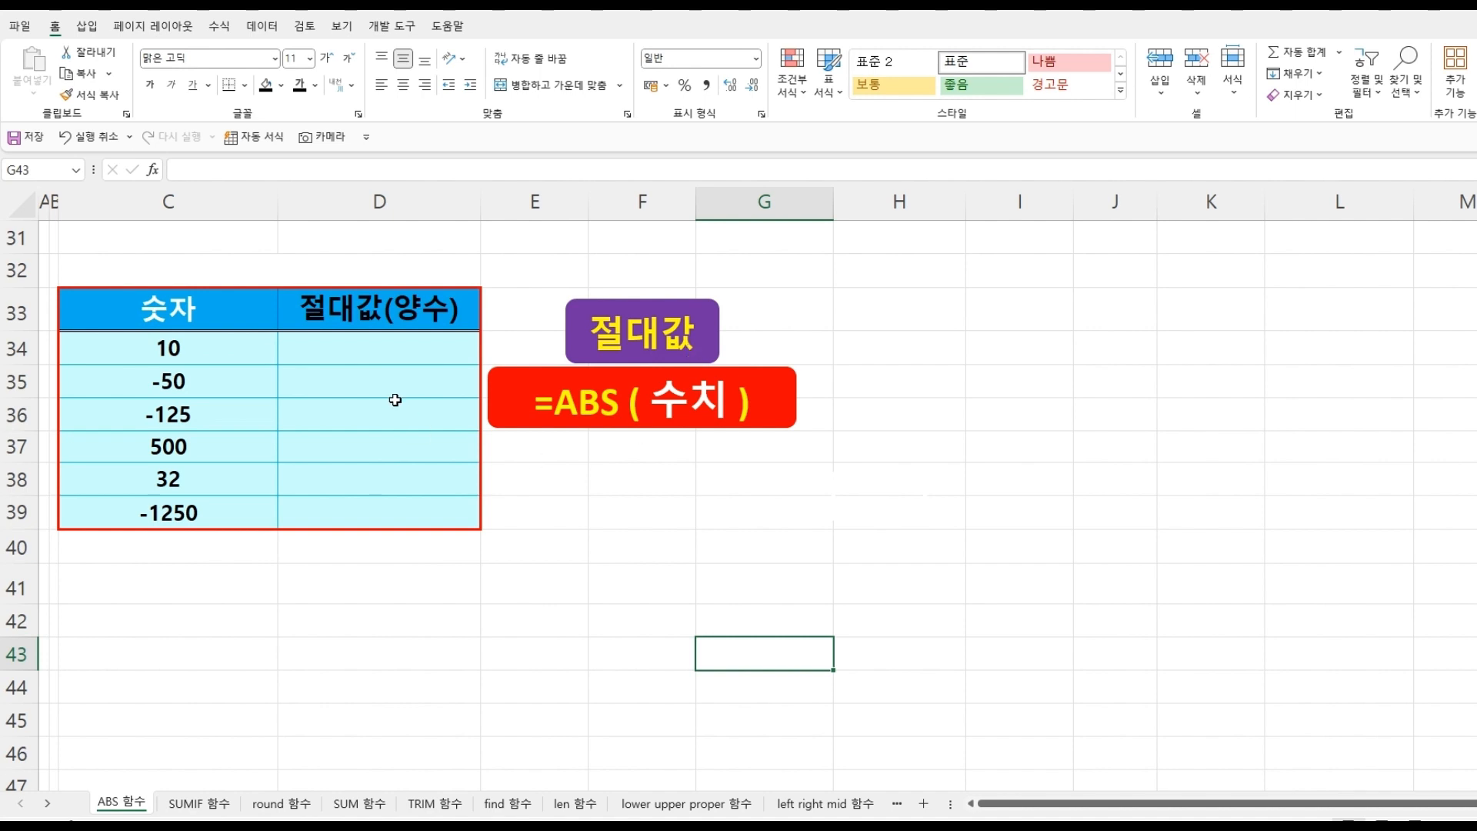
Enter the formula =ABS(C34) in cell D34 of the 절대값(양수) column.
left_click(380, 353)
double_click(380, 353)
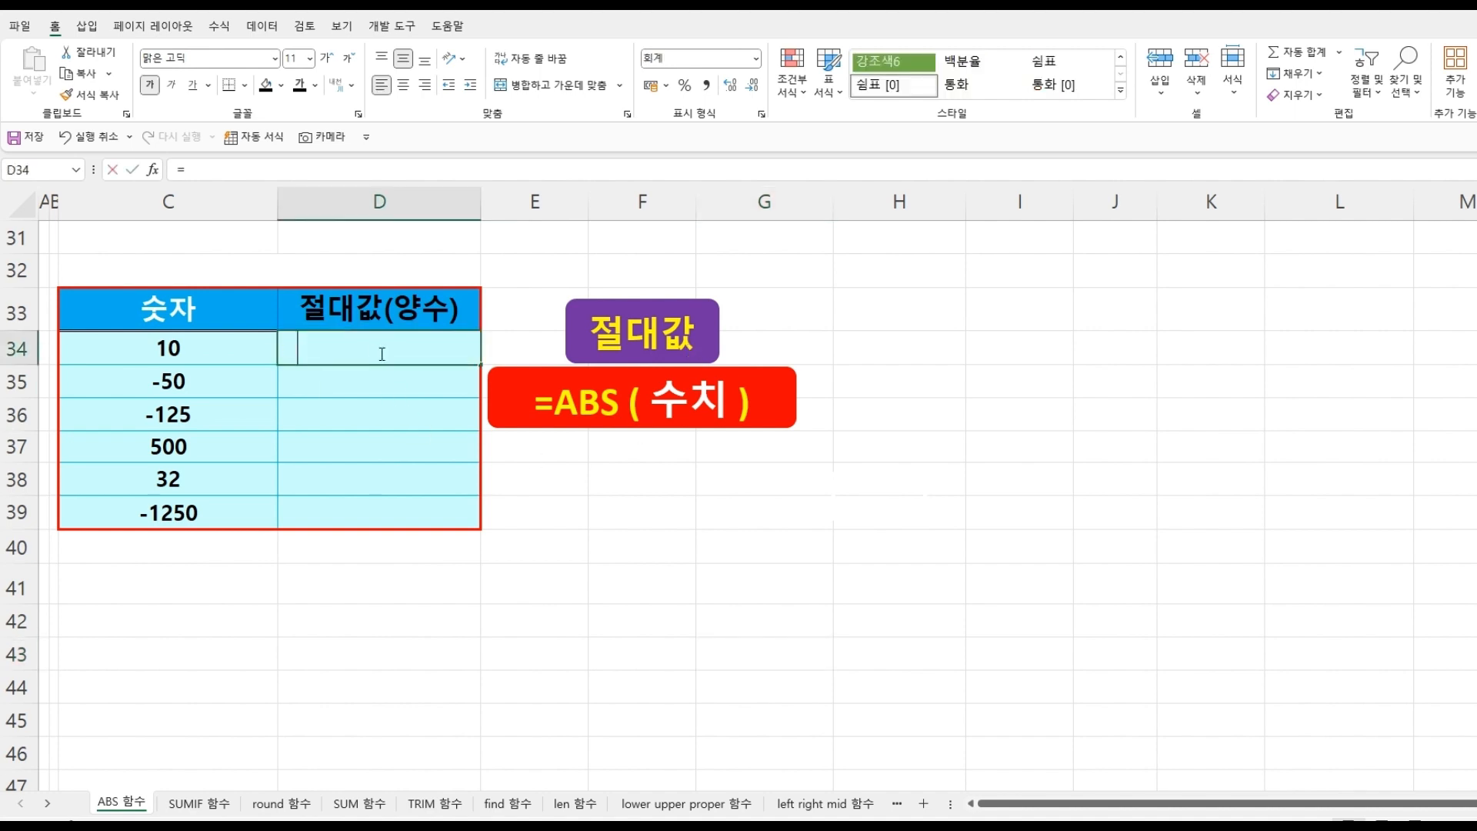
type("=")
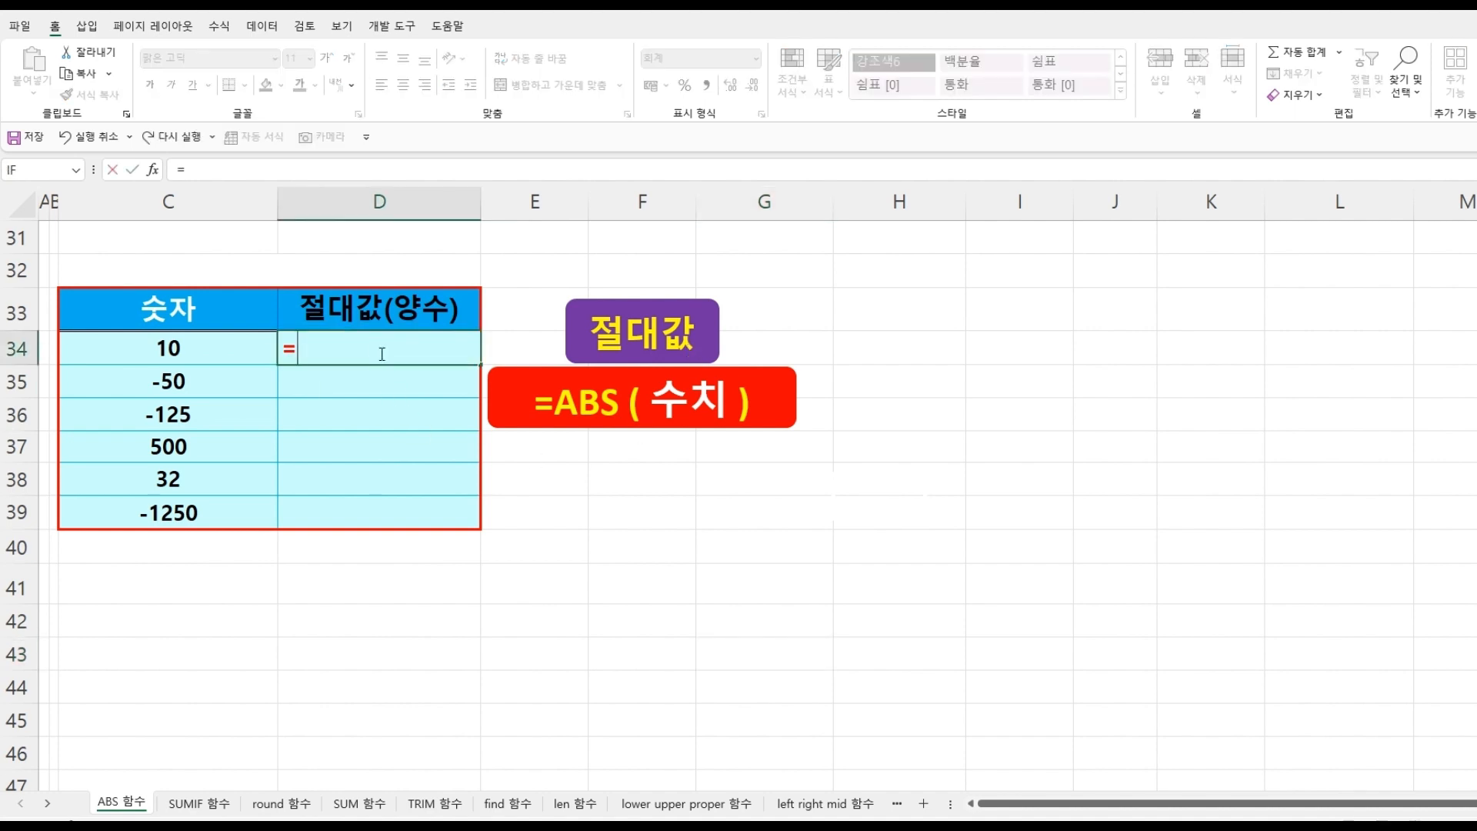
type("AB")
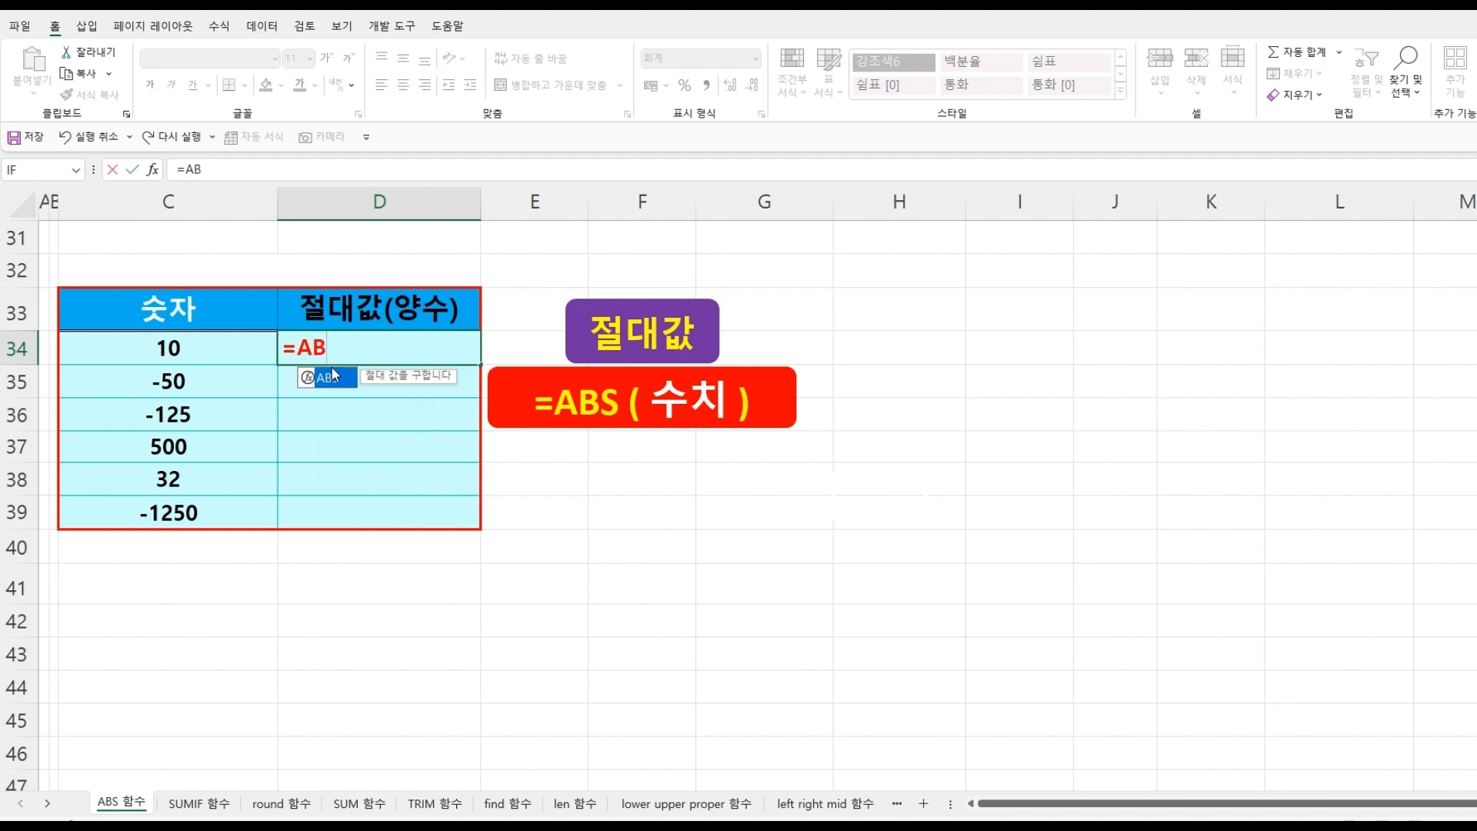
double_click(332, 378)
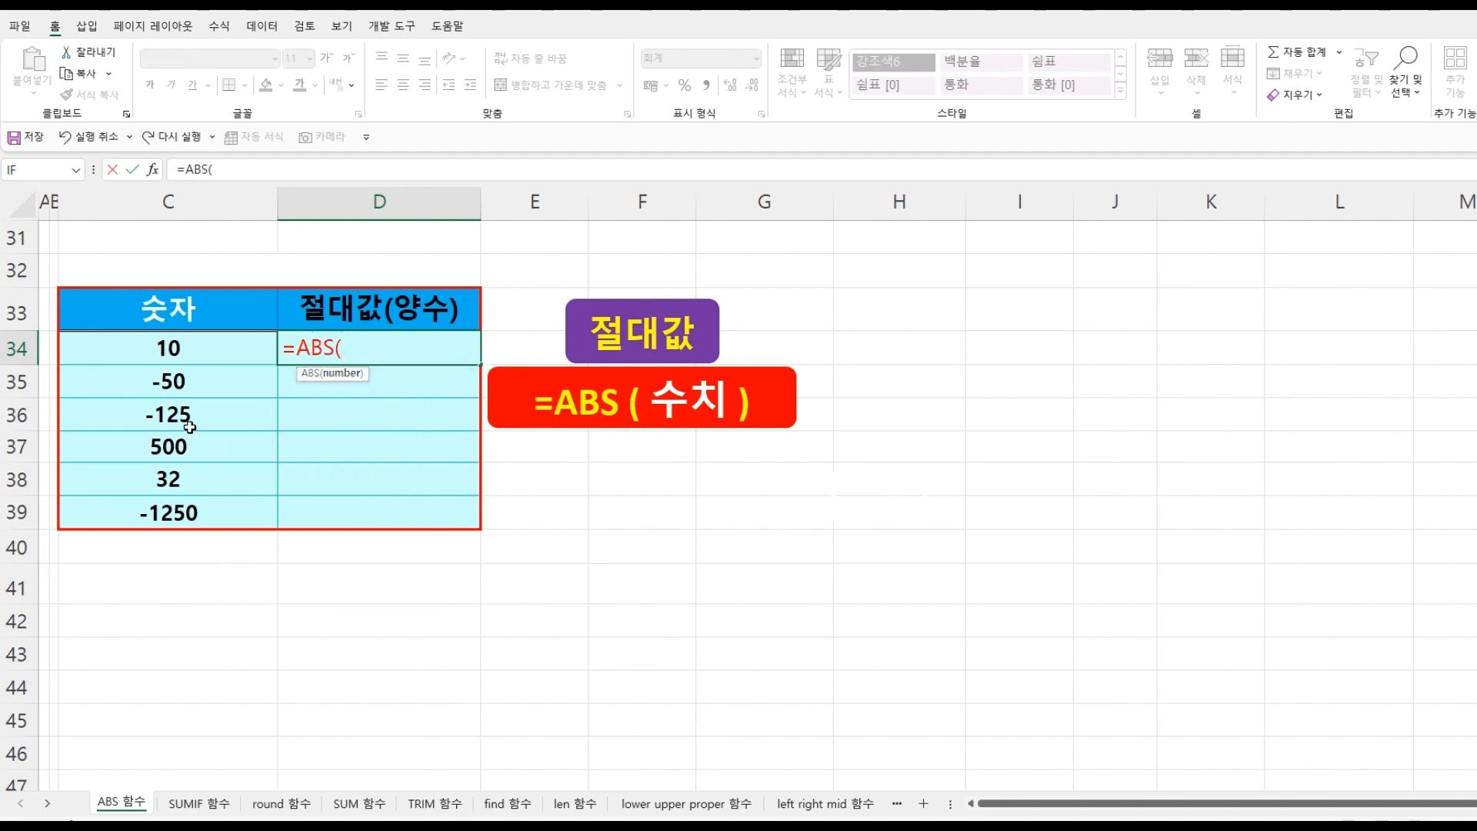
left_click(171, 347)
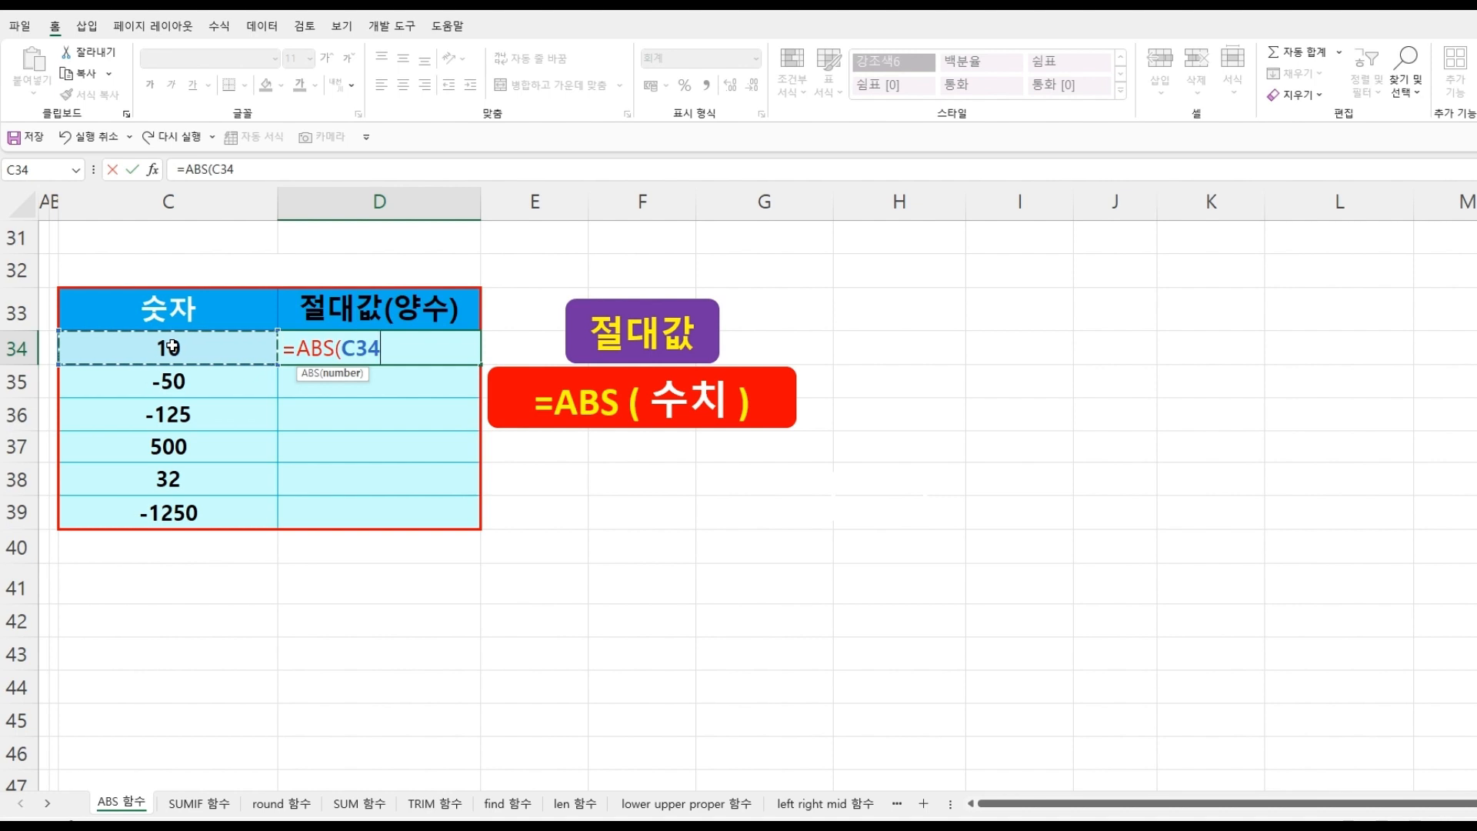
type(")")
key("Return")
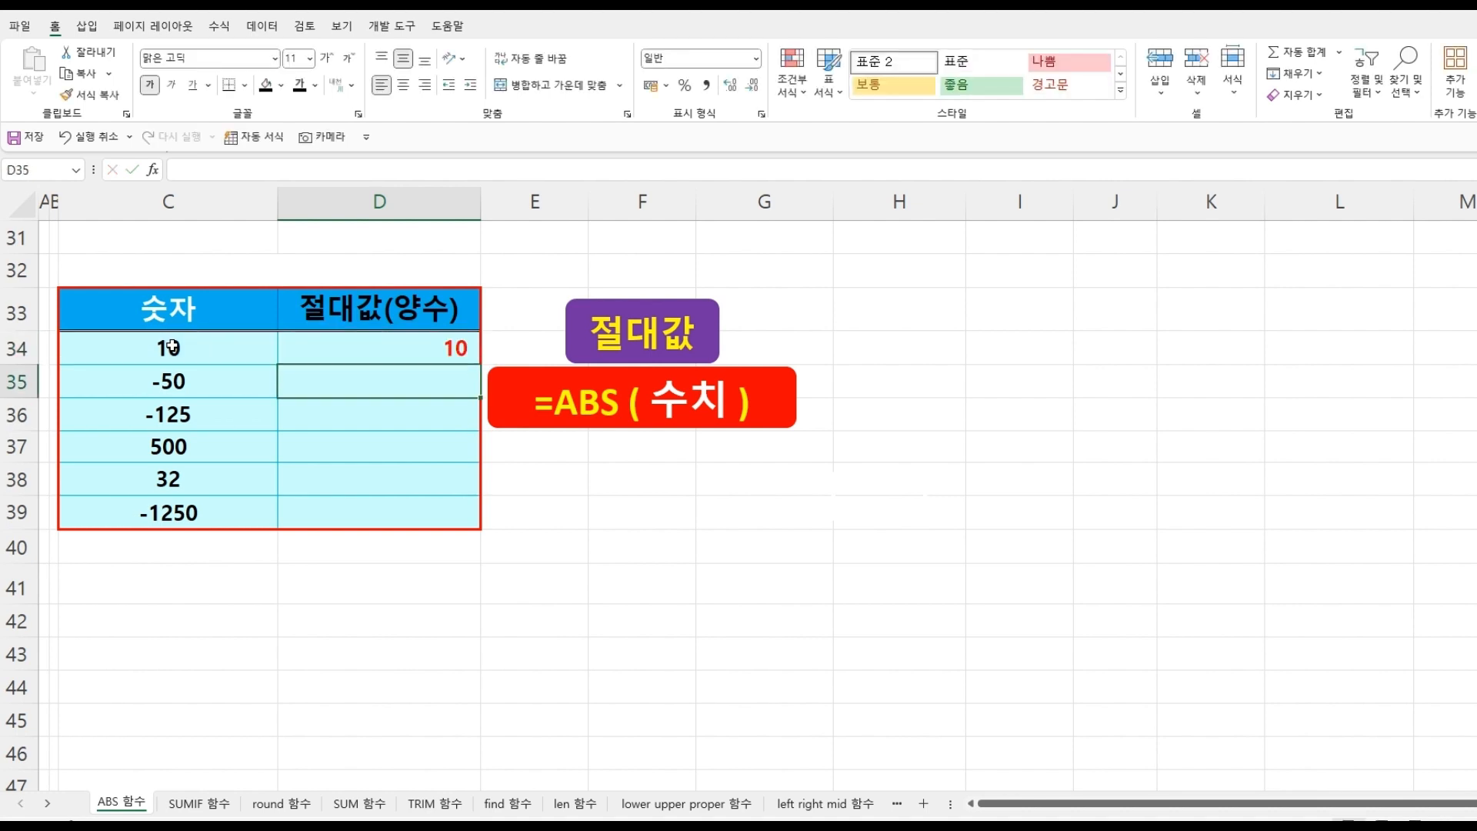
Fill the ABS formula from D34 down through D39 for the remaining numbers.
left_click(366, 341)
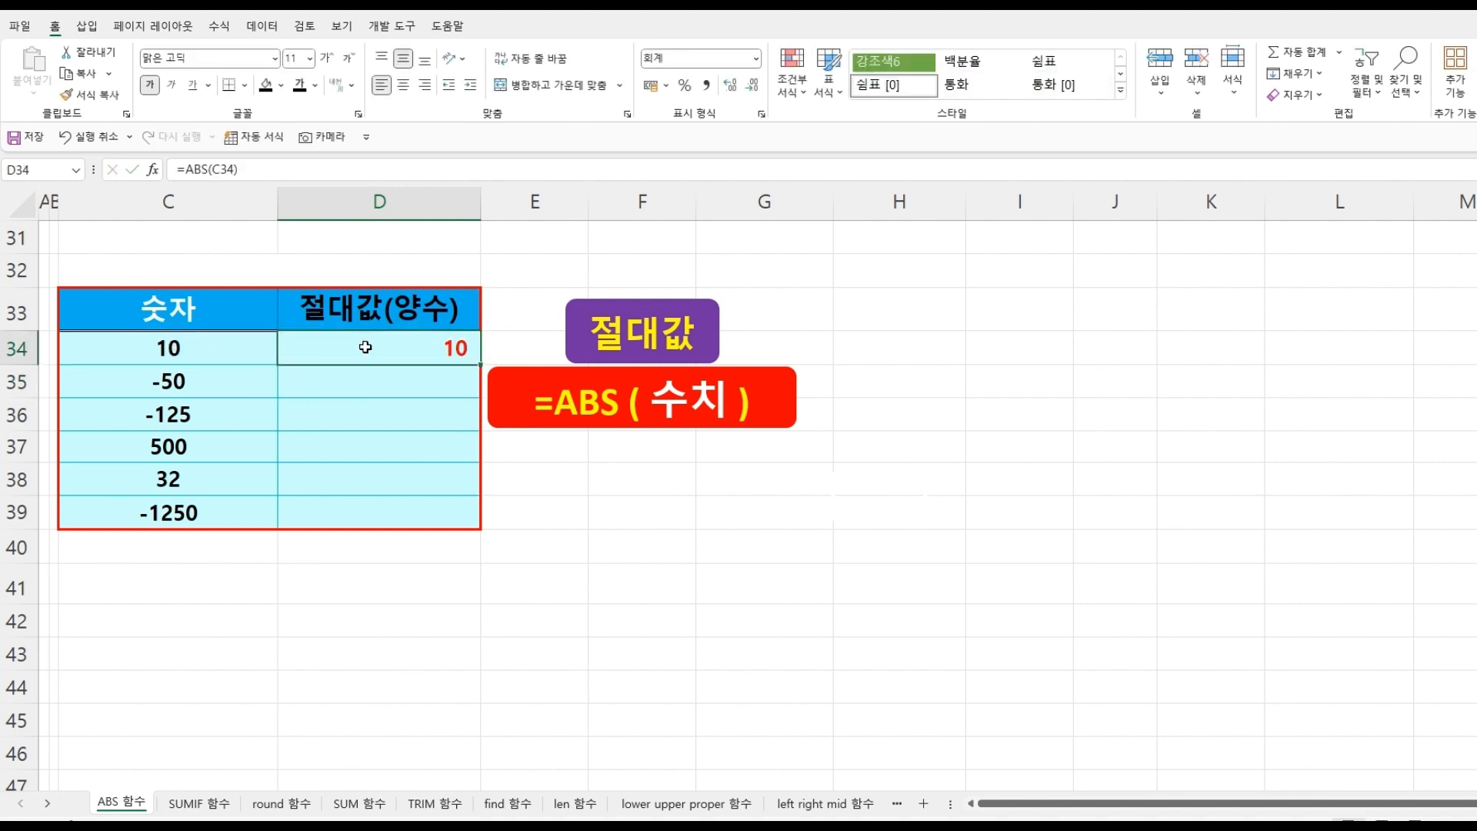
double_click(480, 367)
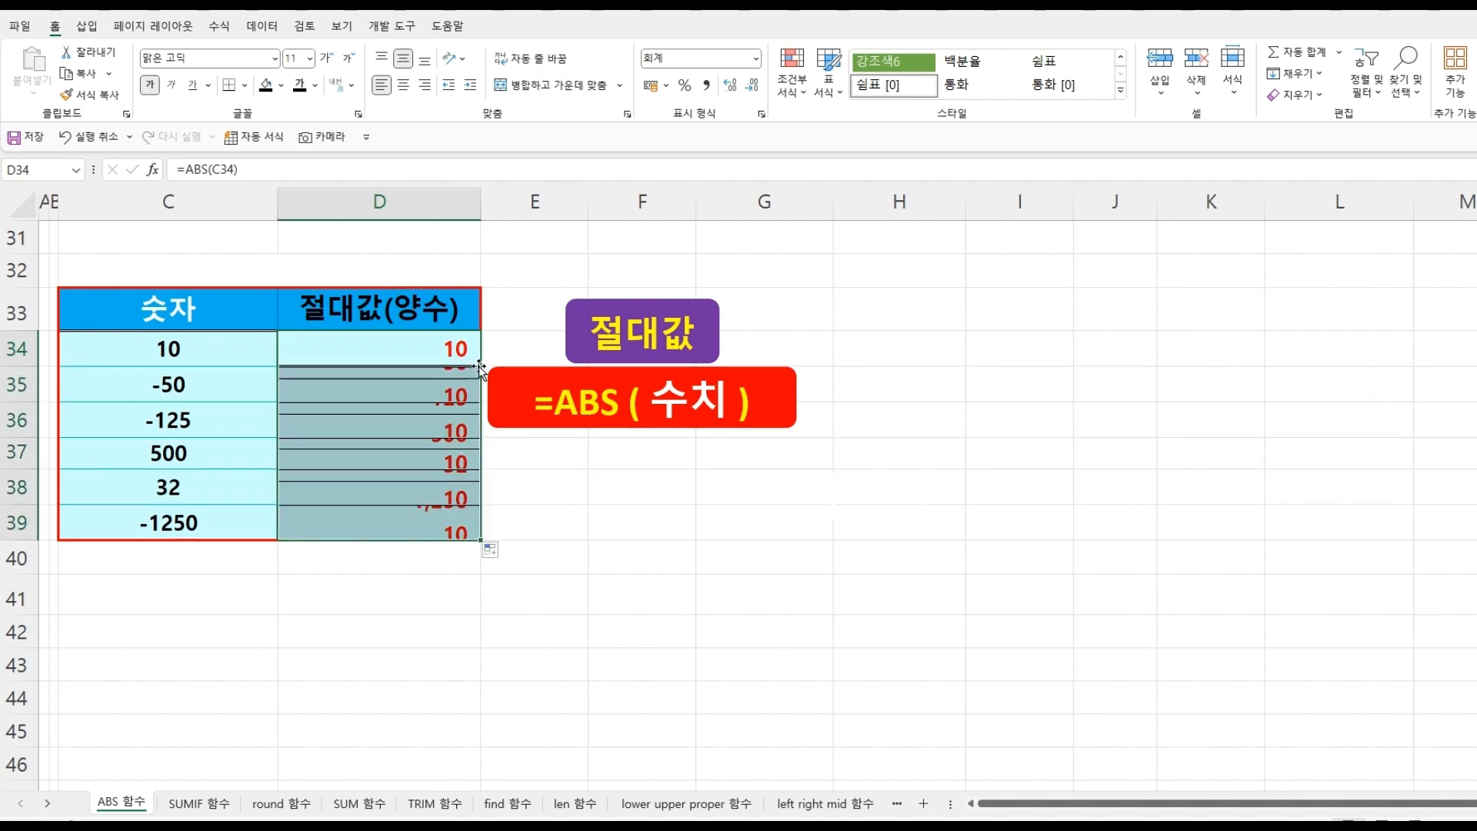
left_click(411, 601)
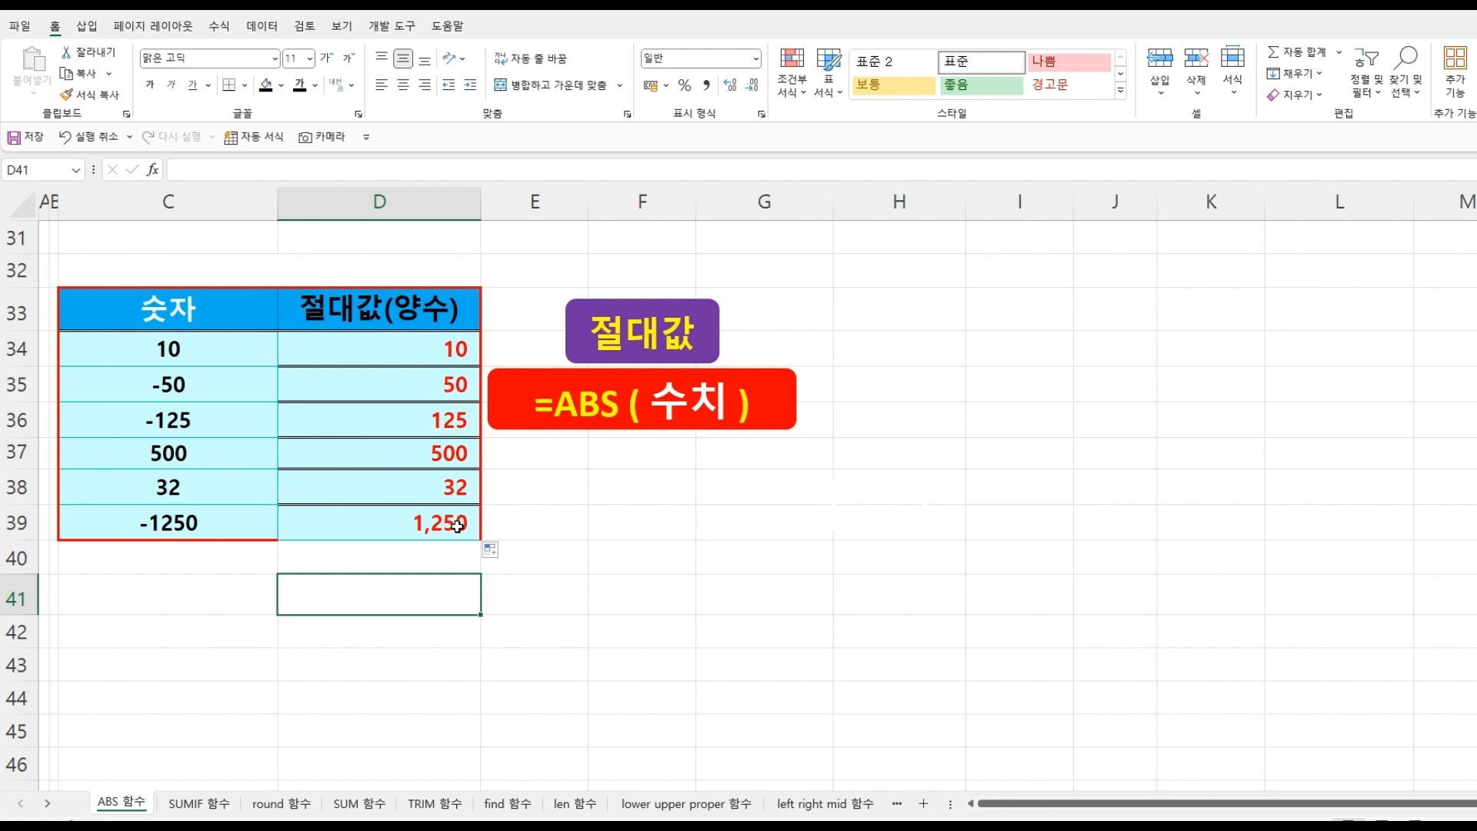
left_click(587, 617)
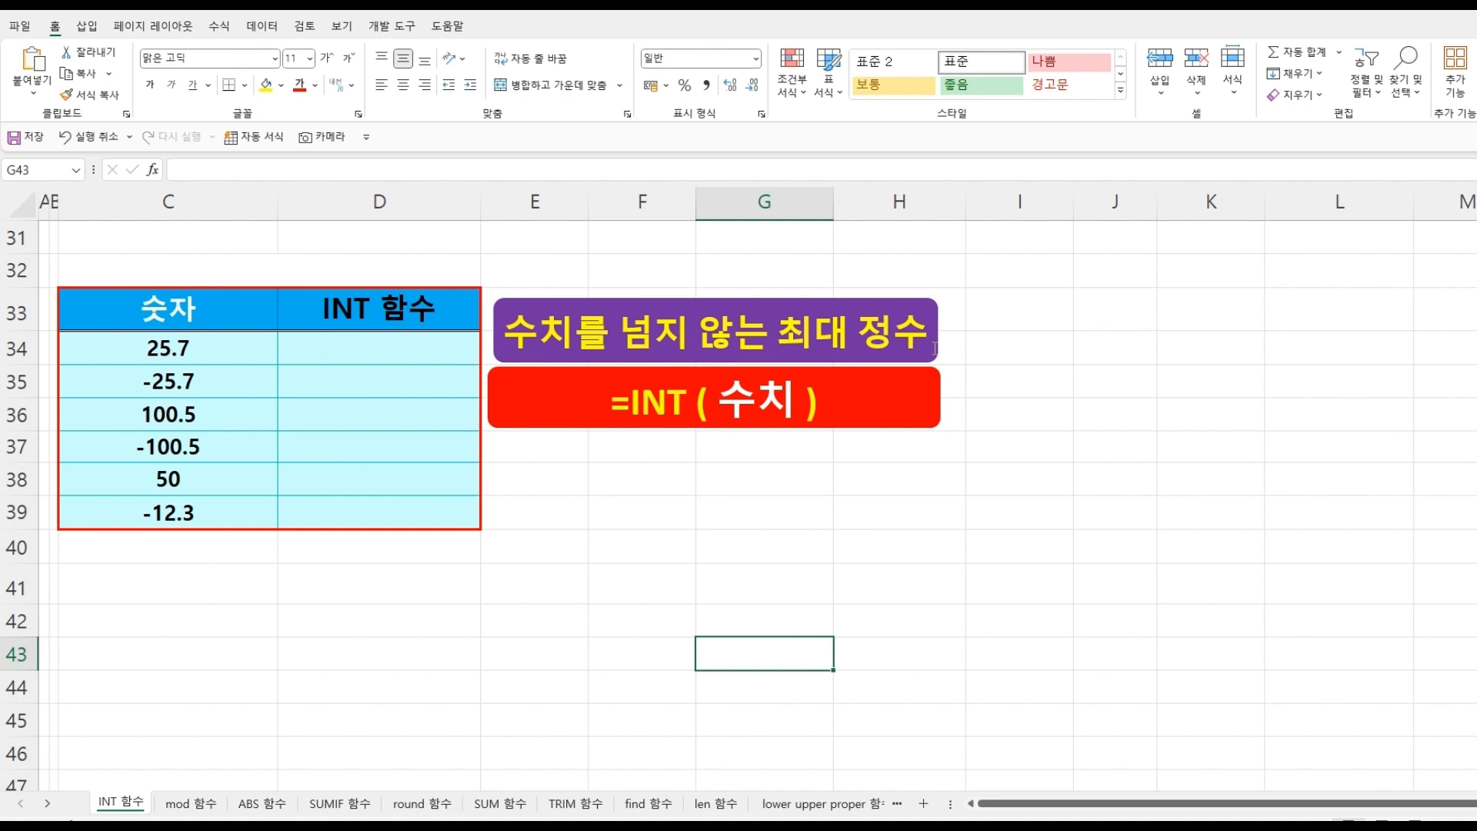
On the INT 함수 sheet, enter the formula =INT(C34) in cell D34.
left_click(464, 586)
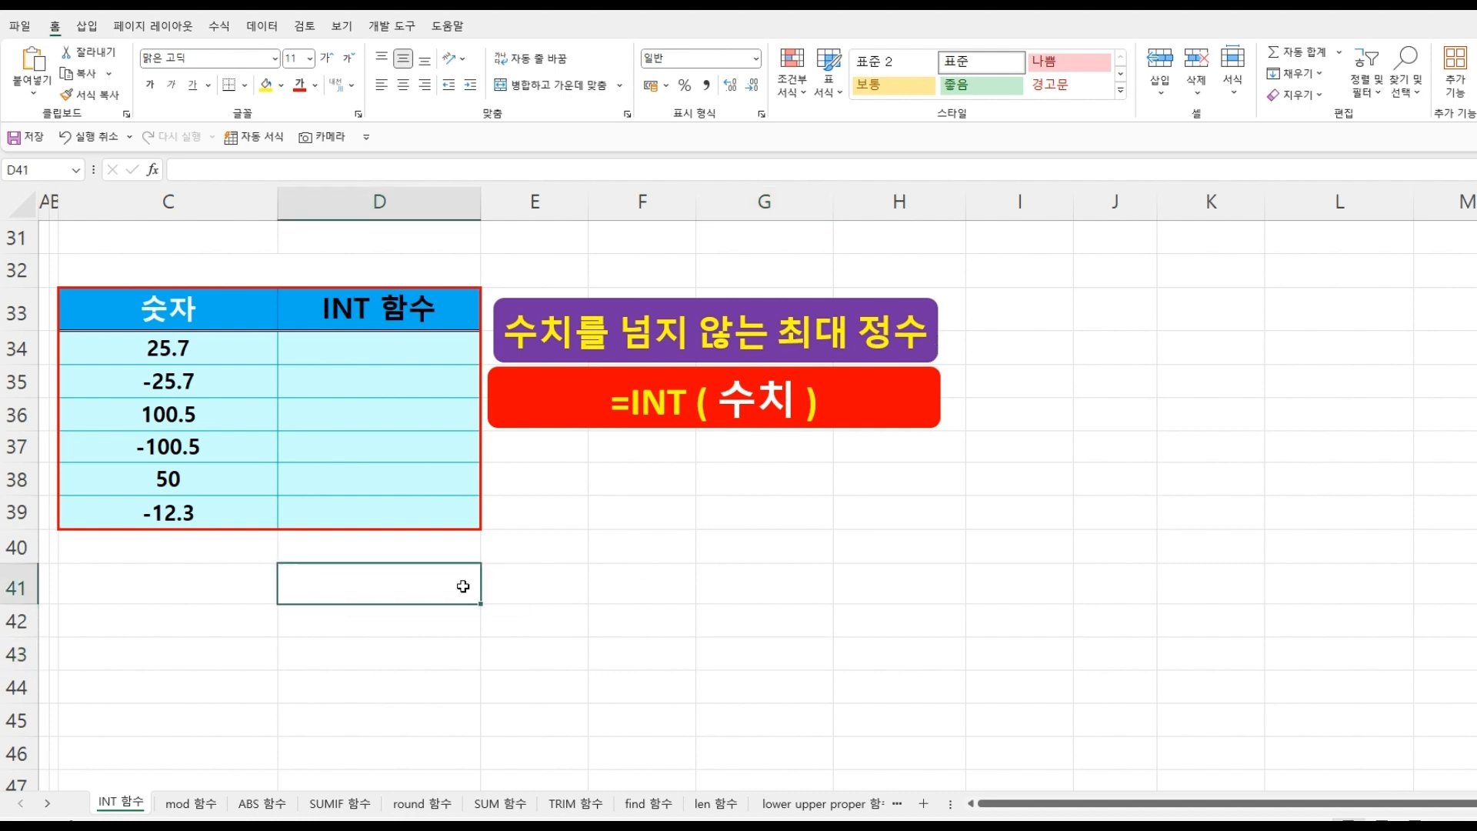
left_click(340, 355)
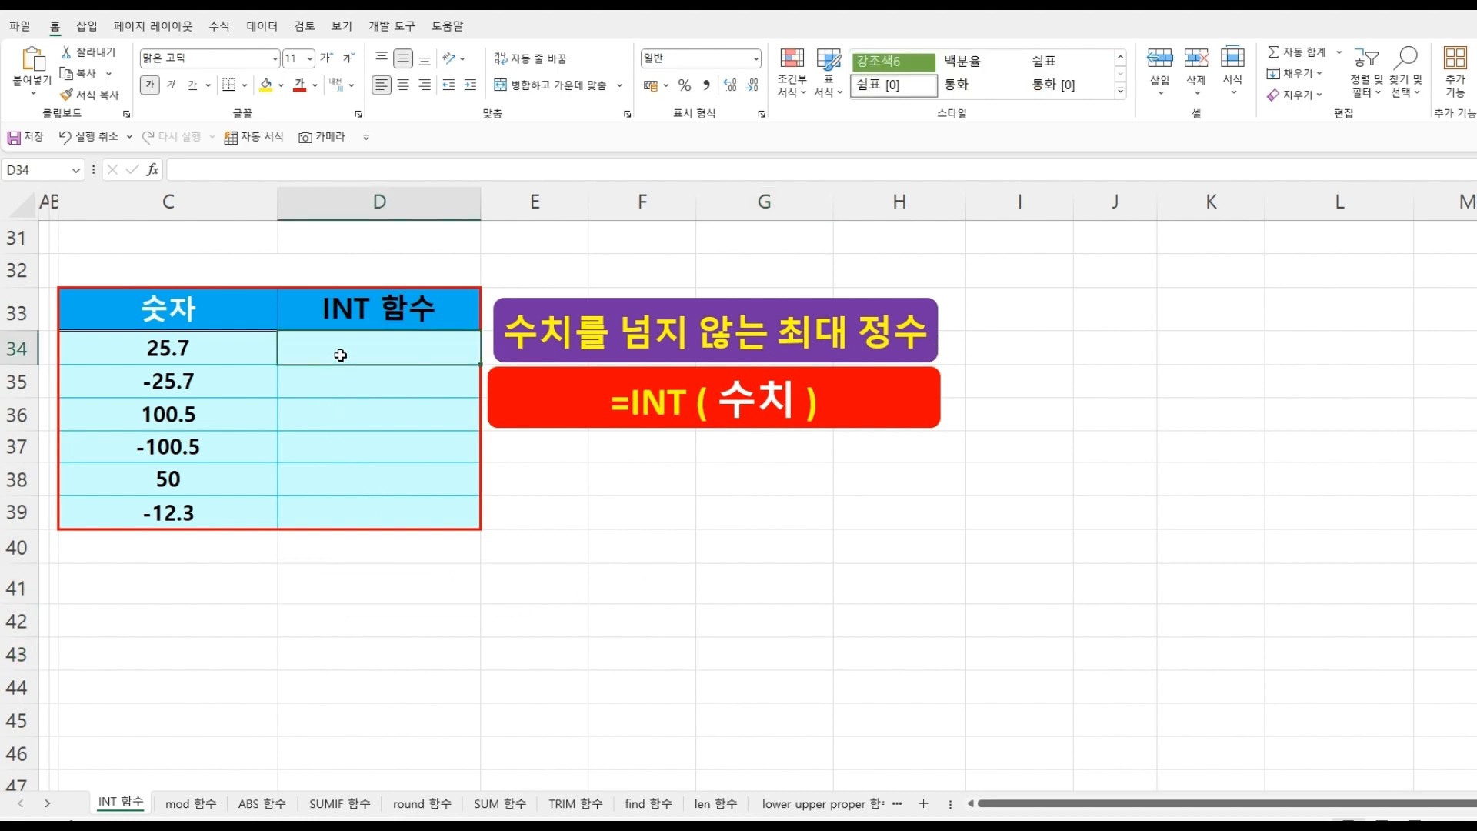
type("=")
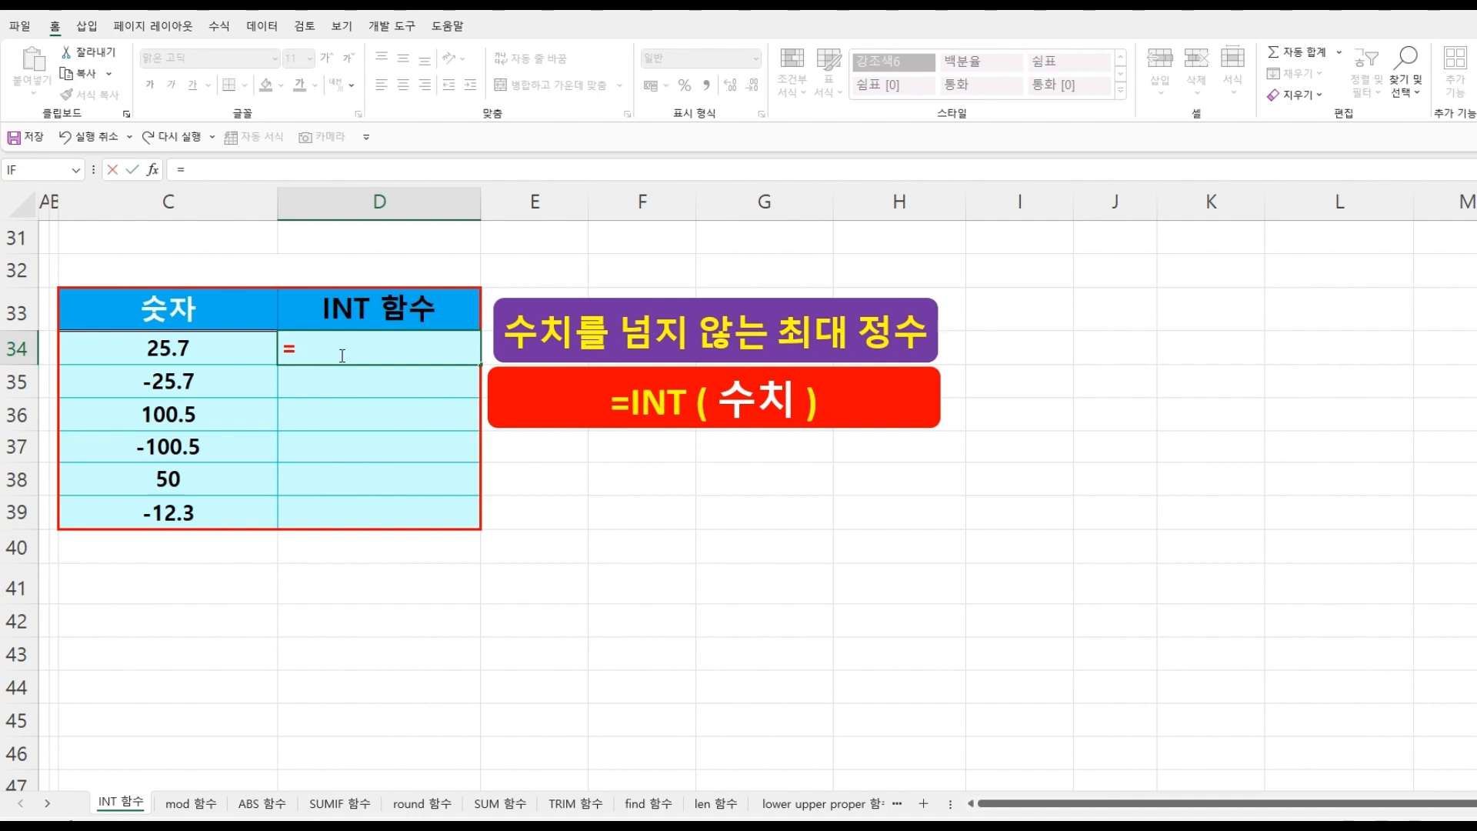
type("IN")
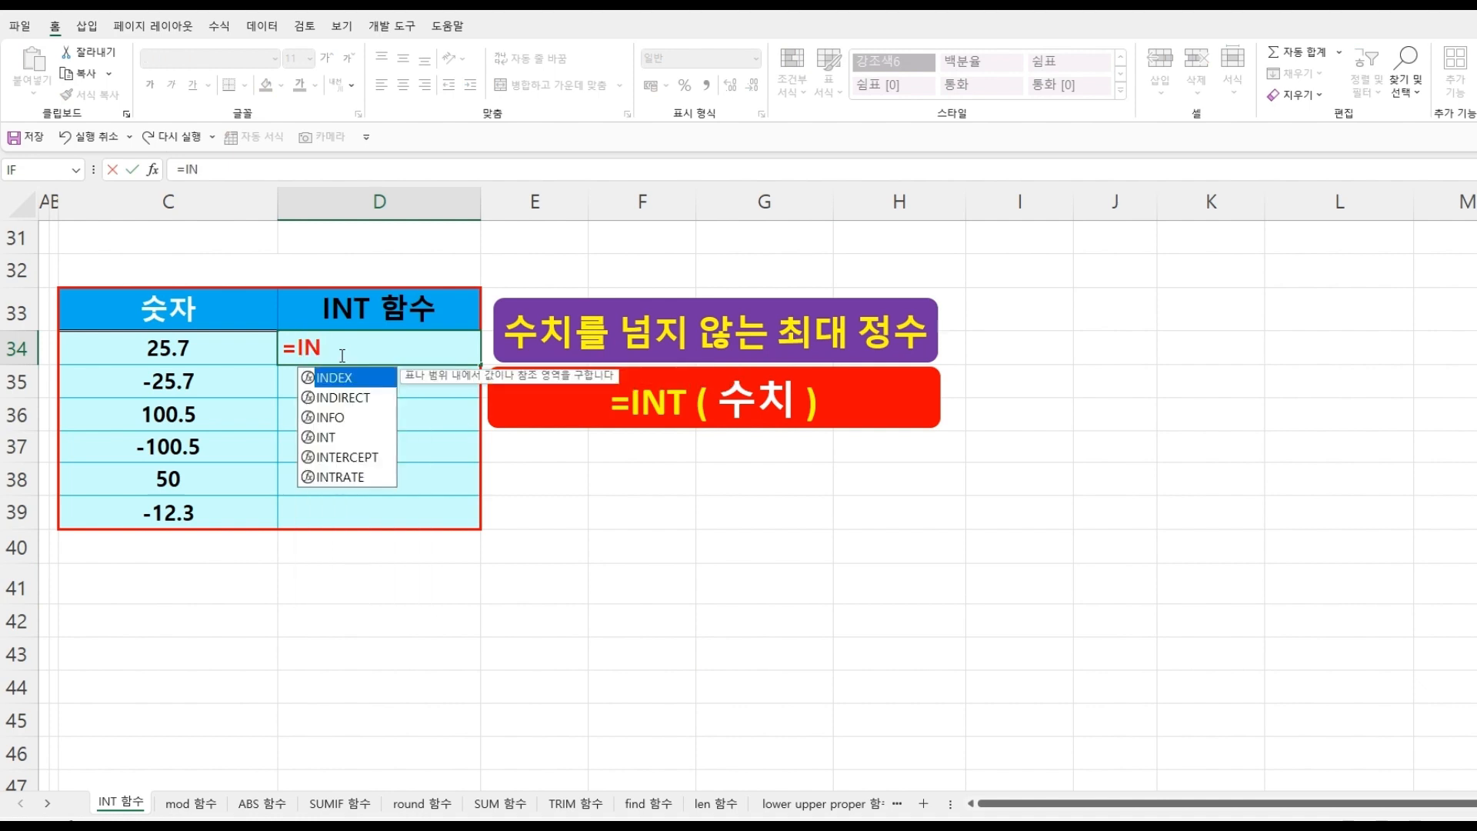
double_click(329, 438)
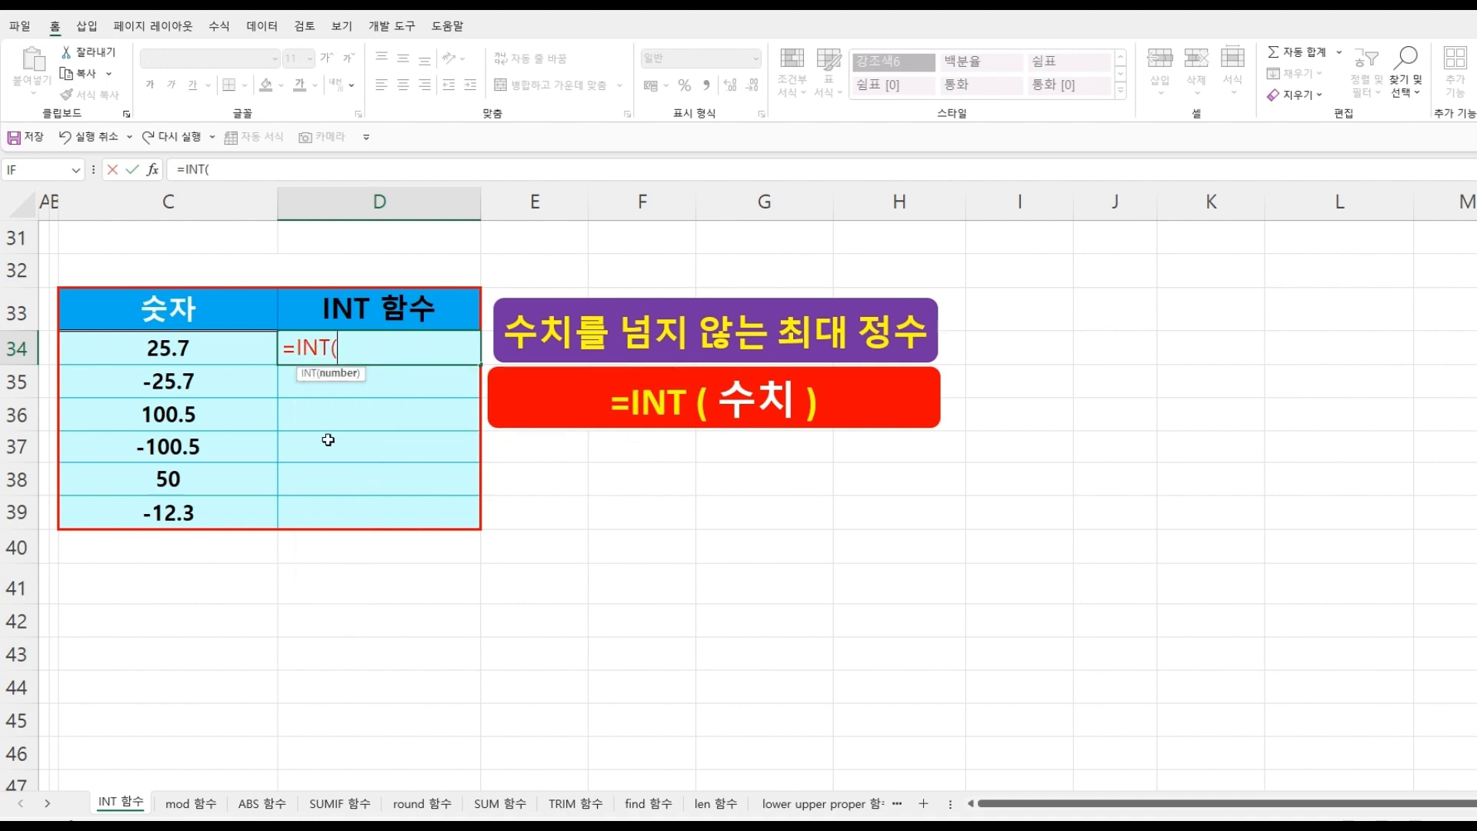
left_click(177, 344)
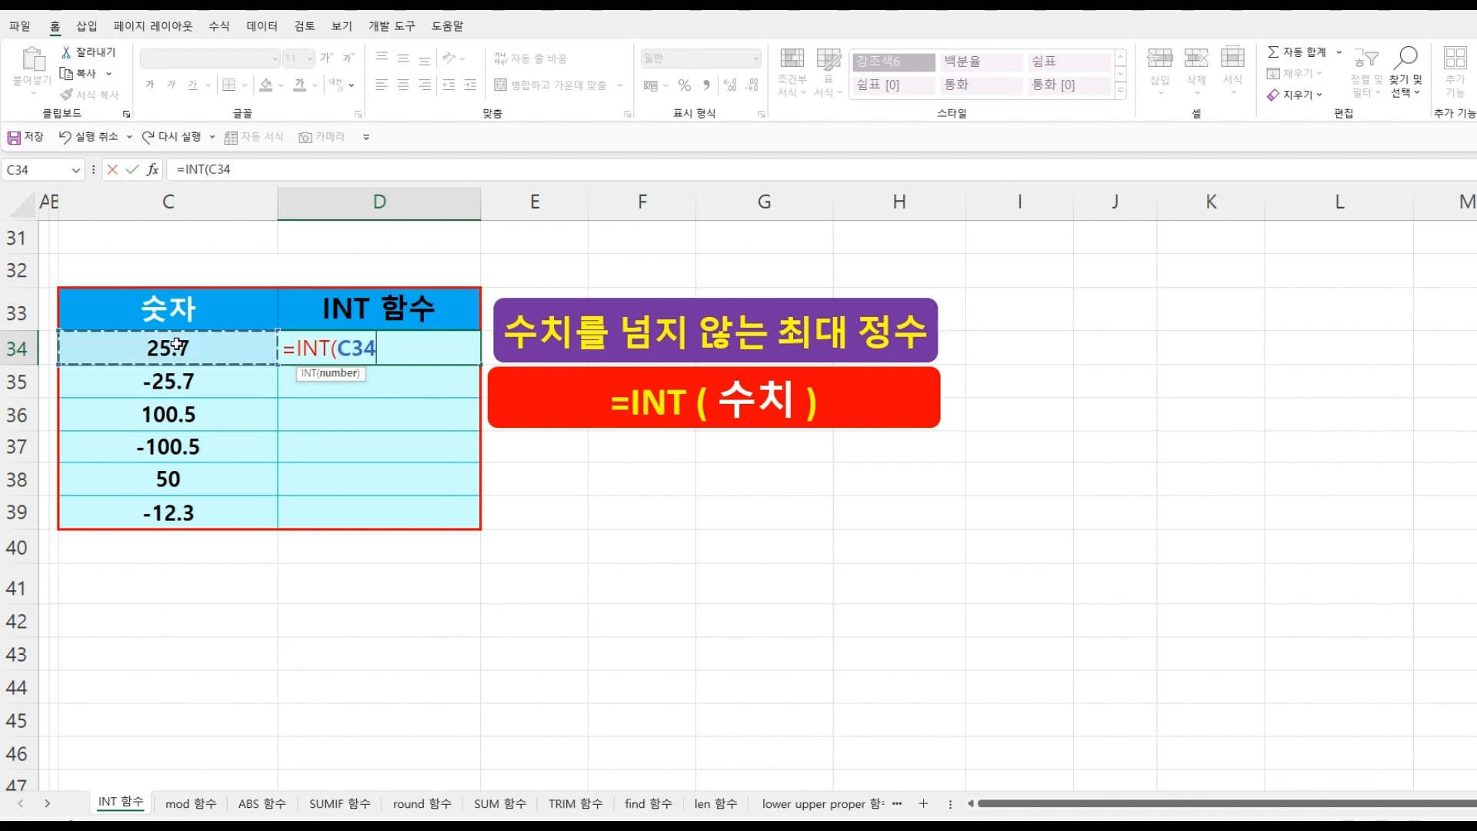
type(")")
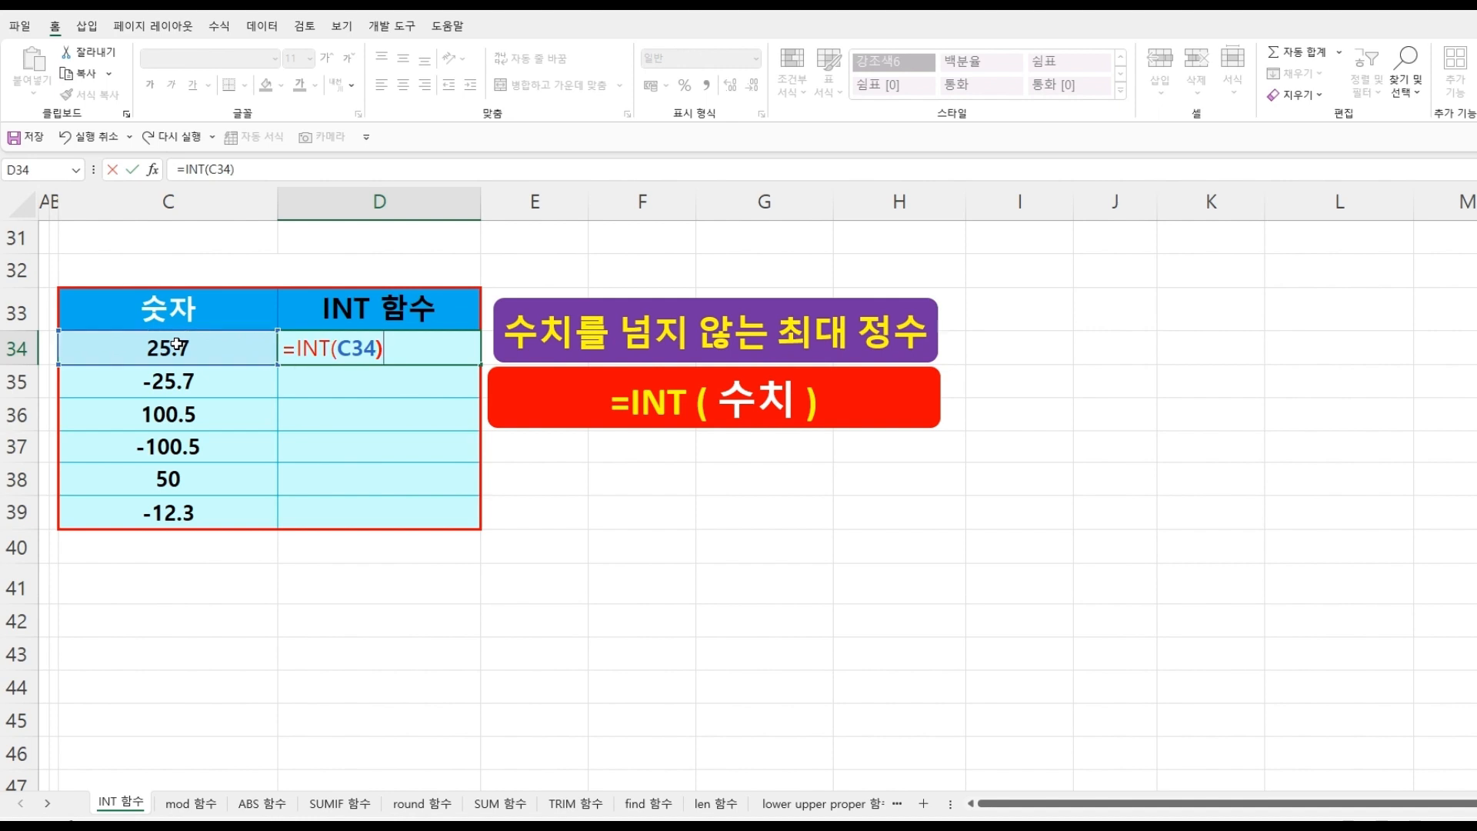
key("Return")
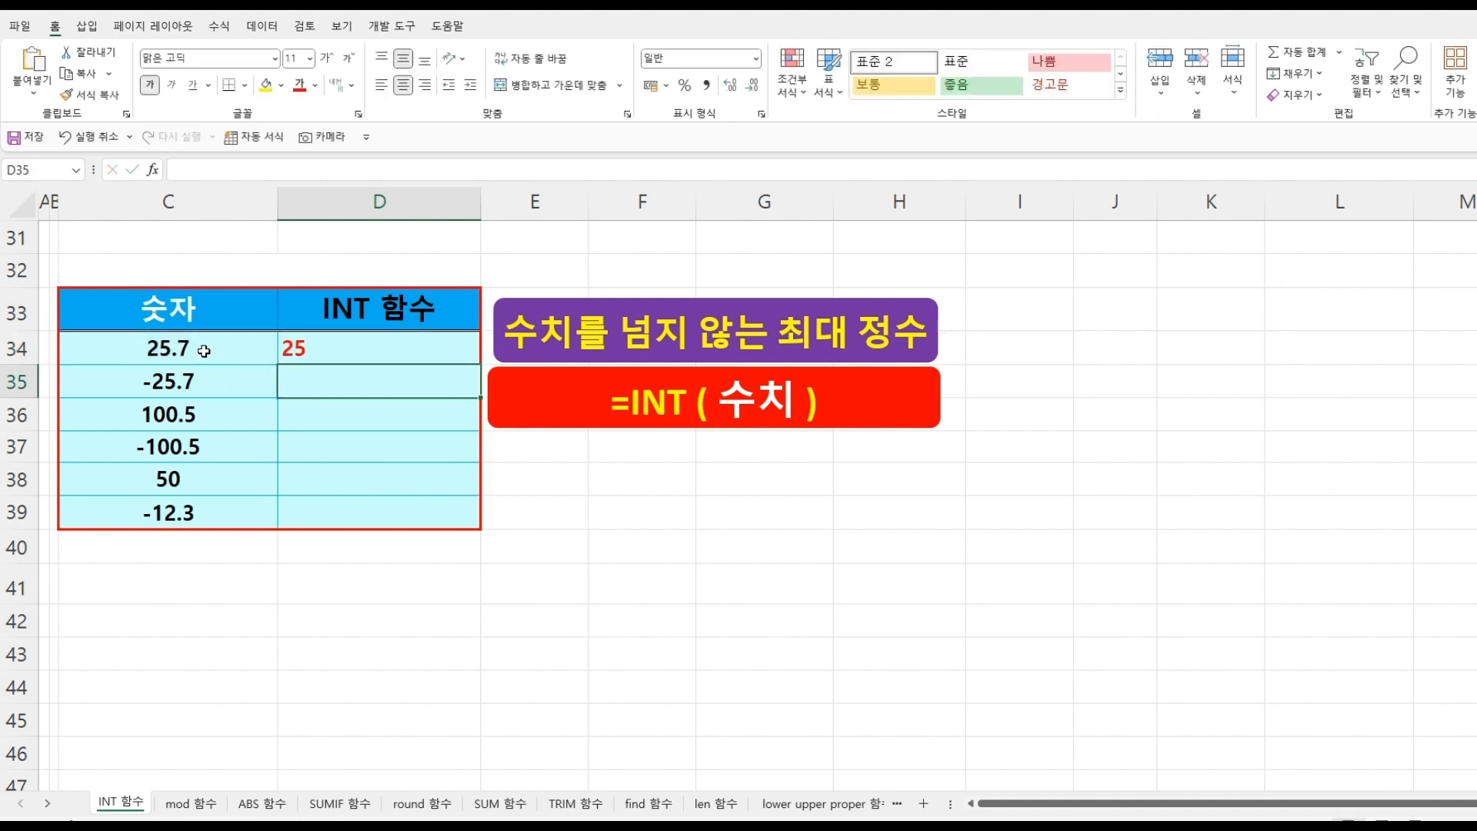
Copy the INT formula from D34 down through D39 to cover every number in the table.
left_click(204, 351)
left_click(333, 348)
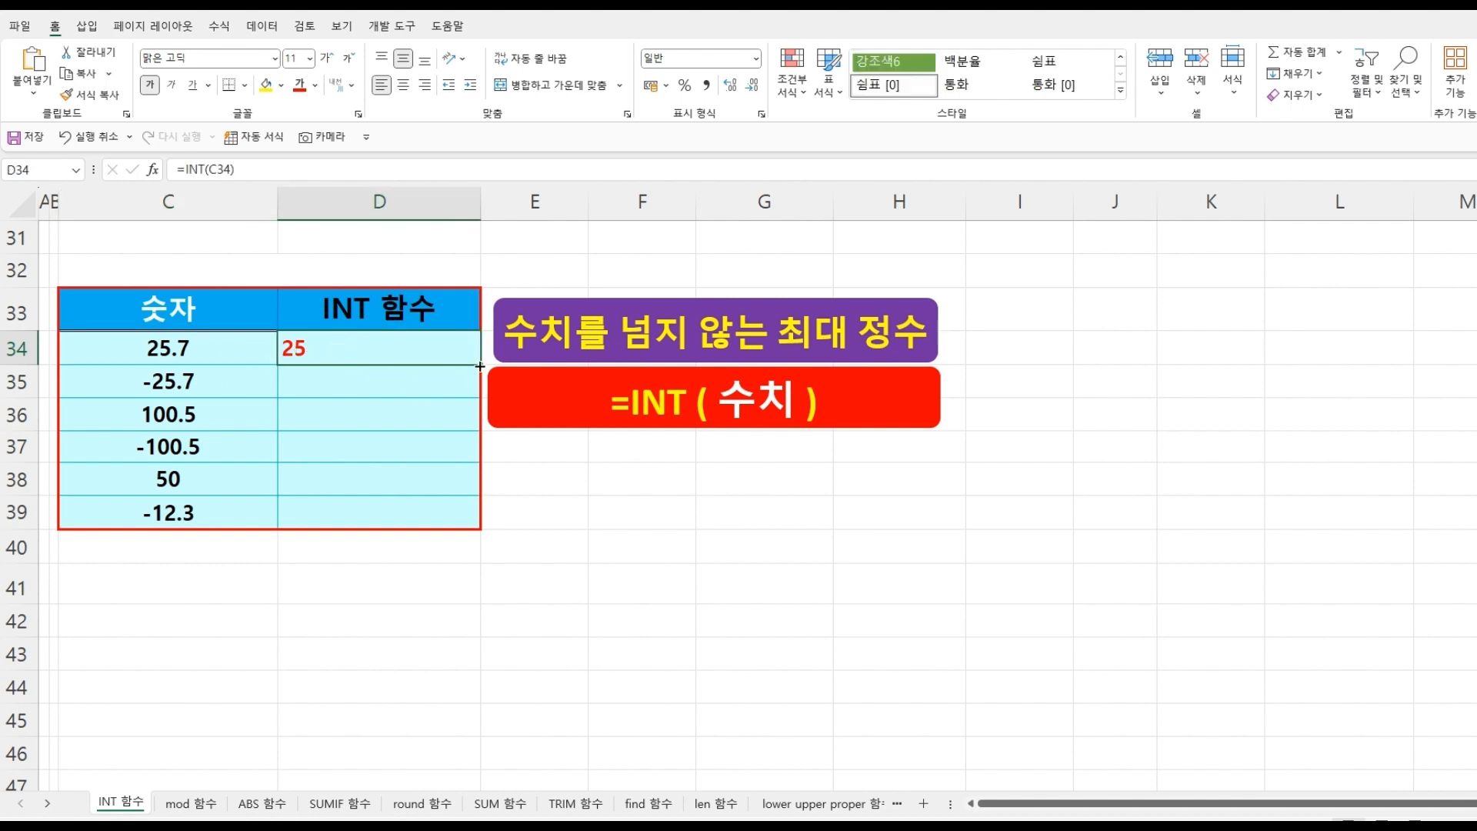
left_click_drag(480, 366, 480, 534)
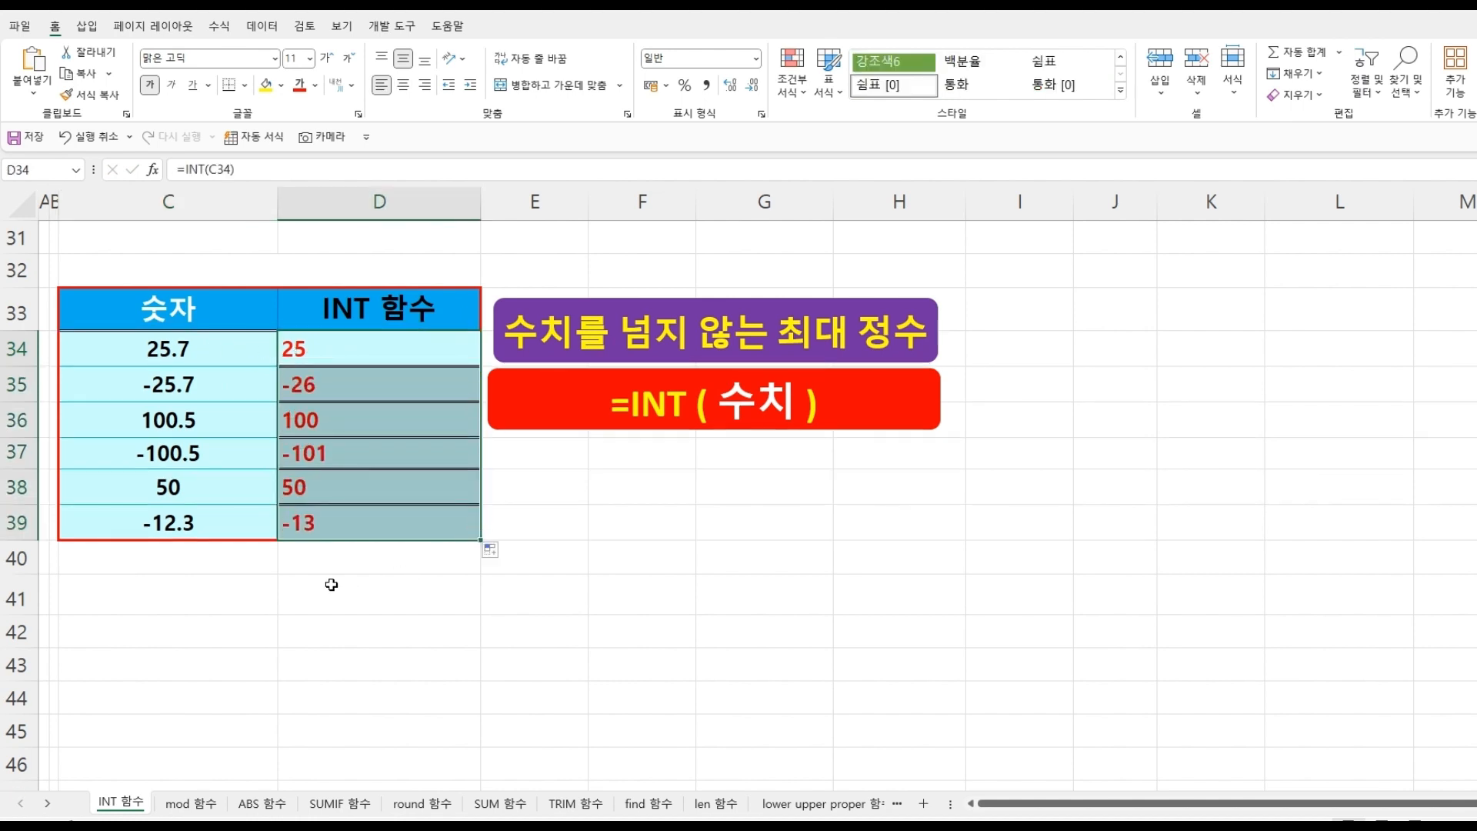
left_click(303, 564)
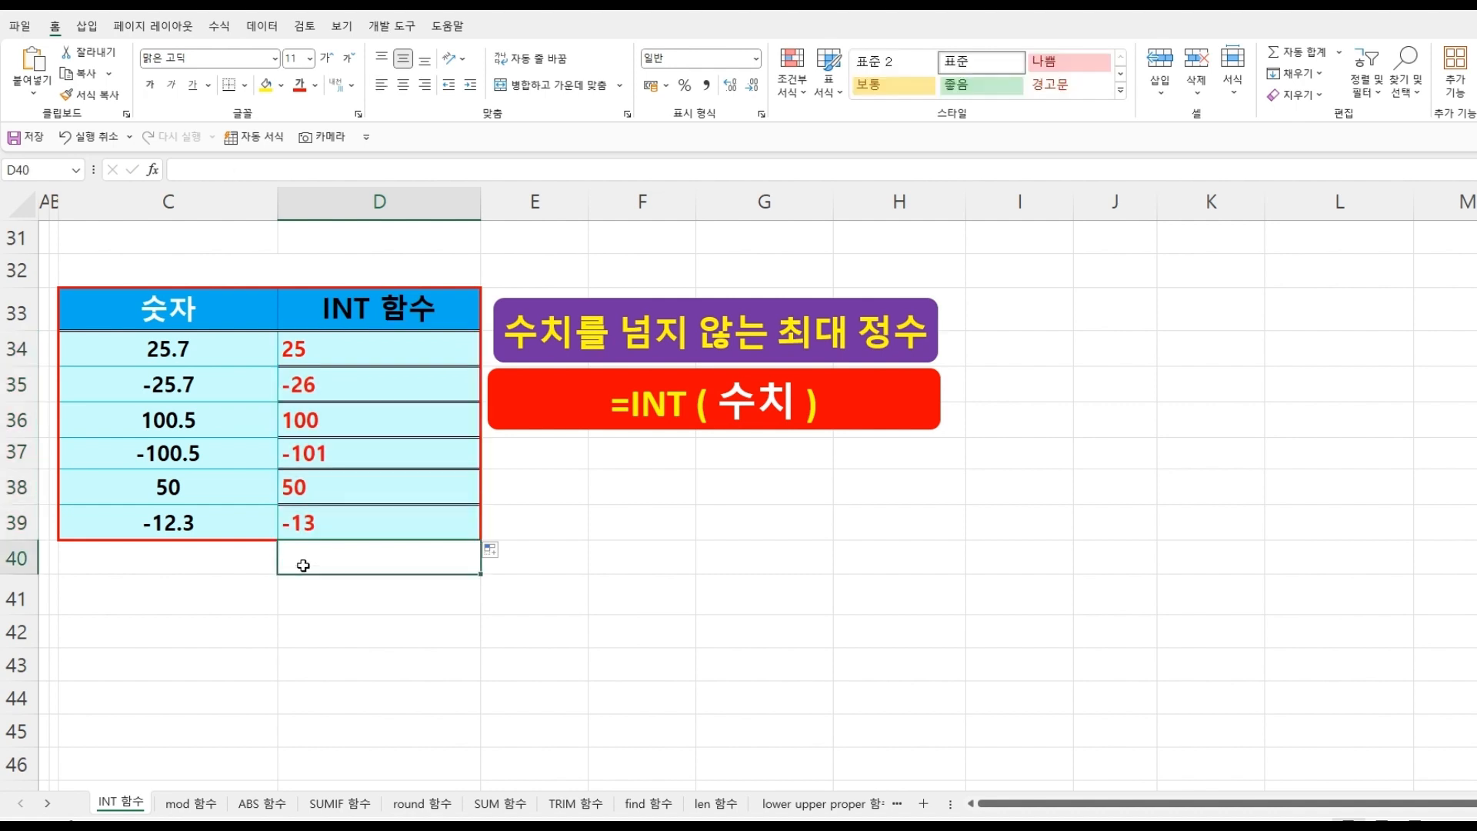
Compare the negative numbers in C35 and C37 with their INT results in column D.
left_click(179, 384)
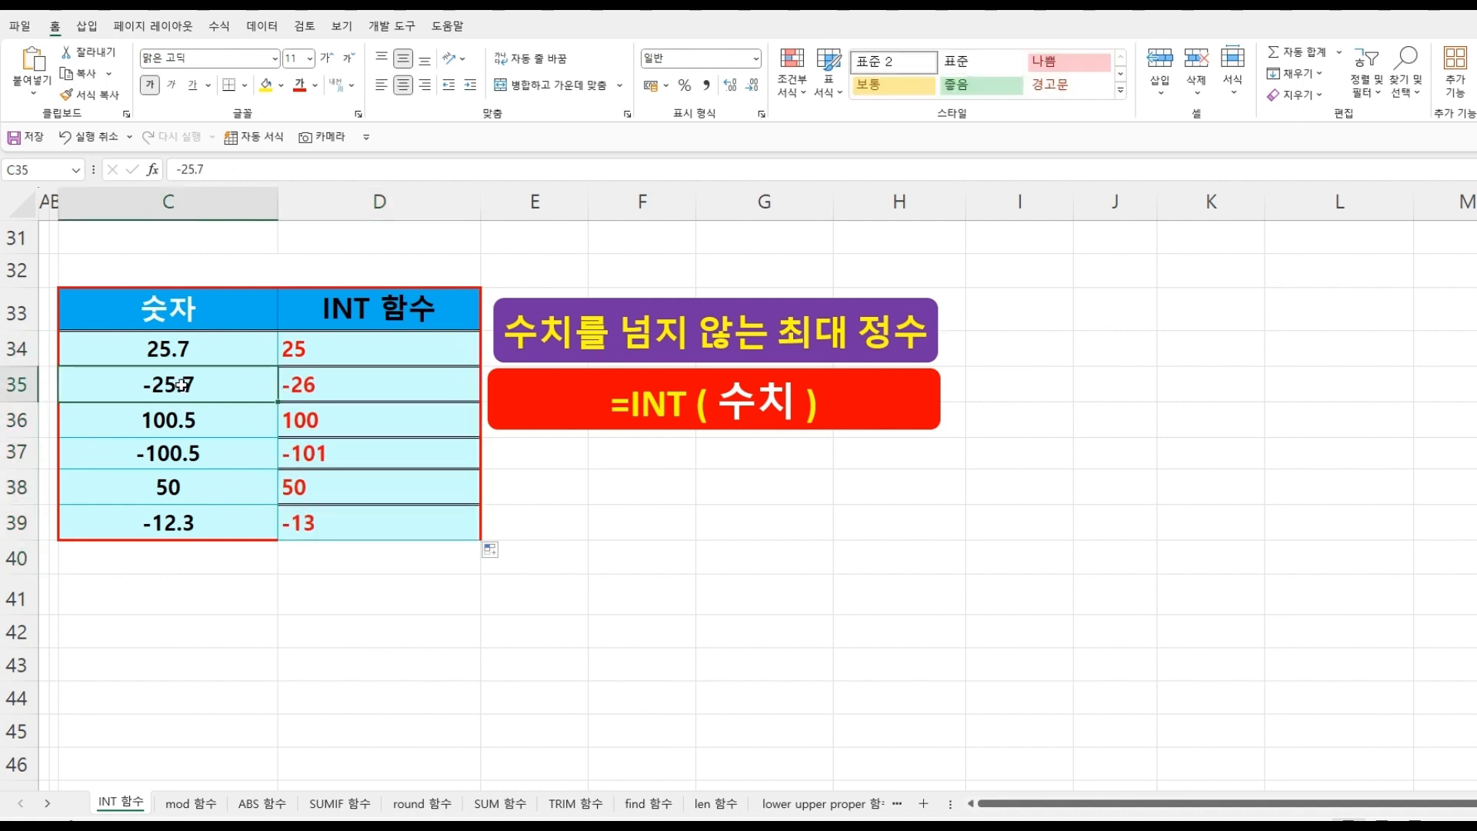
left_click(325, 386)
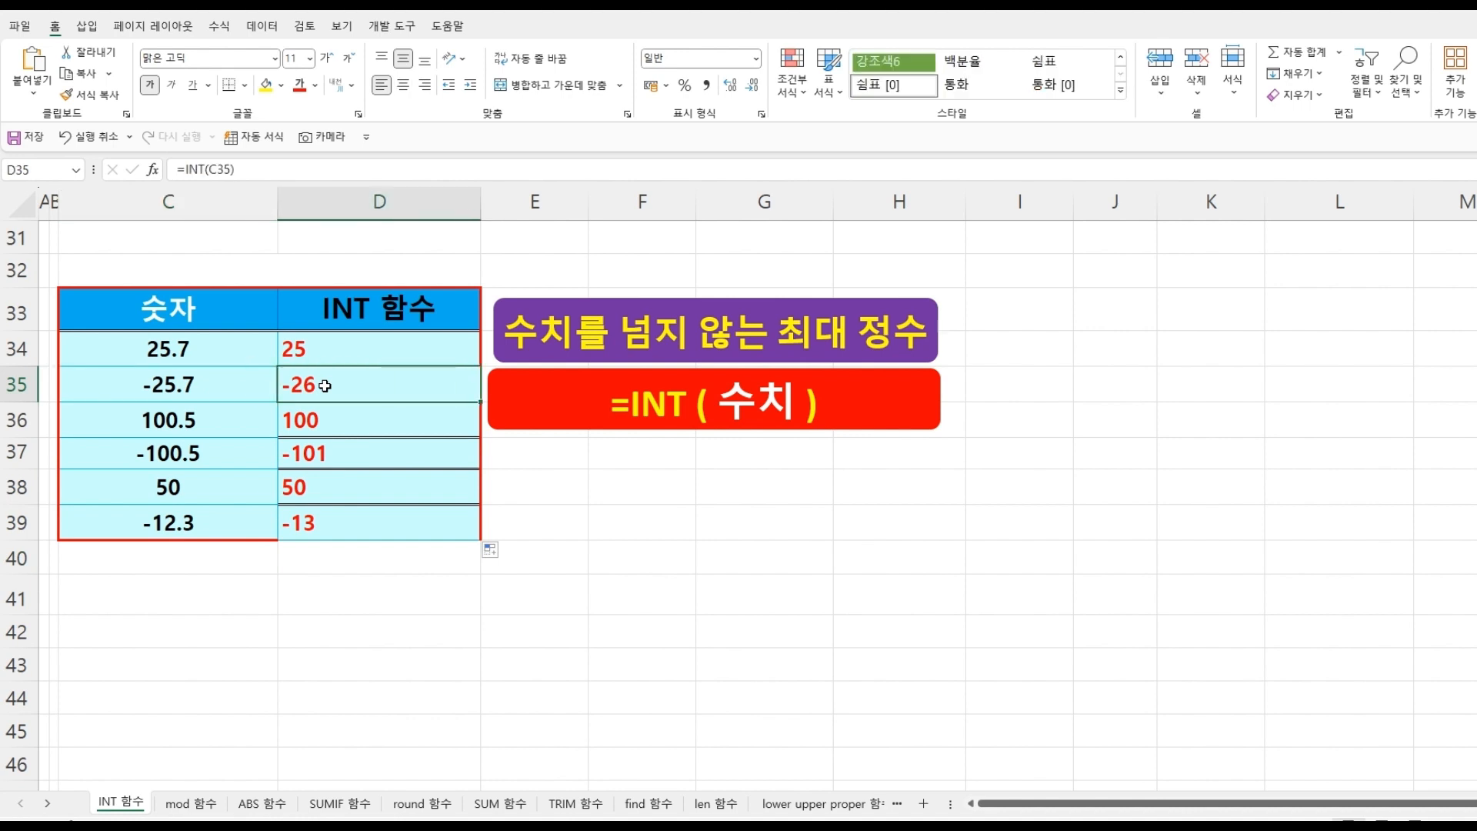
left_click(205, 456)
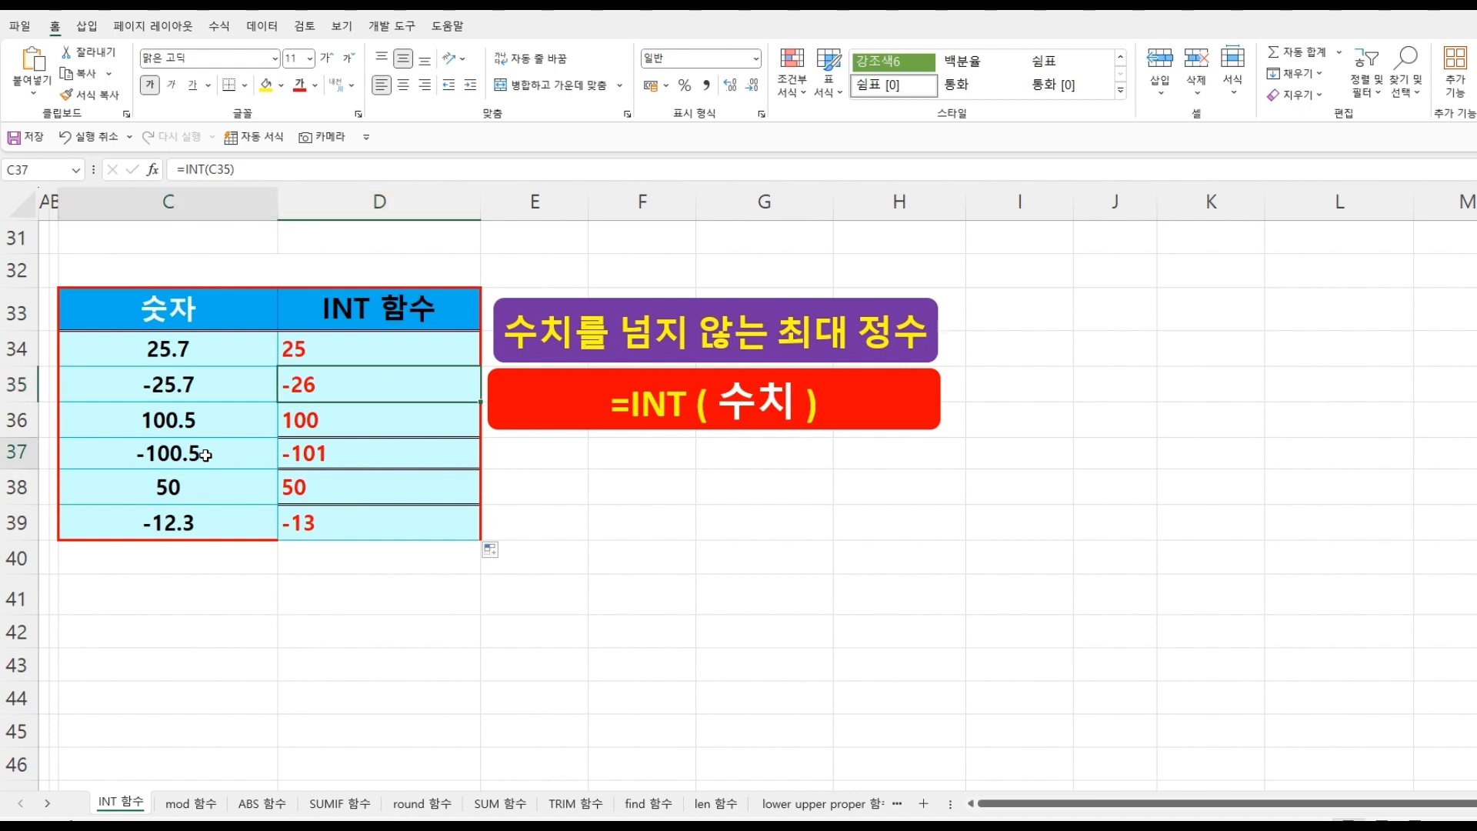
left_click(330, 457)
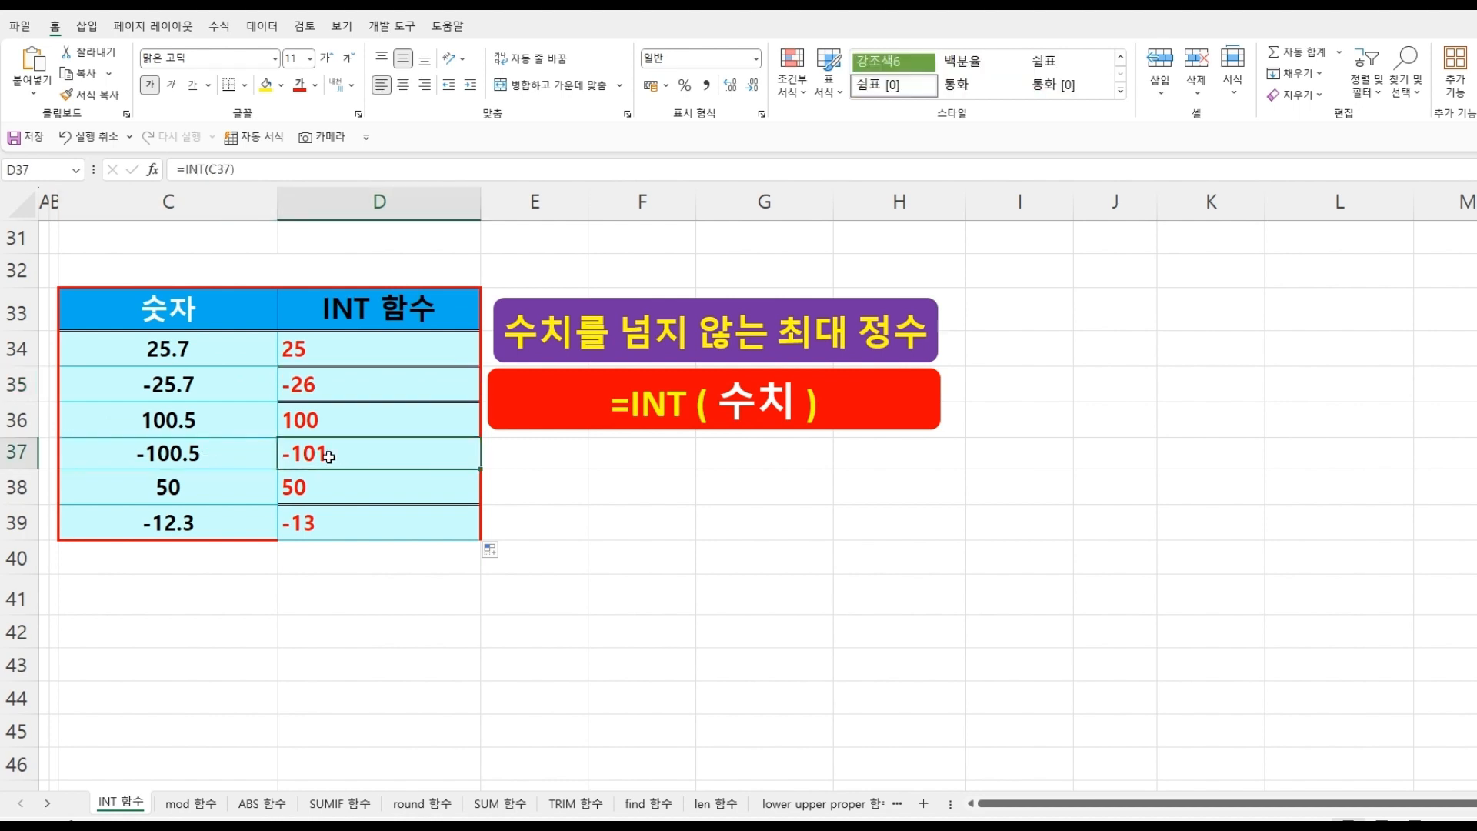
left_click(382, 627)
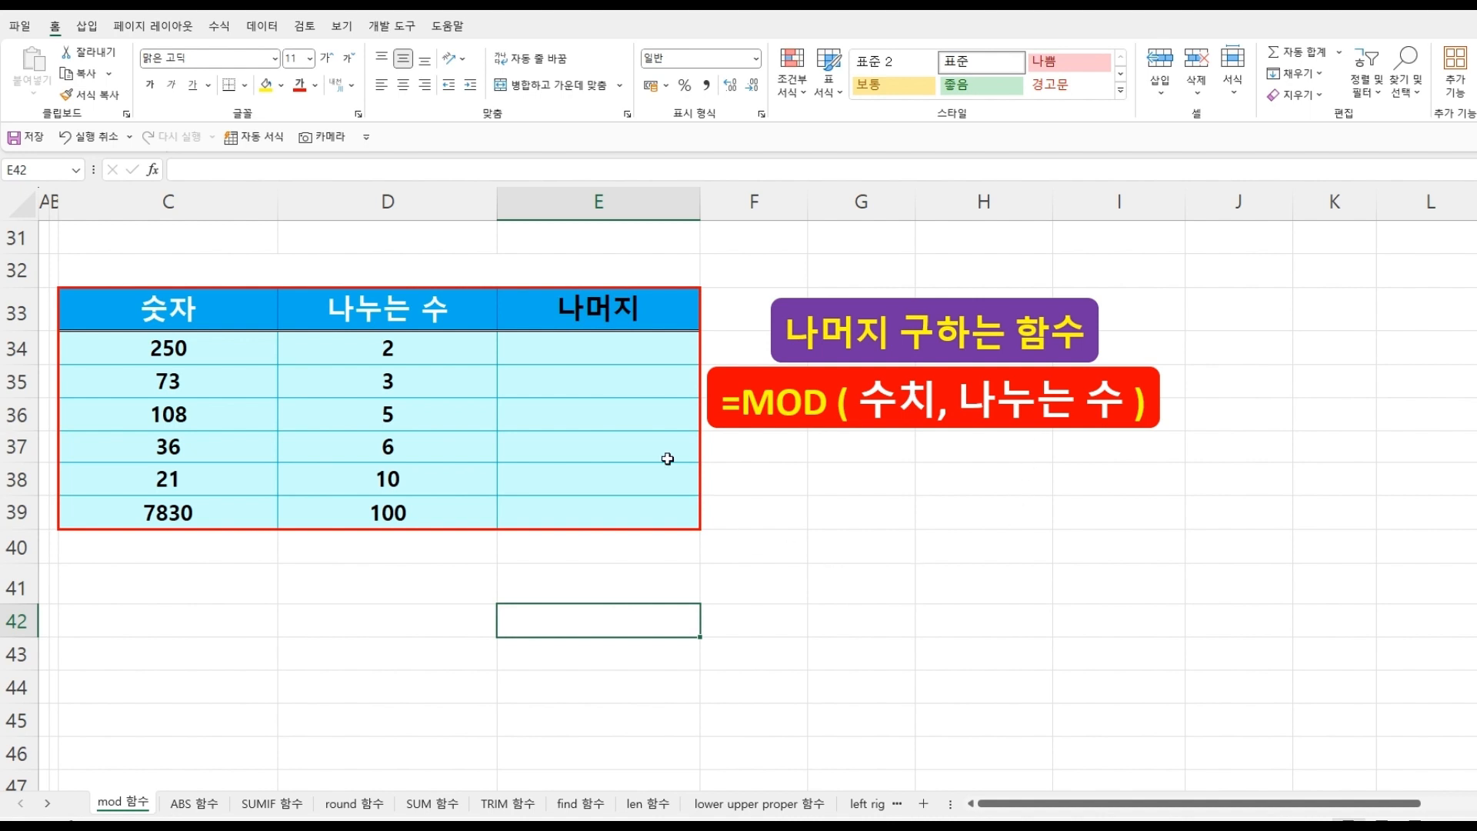
On the mod 함수 sheet, enter the formula =MOD(C34,D34) in cell E34 of the 나머지 column.
left_click(609, 350)
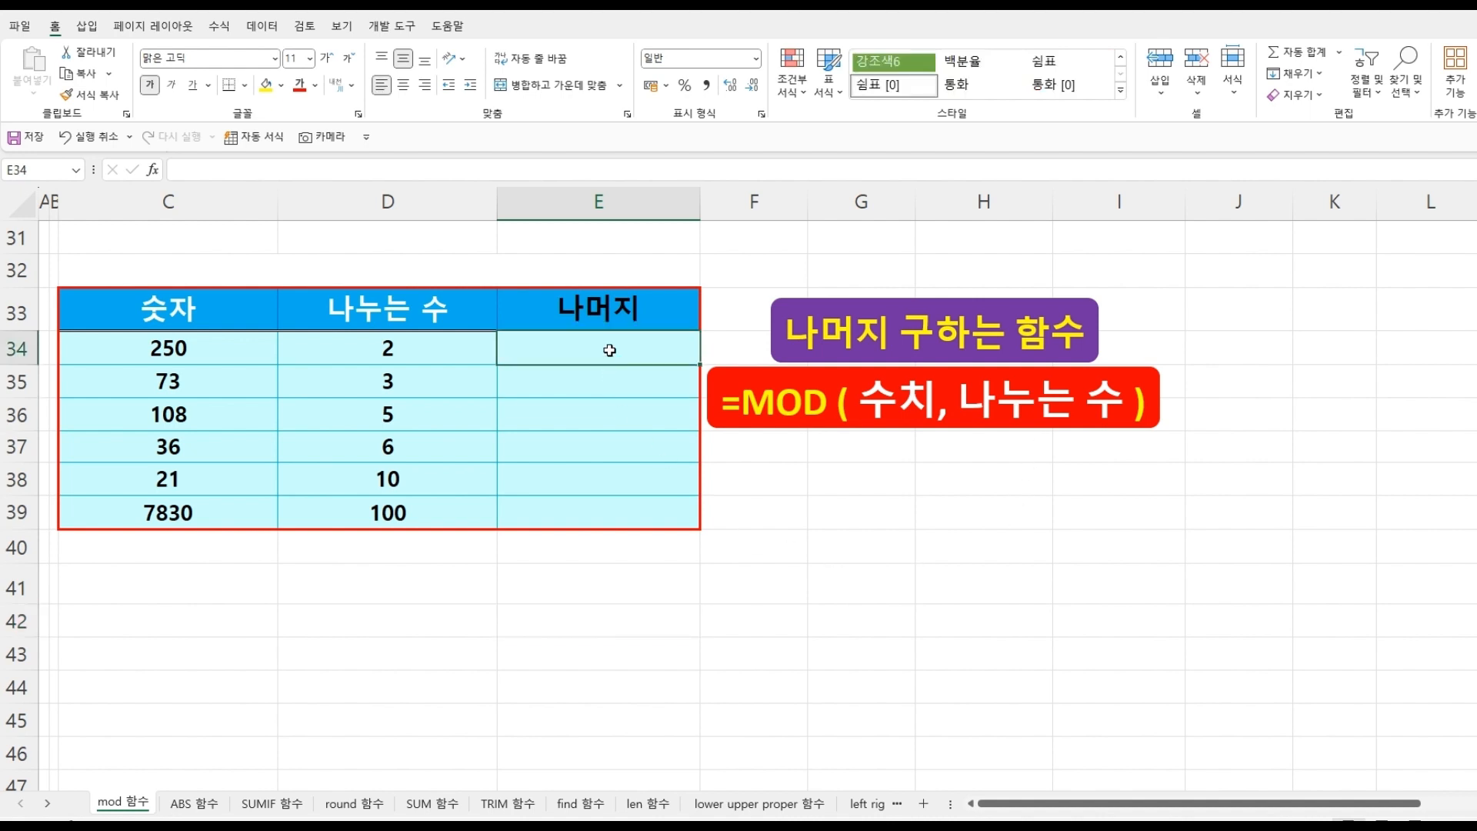
type("=mo")
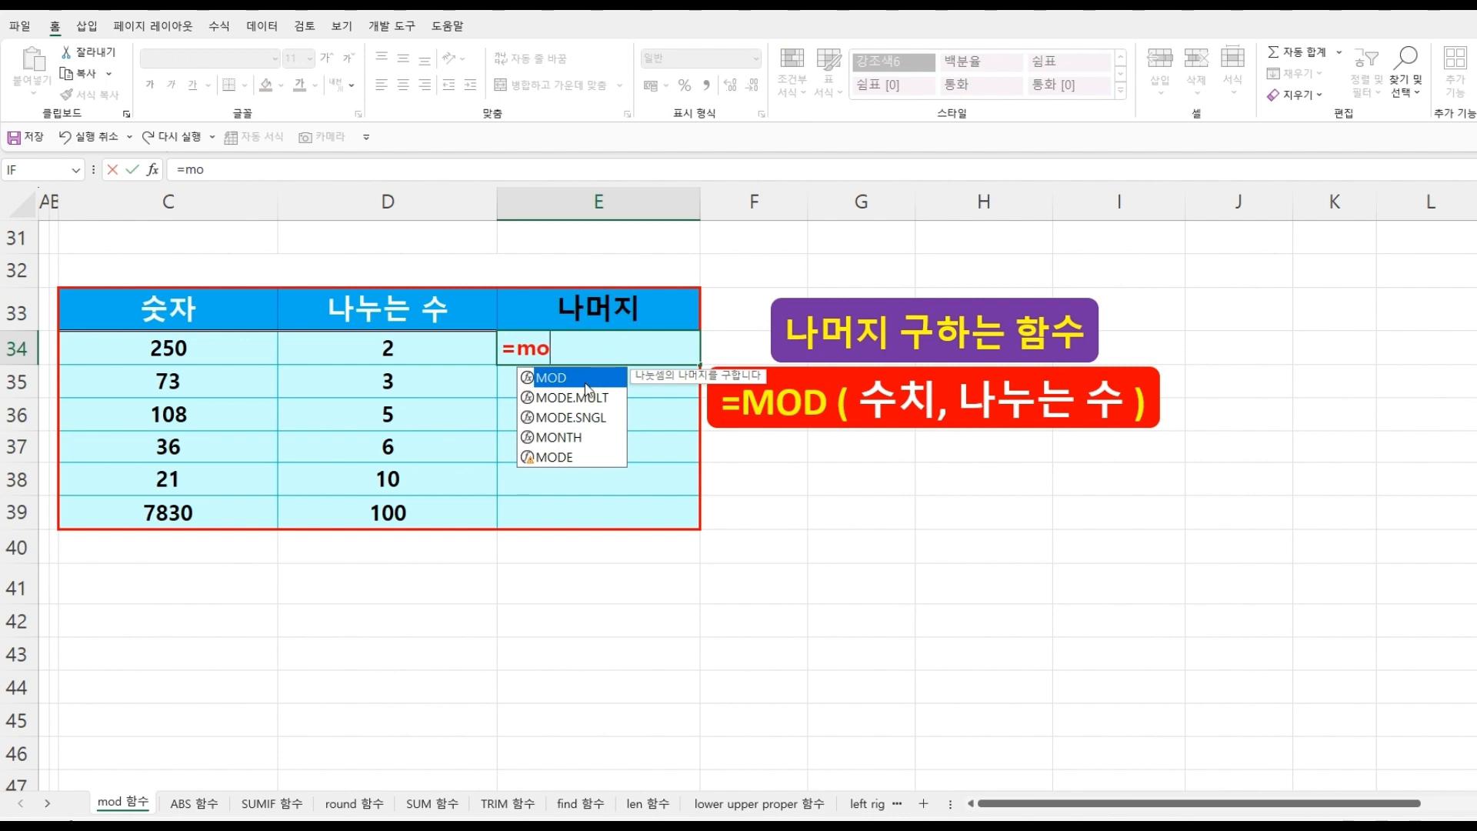
key("Tab")
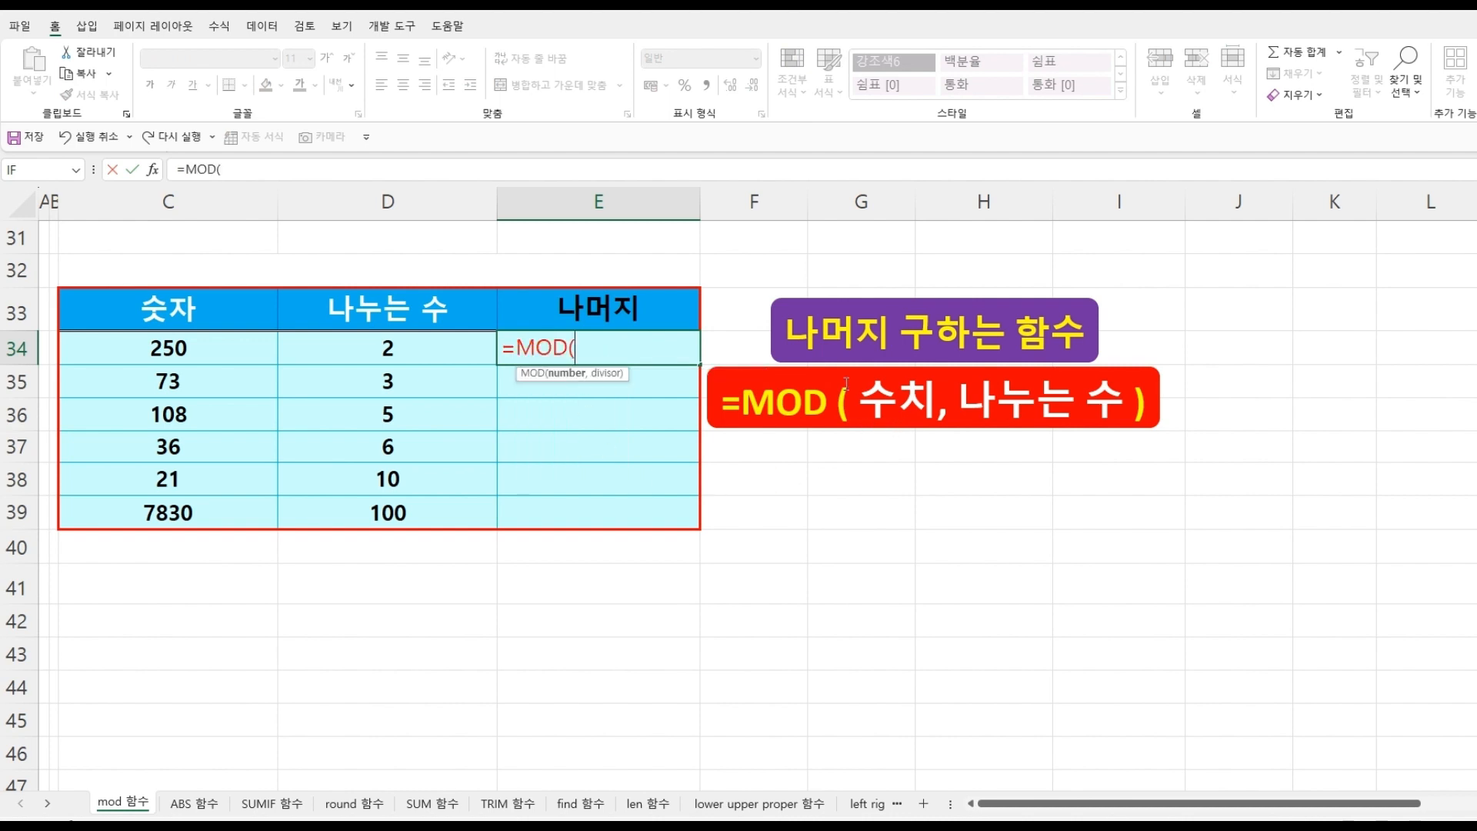
left_click(232, 354)
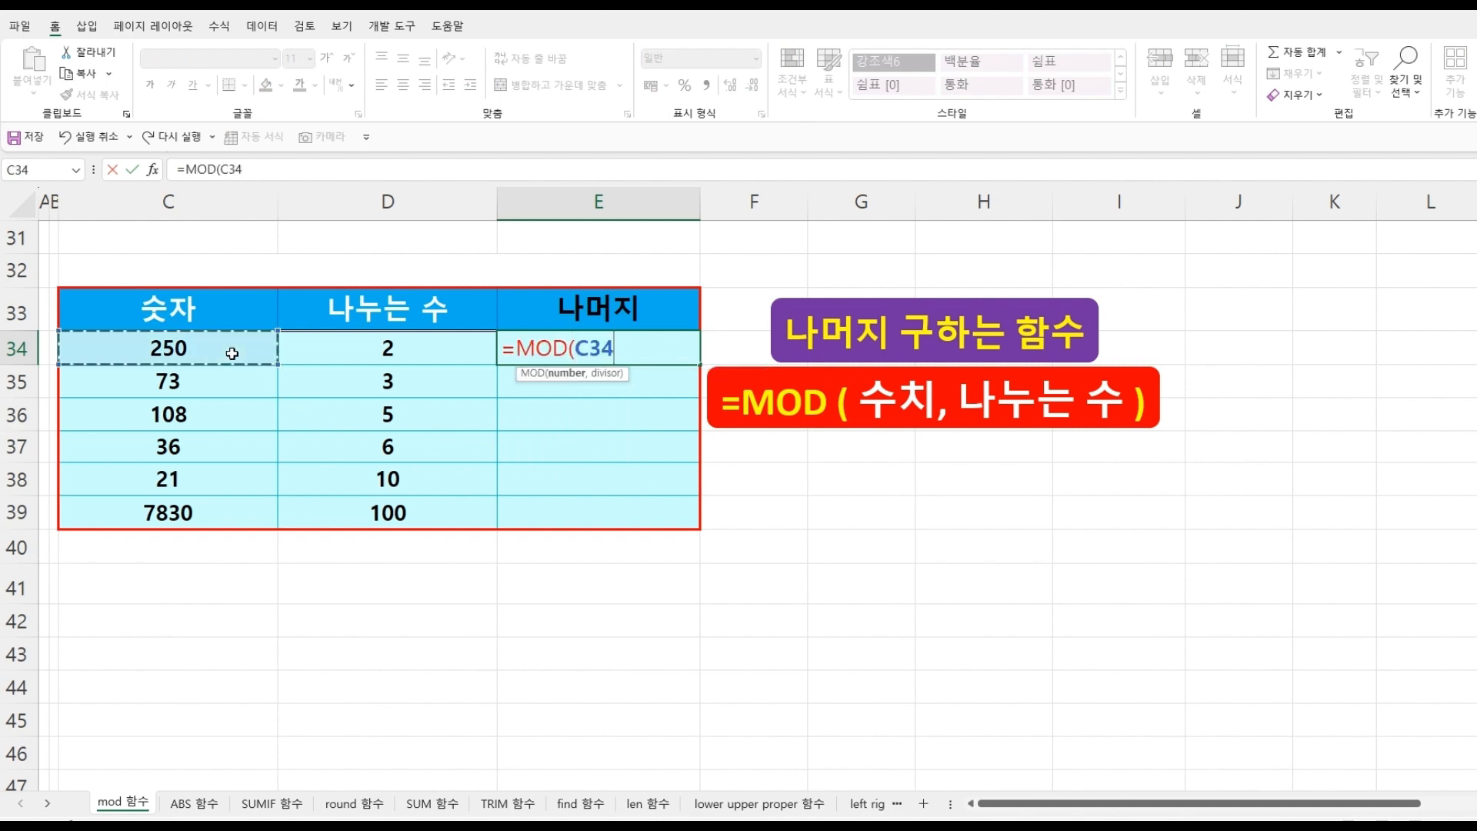
type(",")
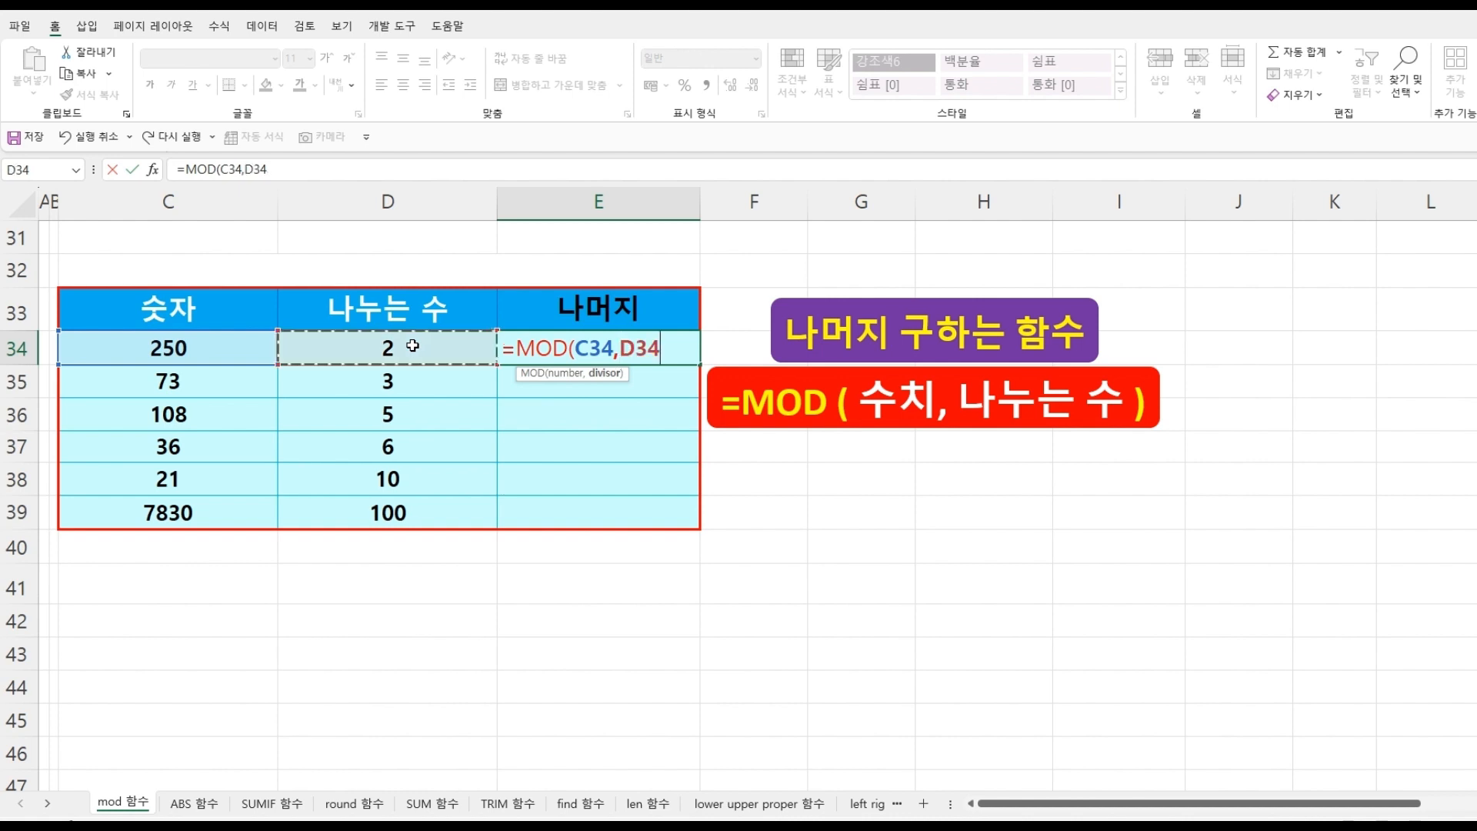
left_click(413, 346)
type(")")
key("Return")
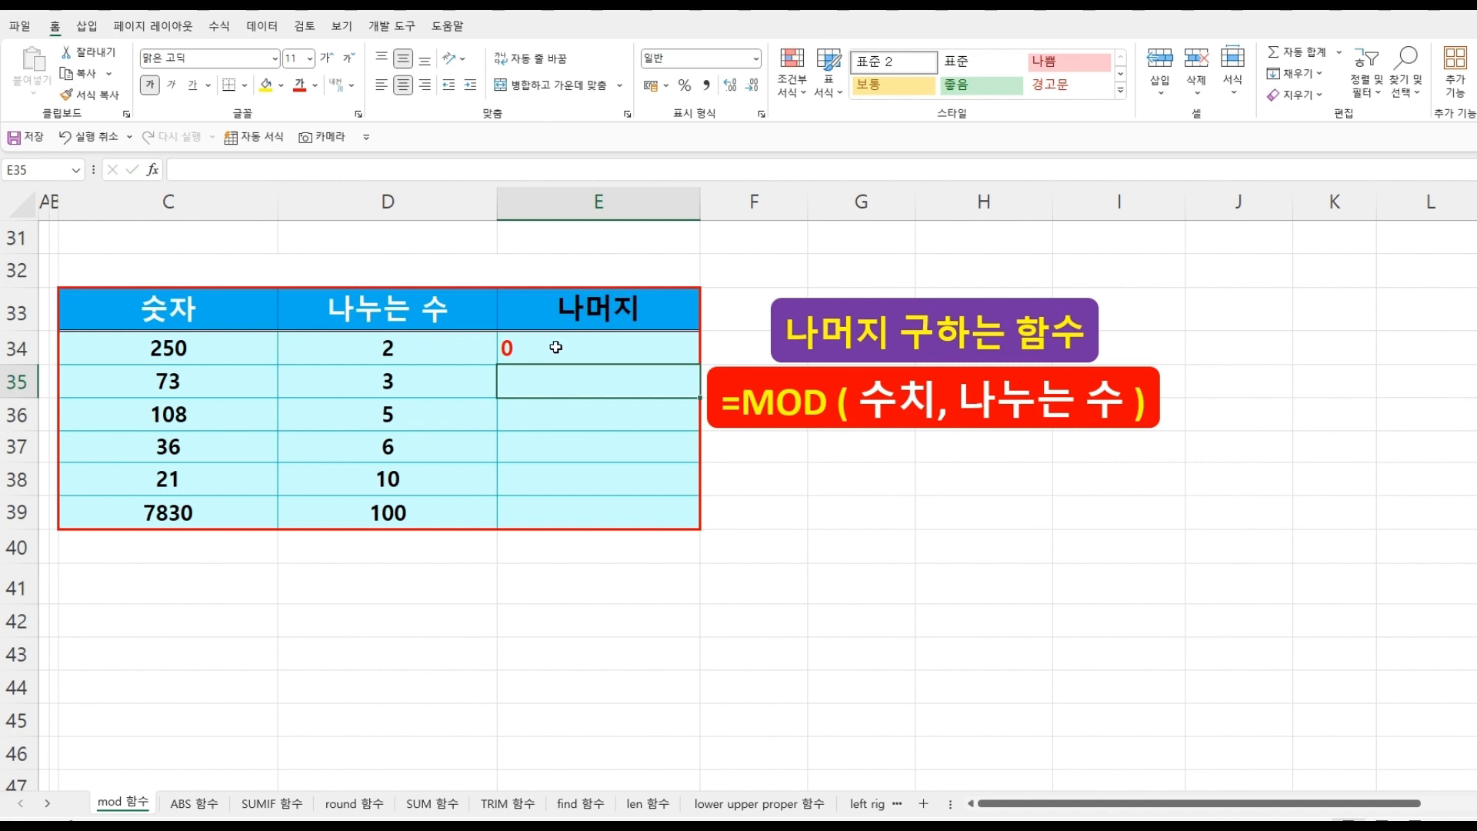
Review the number in C34, its divisor in D34 and the MOD formula in E34.
left_click(210, 344)
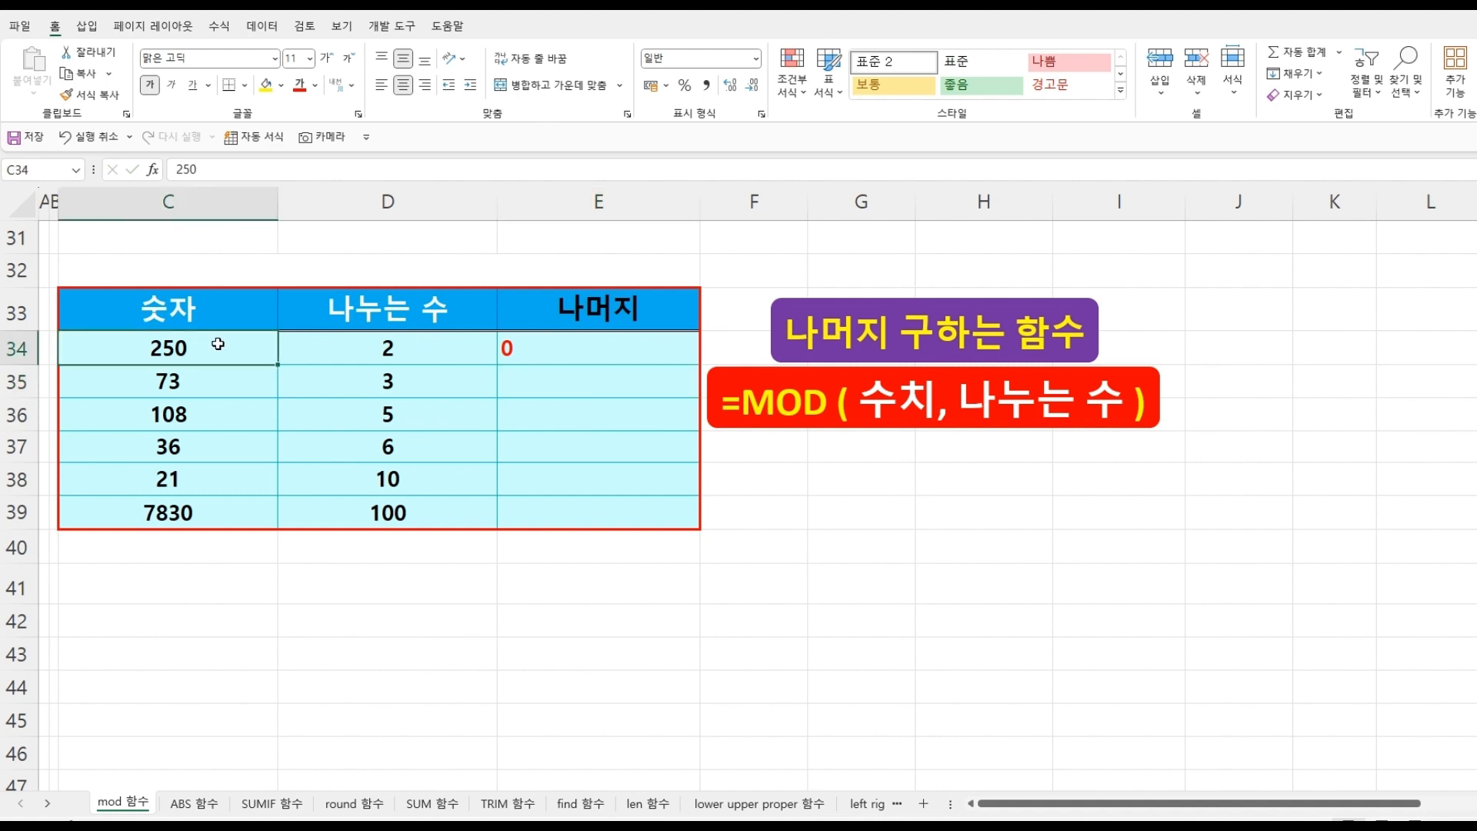
left_click(360, 349)
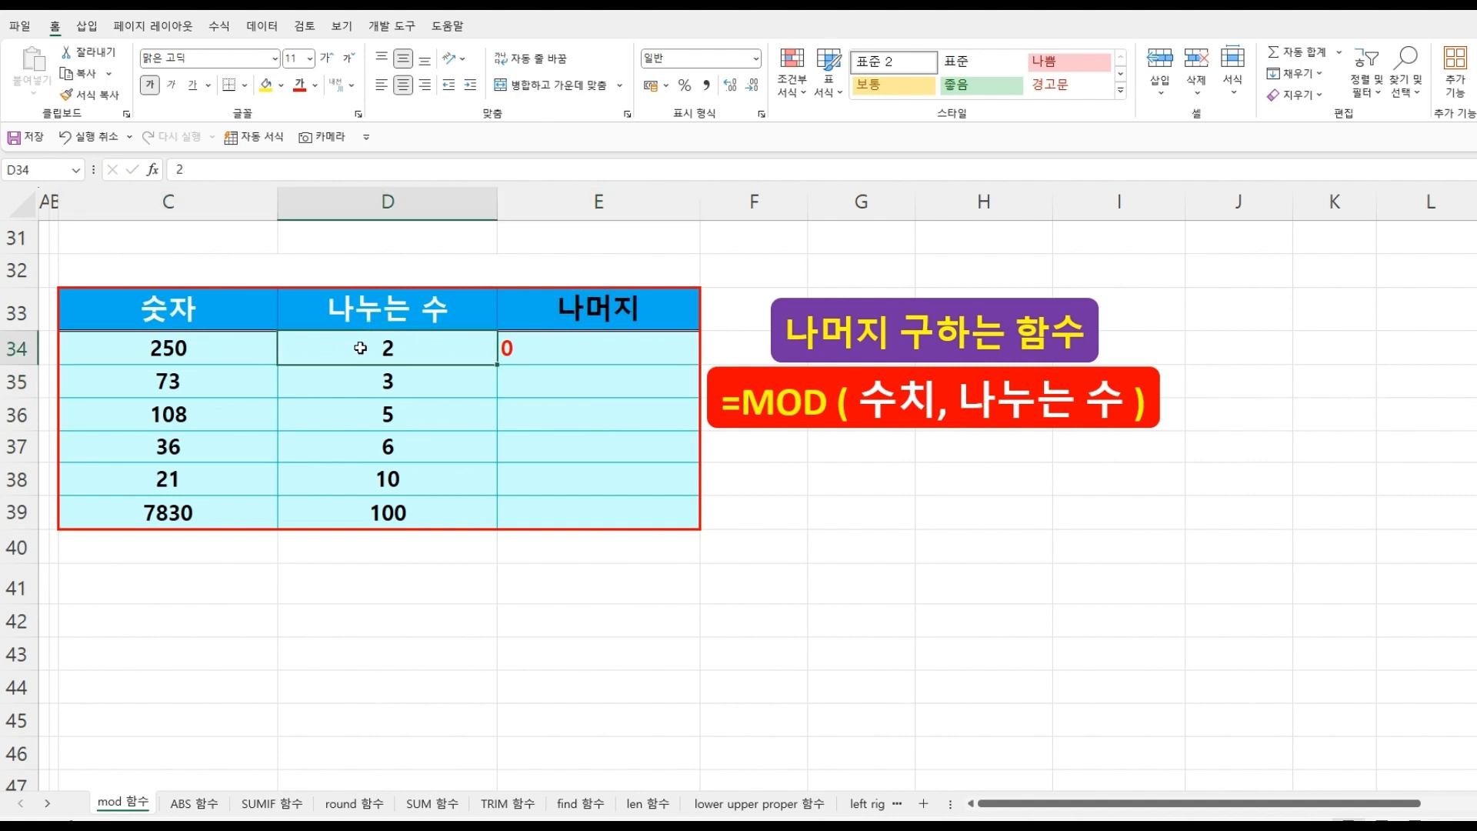
left_click(536, 351)
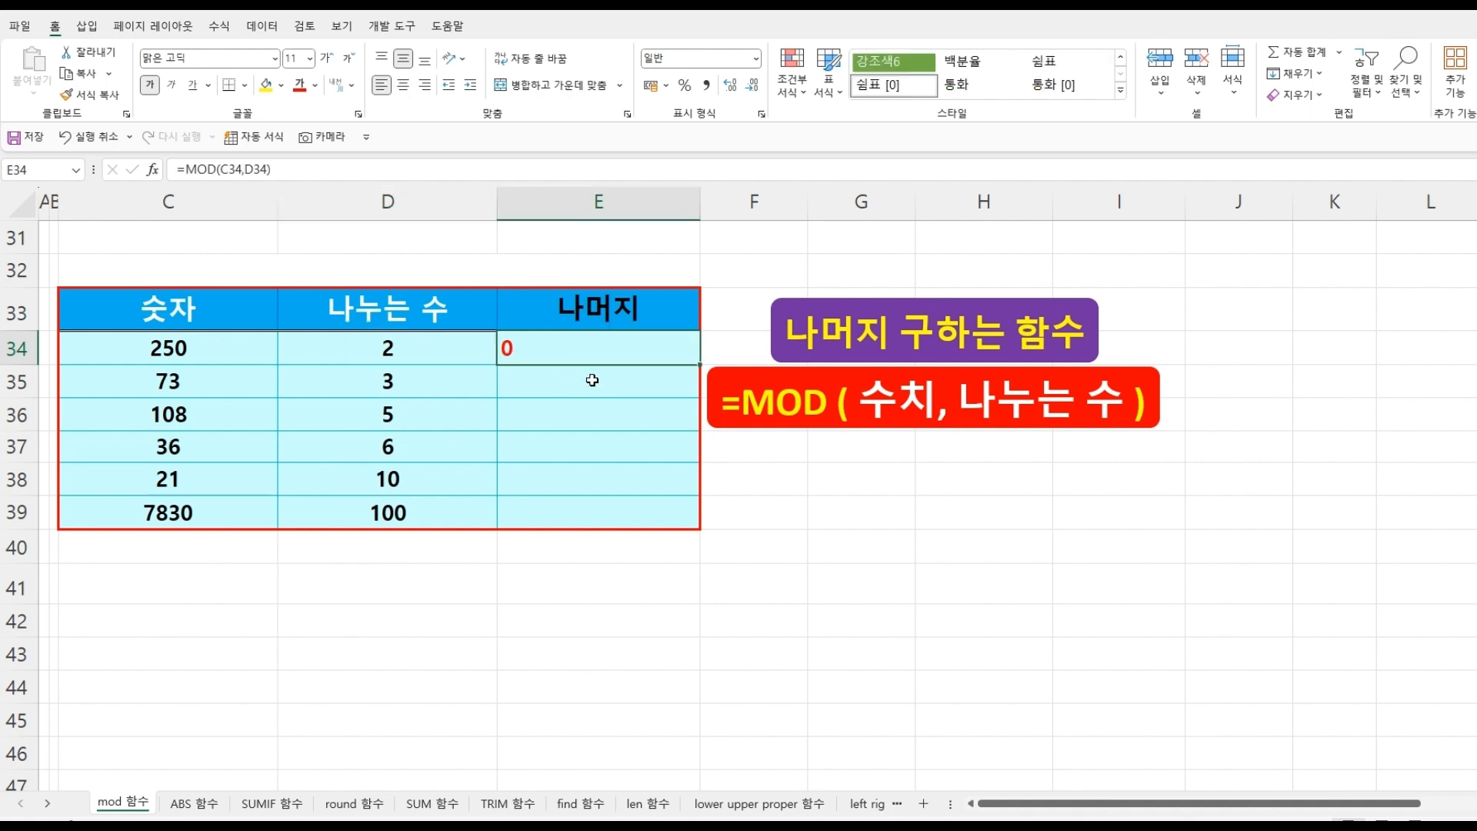
Copy the MOD formula from E34 down through E39 to fill the 나머지 column.
left_click_drag(698, 367, 690, 523)
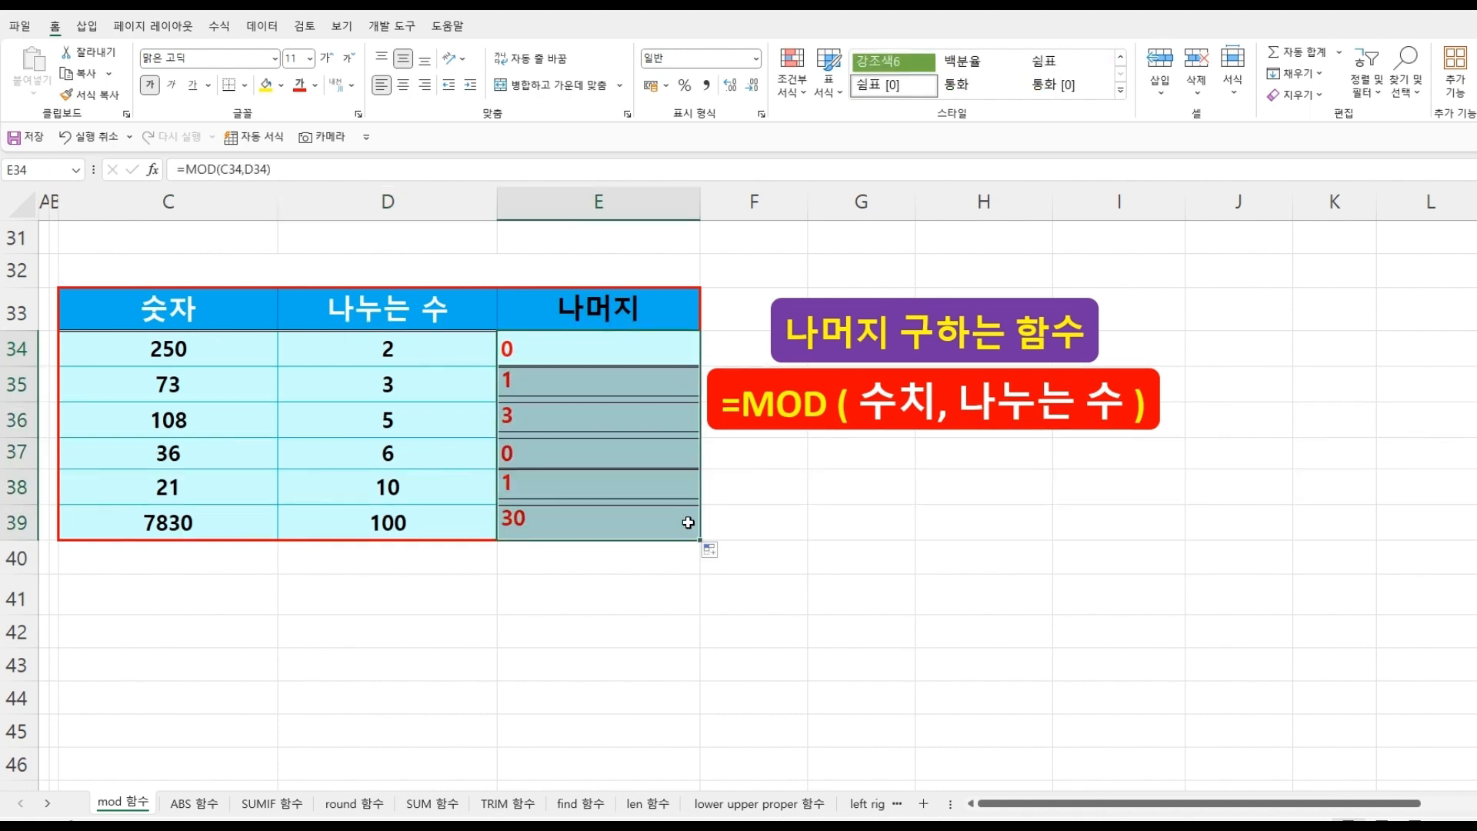
left_click(559, 596)
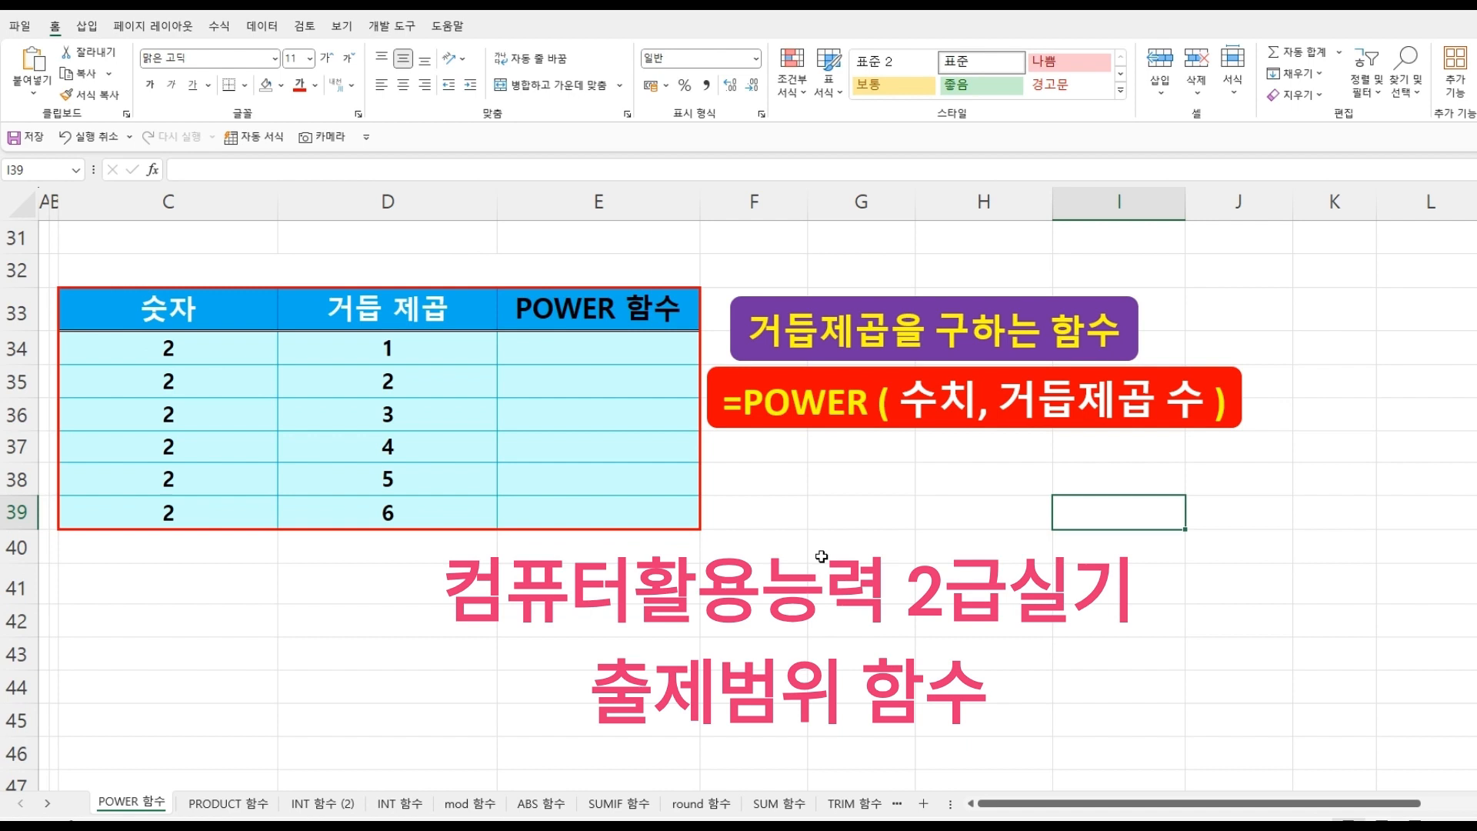
On the POWER 함수 sheet, enter the formula =POWER(C34,D34) in cell E34.
left_click(820, 556)
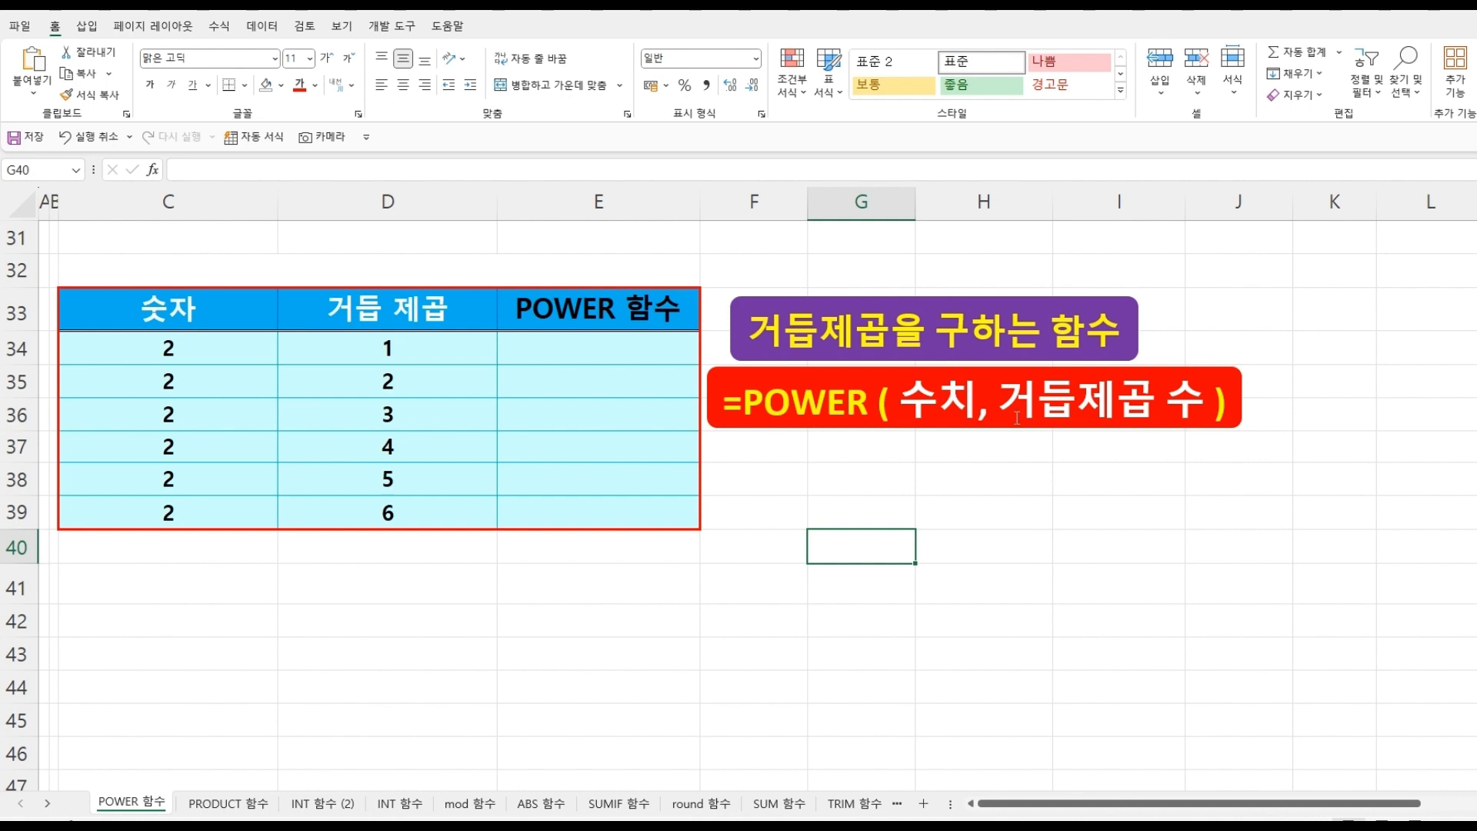
left_click(607, 354)
type("=")
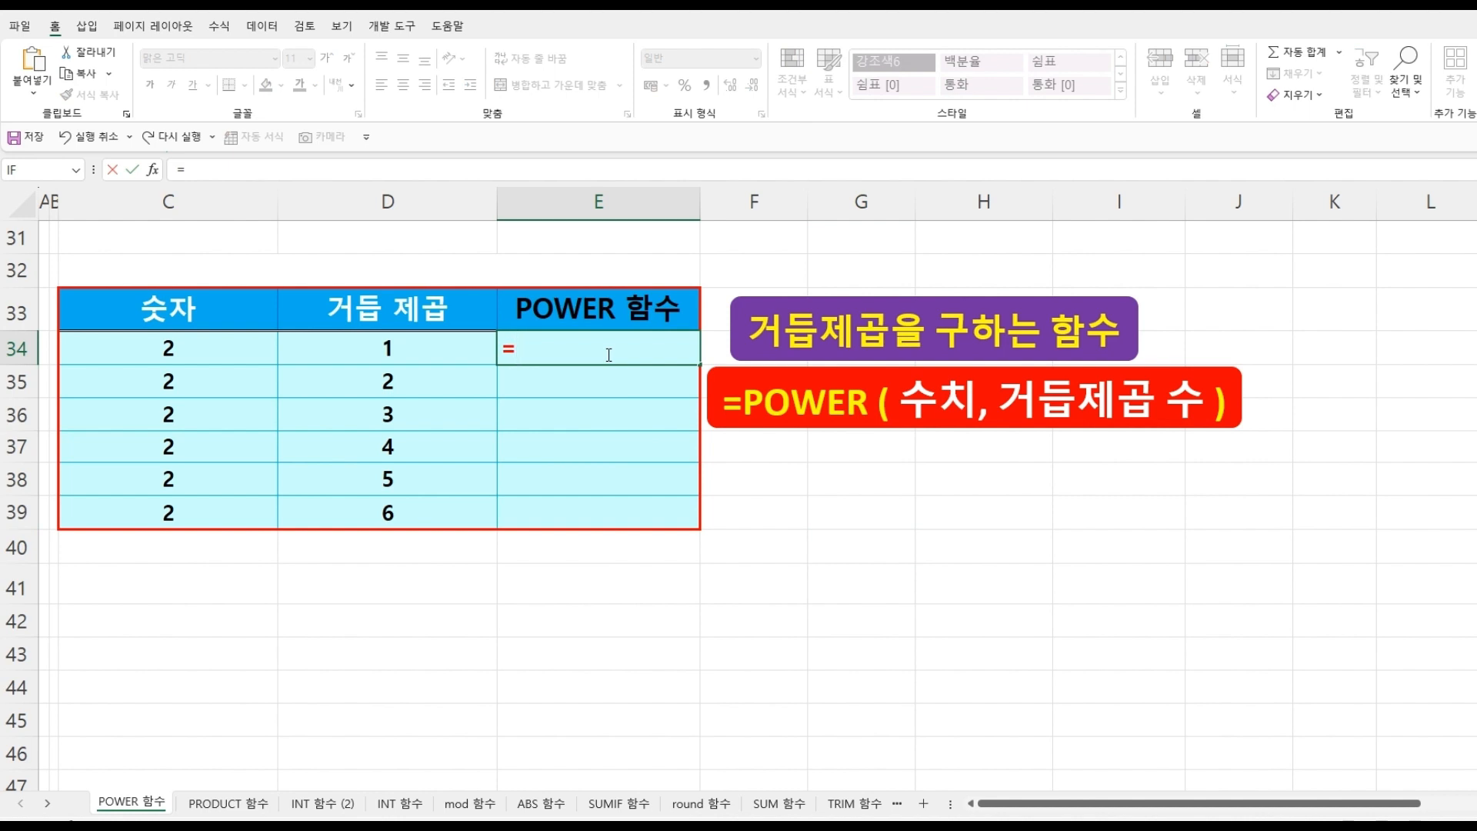
type("PO")
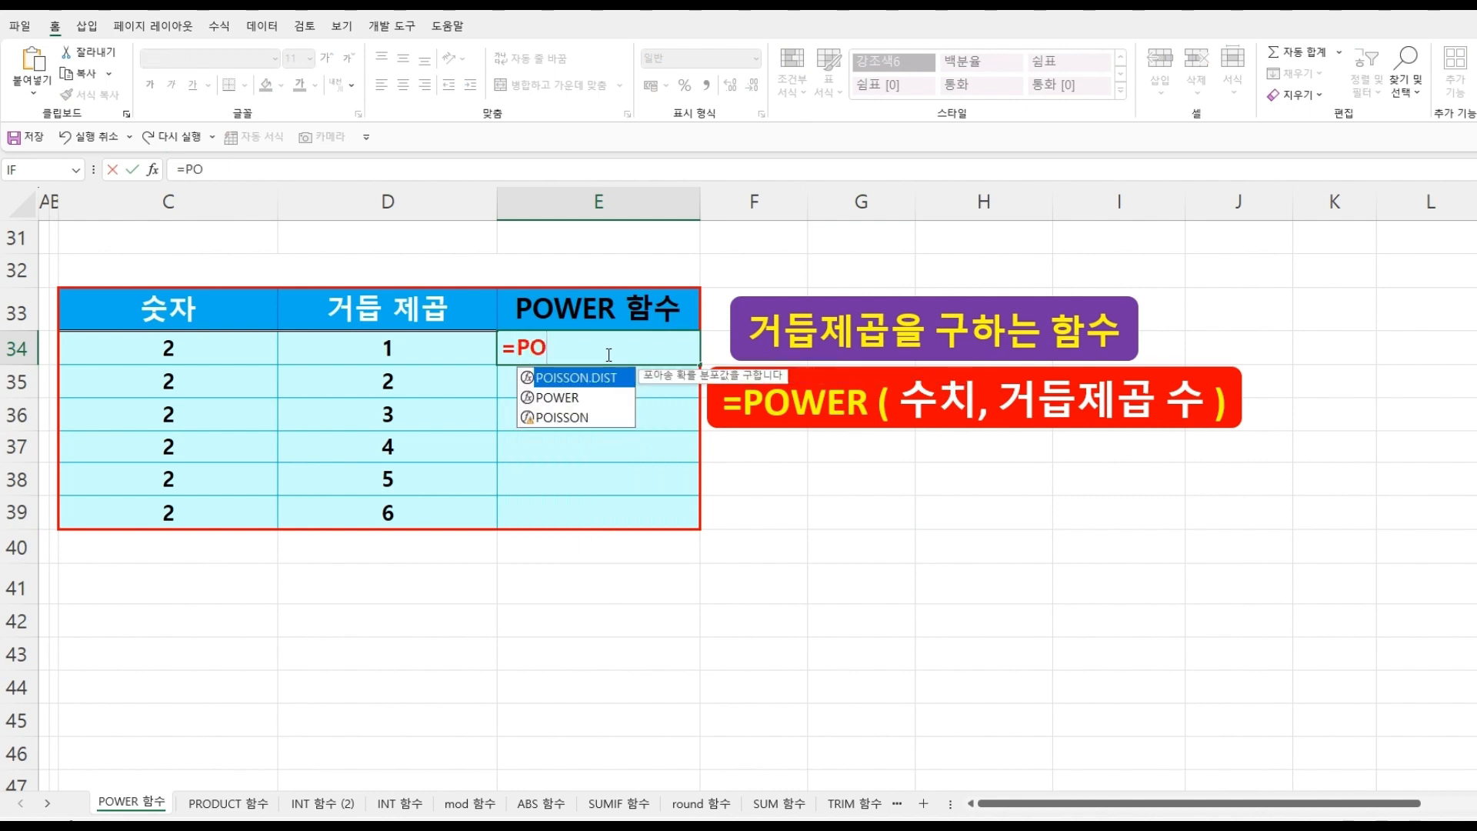
double_click(574, 397)
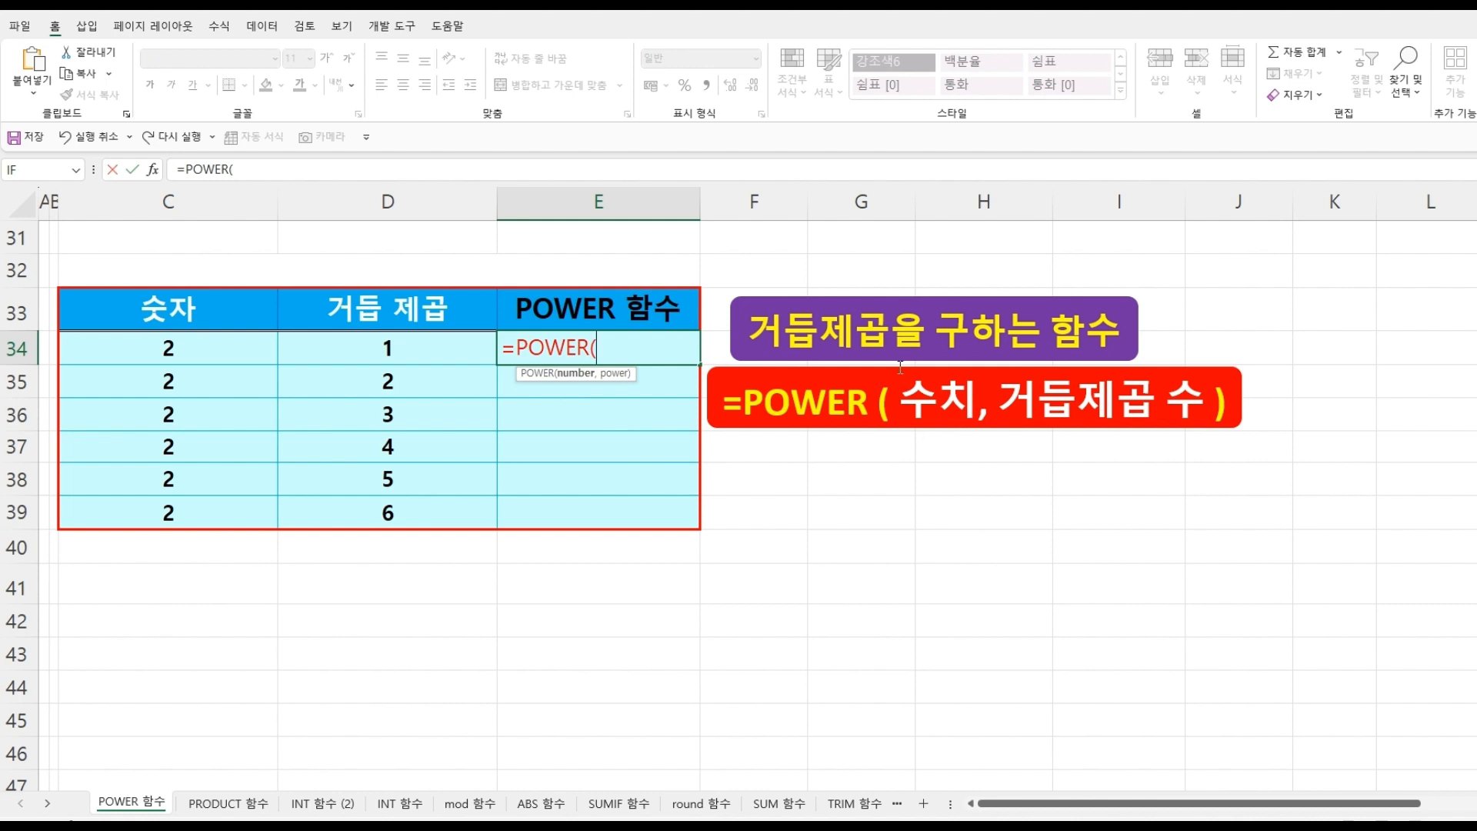
left_click(222, 354)
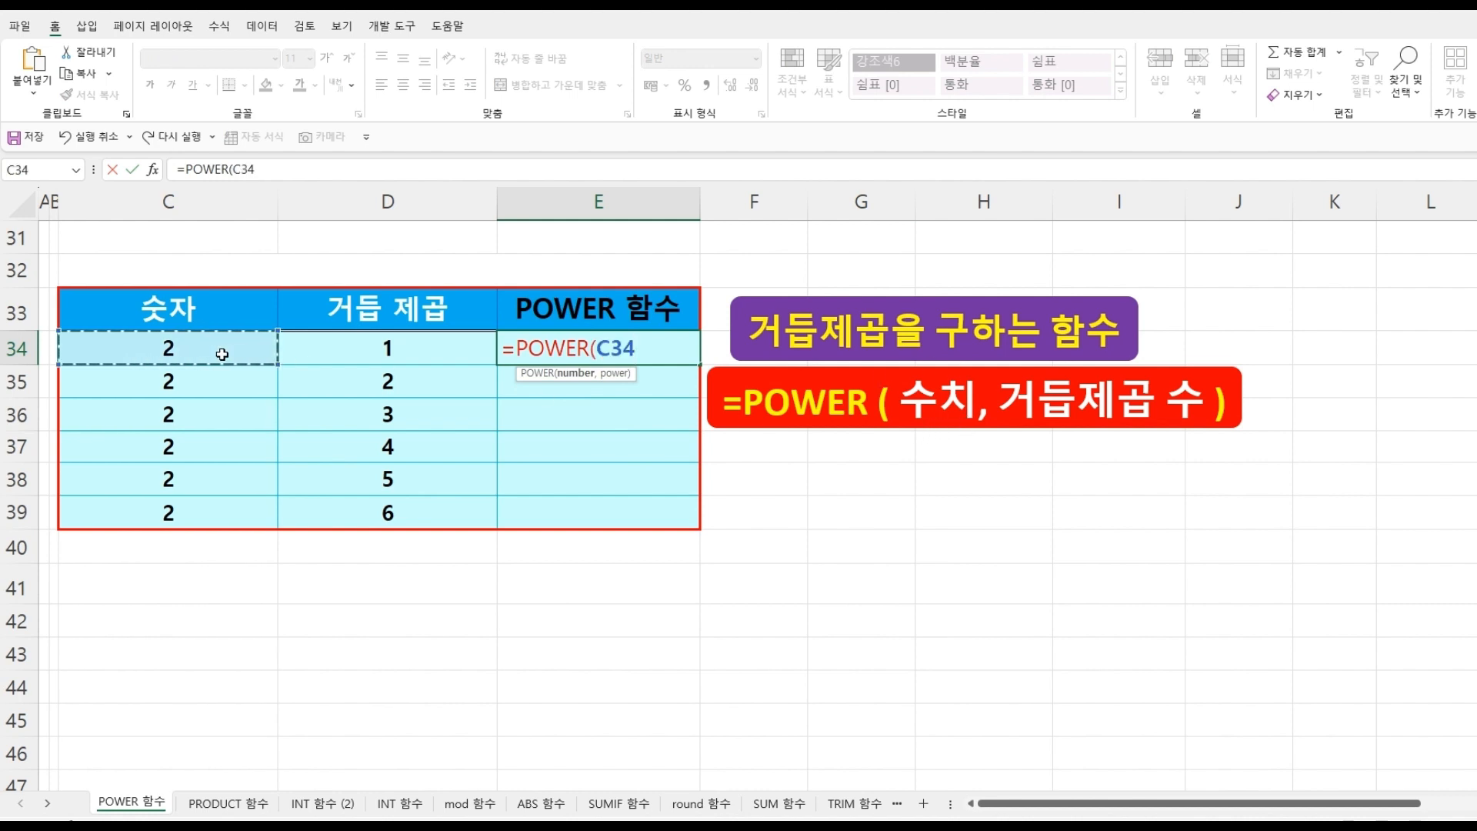
type(",")
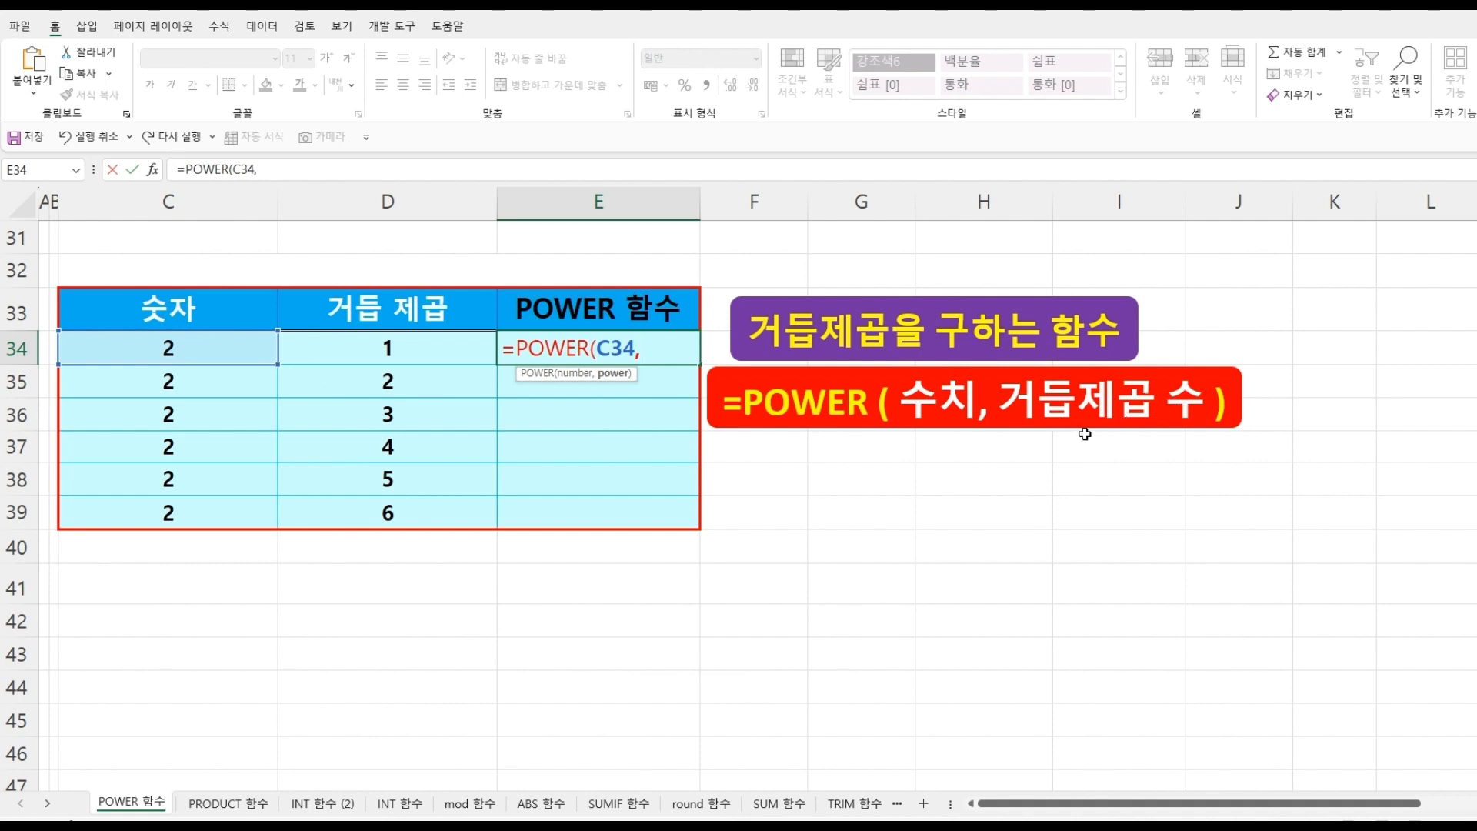
left_click(441, 348)
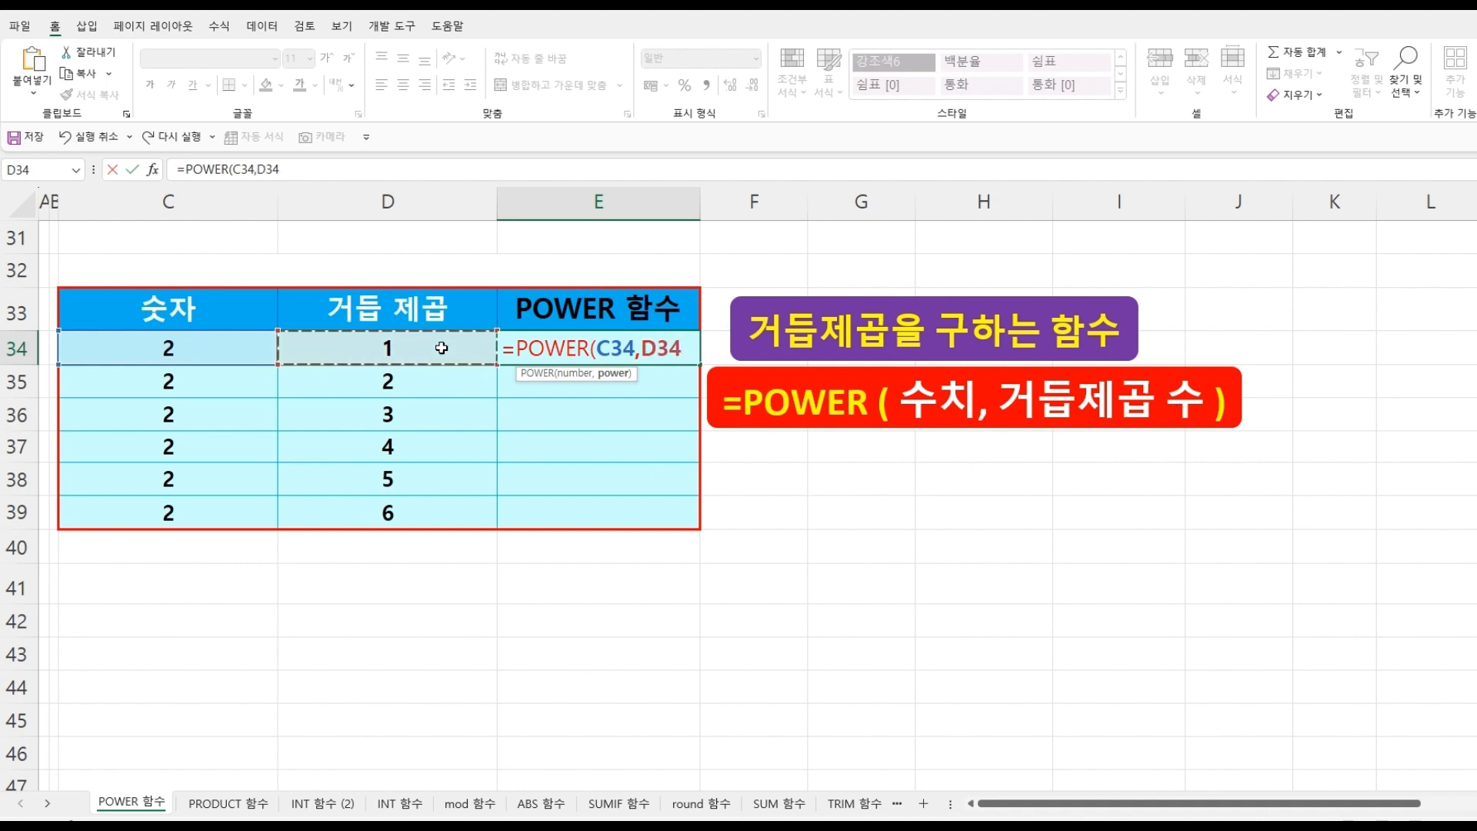
type(")")
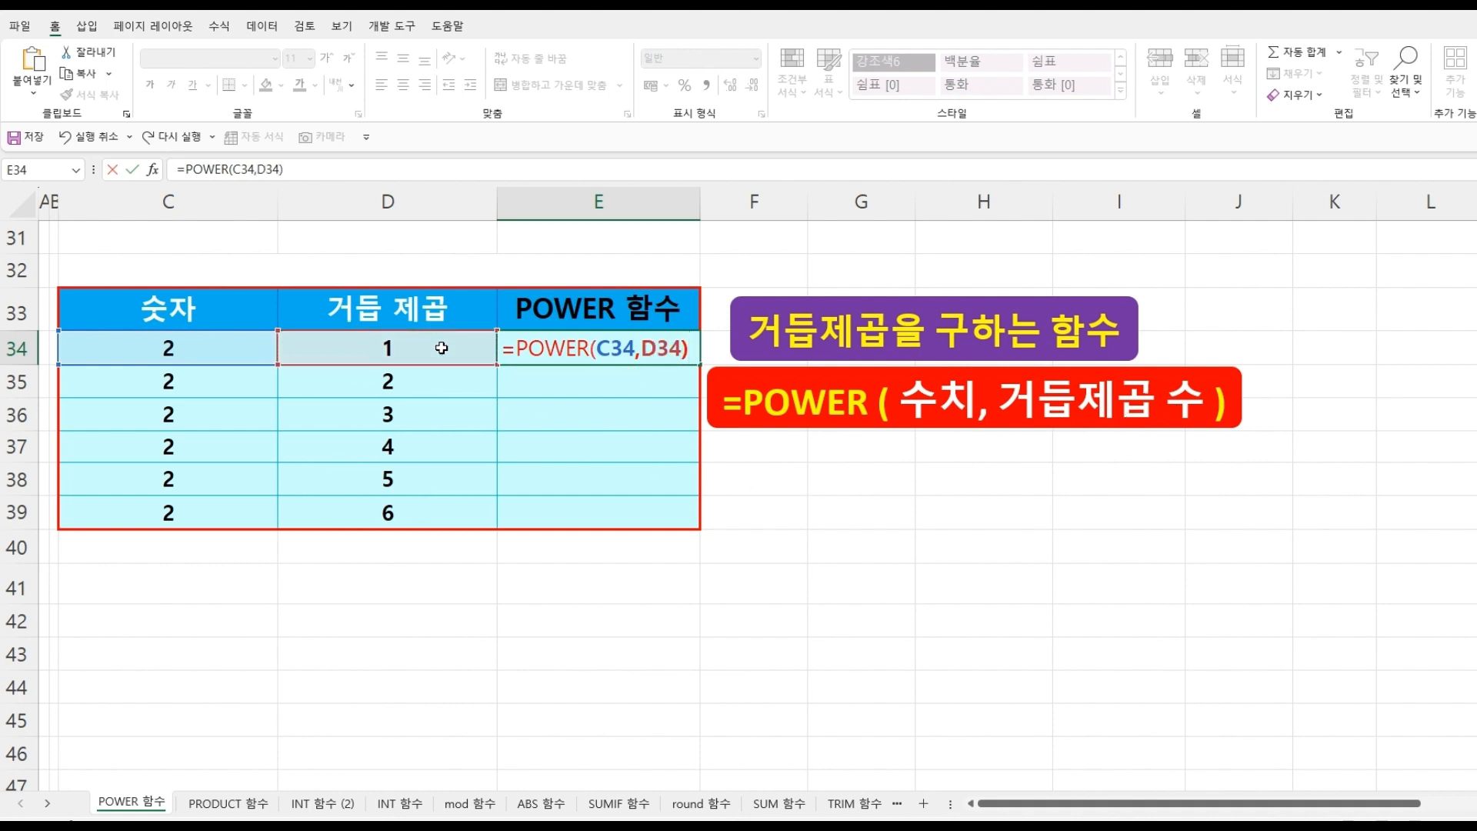
key("Return")
Copy the POWER formula from E34 down through E39 to cover every exponent in the table.
left_click(536, 348)
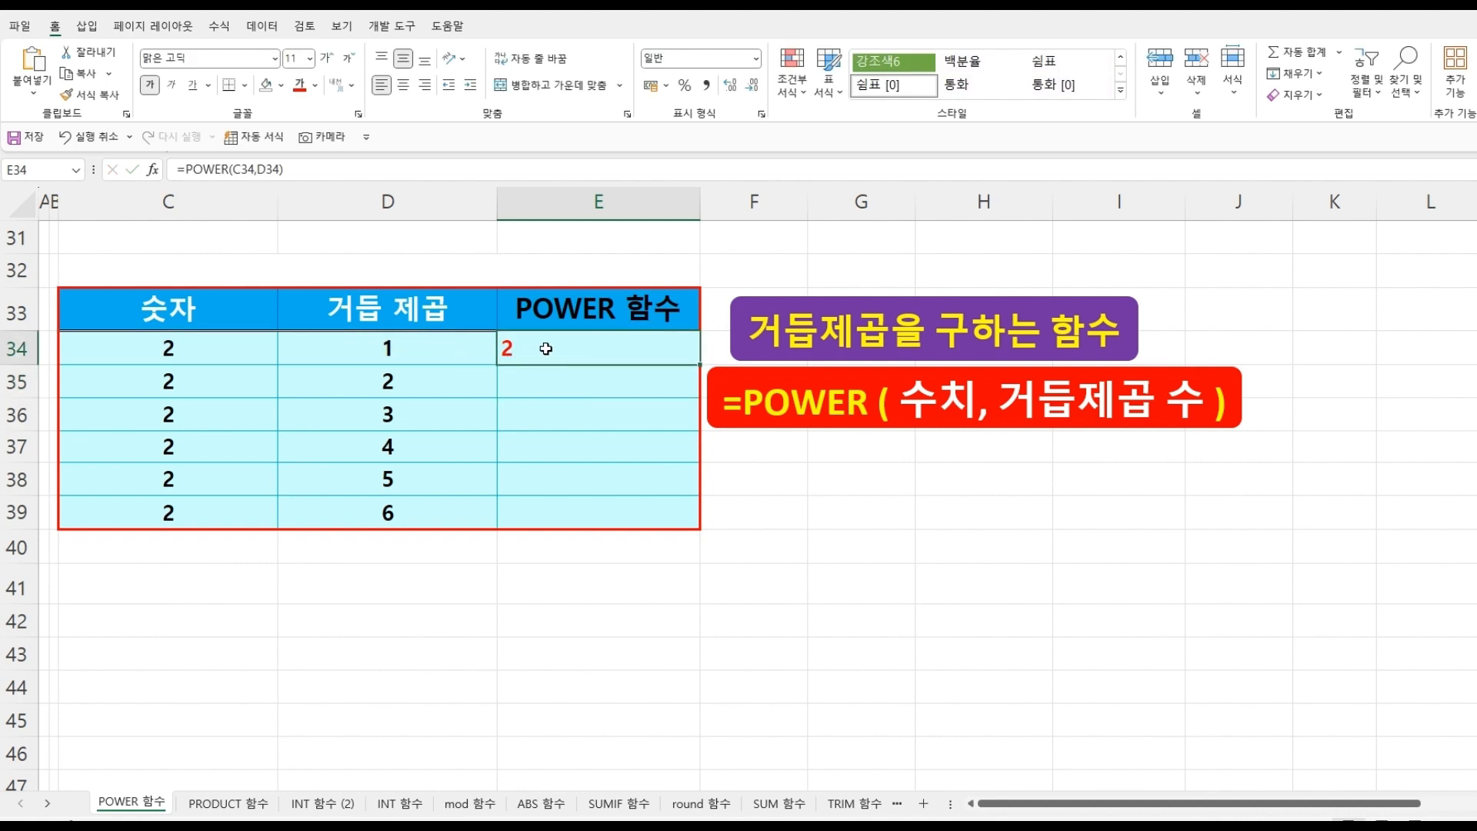
left_click_drag(699, 365, 684, 518)
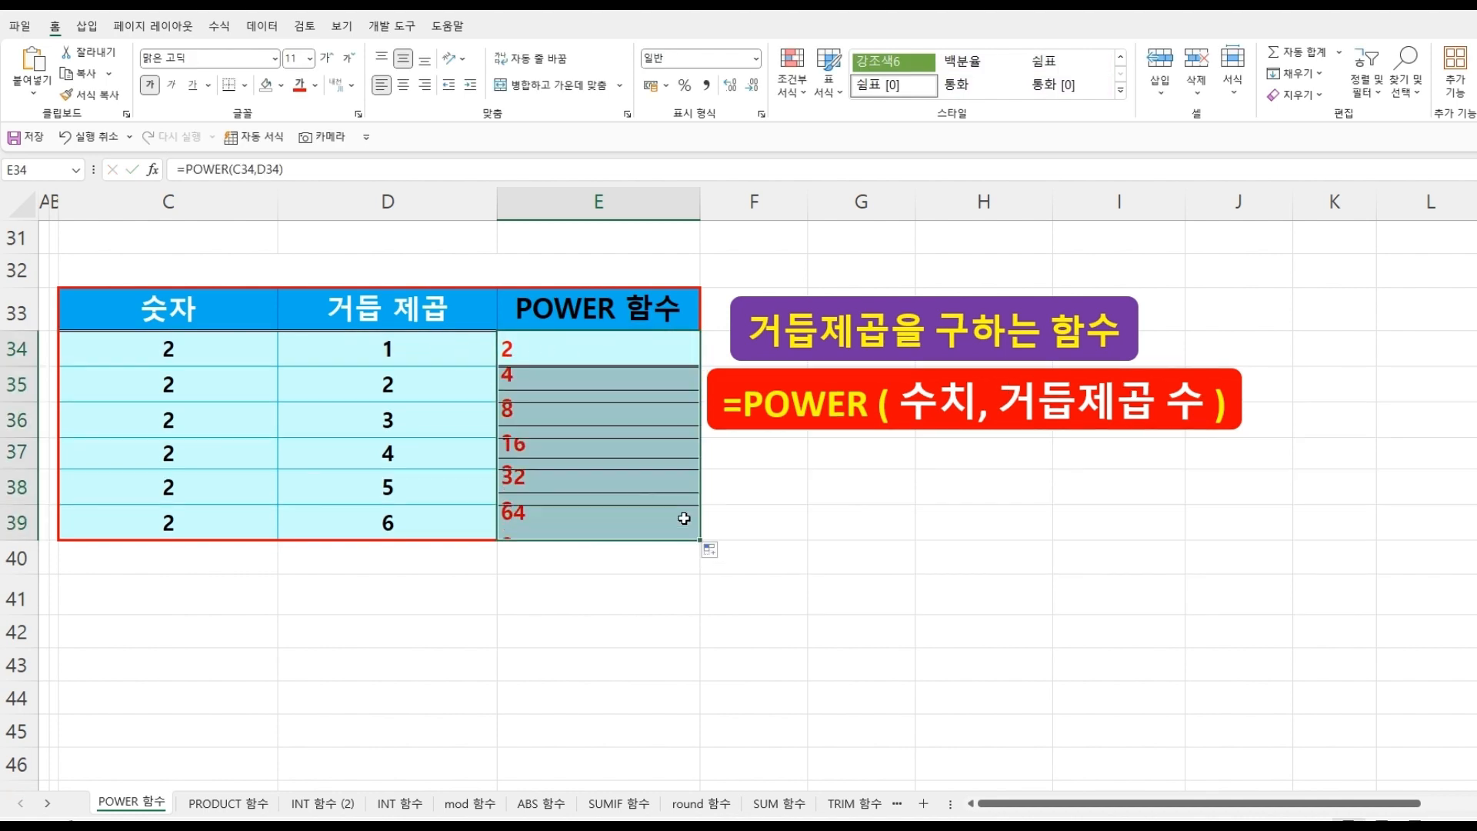
left_click(577, 563)
Review the base number in C39, its exponent in D39 and the POWER formula in E39.
left_click(204, 523)
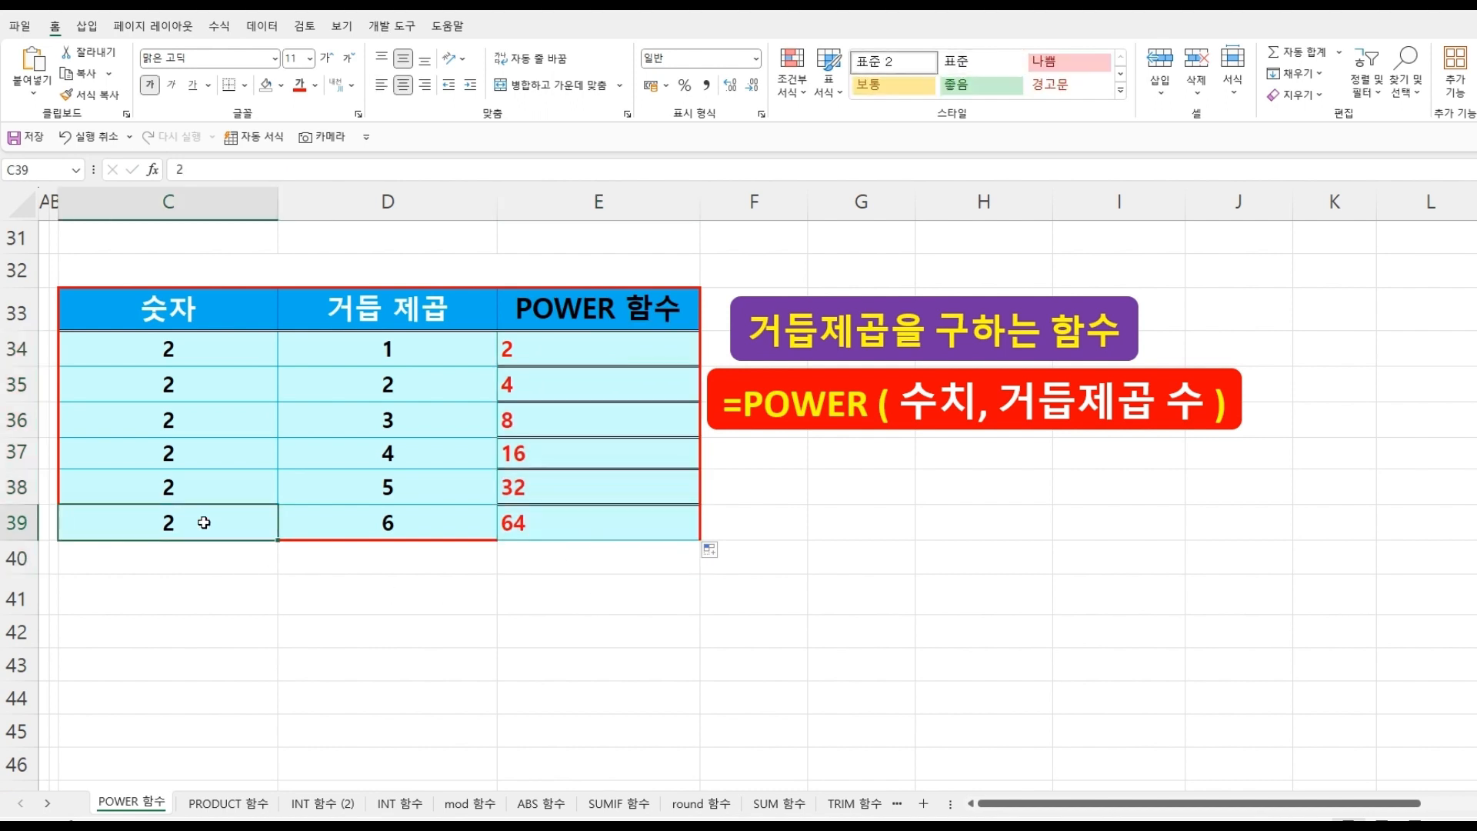
left_click(393, 525)
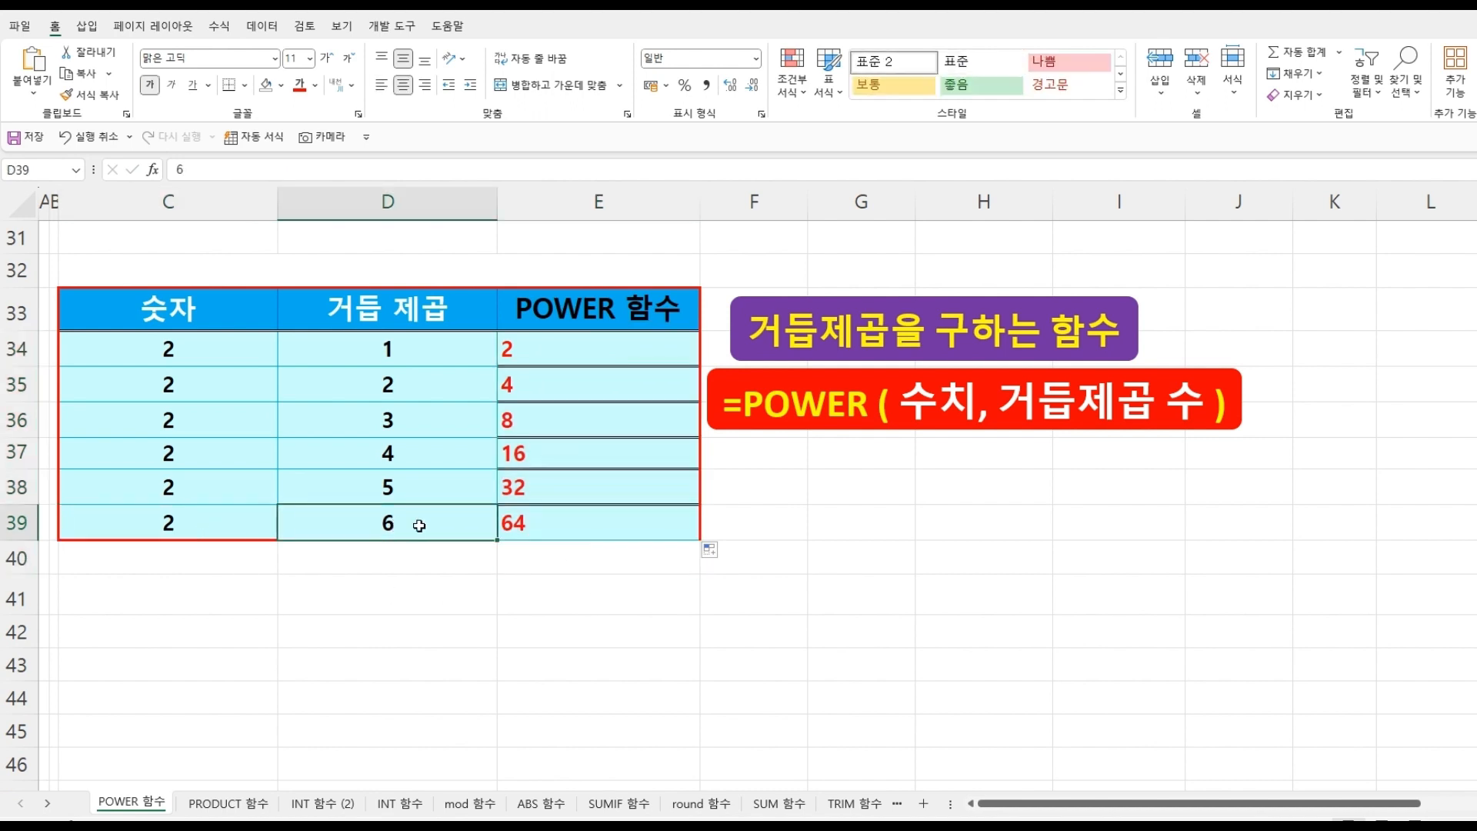
left_click(545, 525)
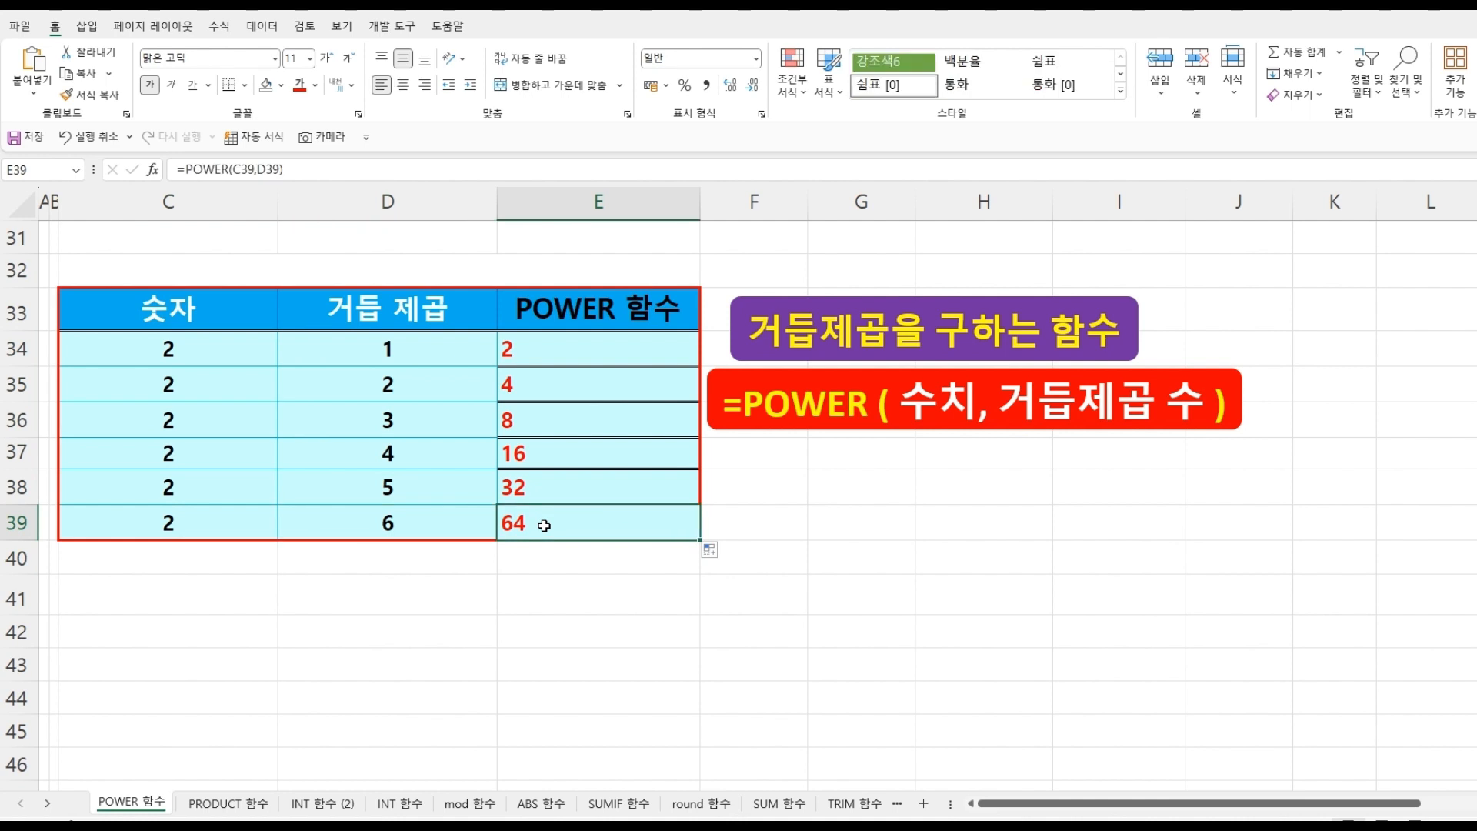
Enter the check formula =2*2*2*2*2*2 in cell E40, directly below the POWER column.
left_click(556, 563)
type("=")
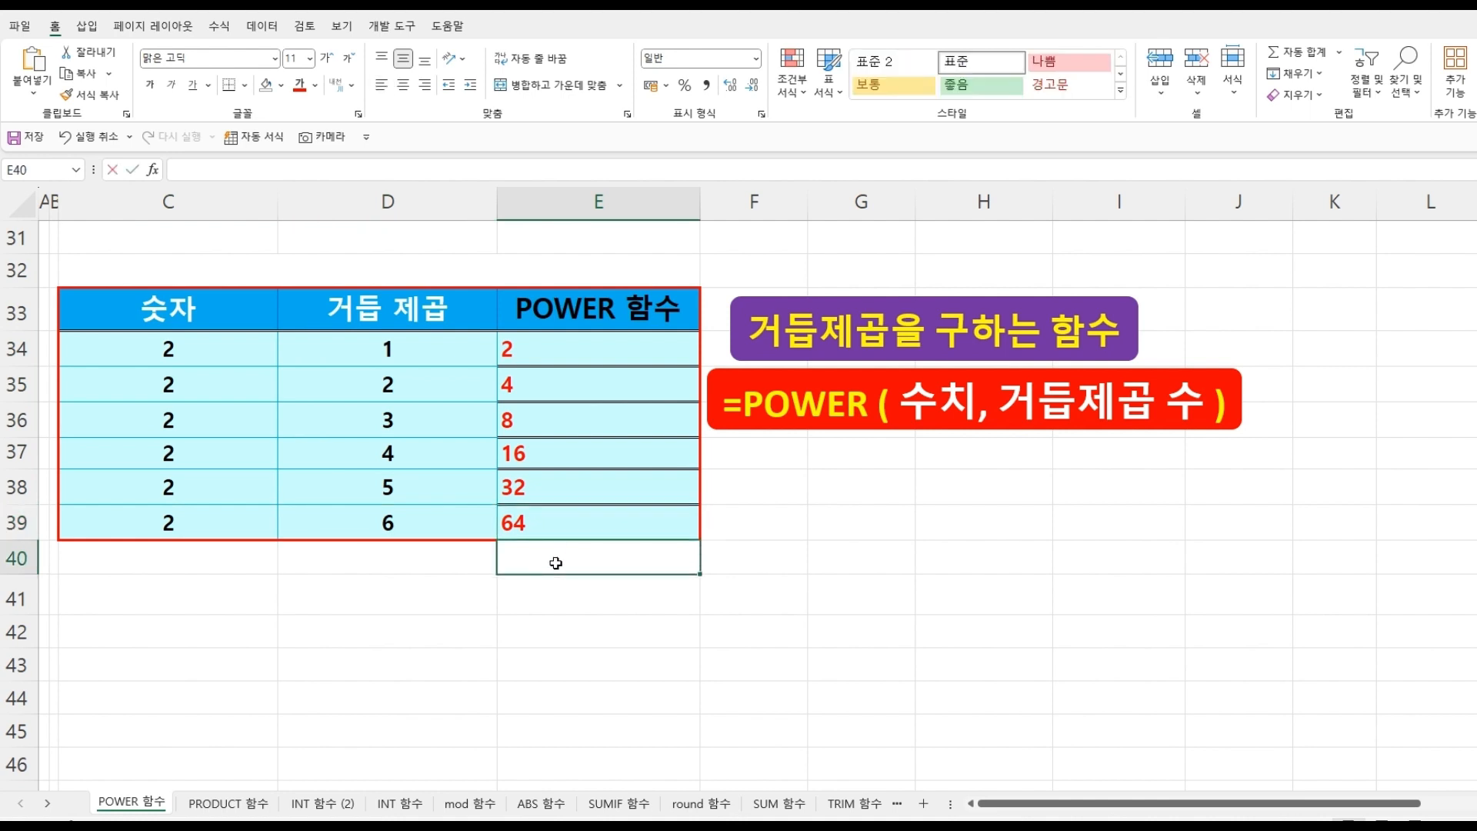
type("2*")
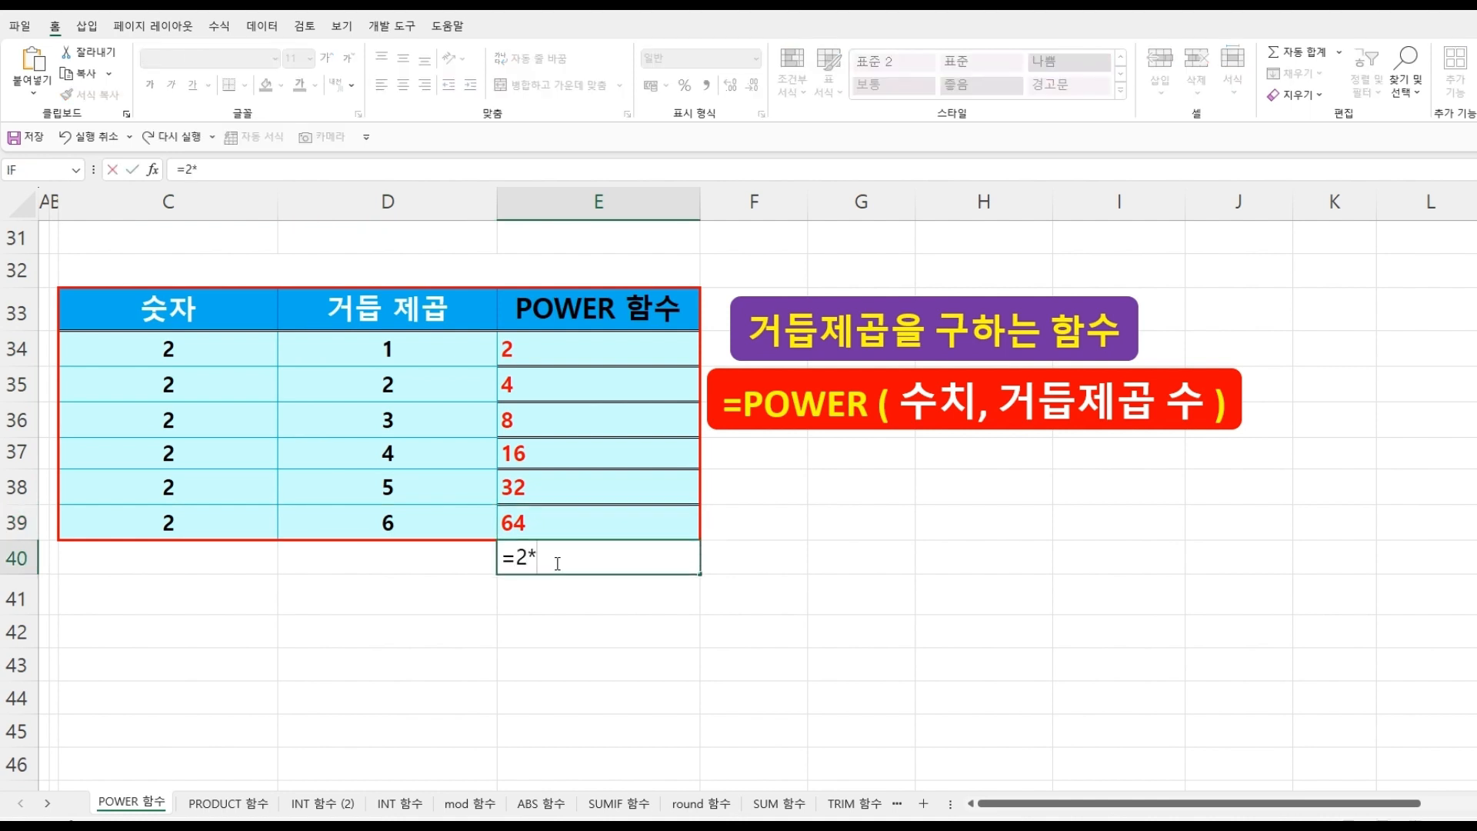
type("2*2*2*2*")
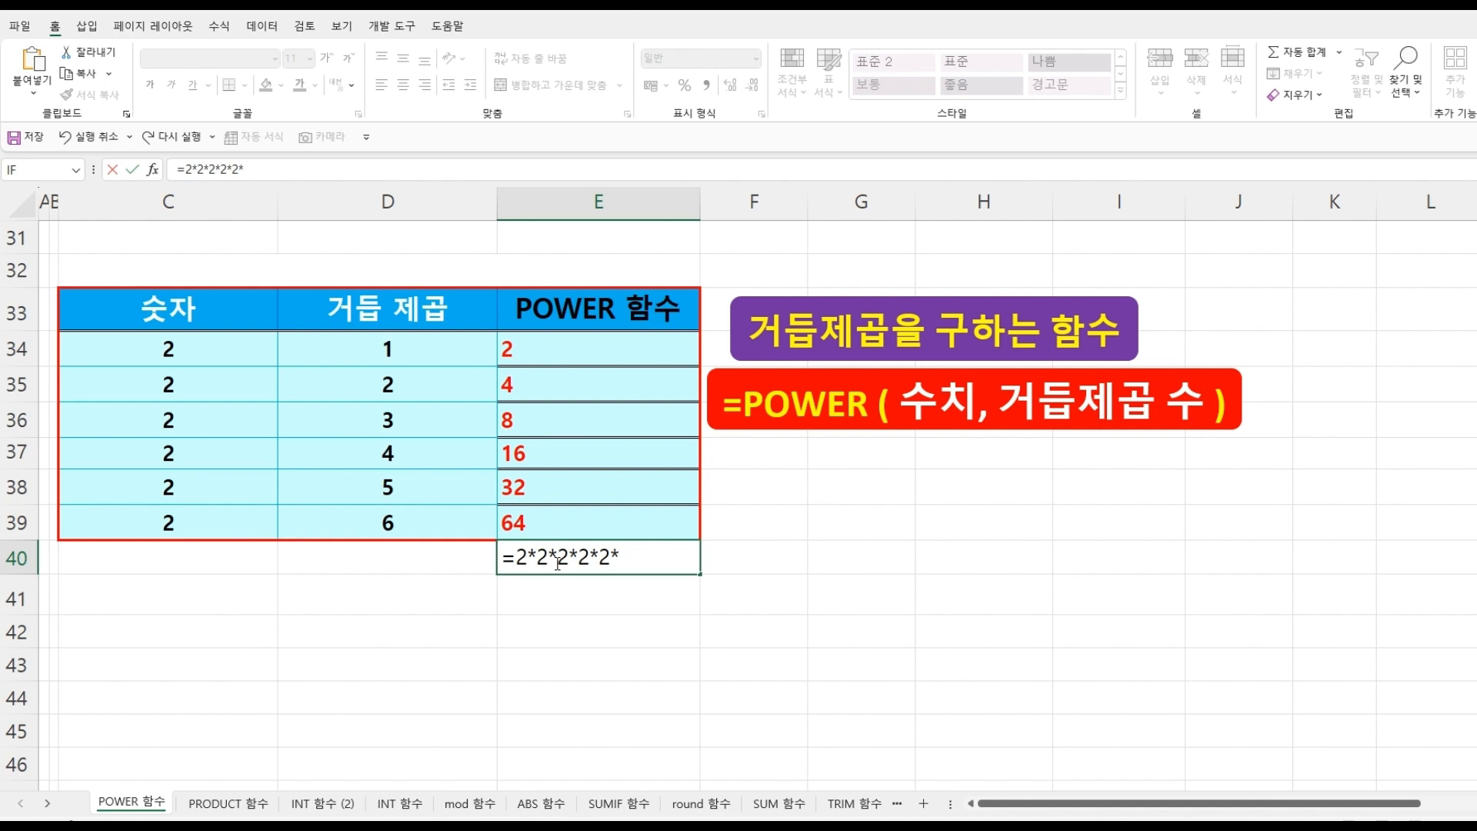
type("2")
key("Return")
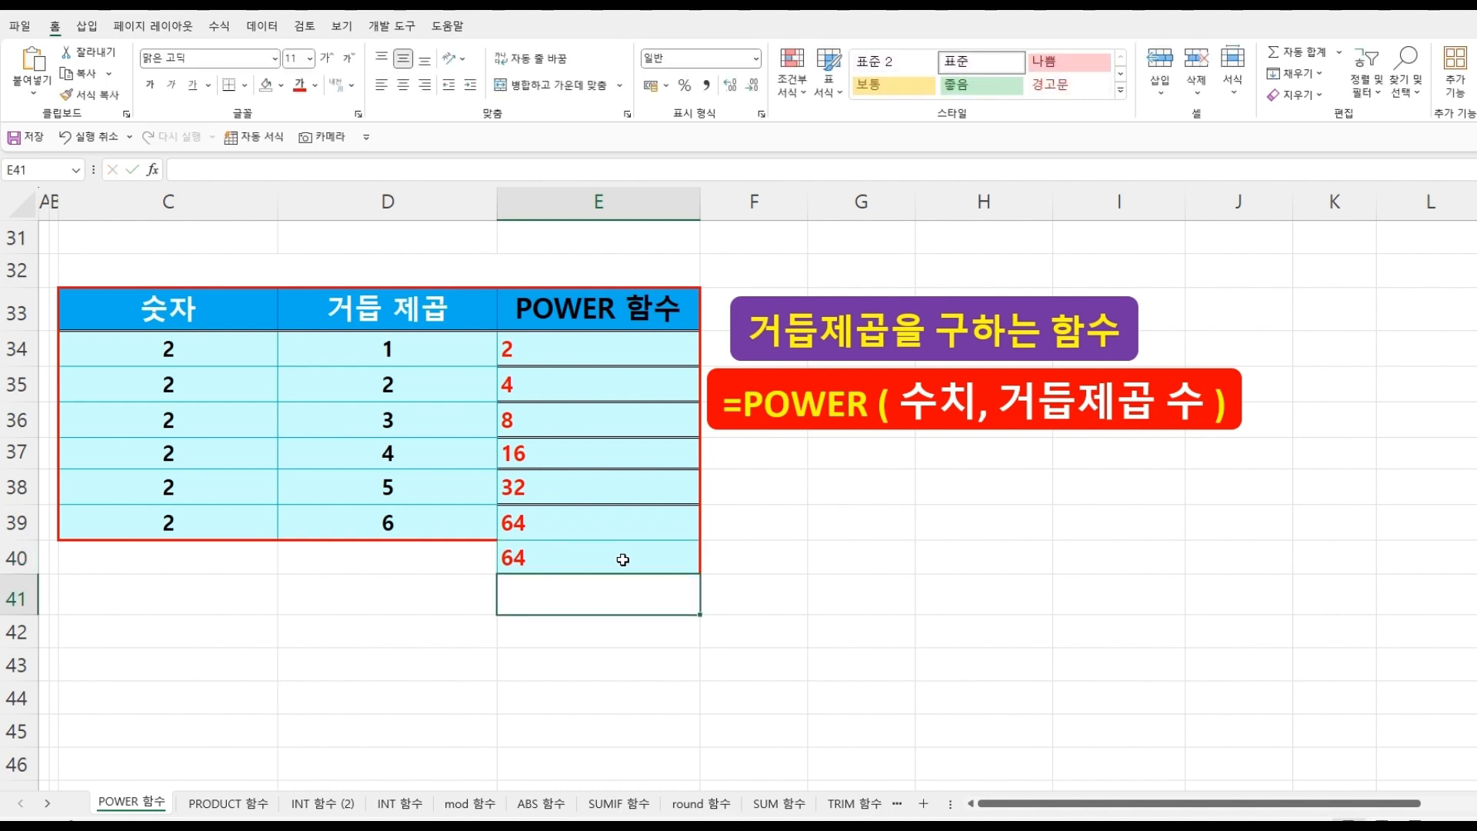
Compare the repeated multiplication in E40 with the POWER formula in E39.
left_click(582, 555)
left_click(578, 521)
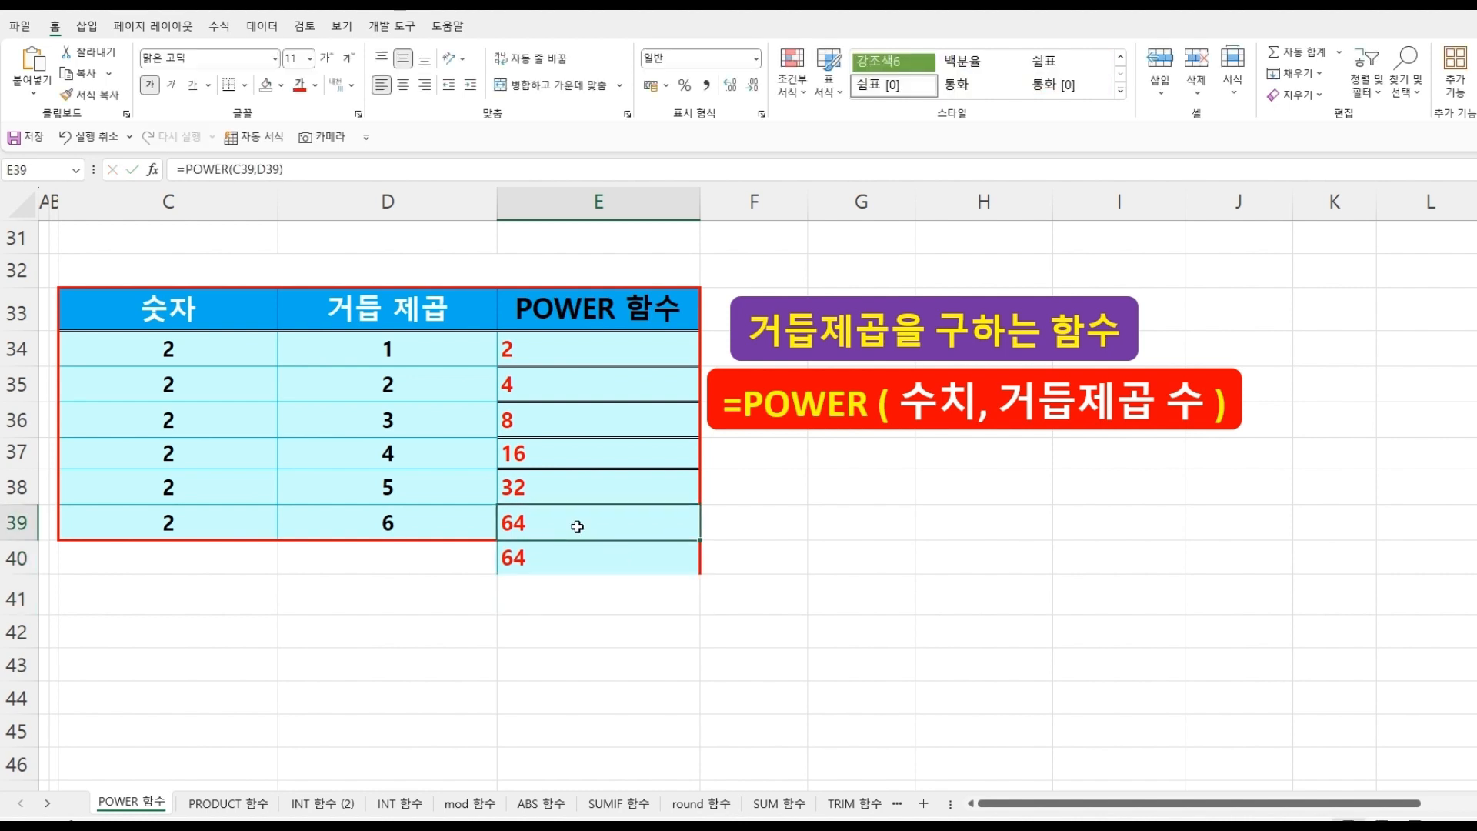
left_click(582, 608)
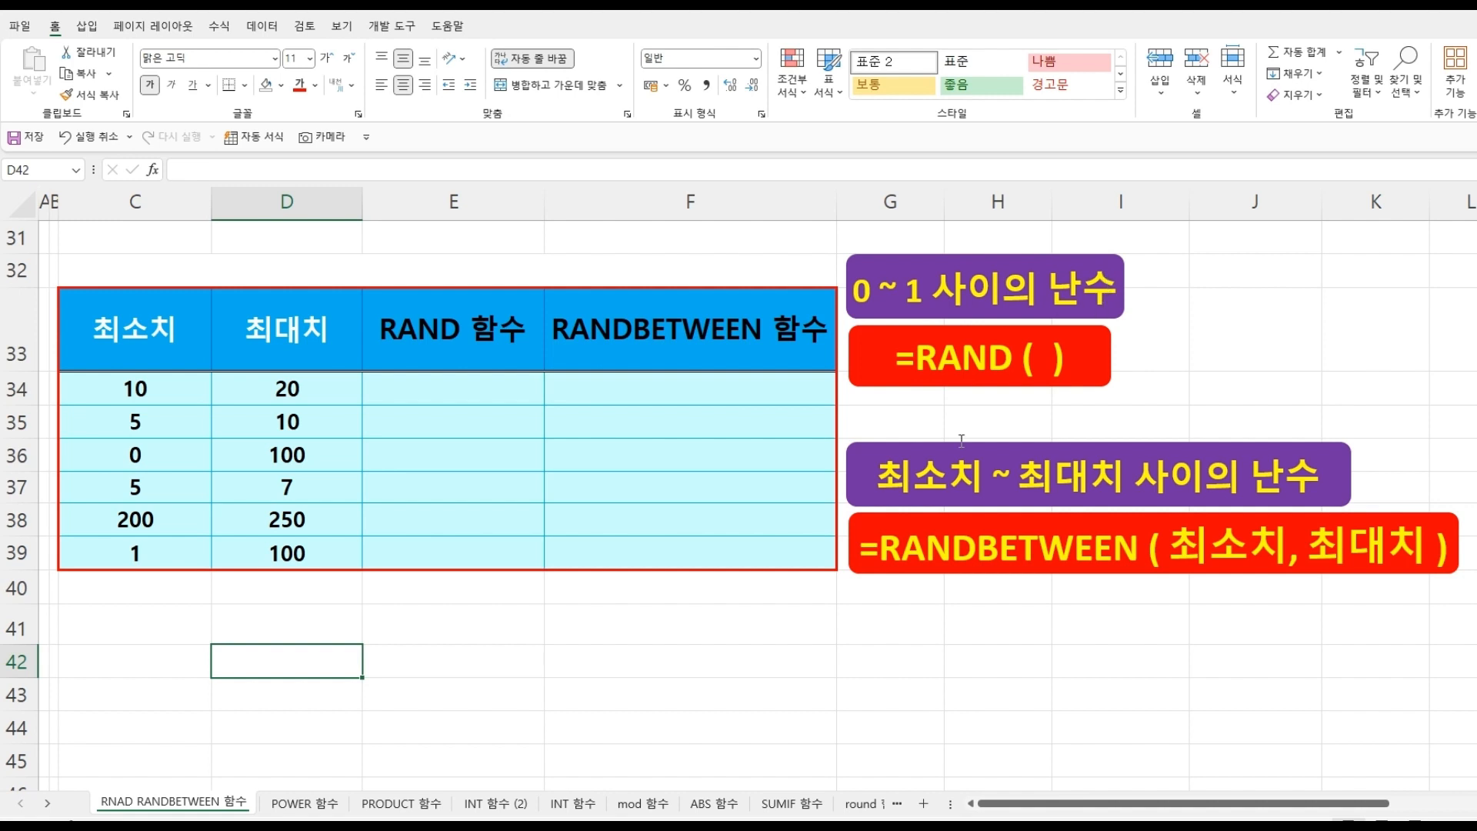
On the RNAD RANDBETWEEN 함수 sheet, enter the formula =RAND() in cell E34.
left_click(494, 395)
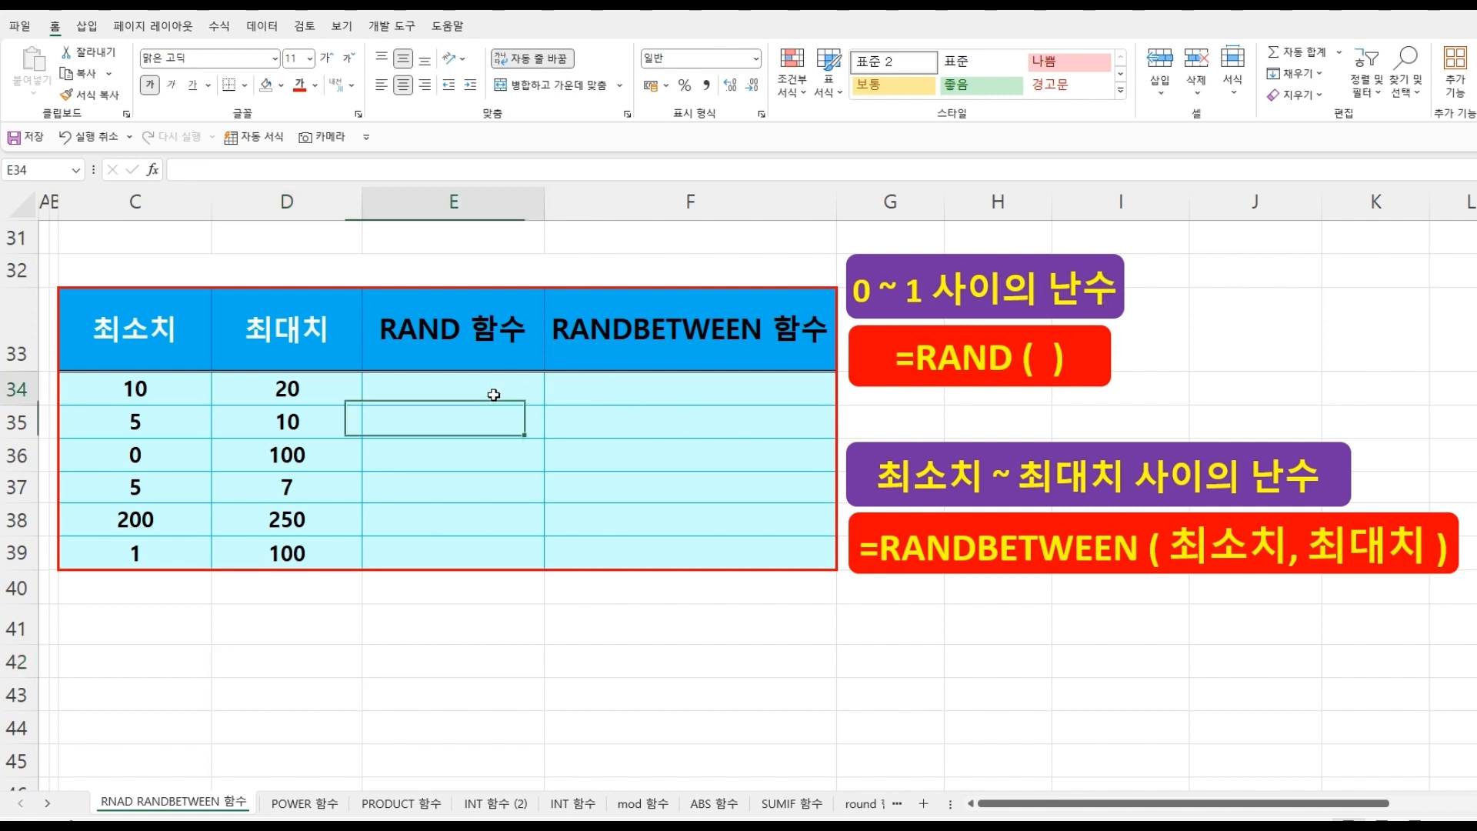
type("=")
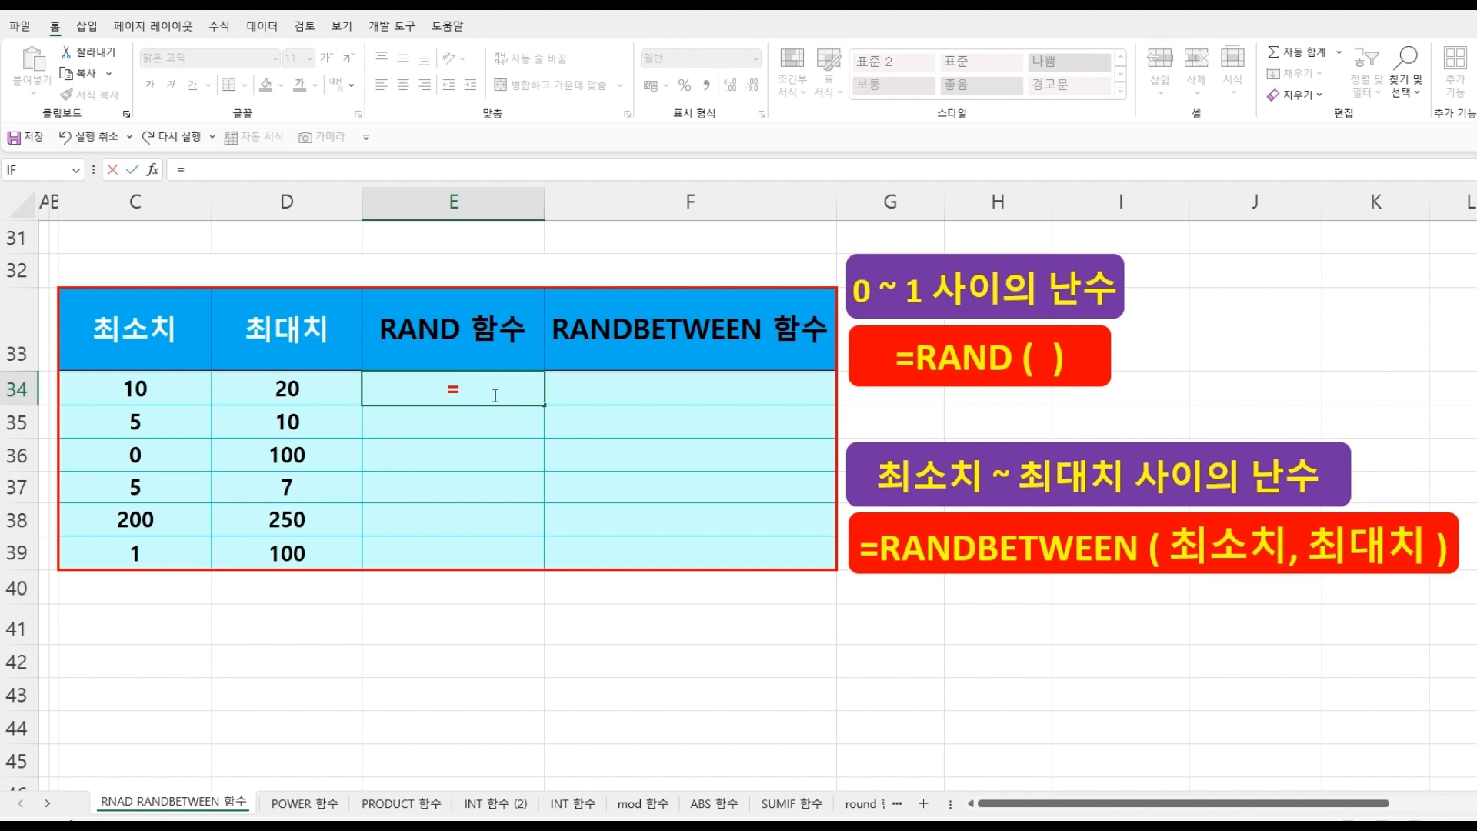
type("RA")
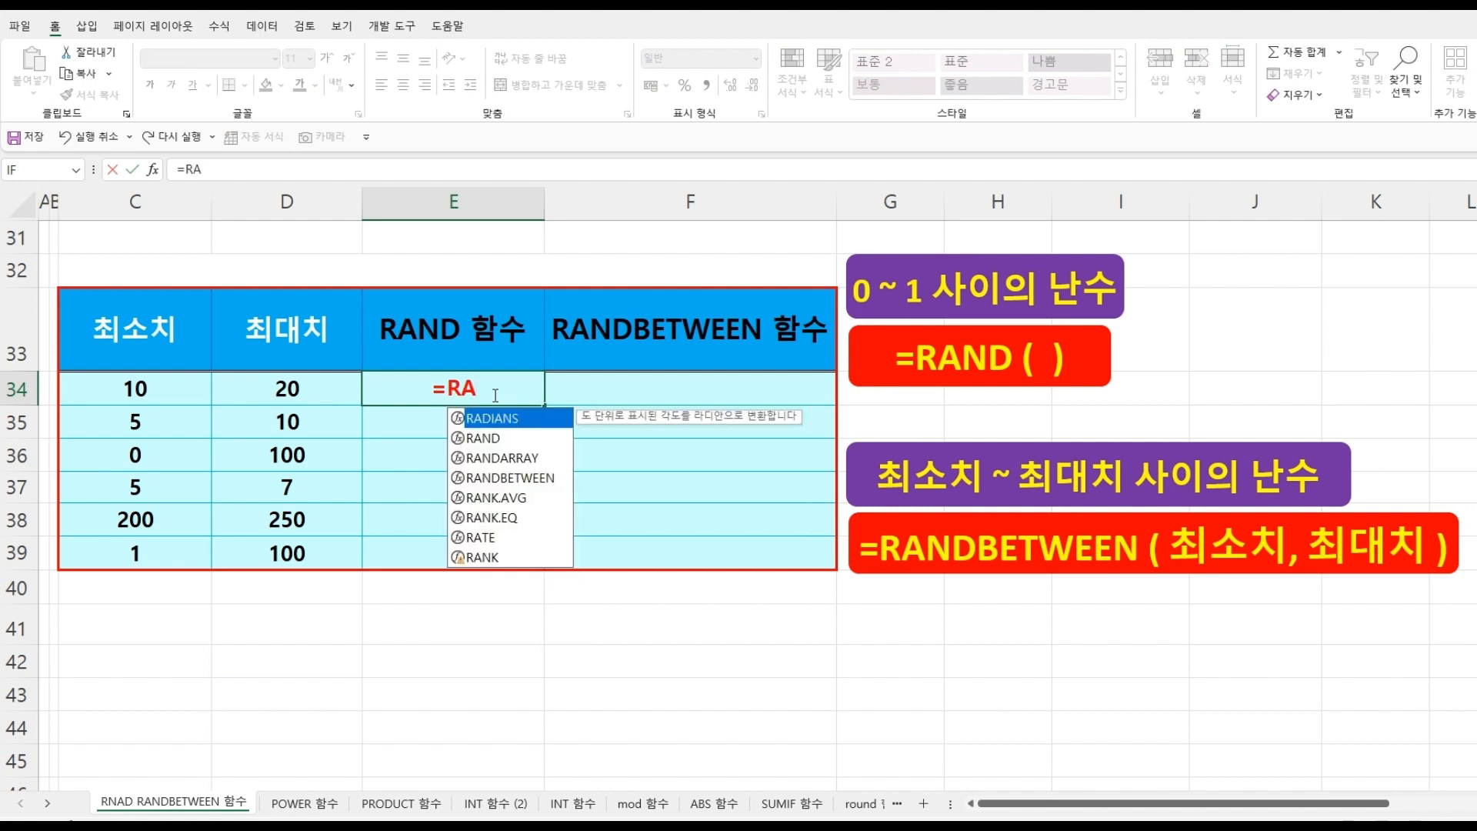
double_click(488, 438)
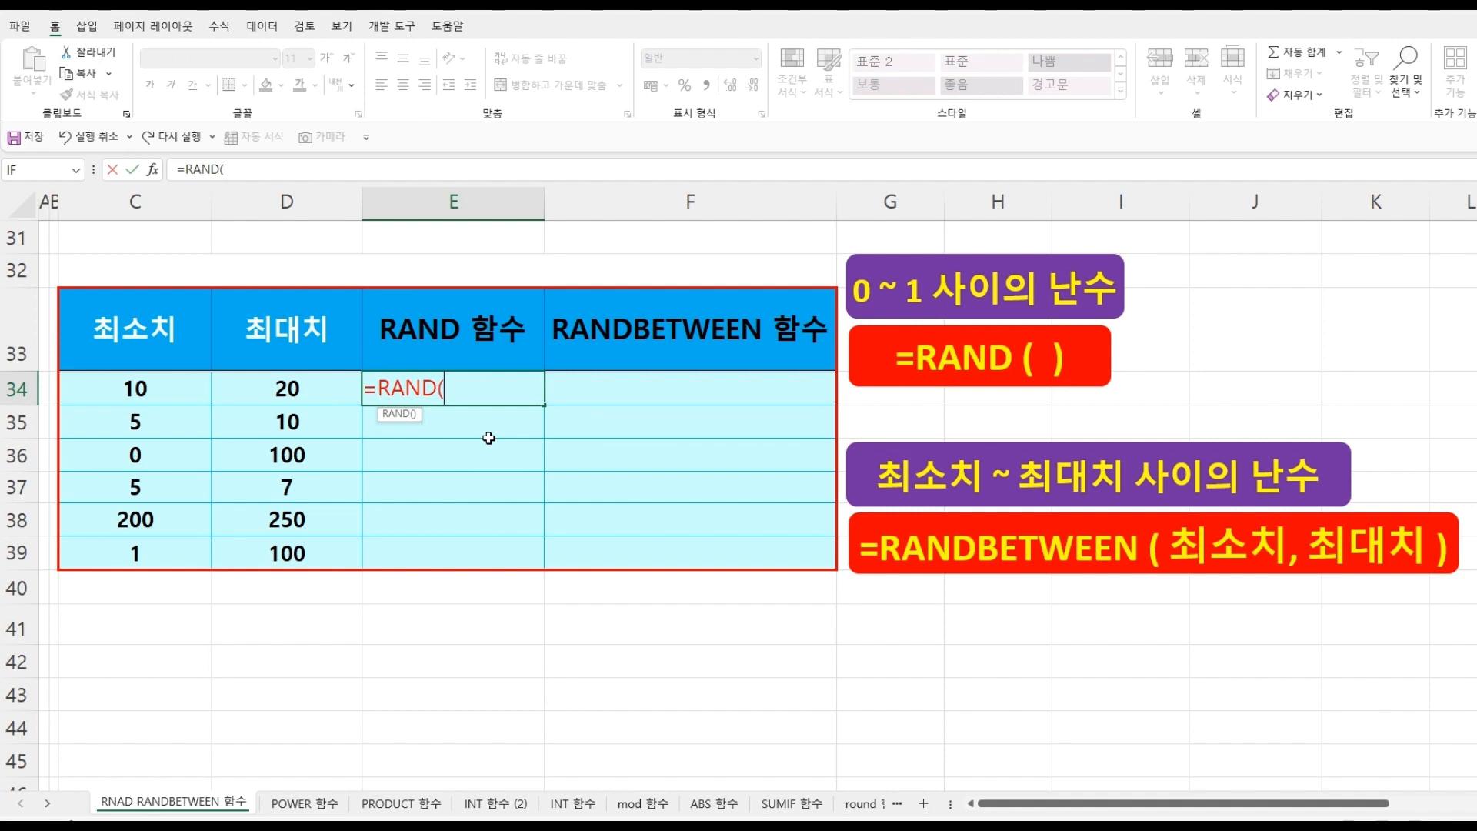
type(")")
key("Return")
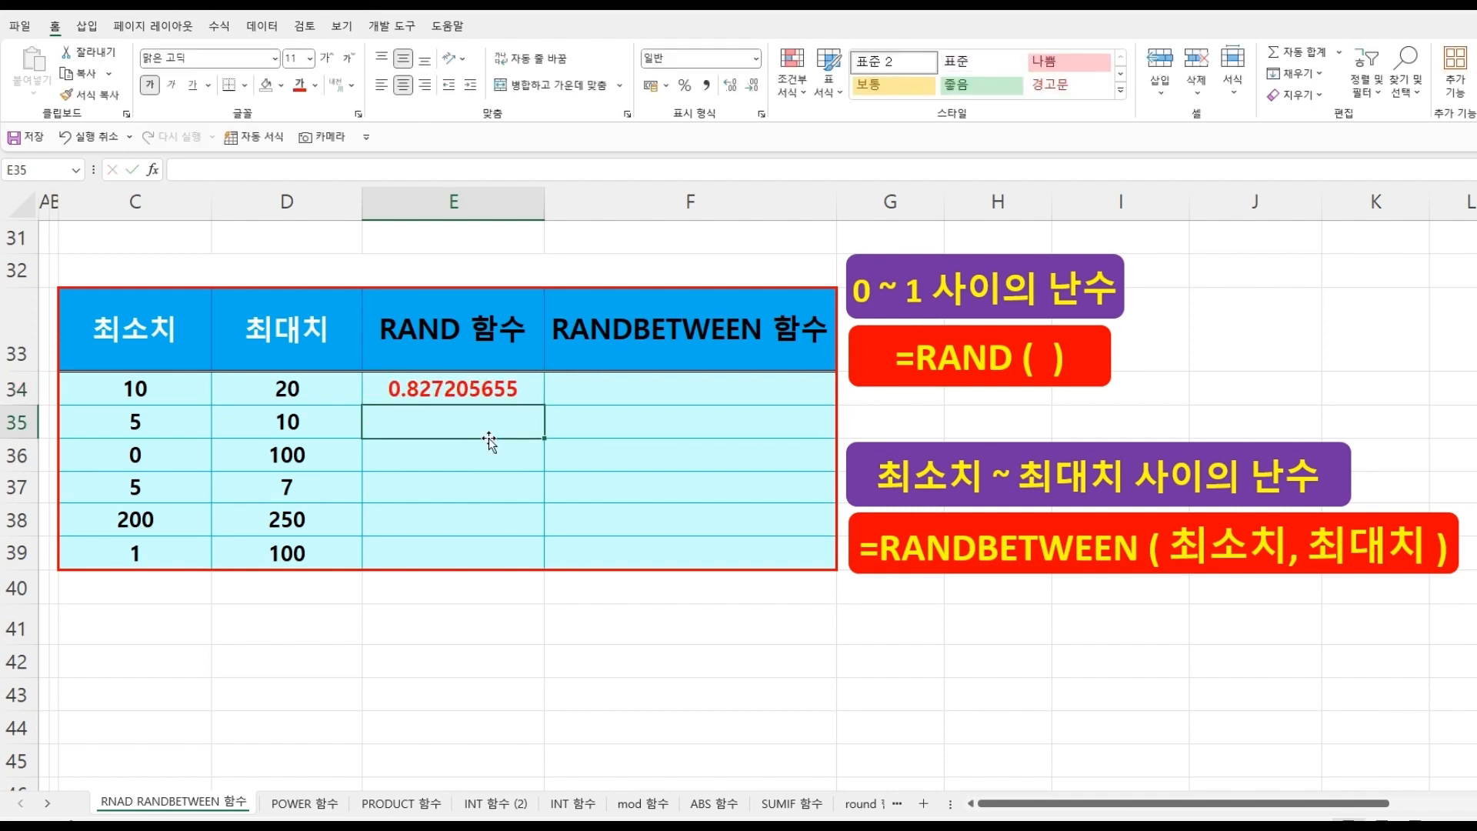
Copy the RAND formula from E34 down through E39 to fill the RAND 함수 column.
left_click(504, 387)
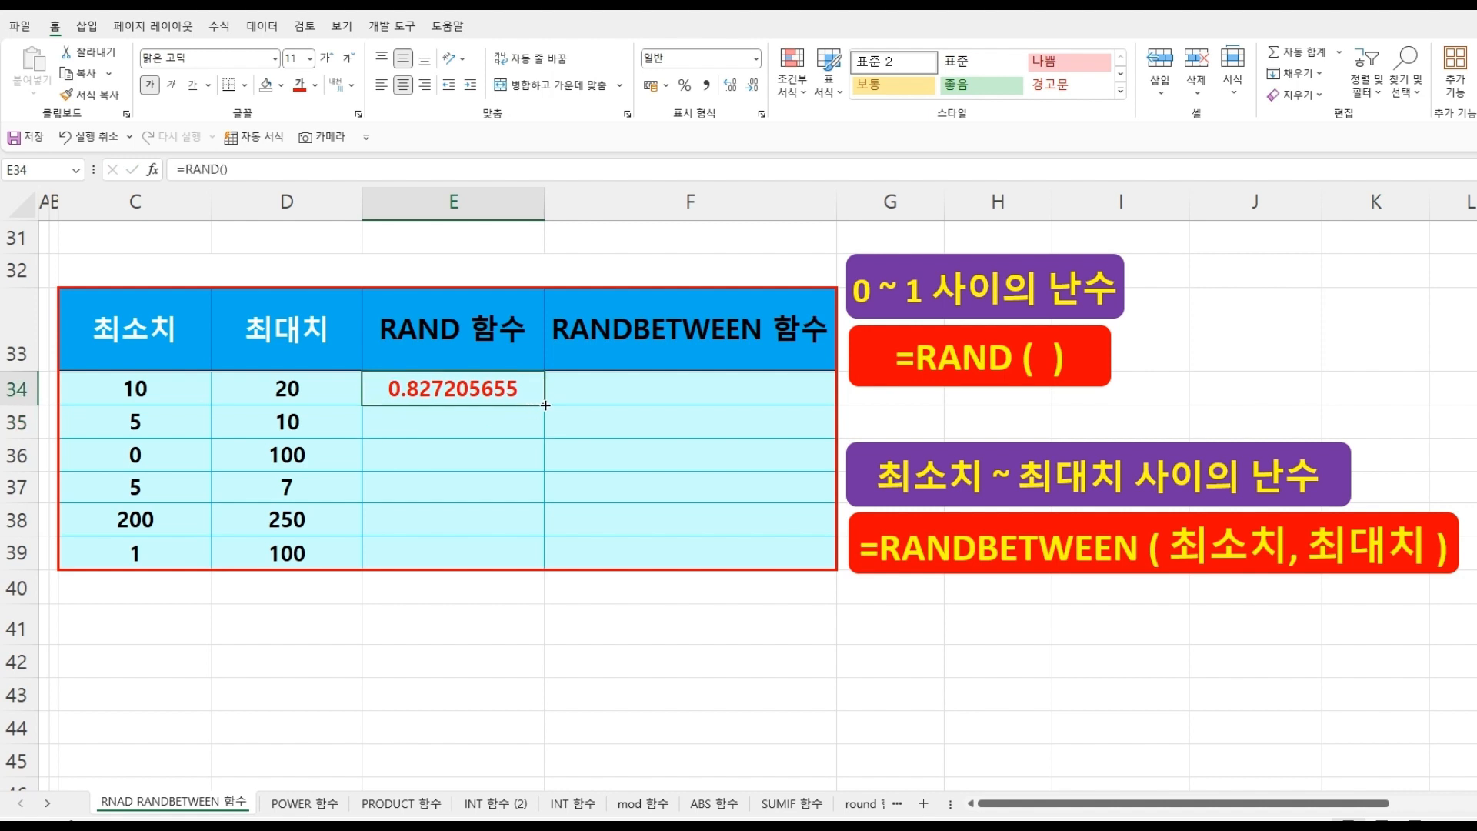
left_click_drag(544, 405, 544, 567)
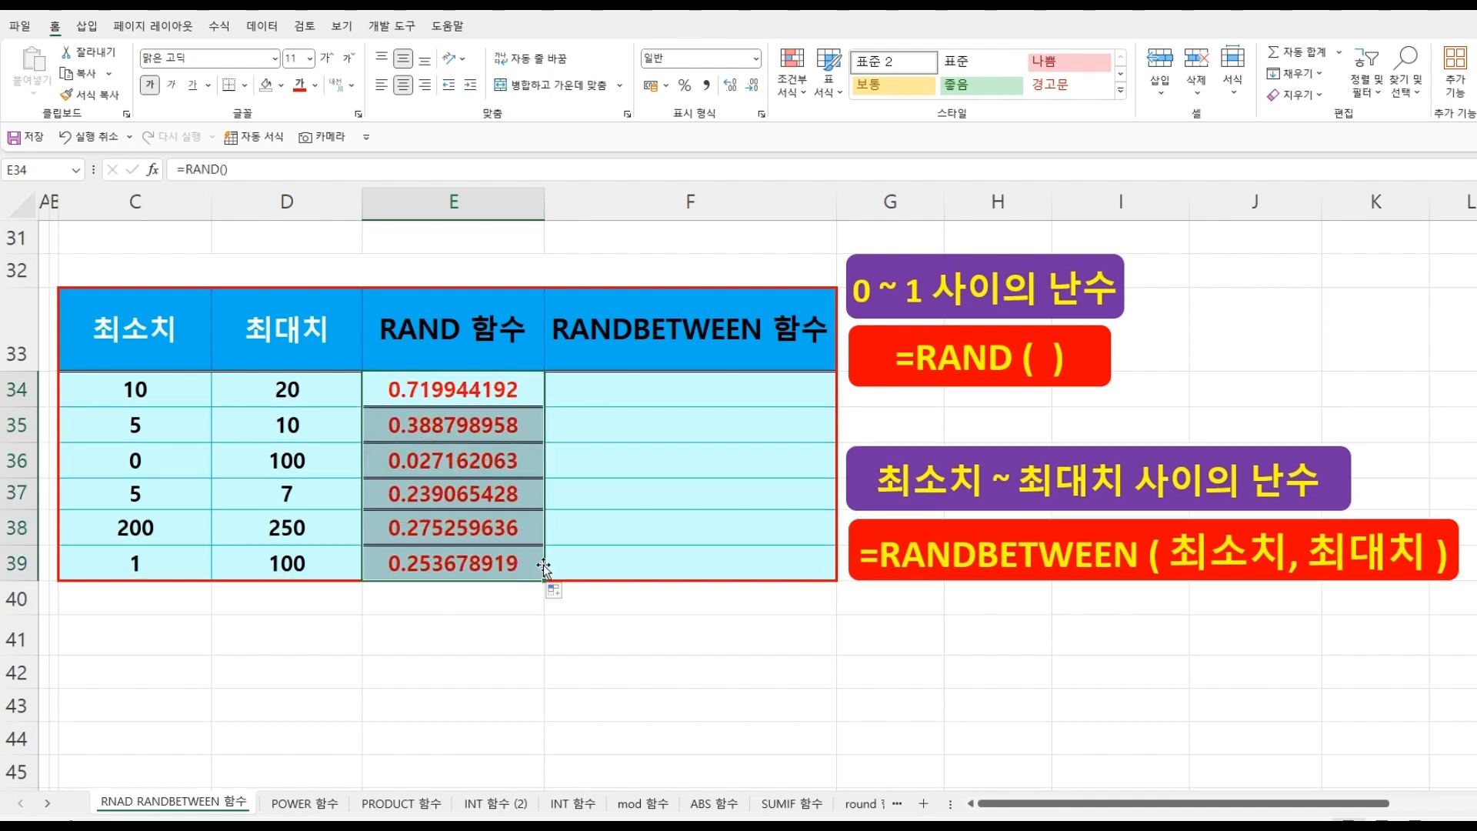
left_click(444, 633)
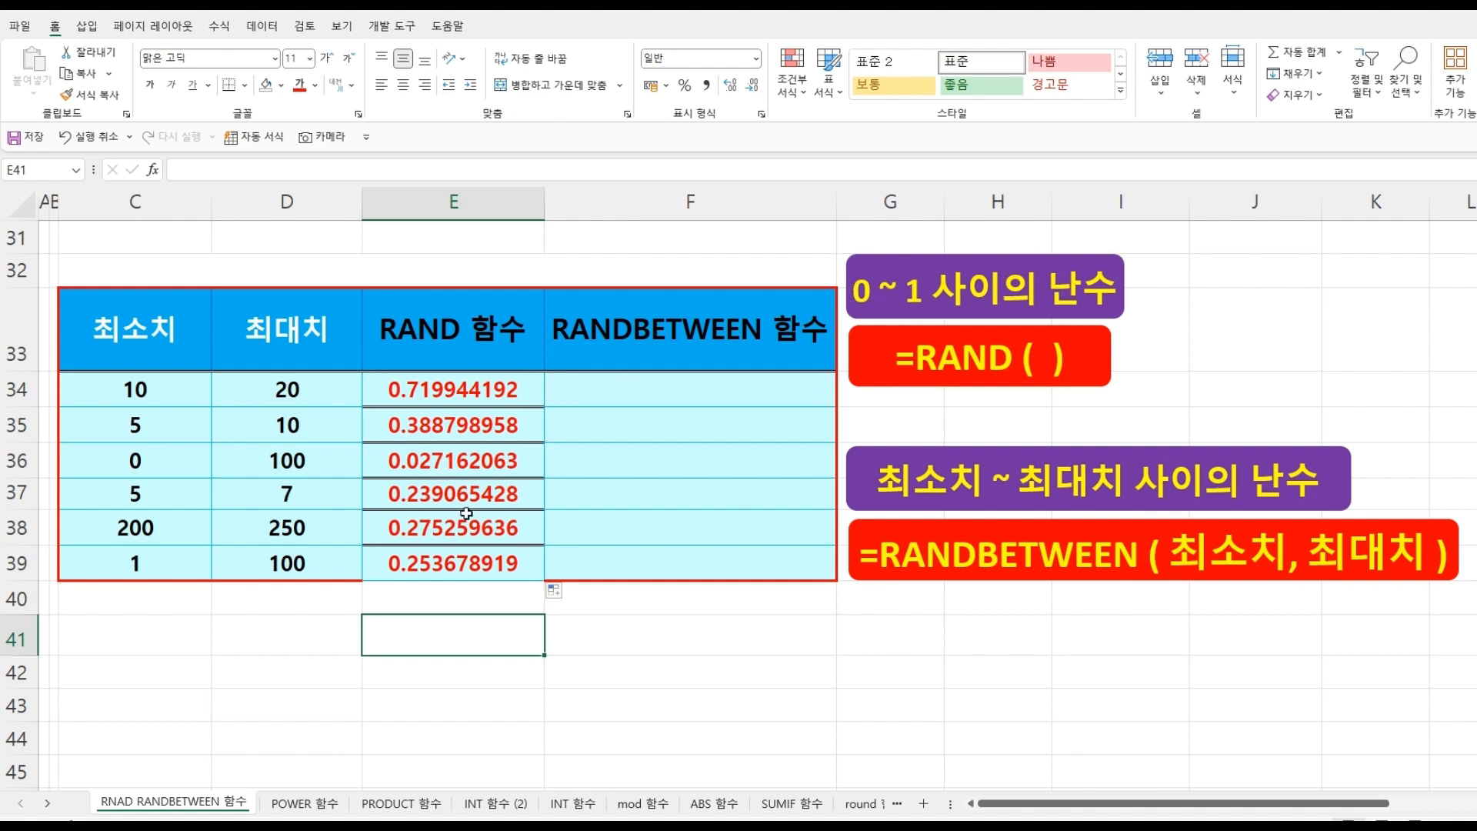
Enter the formula =RANDBETWEEN(C34,D34) in cell F34, using the row's minimum and maximum values.
left_click(814, 670)
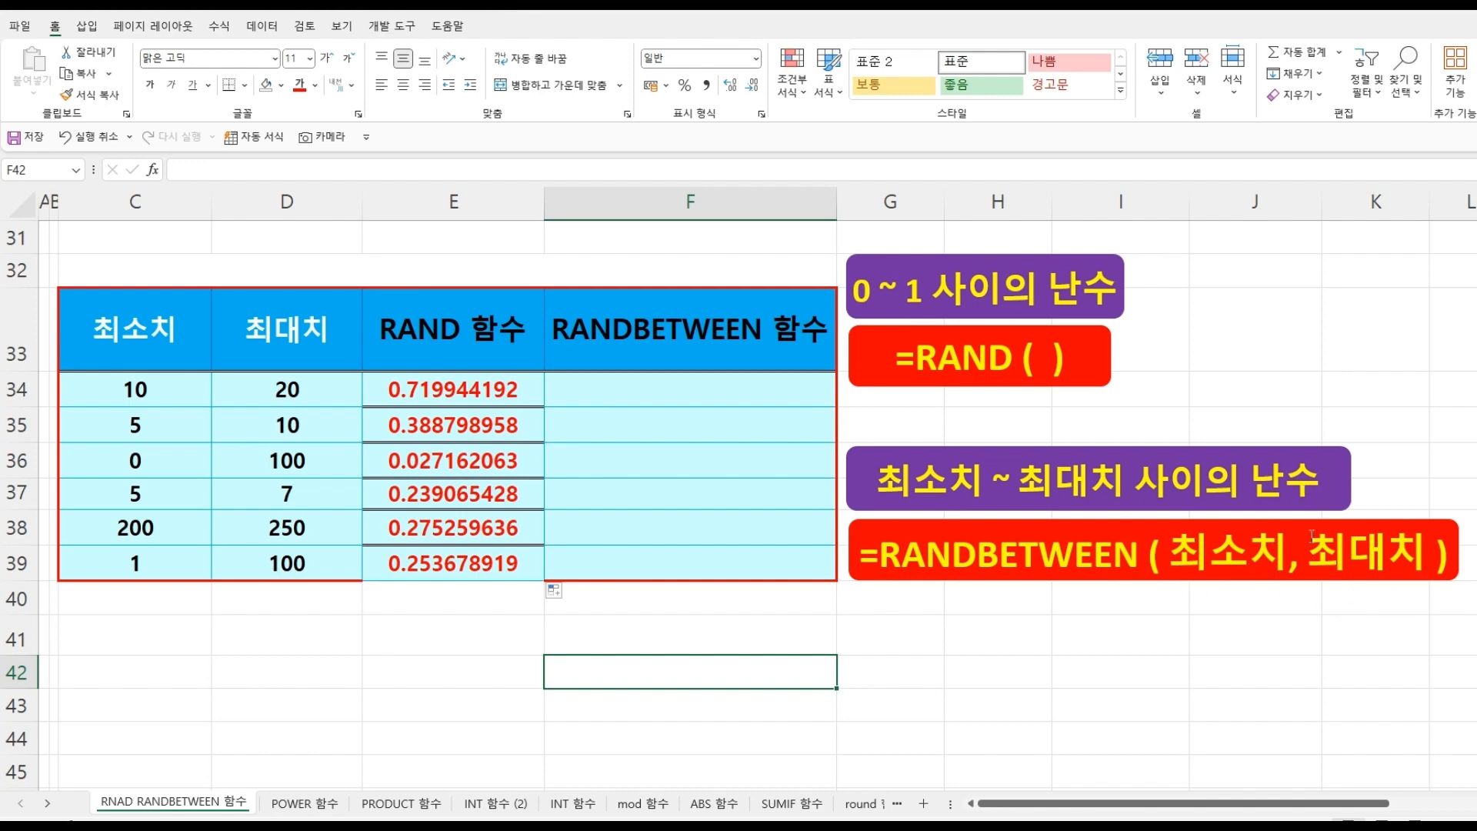
left_click(608, 391)
type("=RA")
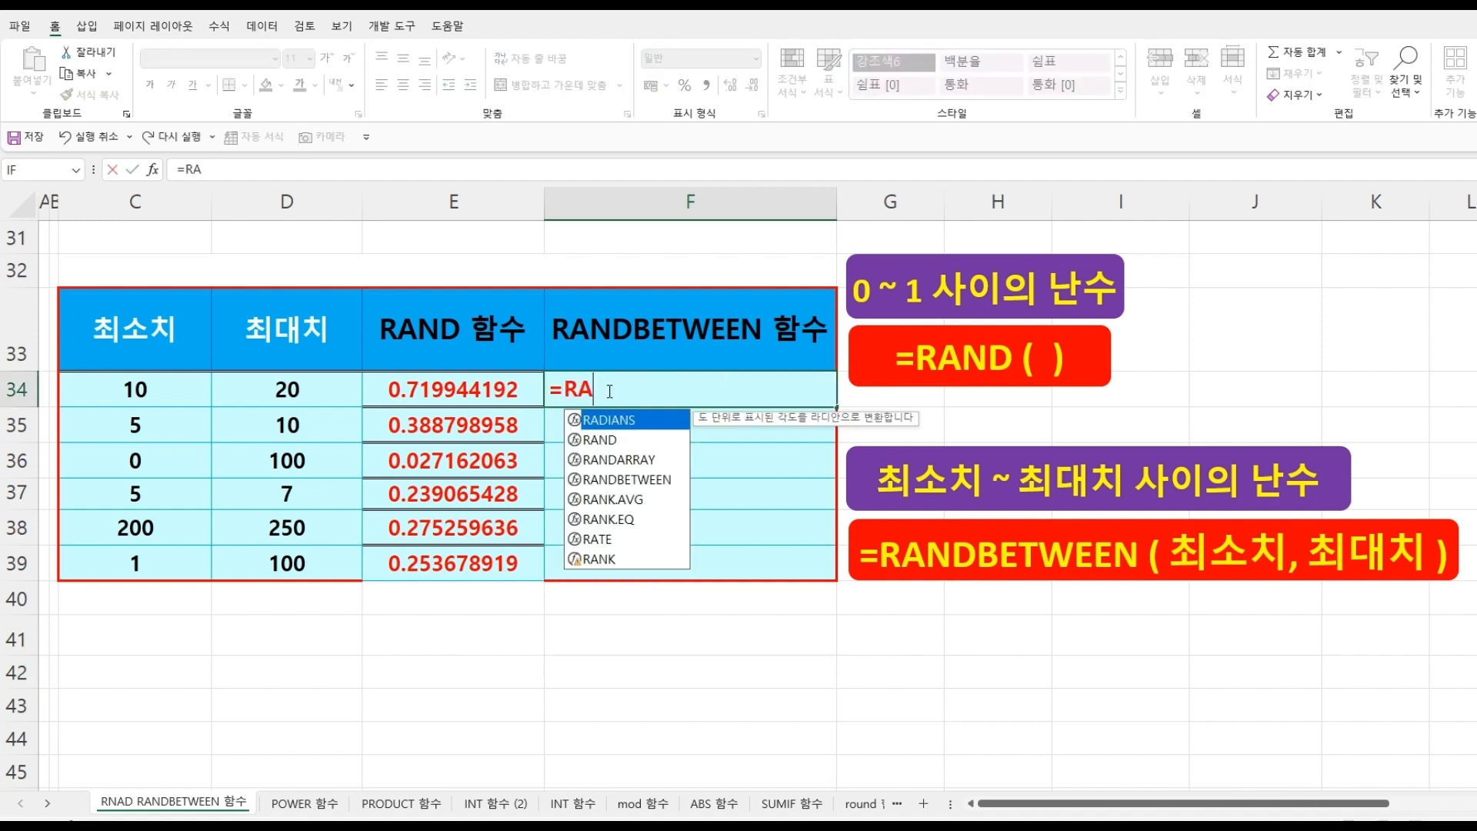
double_click(634, 480)
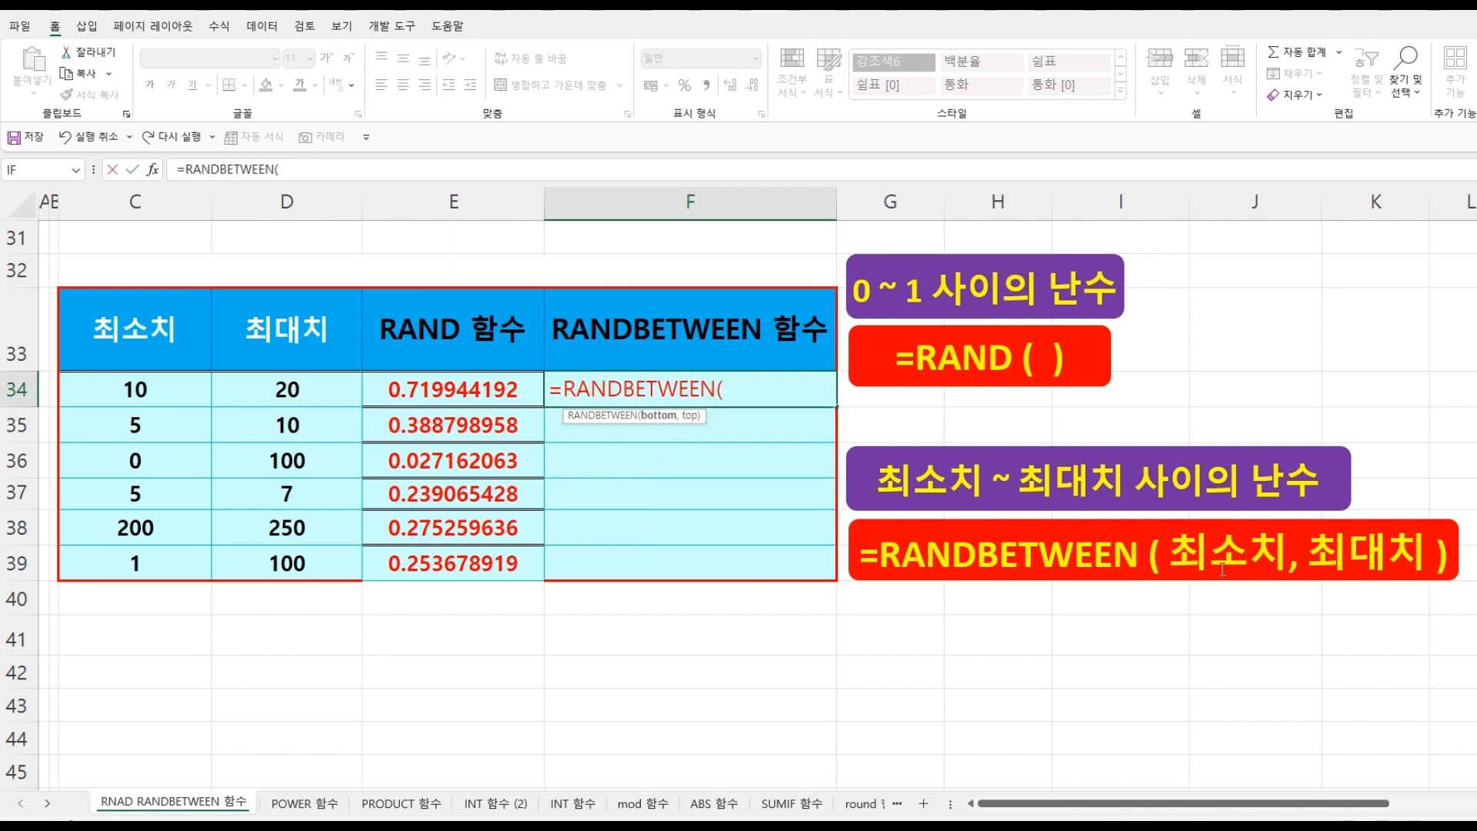
left_click(168, 391)
type(",")
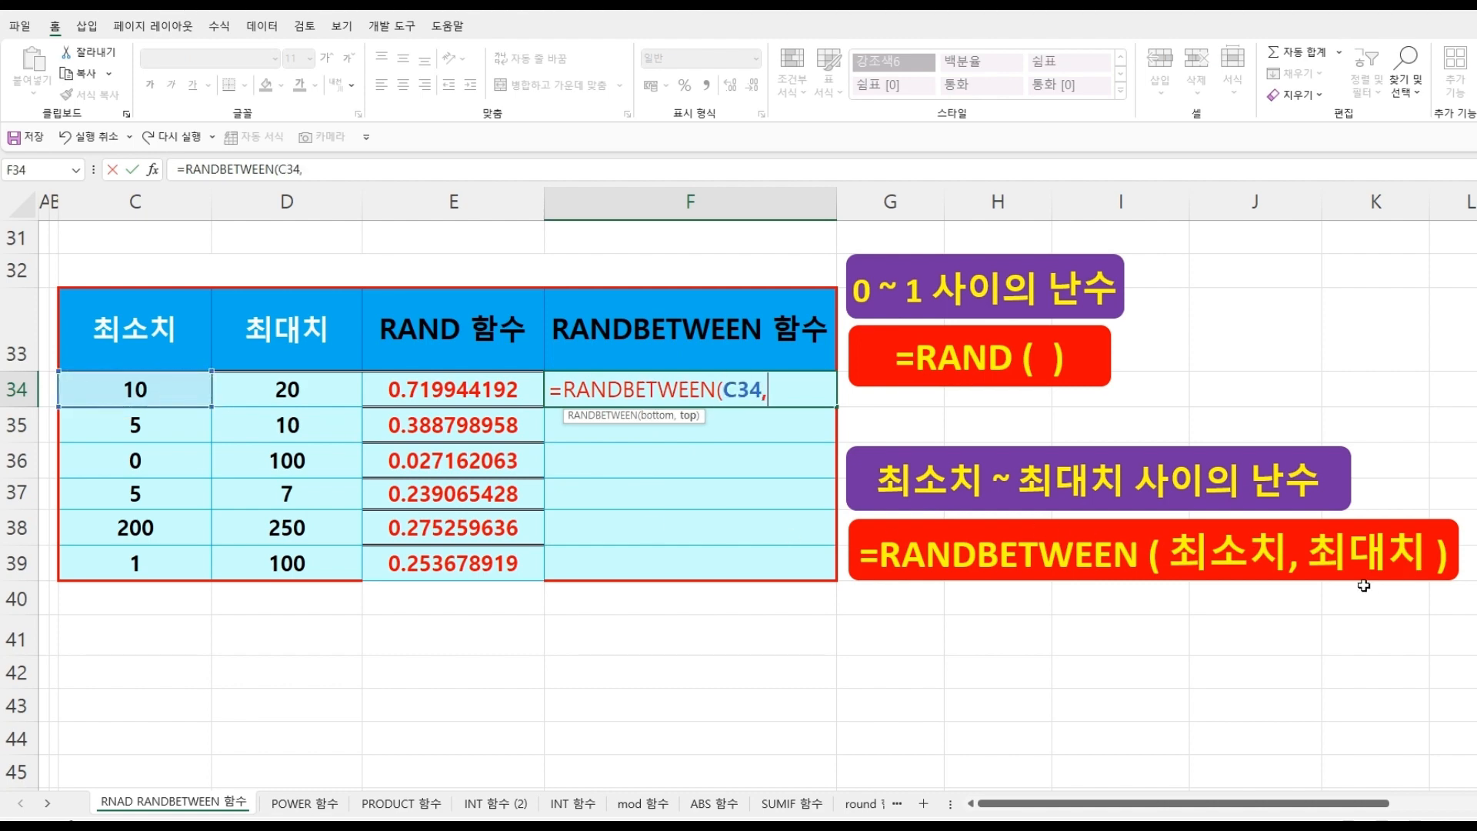
left_click(269, 392)
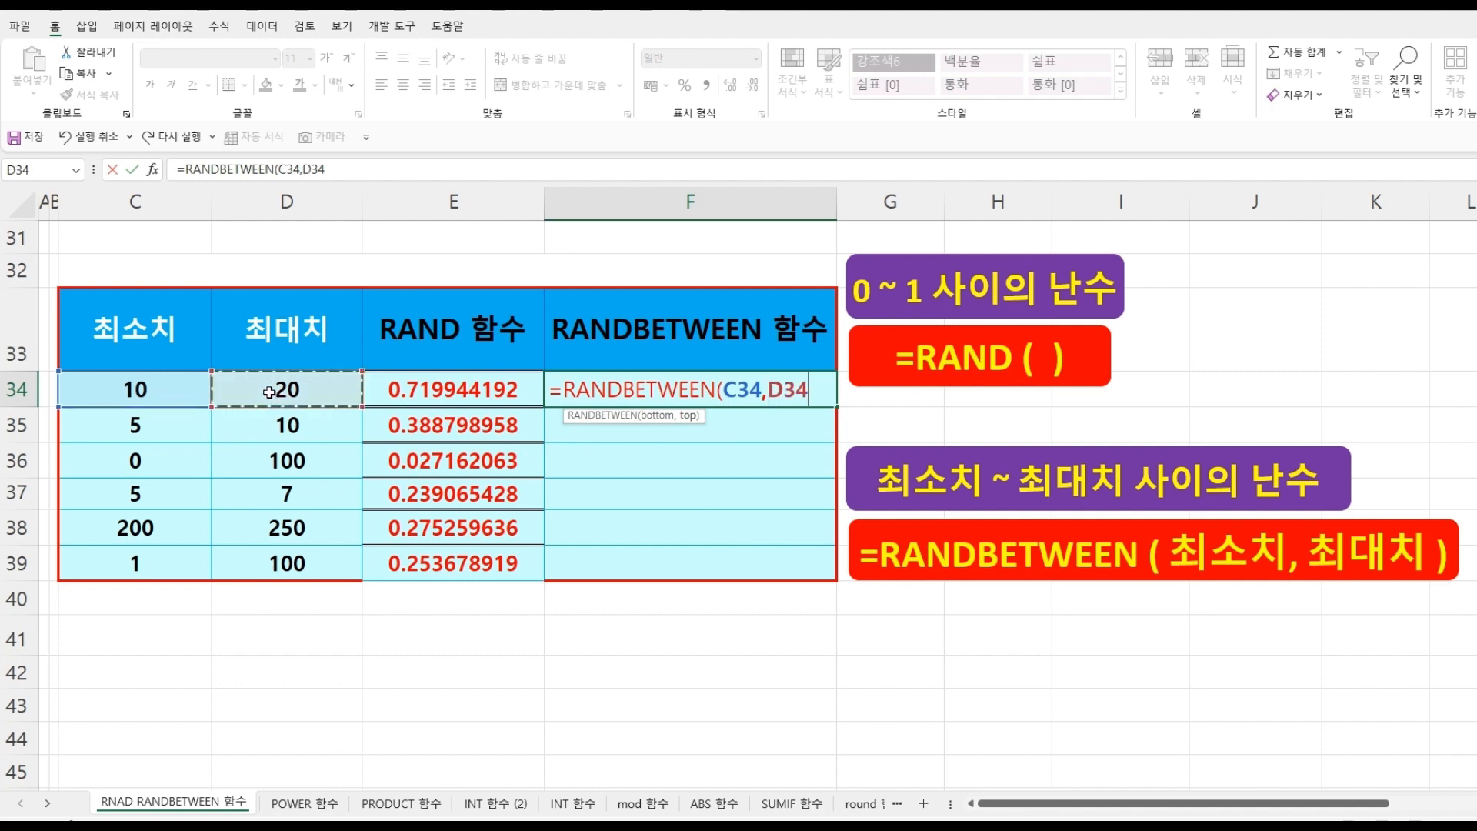
type(")")
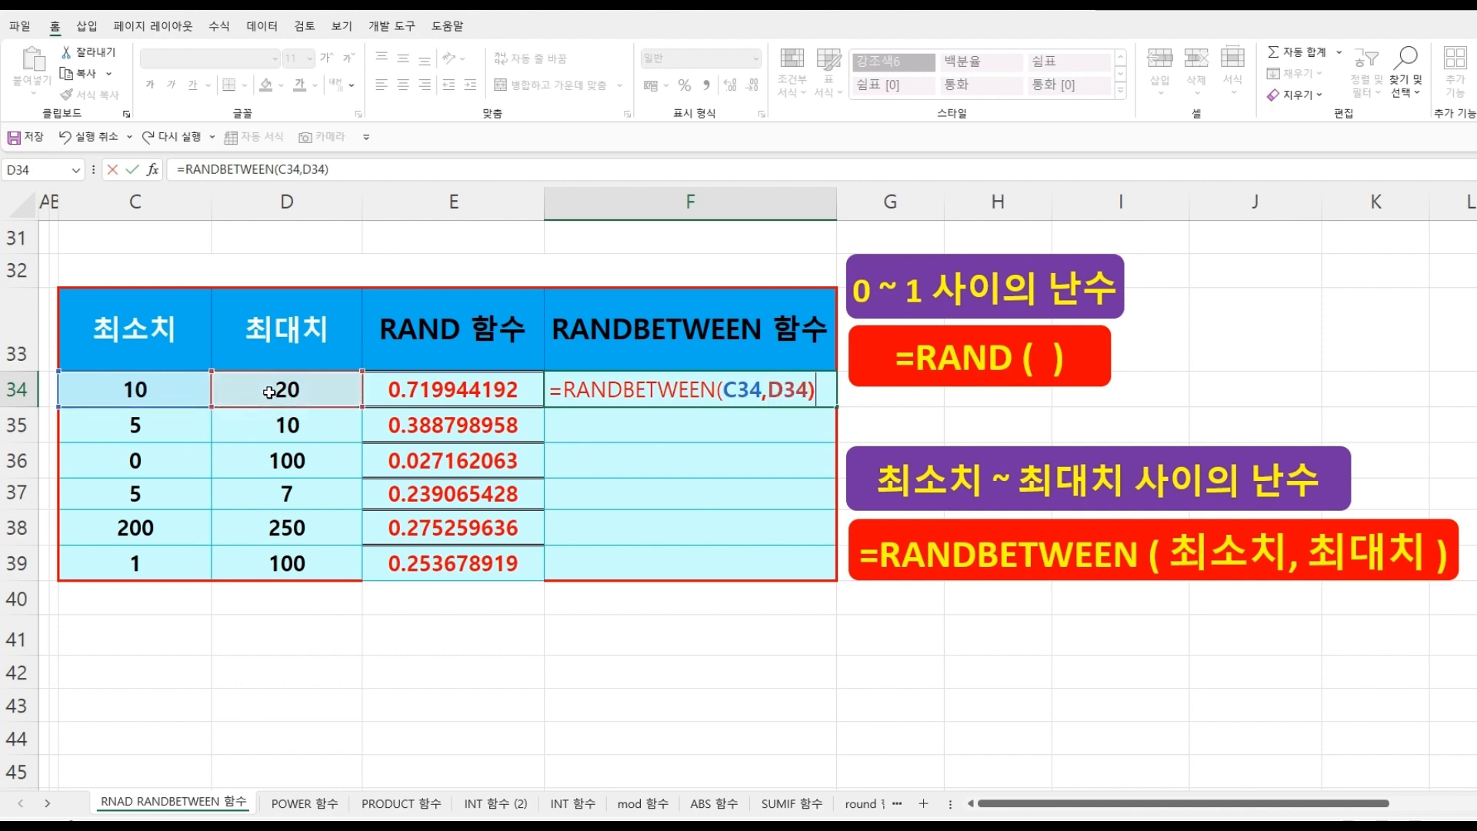
key("Return")
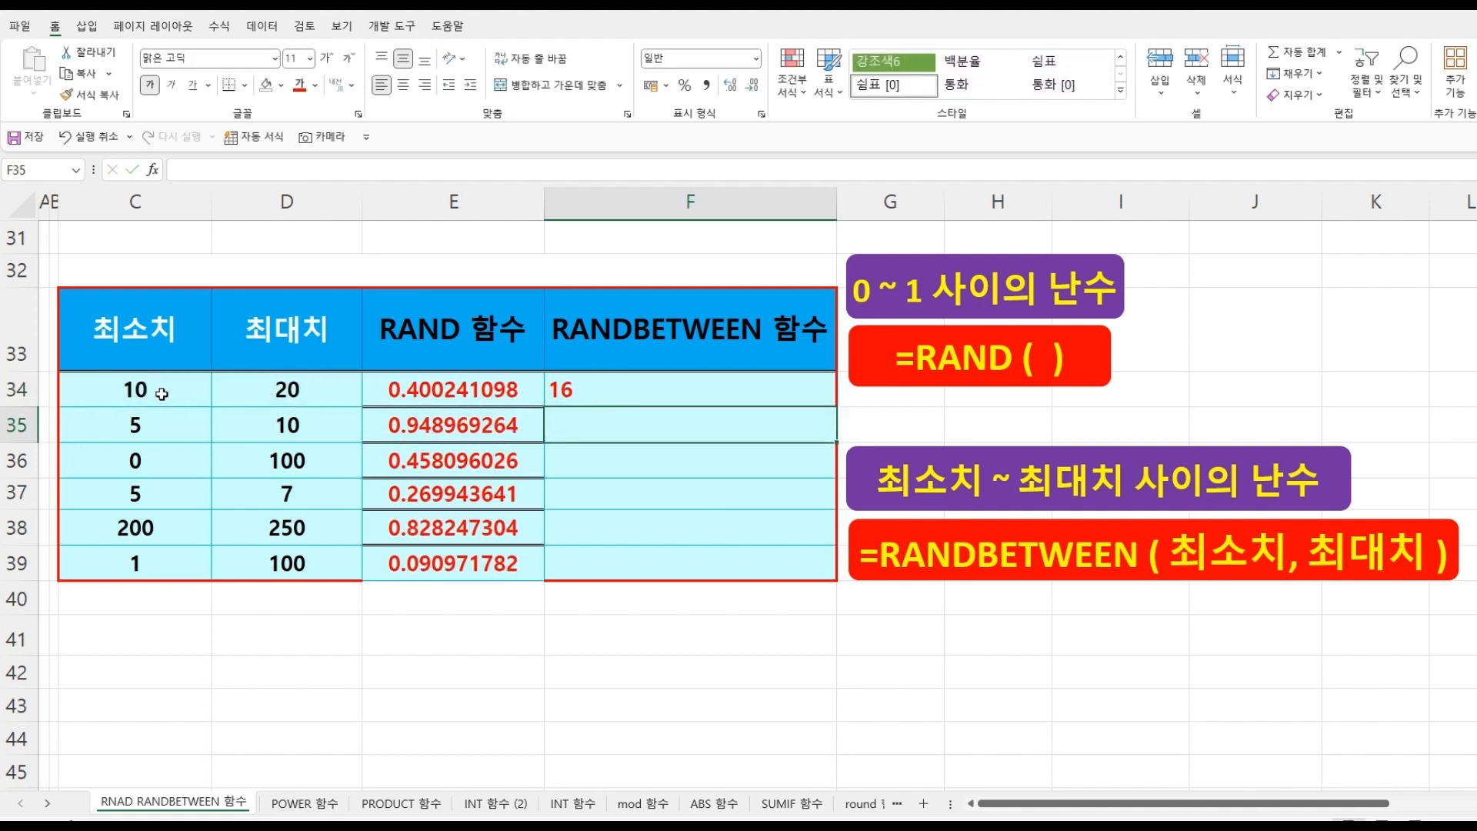
Copy the RANDBETWEEN formula from F34 down through F39 to fill the RANDBETWEEN 함수 column.
left_click(574, 394)
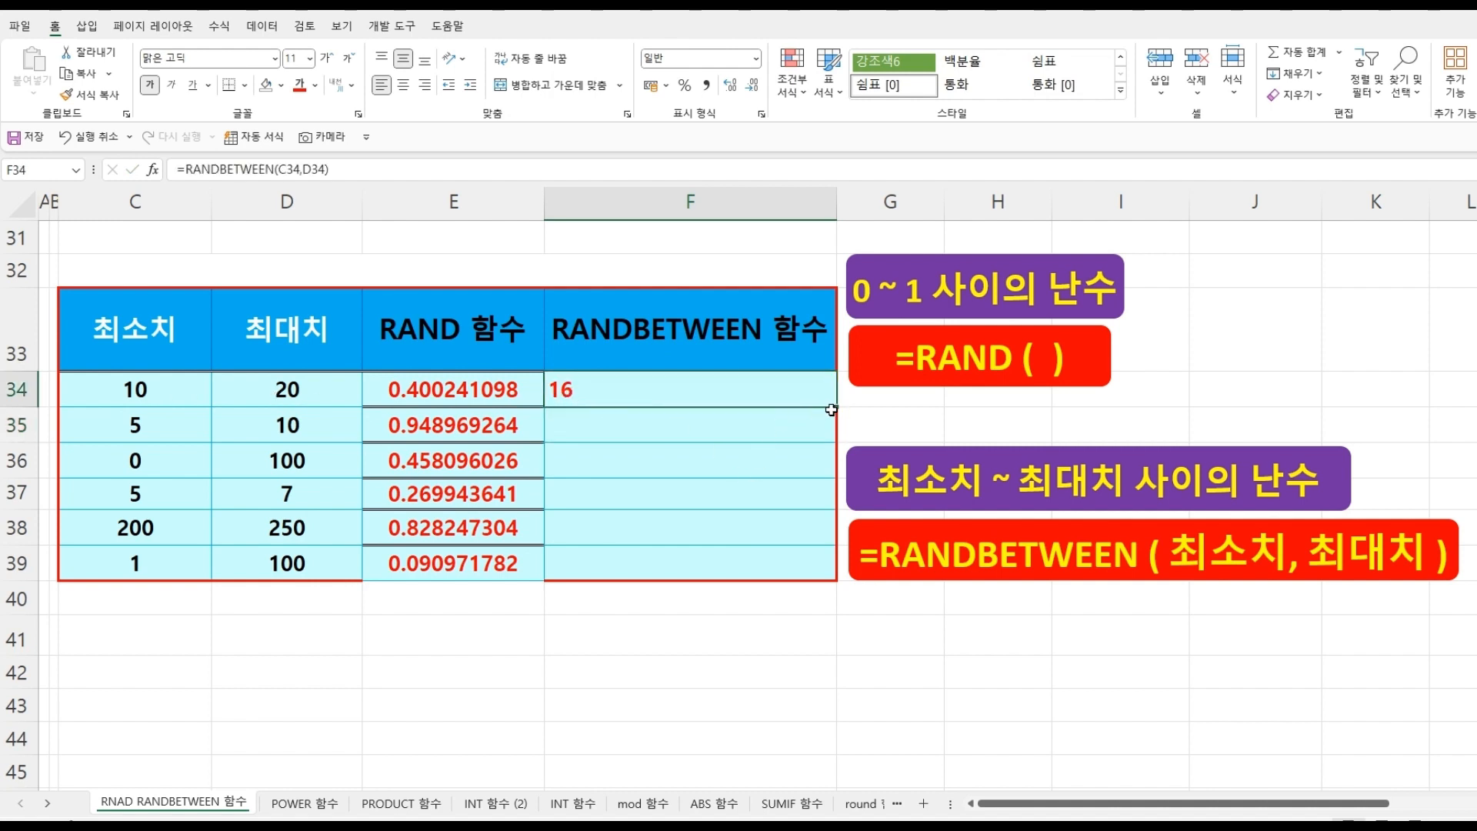
left_click_drag(836, 409, 829, 581)
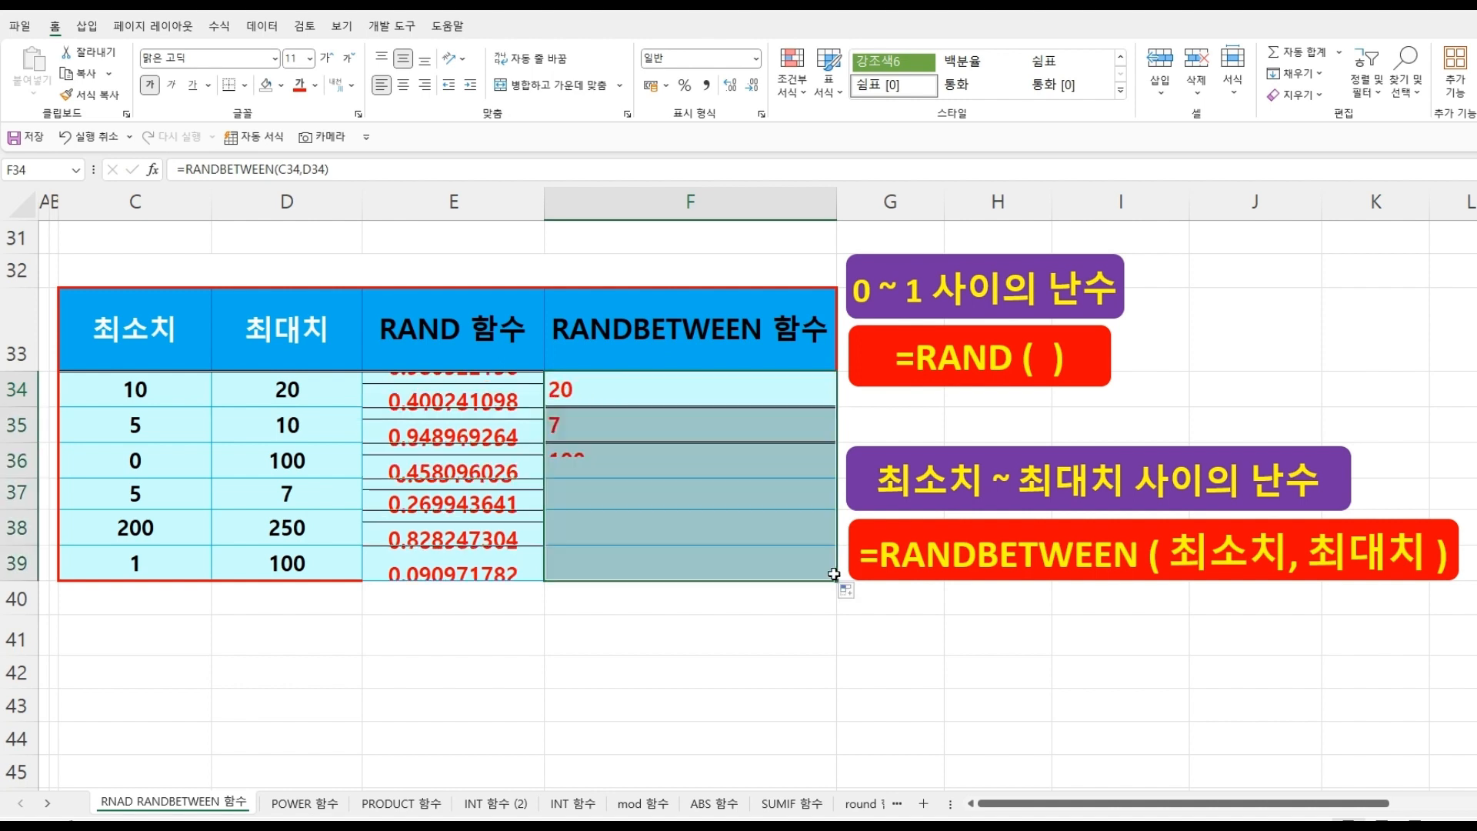
left_click(696, 620)
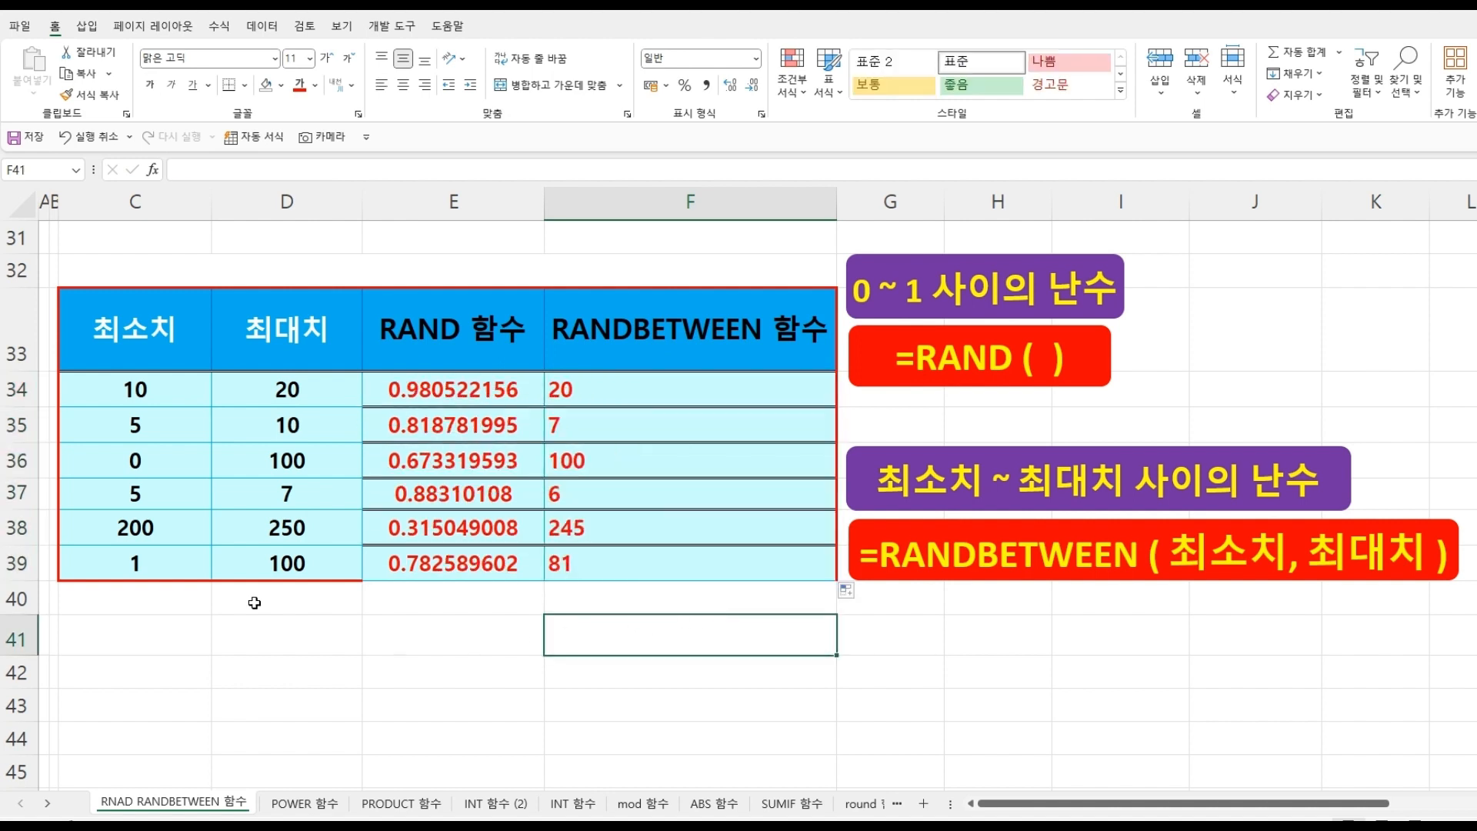
Compare the RANDBETWEEN results in rows 39 and 38 with their minimum and maximum values.
left_click(168, 561)
left_click(264, 561)
left_click(574, 560)
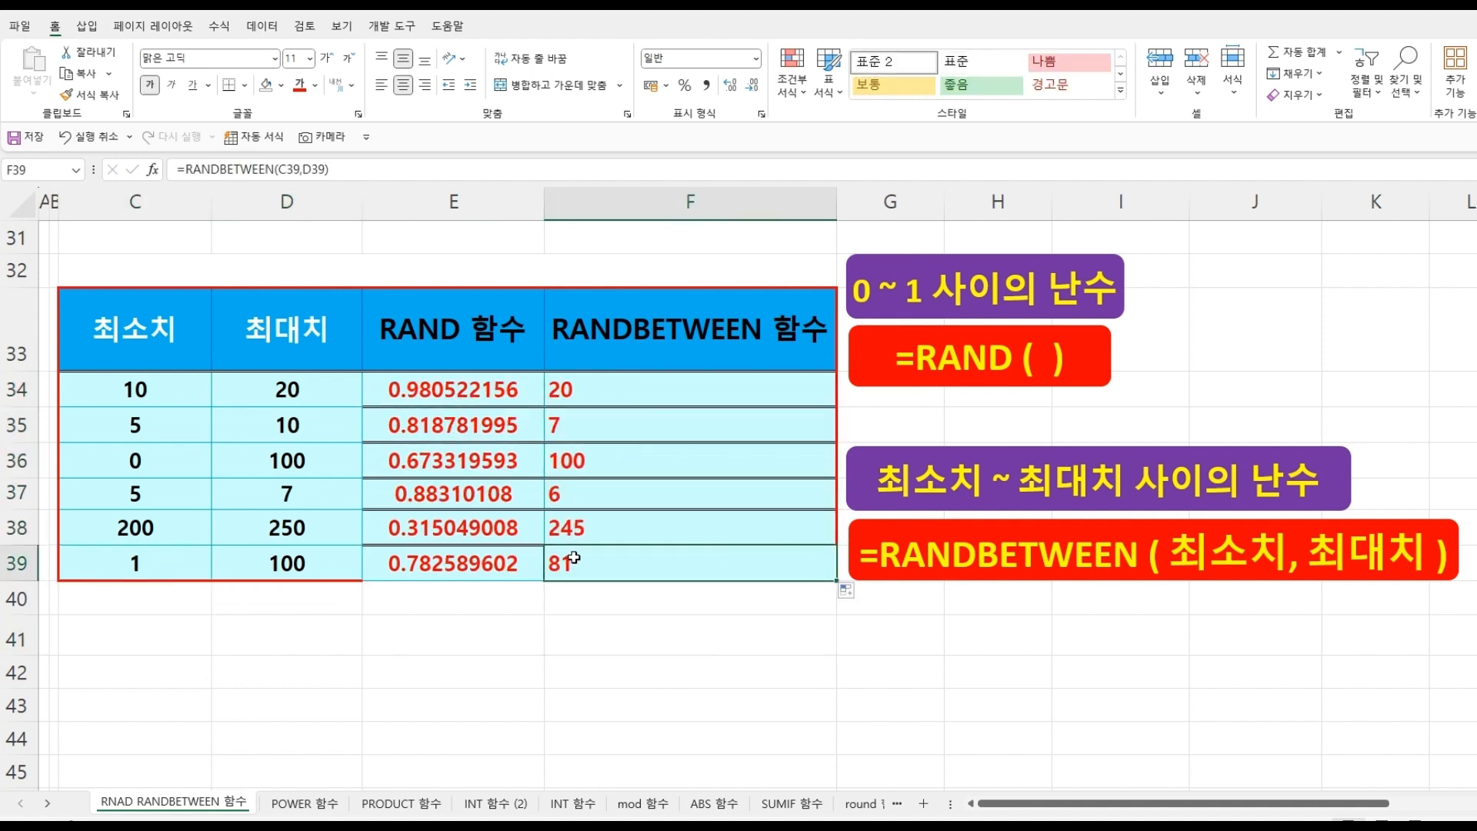
left_click(182, 530)
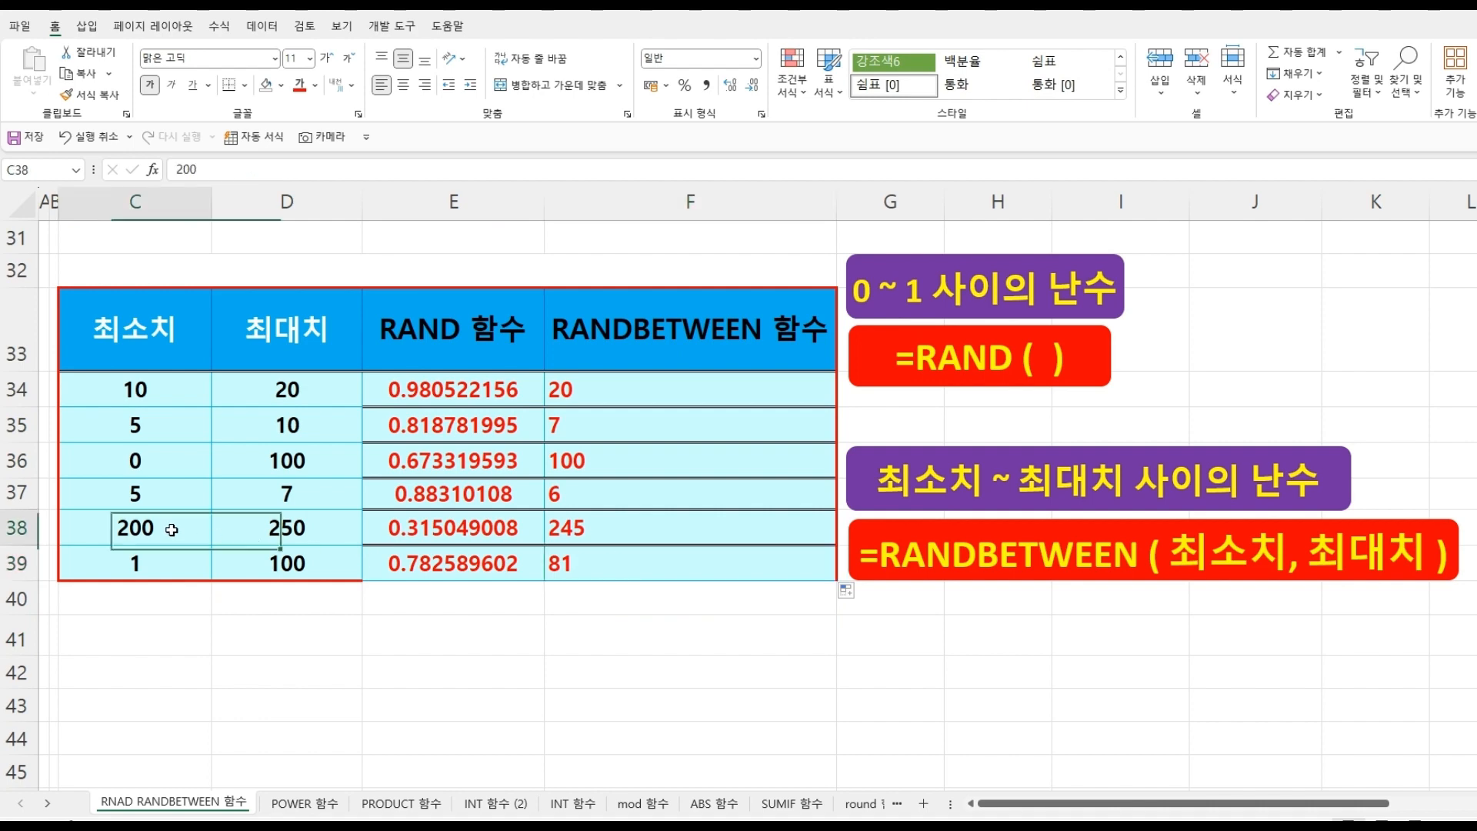
left_click(275, 533)
left_click(577, 527)
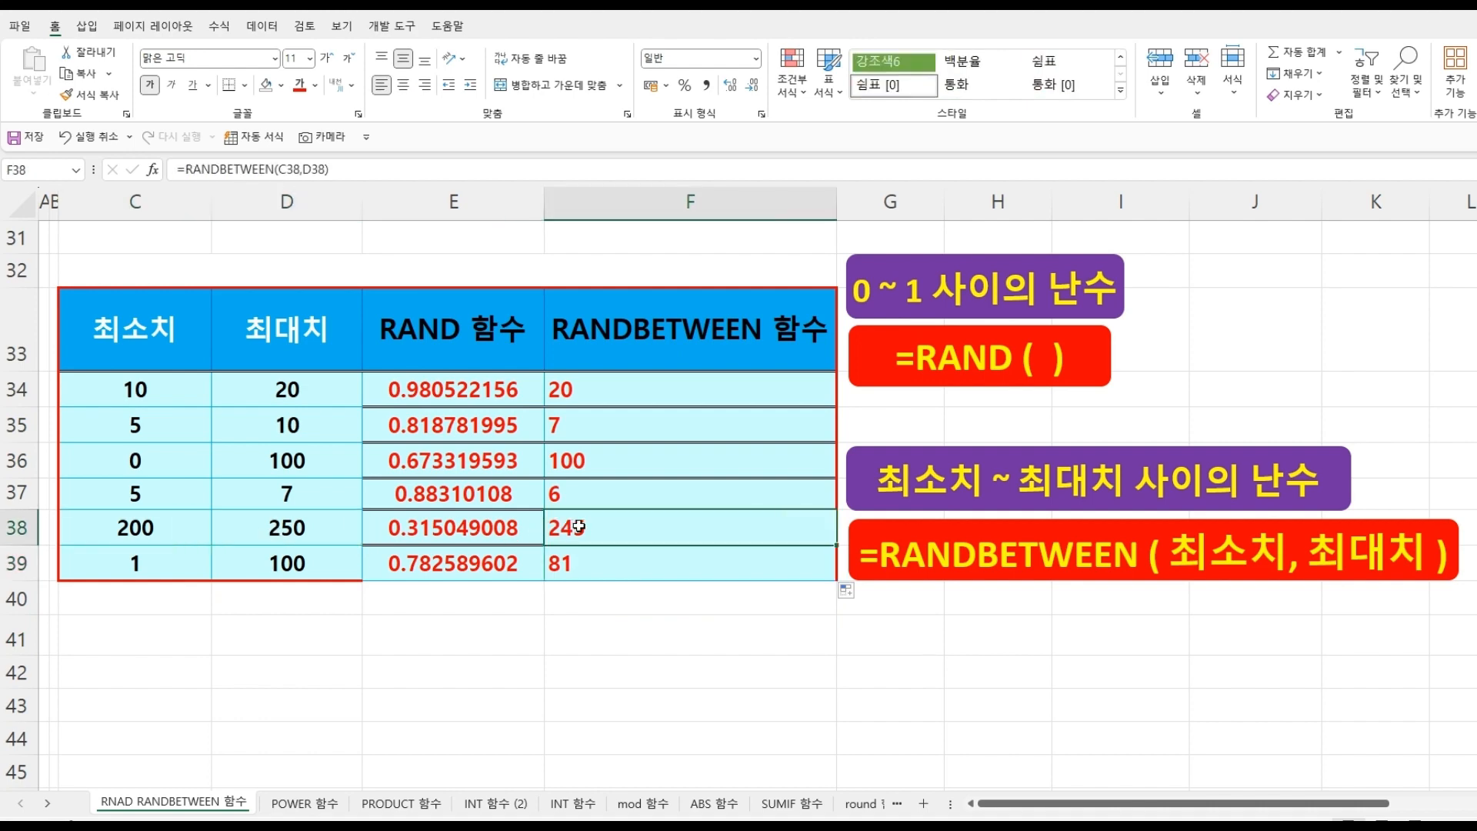
left_click(653, 671)
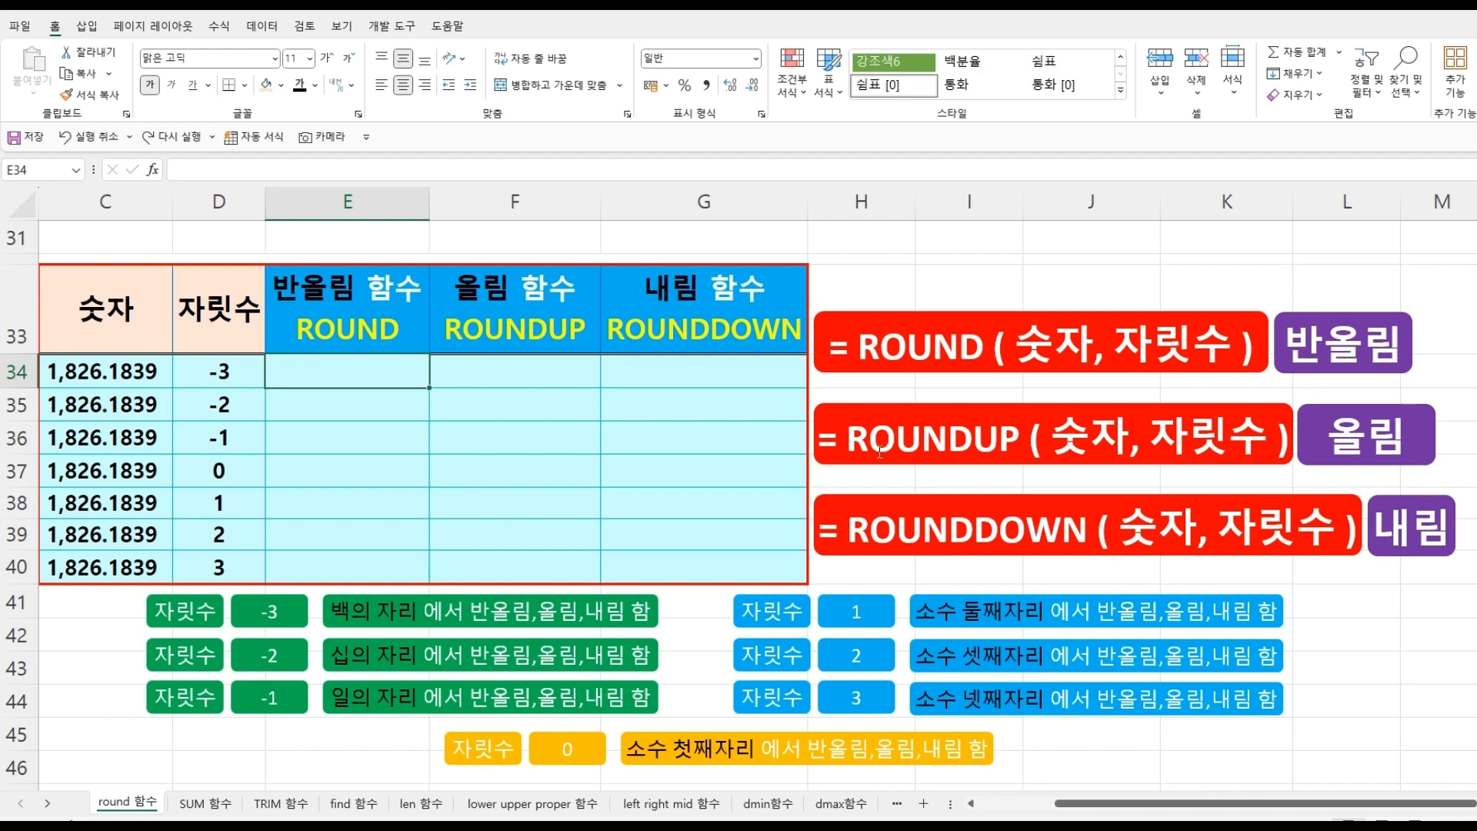
On the round 함수 sheet, enter =ROUND(C34,D34) in cell E34 and copy it down through E40.
type("=")
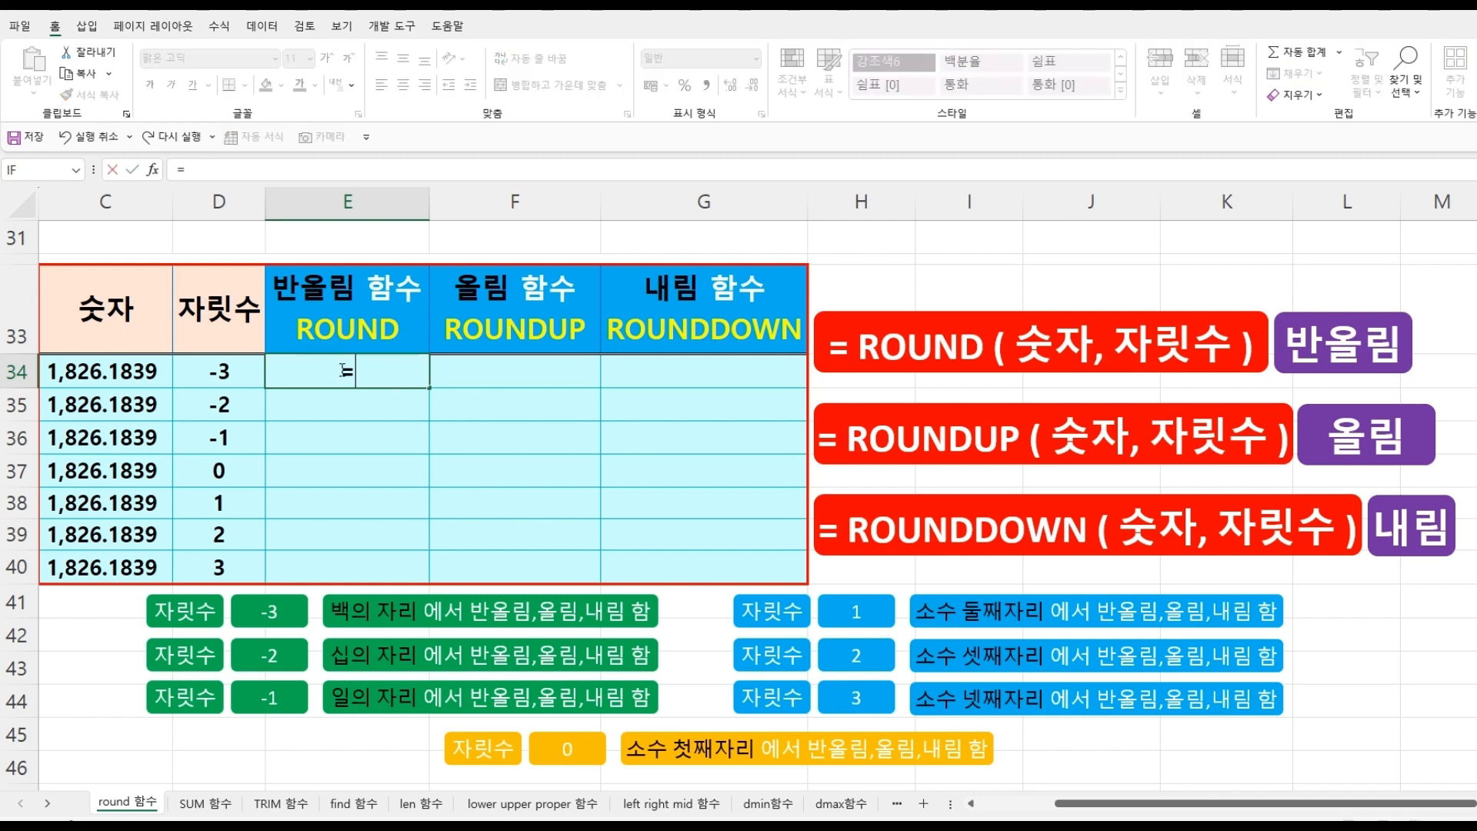
type("ro")
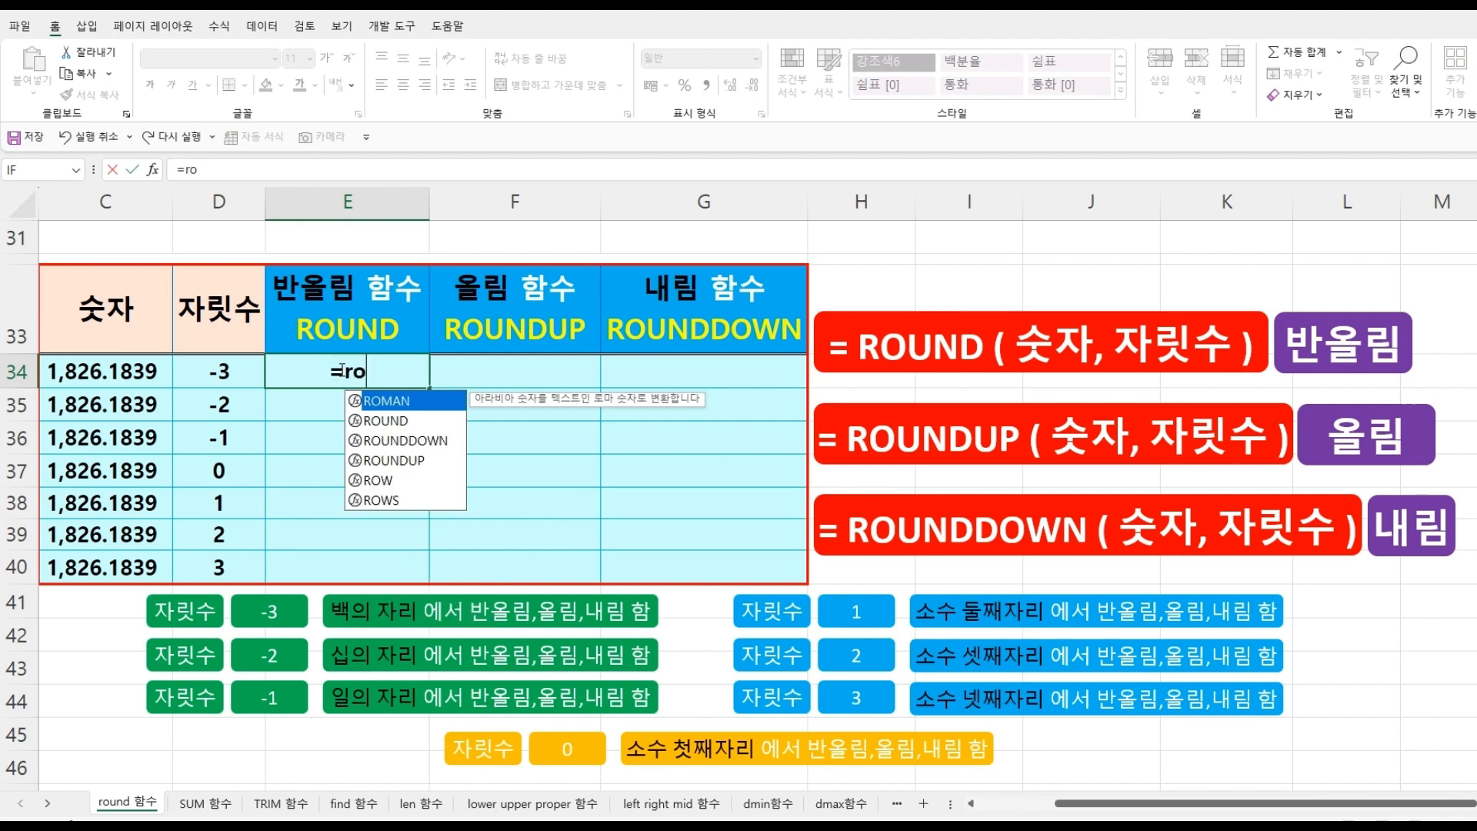
double_click(387, 421)
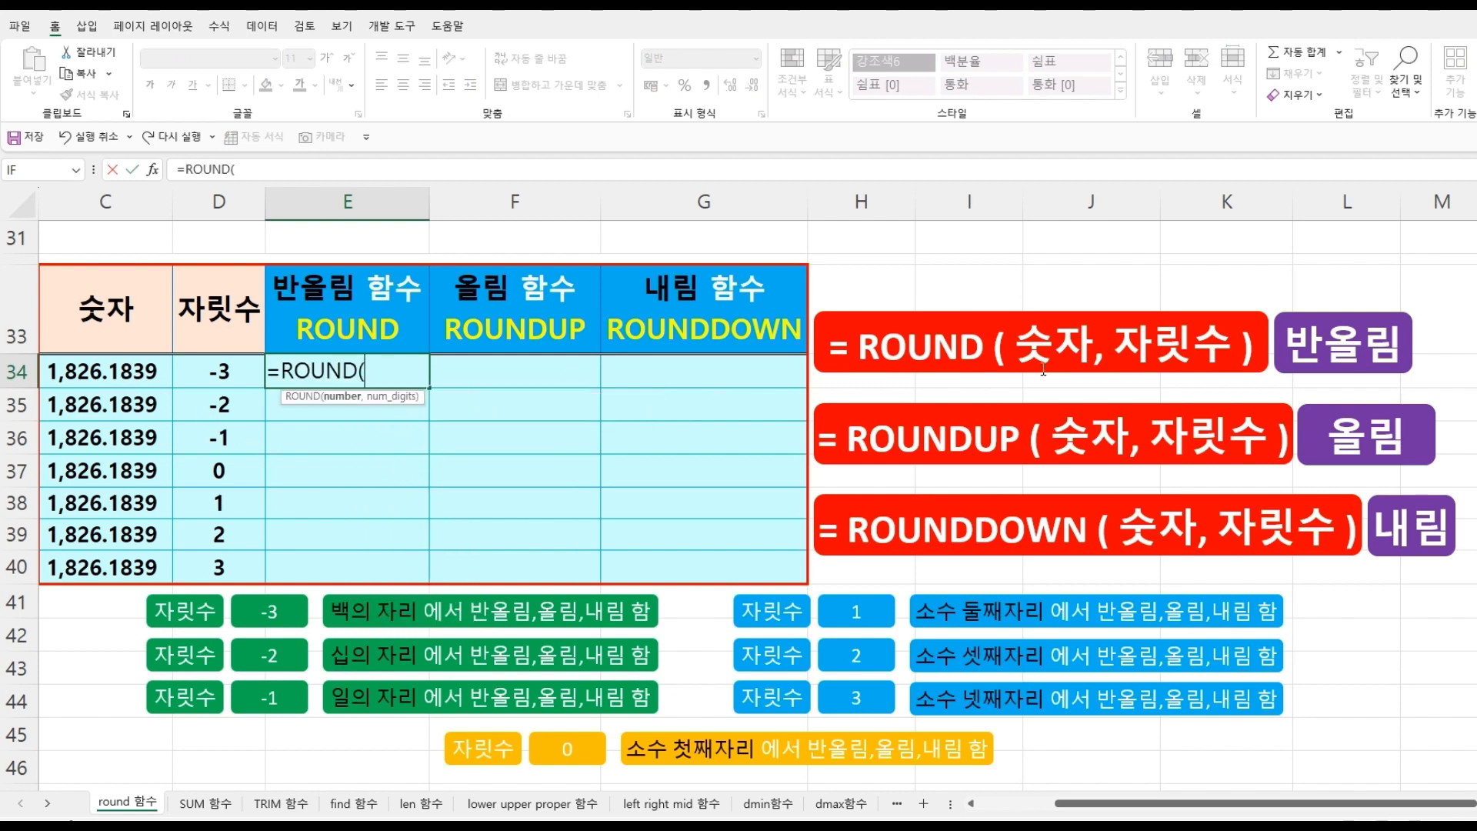
left_click(114, 371)
type(",")
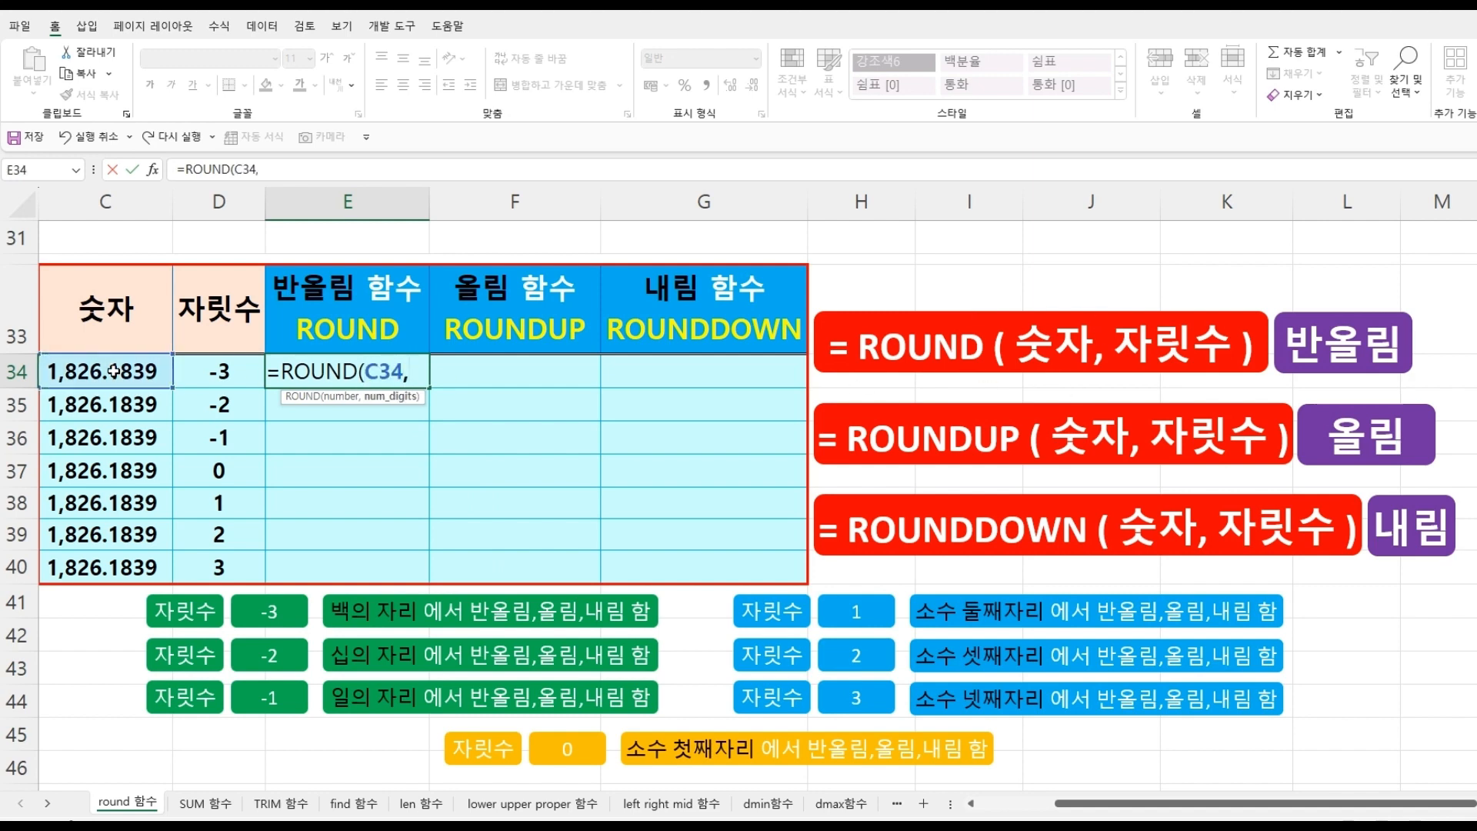
left_click(214, 369)
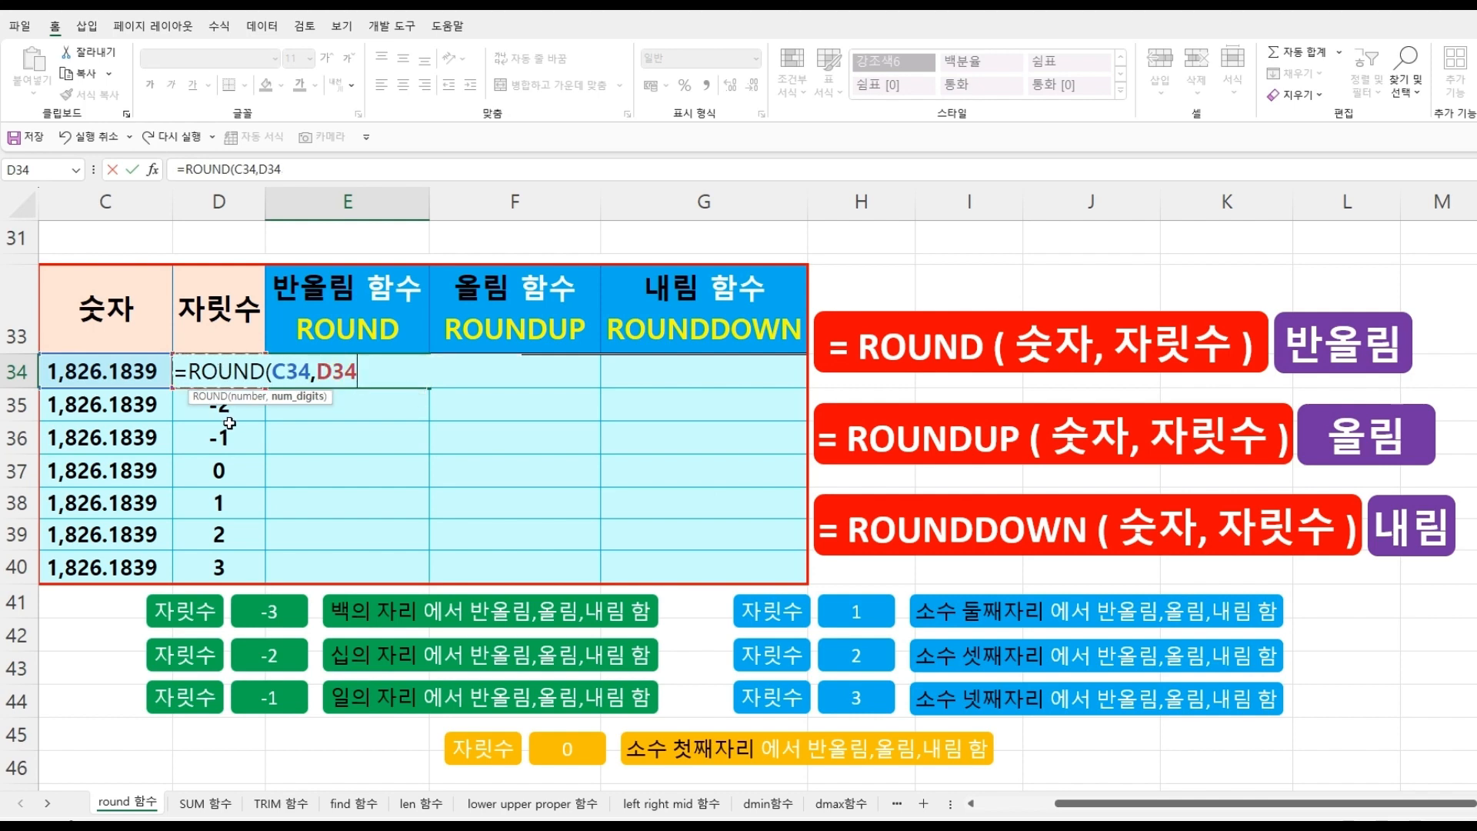
type(")")
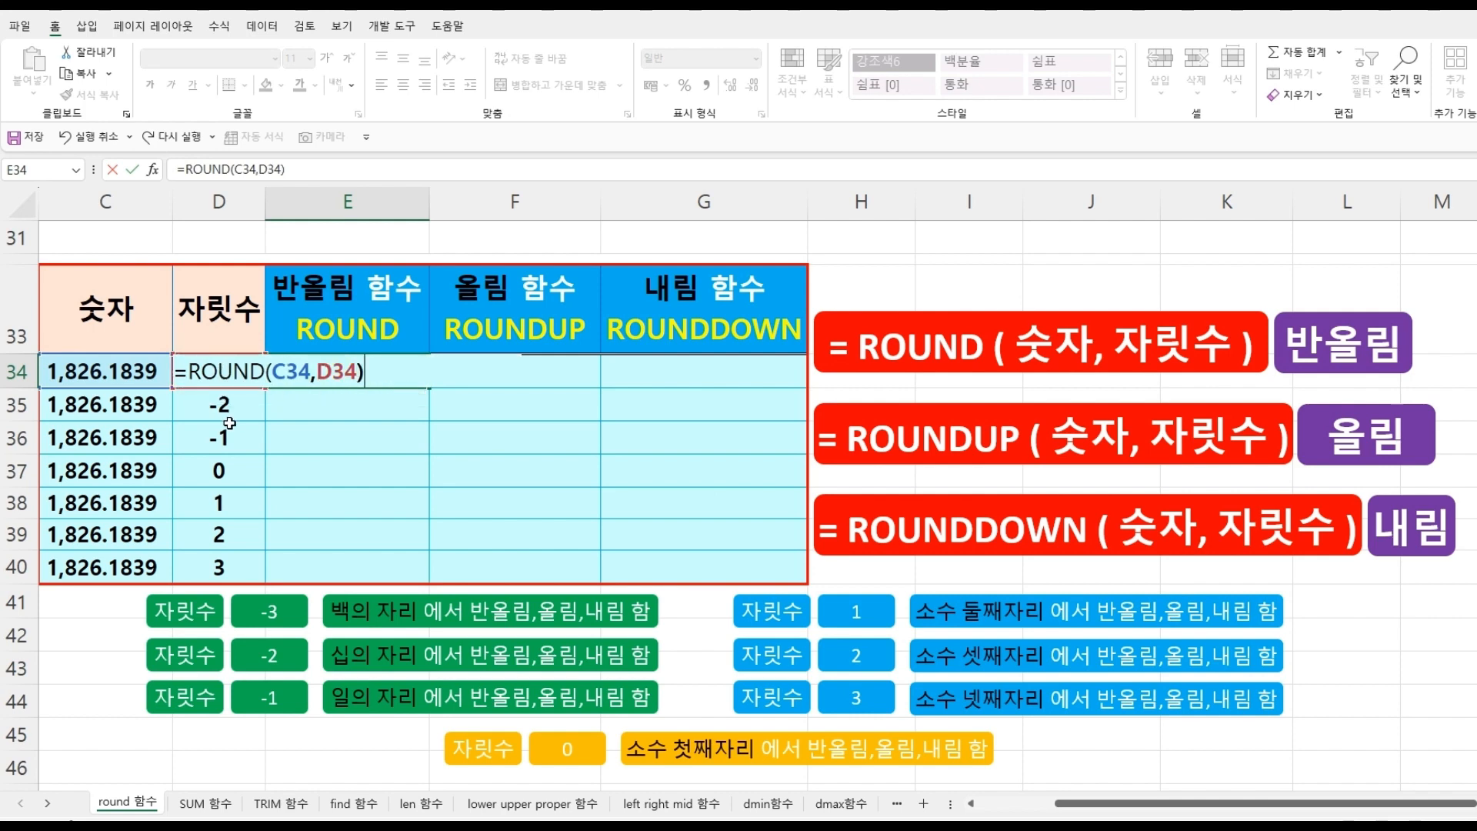
key("Return")
left_click(382, 366)
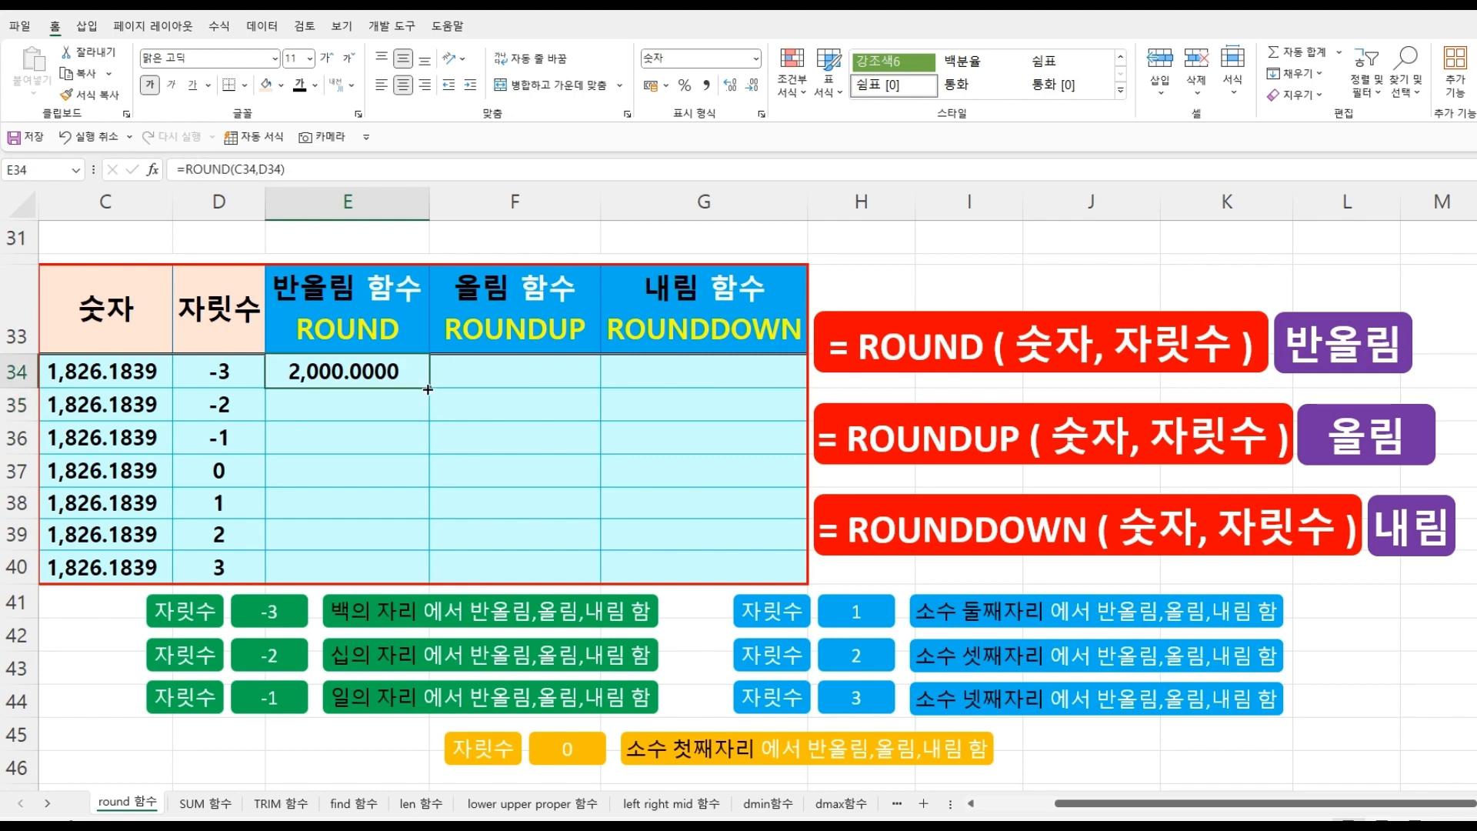
left_click_drag(428, 387, 421, 577)
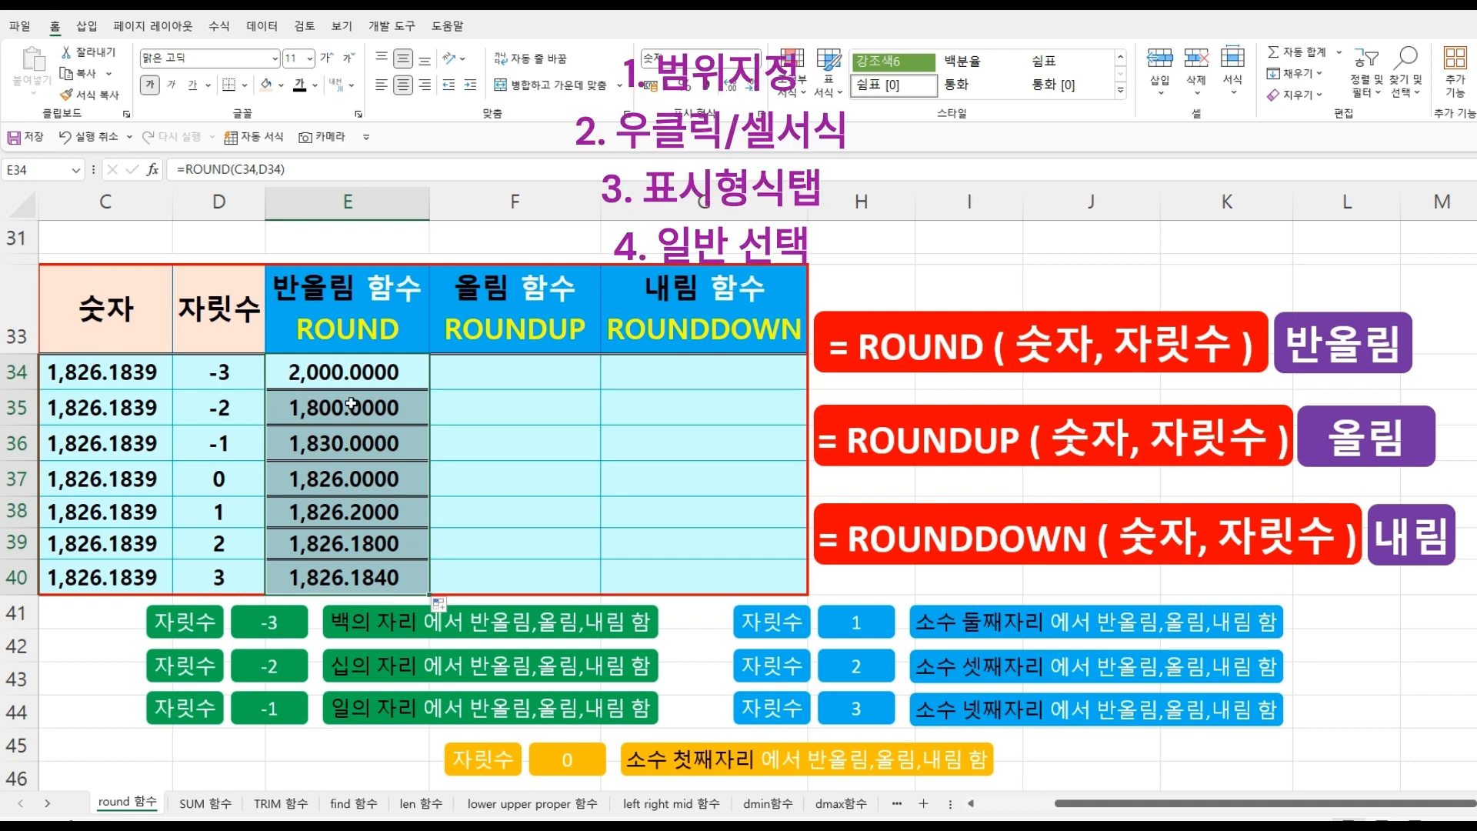
Set the number format of the ROUND results in E34:E40 to the General (일반) category.
left_click_drag(349, 389, 356, 573)
right_click(337, 573)
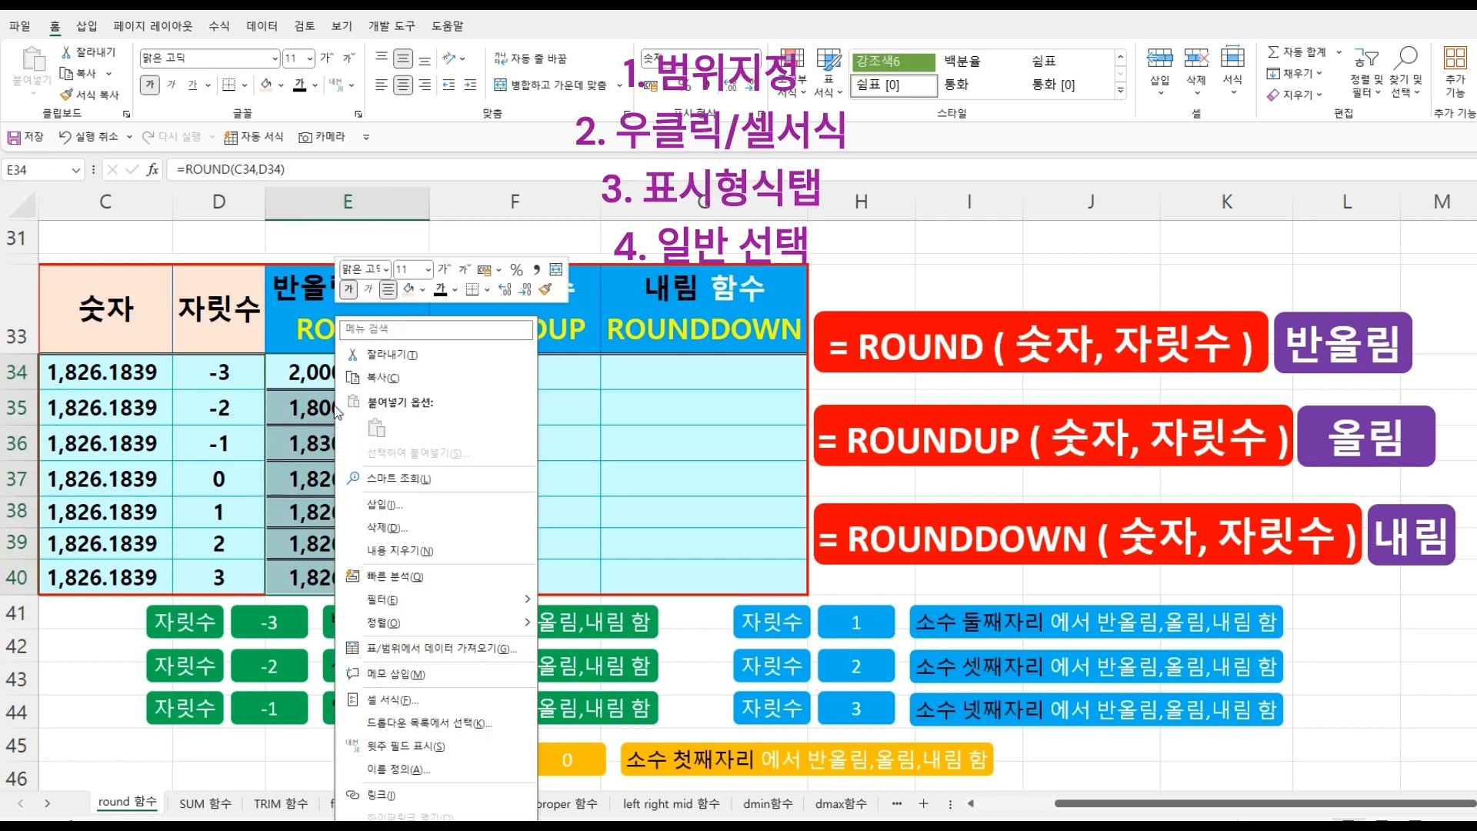
left_click(396, 699)
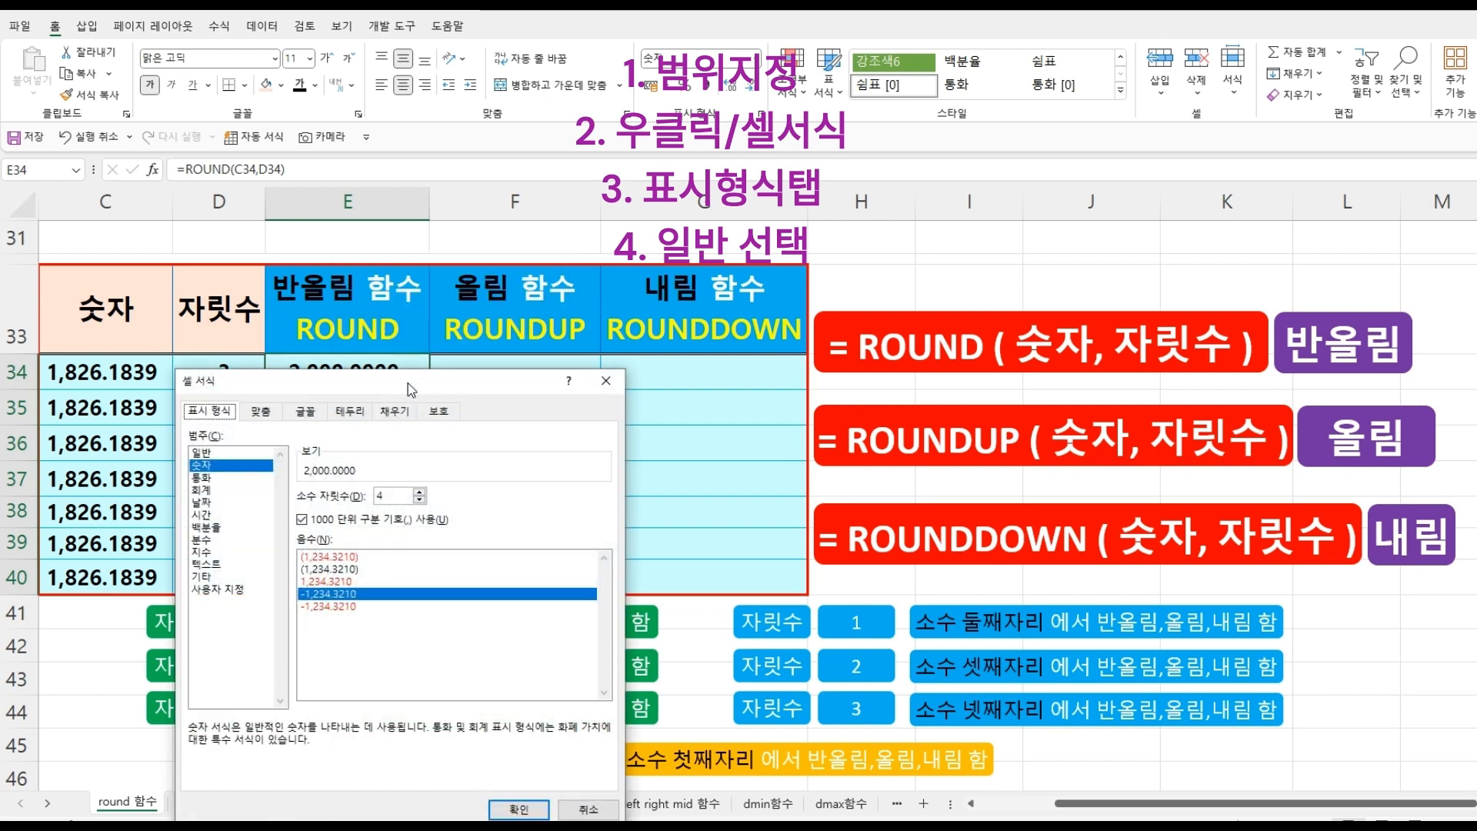
left_click_drag(517, 367, 687, 255)
left_click(483, 318)
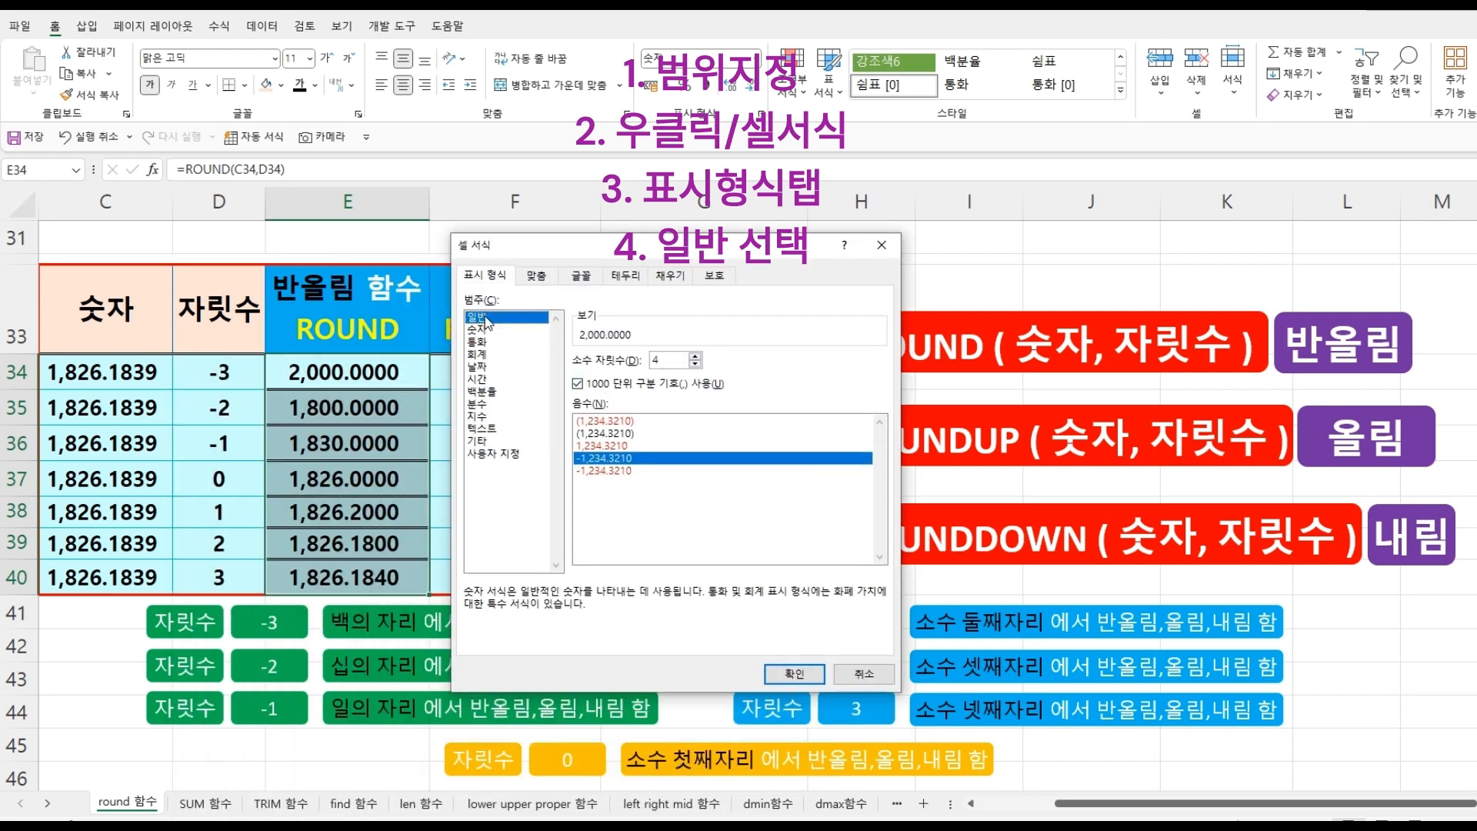
left_click(781, 674)
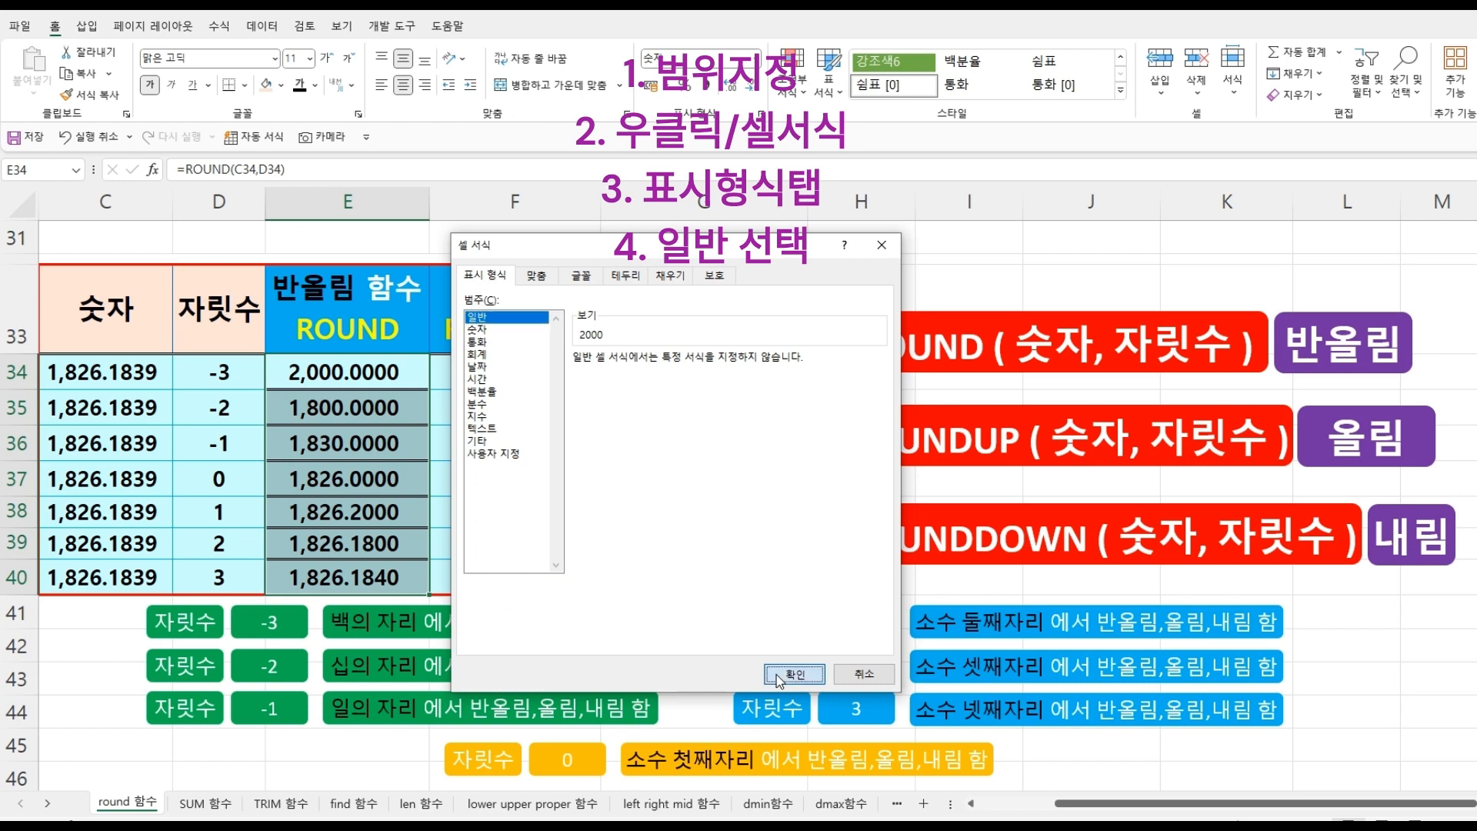
Examine row by row how the digit counts in D34:D40 determine the rounded results in the ROUND column.
left_click(305, 381)
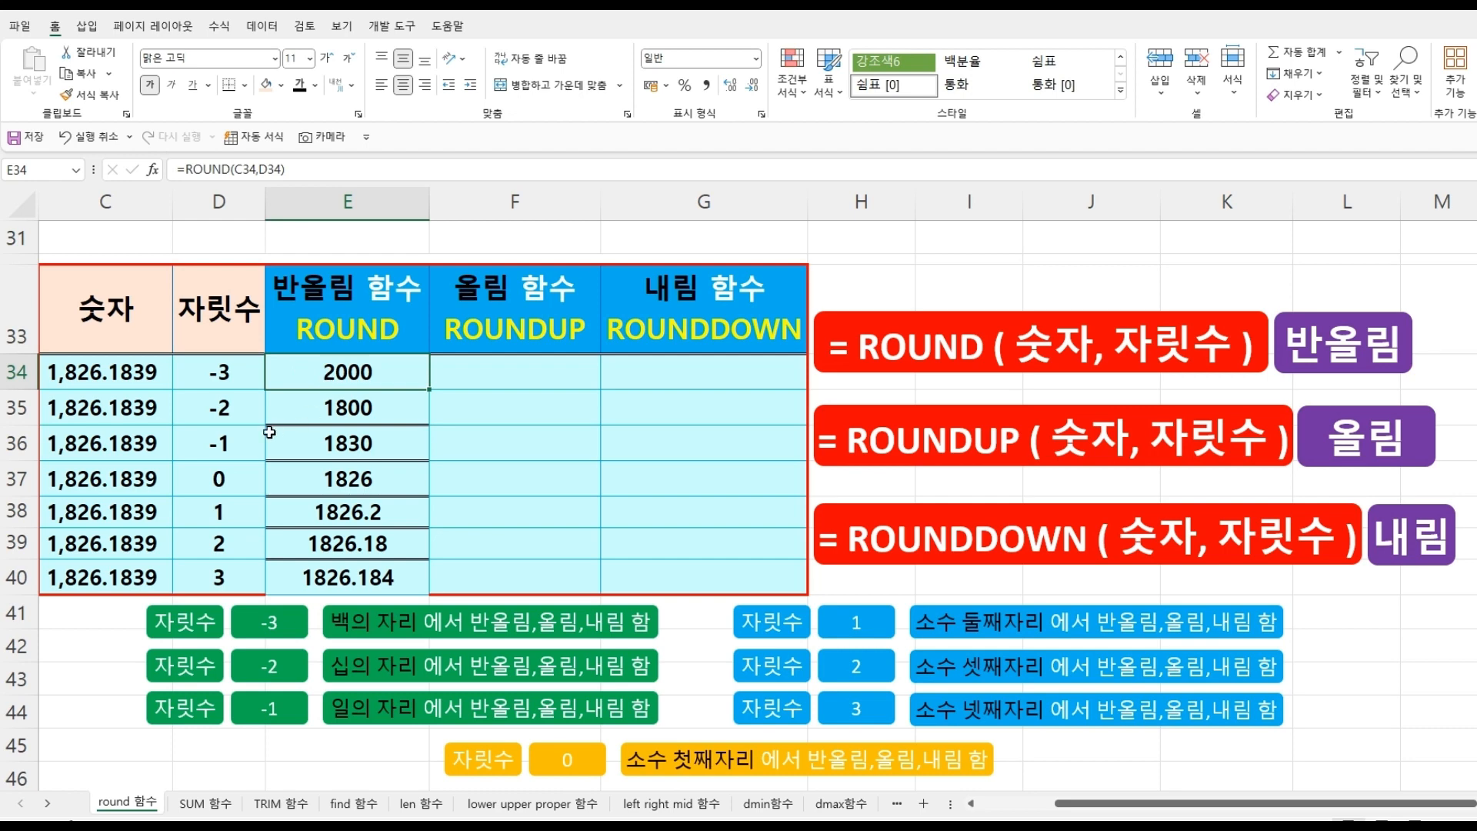
left_click(204, 408)
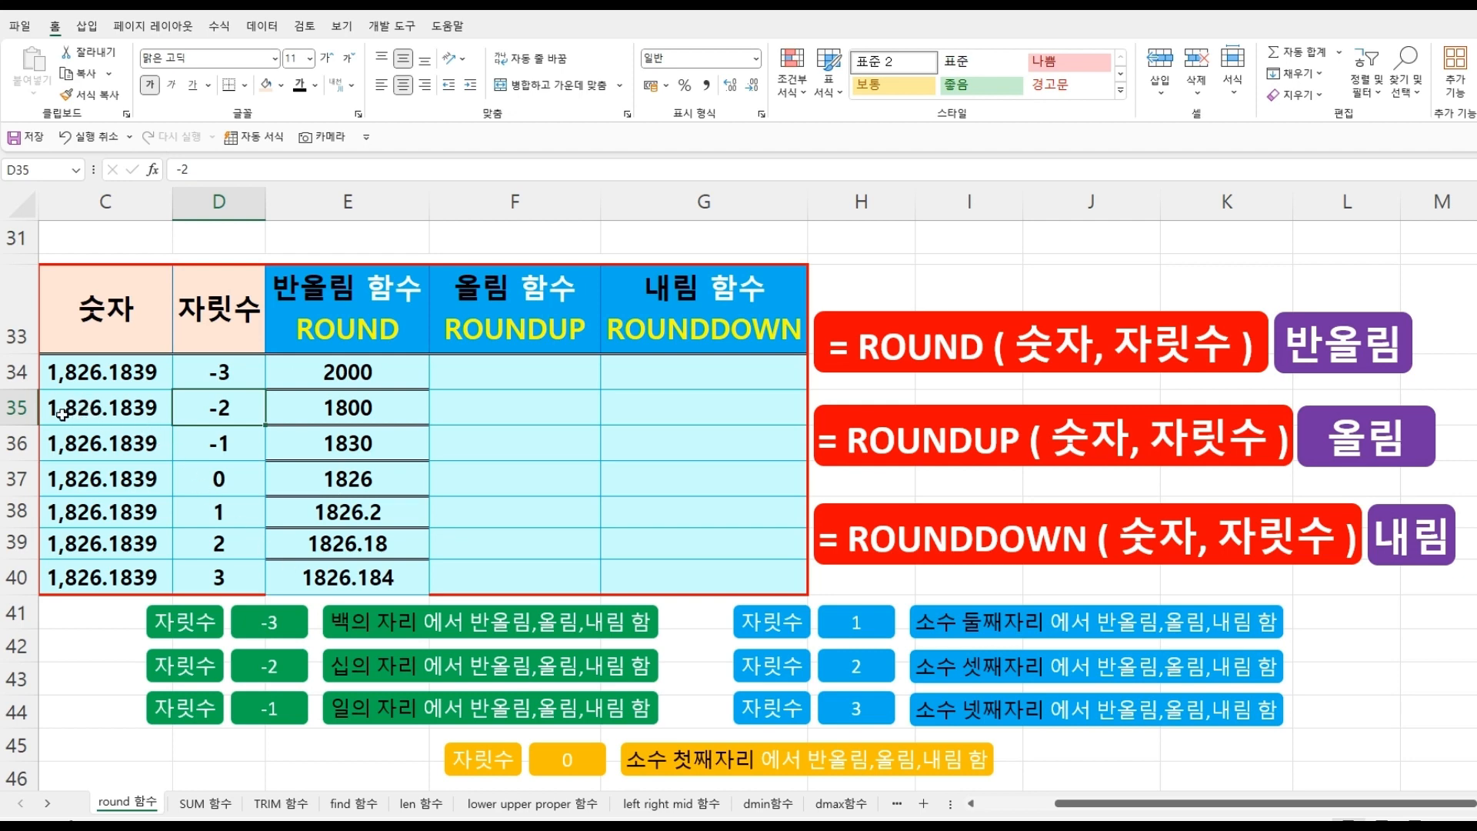
left_click(221, 455)
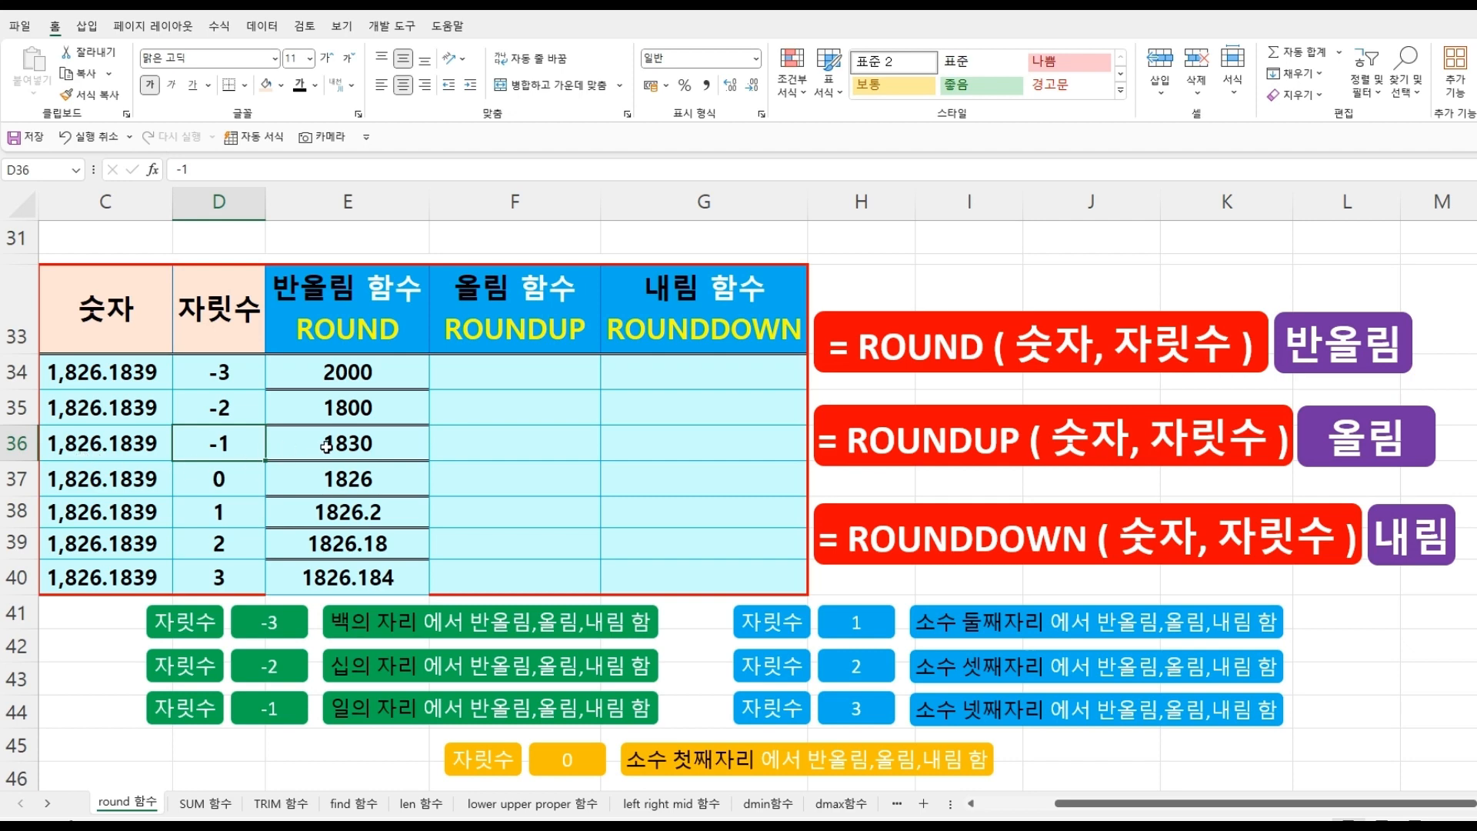
left_click(220, 482)
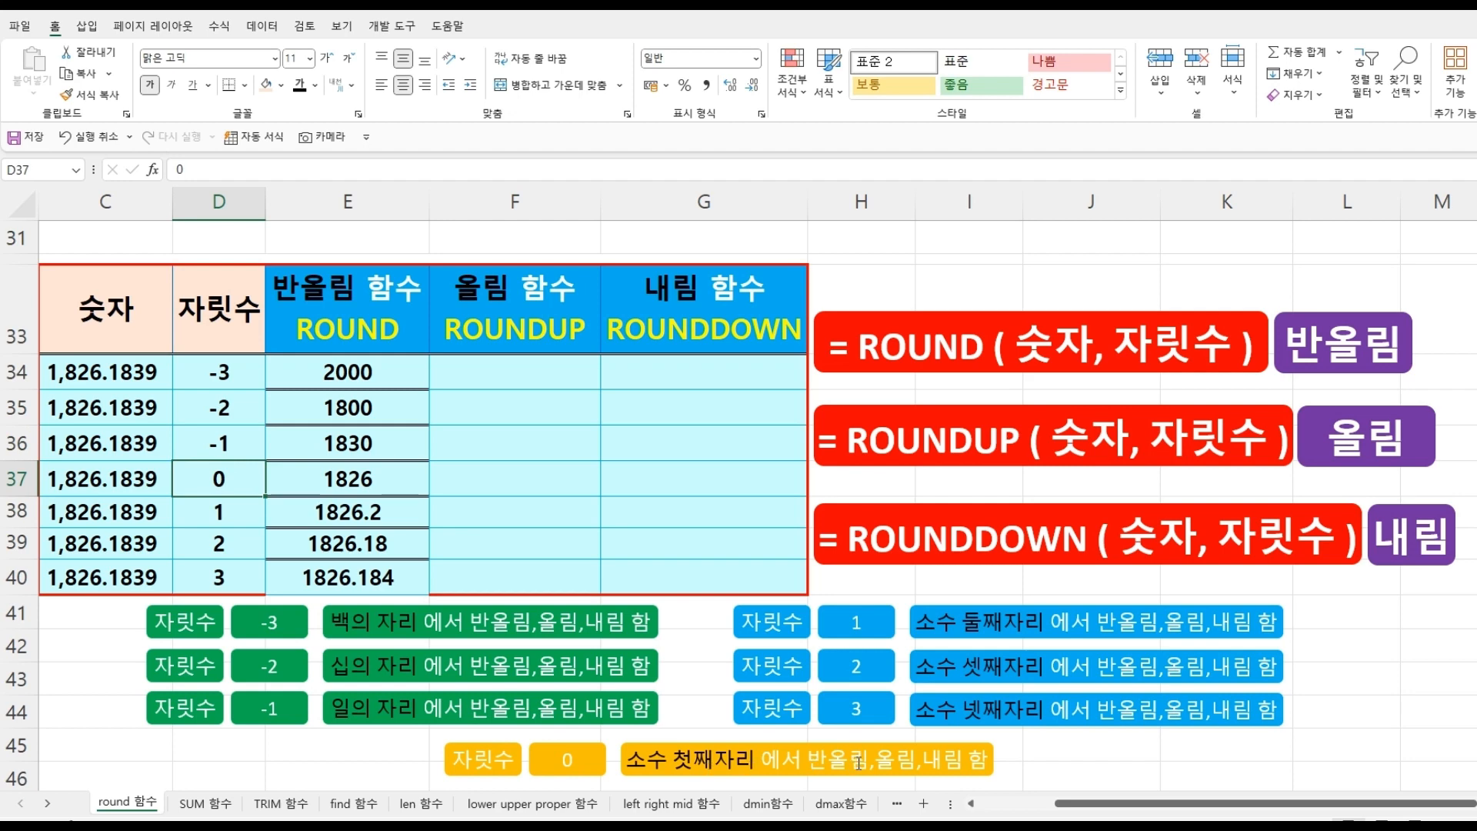
left_click(97, 493)
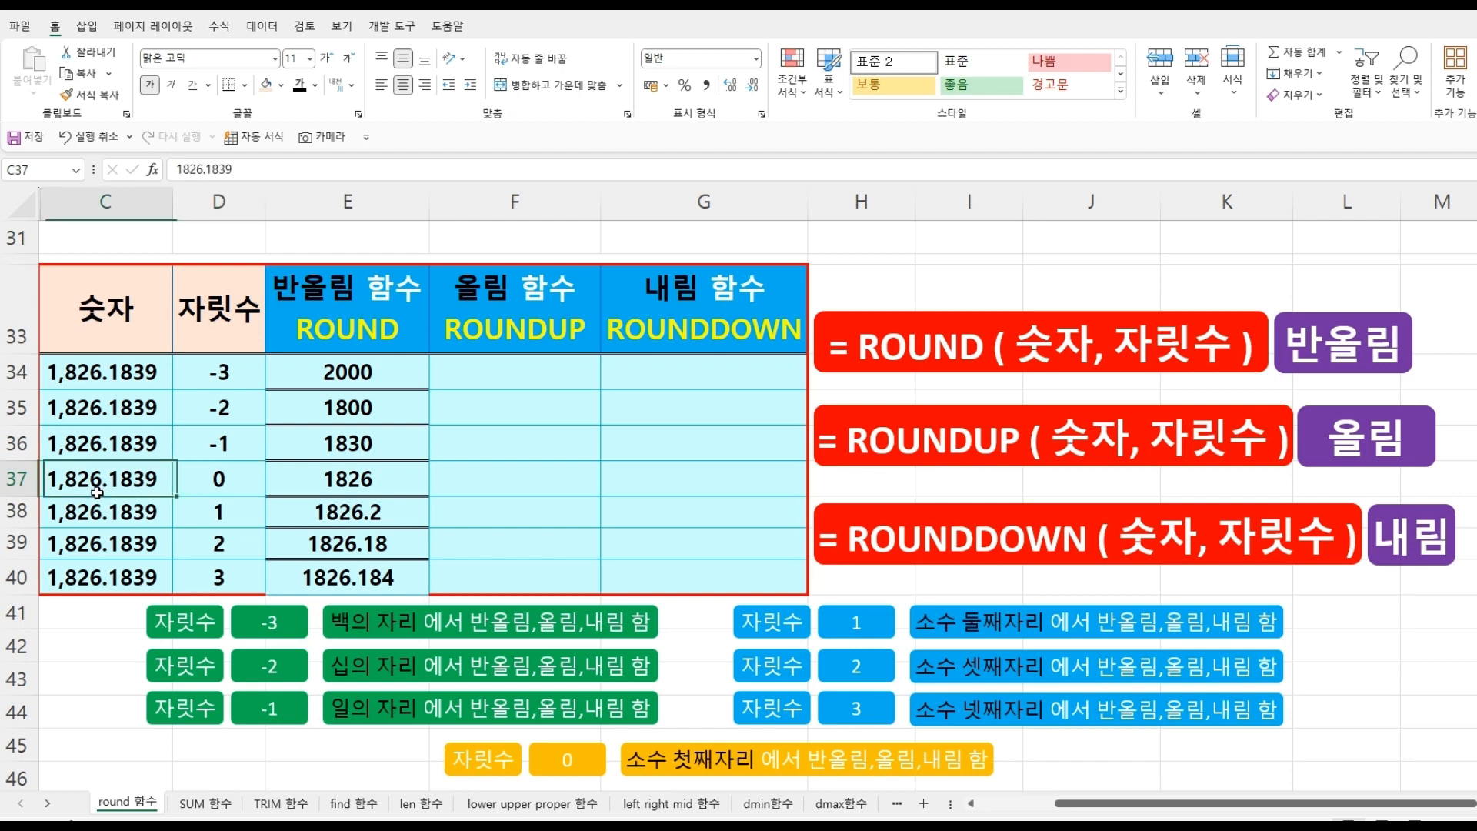
left_click(230, 523)
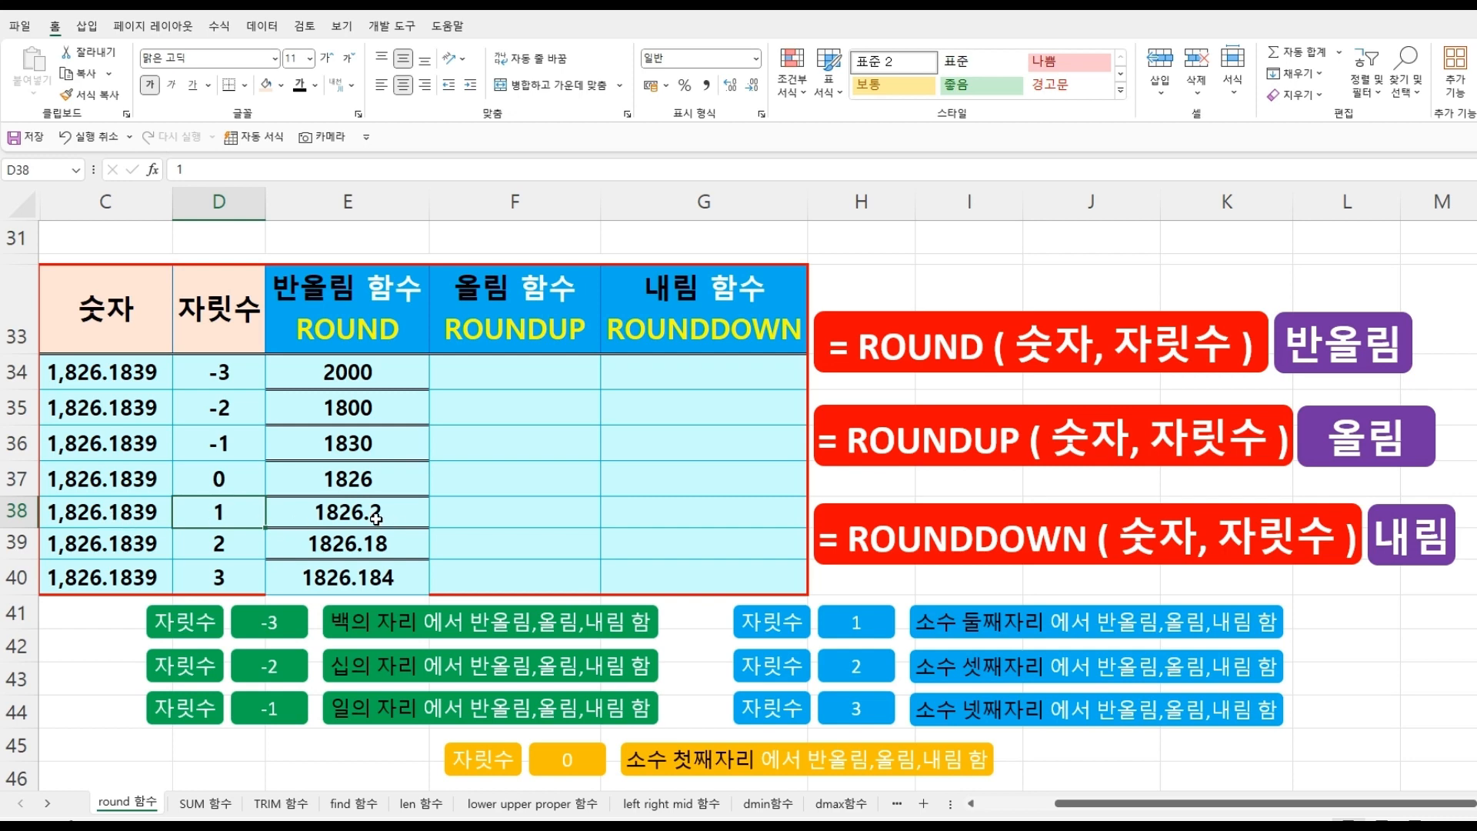
left_click(222, 543)
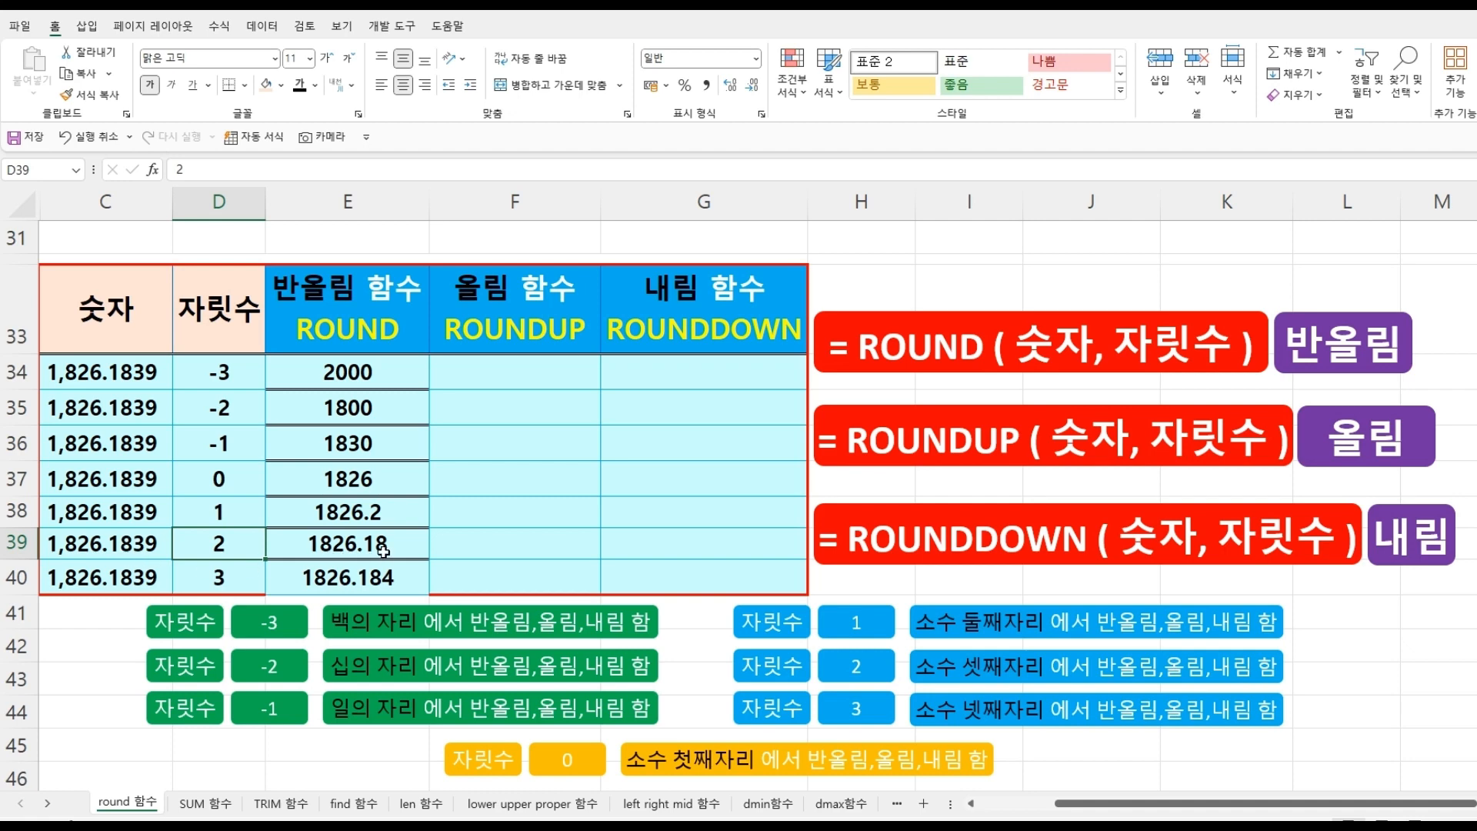
left_click(252, 575)
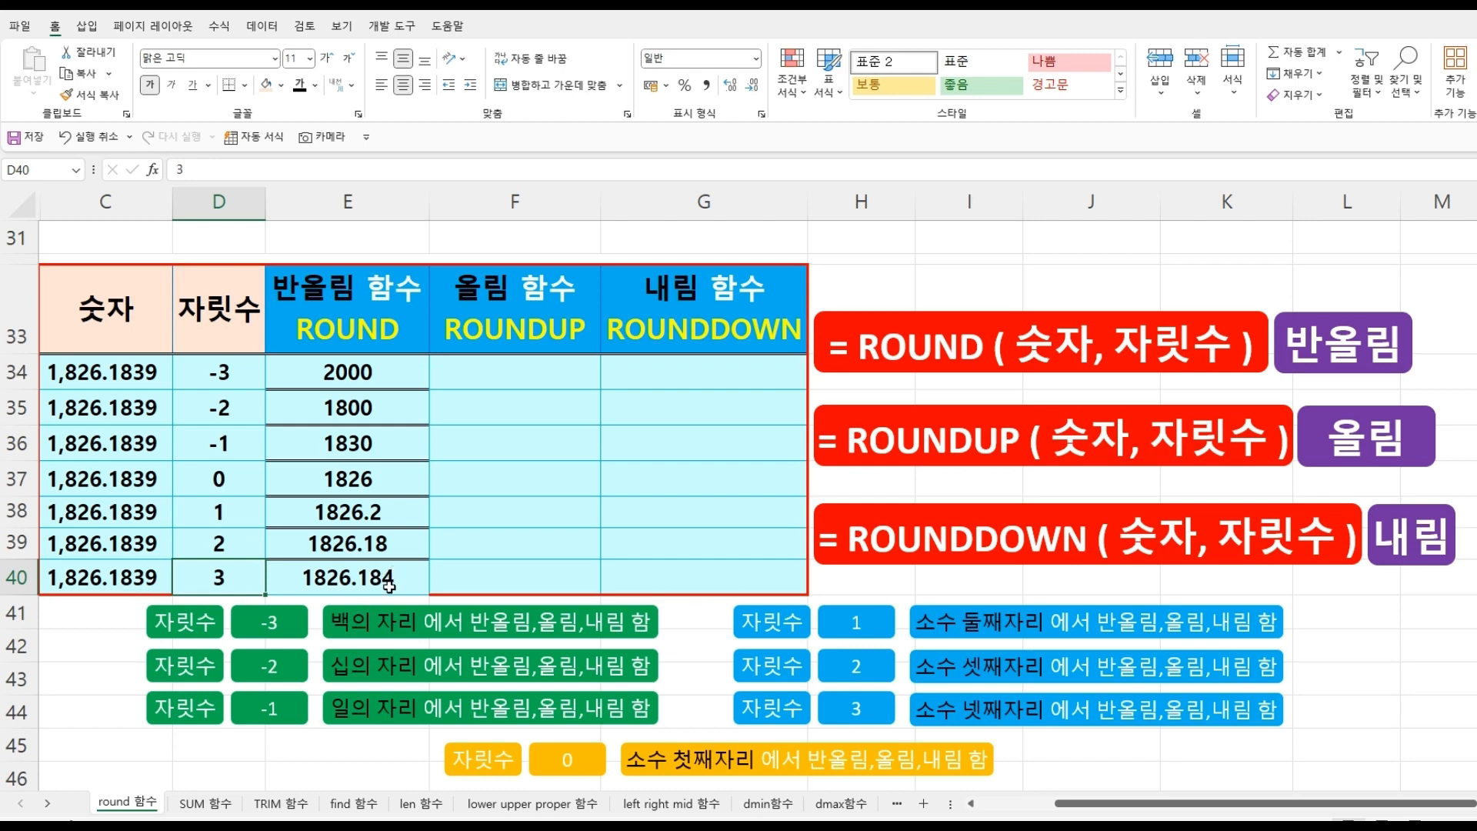
Enter =ROUNDUP(C34,D34) in cell F34 and copy the formula down through F40.
left_click(510, 367)
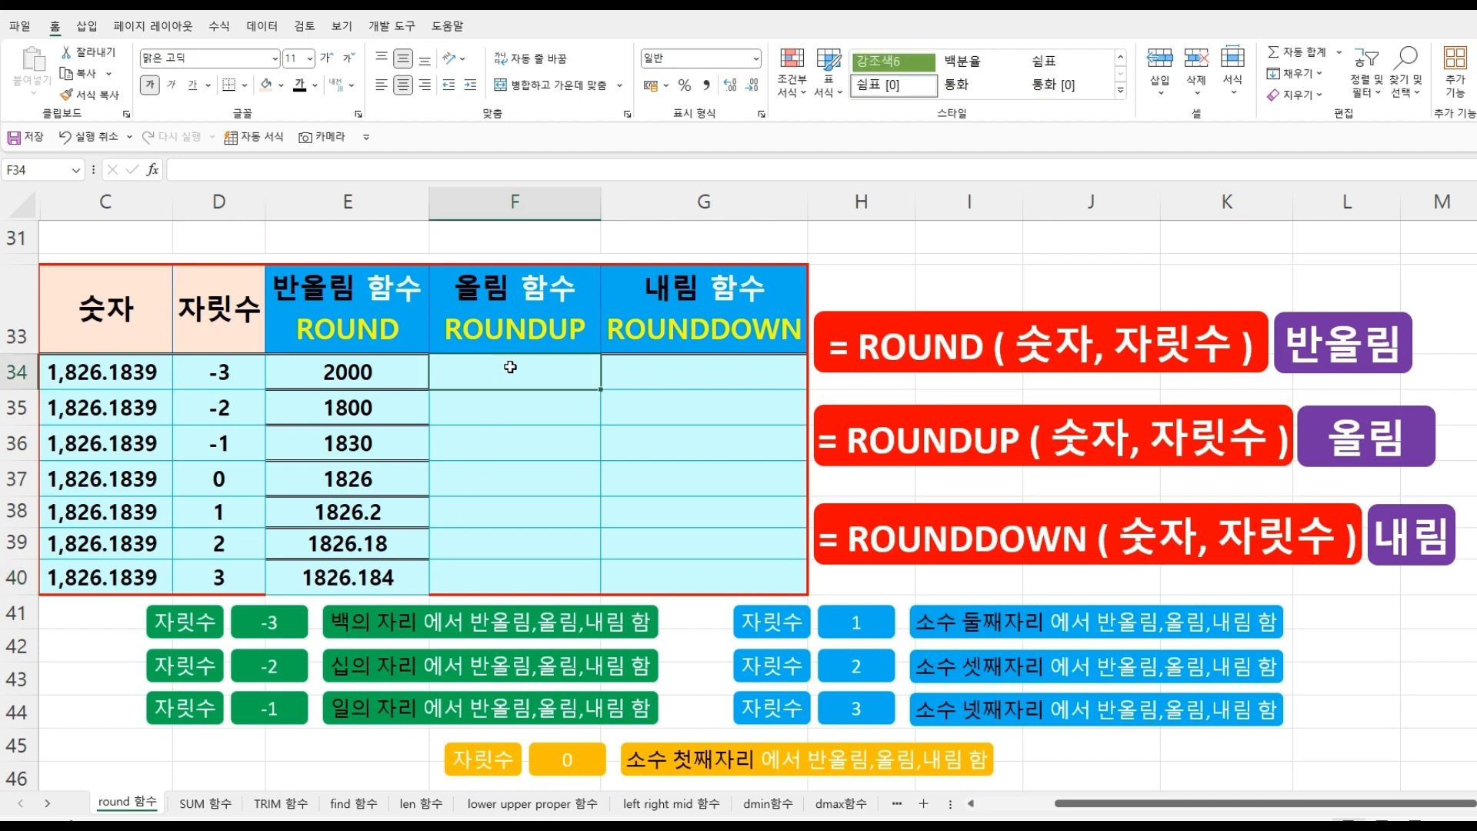
type("=")
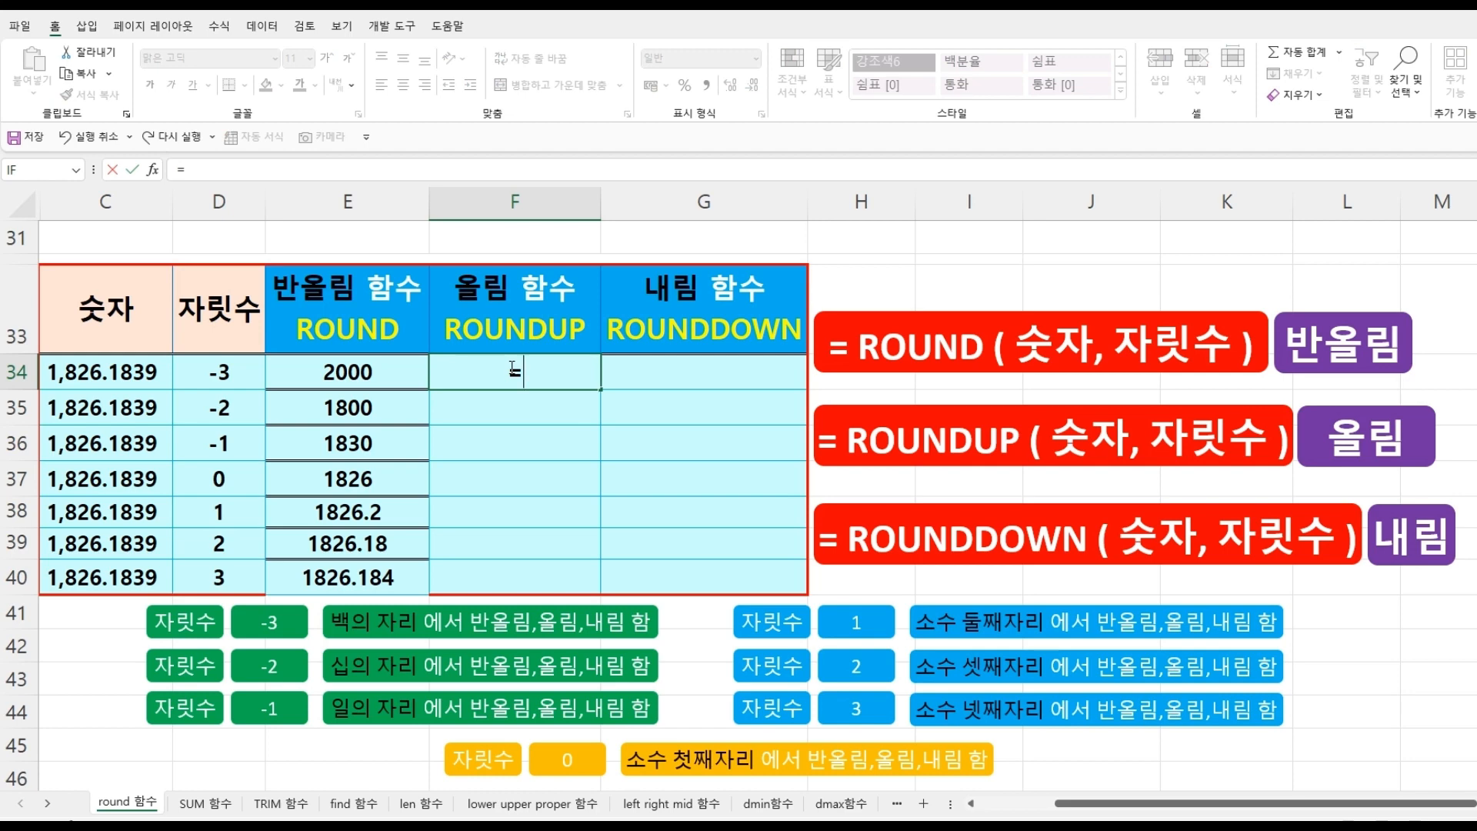
type("ro")
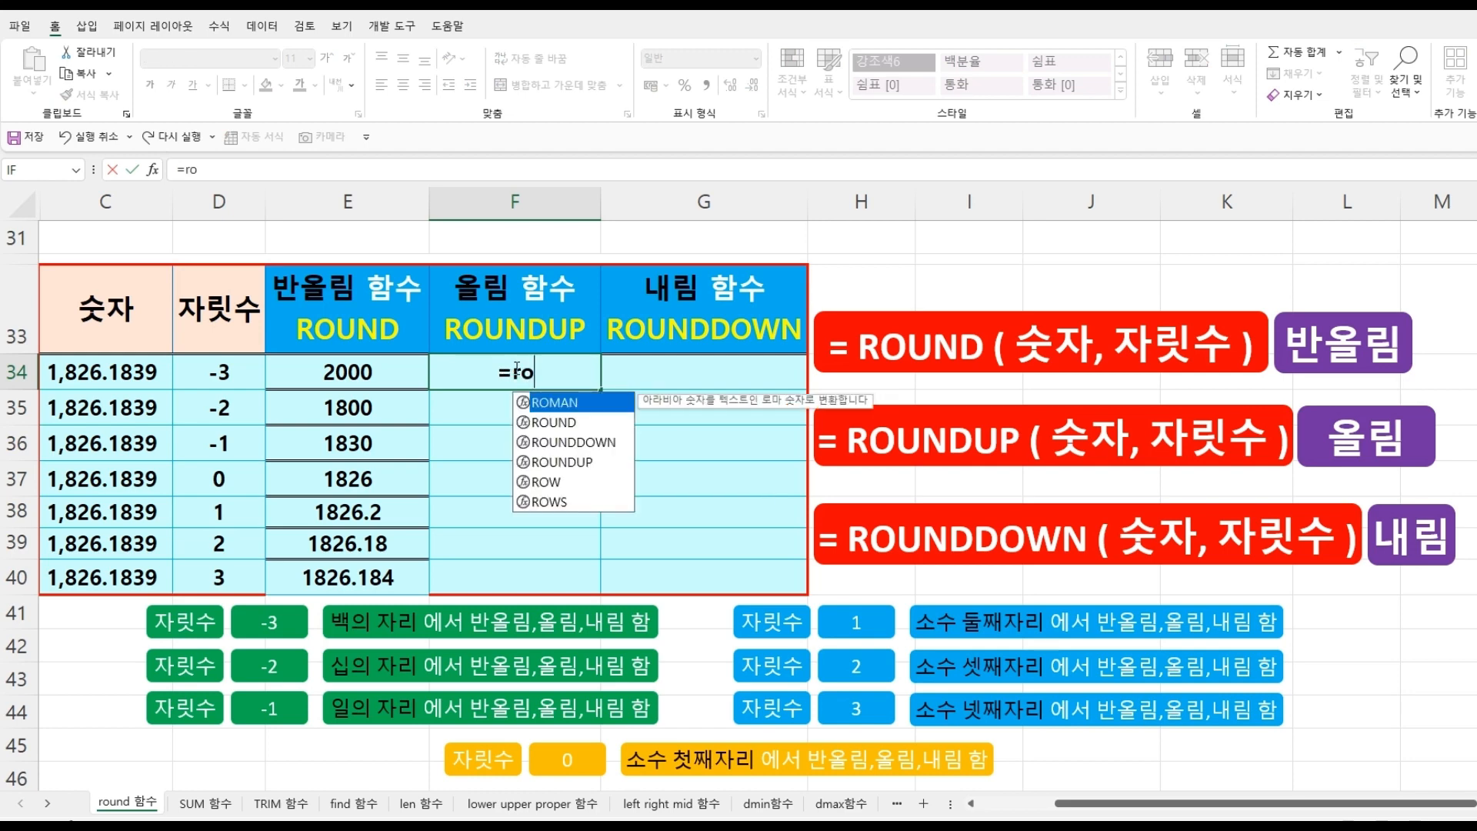
double_click(571, 463)
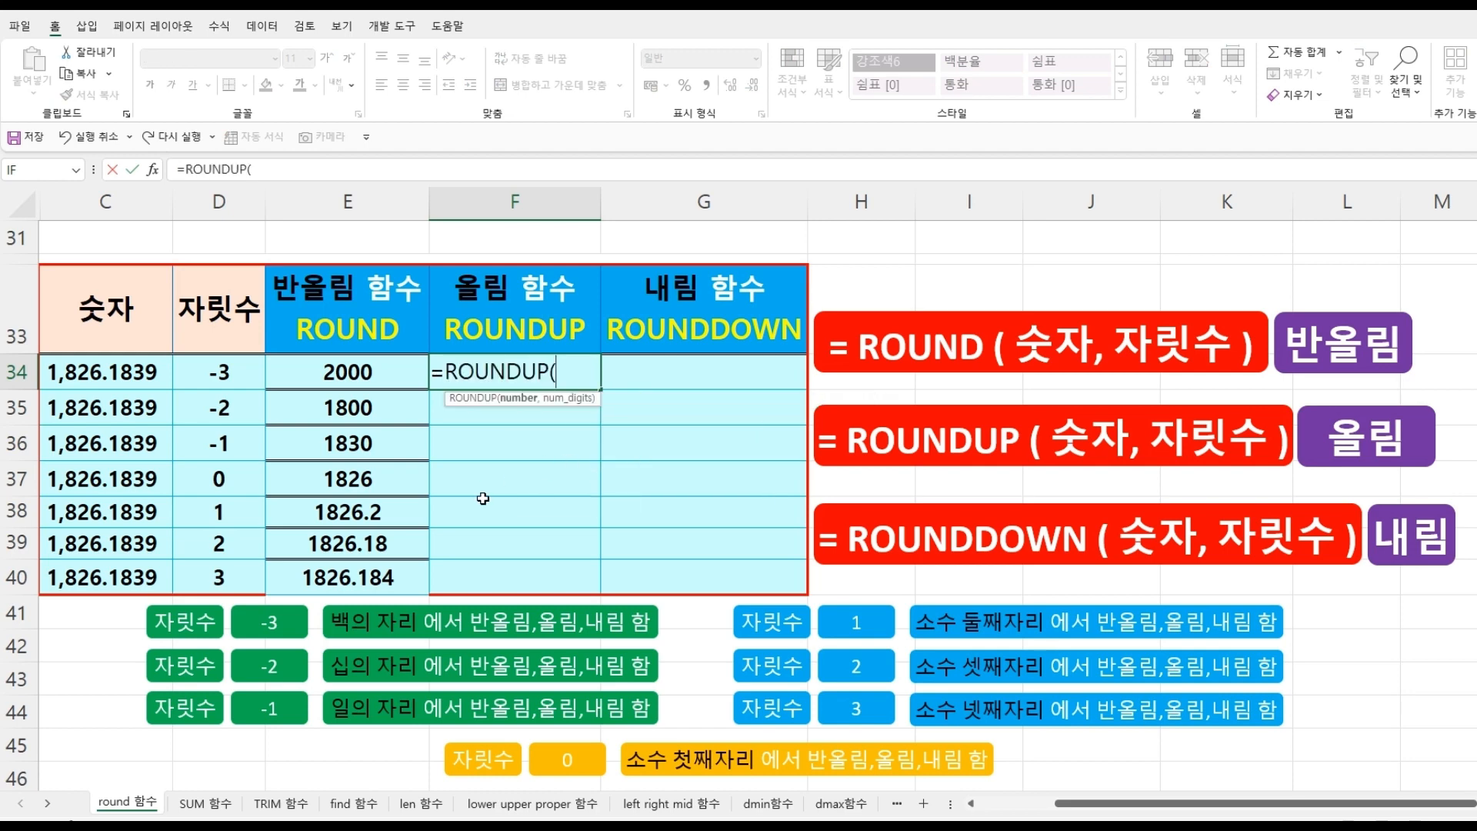
left_click(121, 369)
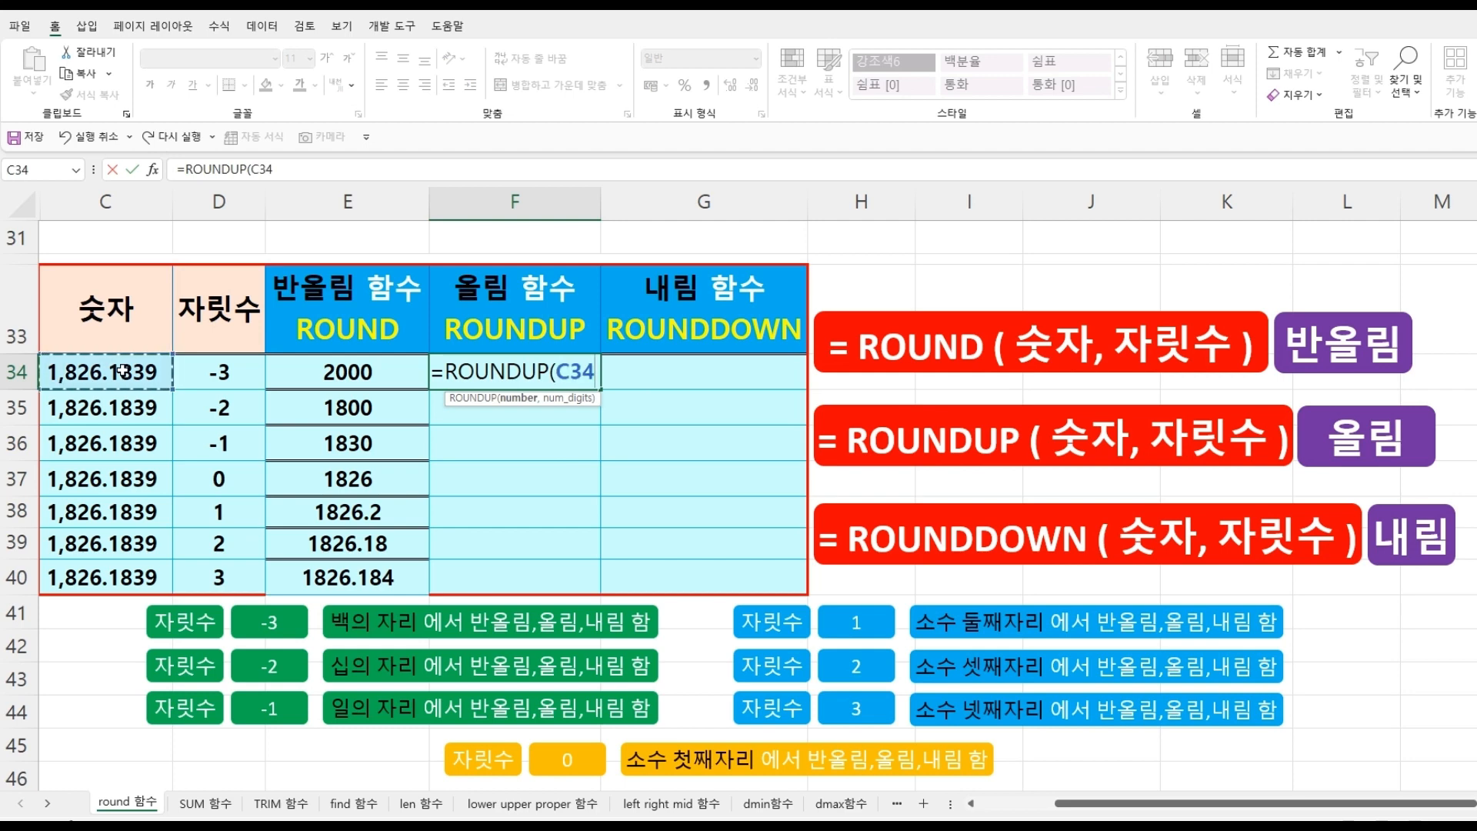
type(",")
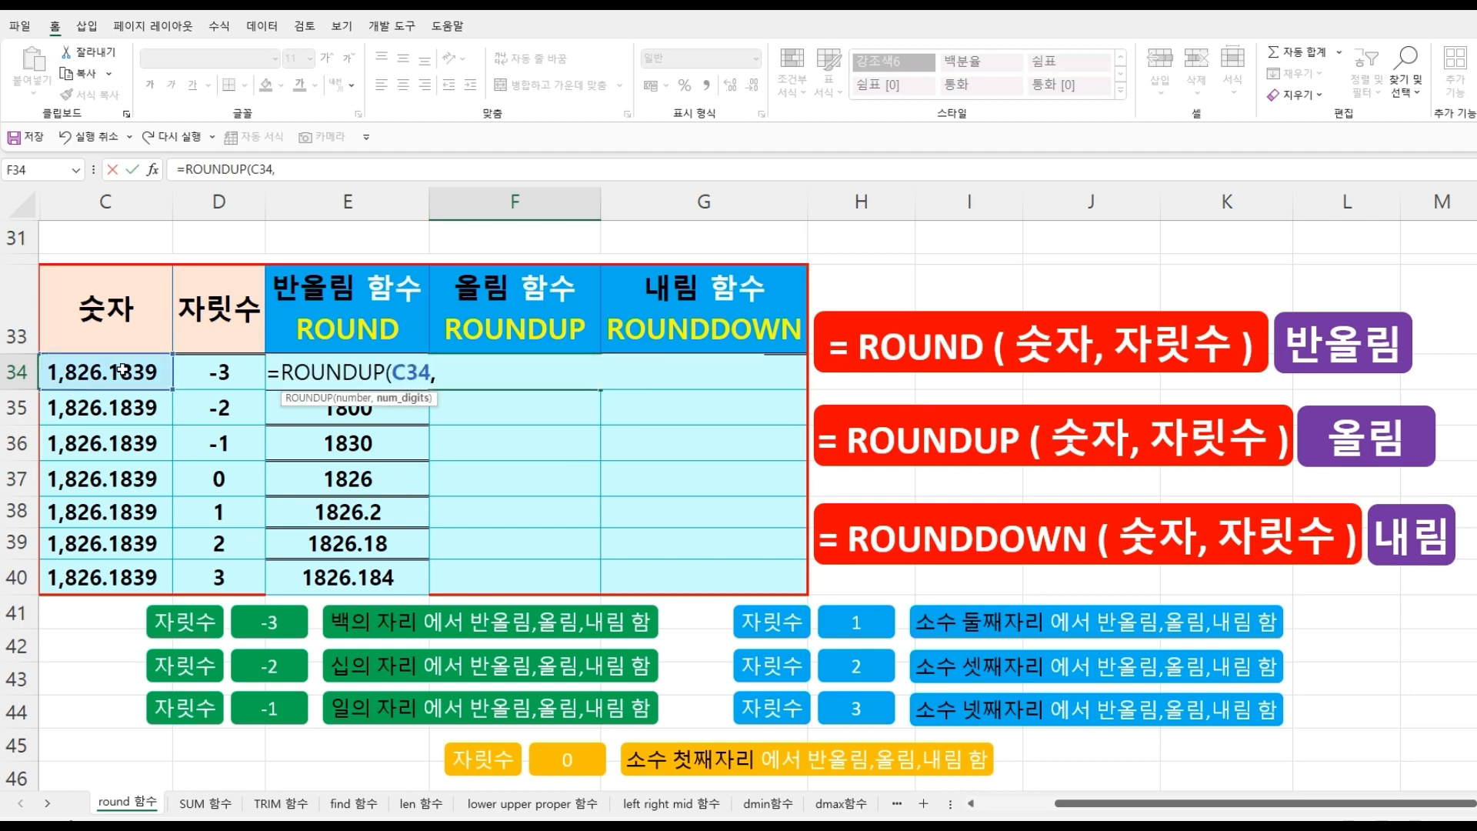
left_click(213, 370)
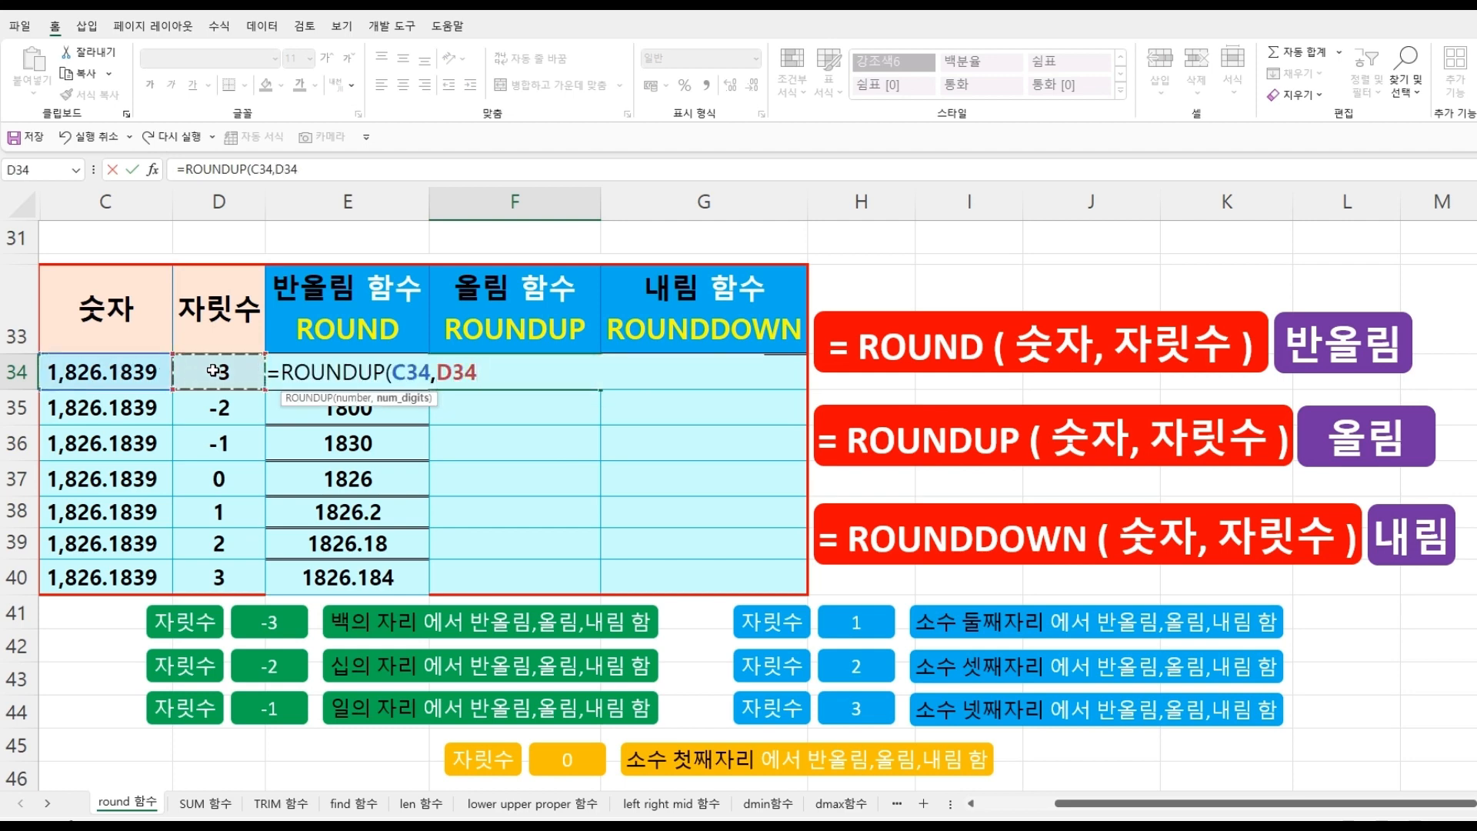
type(")")
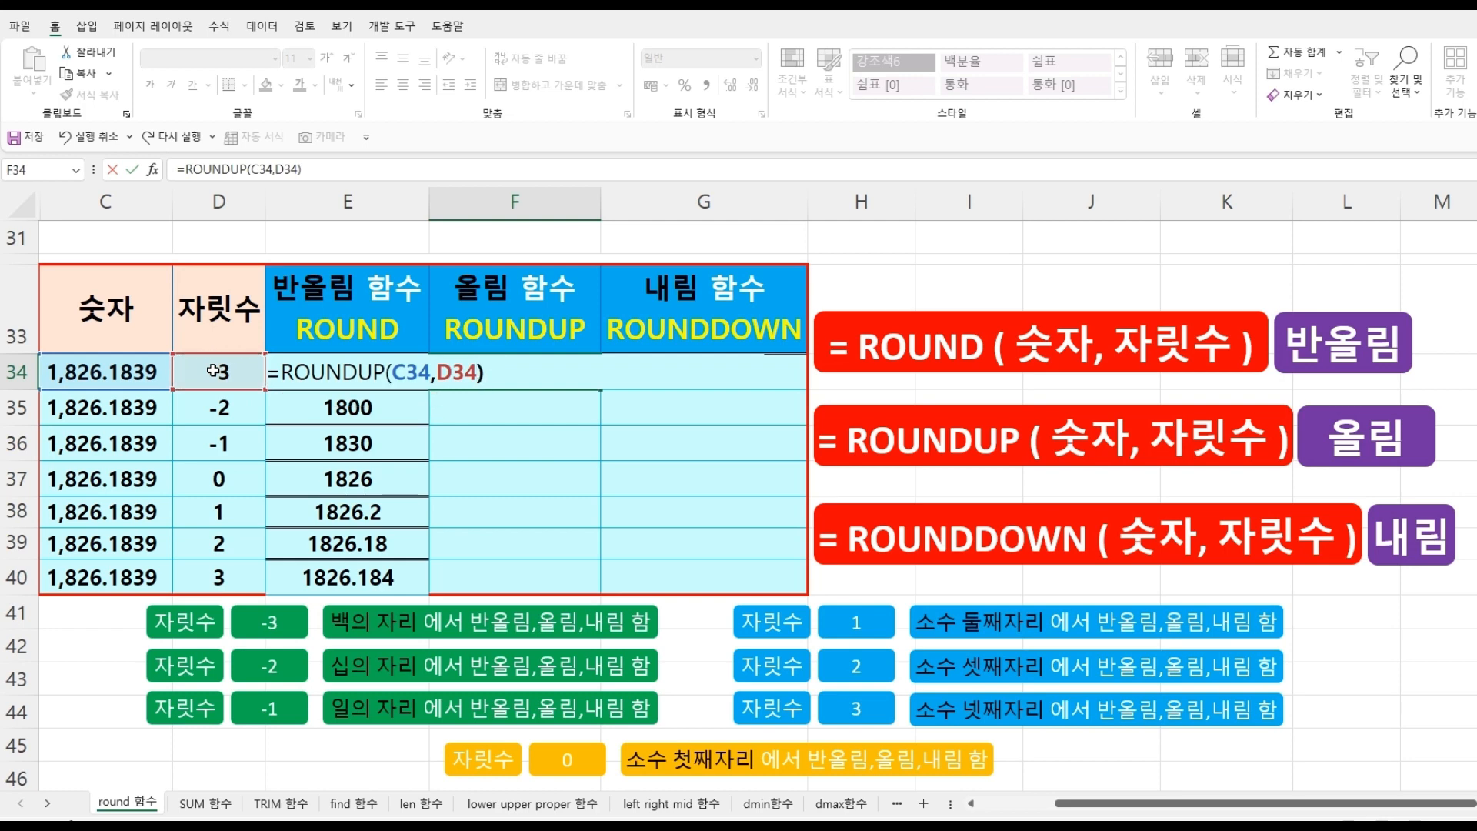
key("ctrl+Return")
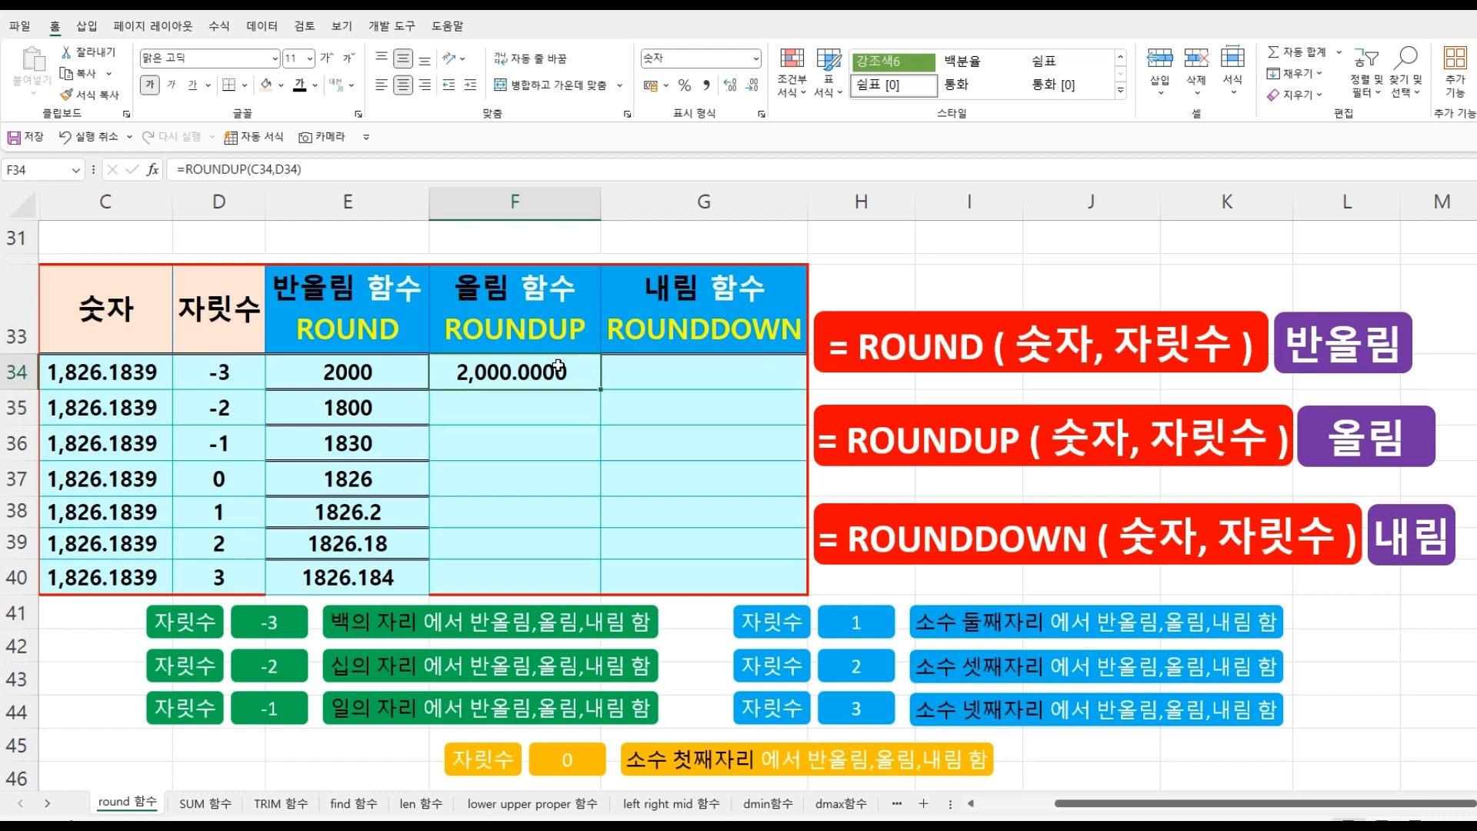
left_click_drag(600, 388, 601, 590)
Set the number format of the ROUNDUP results in F34:F40 to the General (일반) category.
right_click(503, 372)
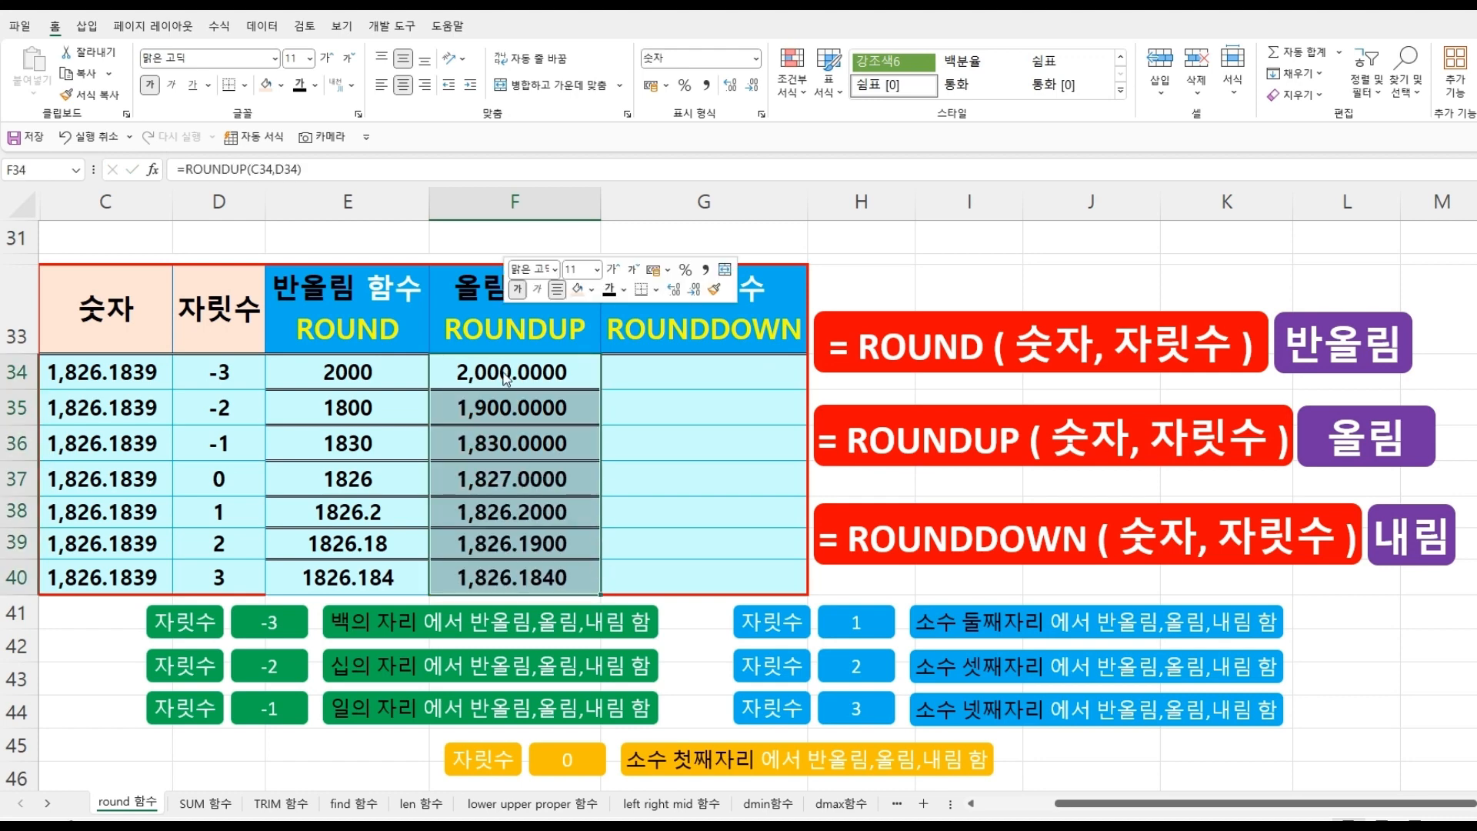
left_click(569, 699)
left_click(395, 454)
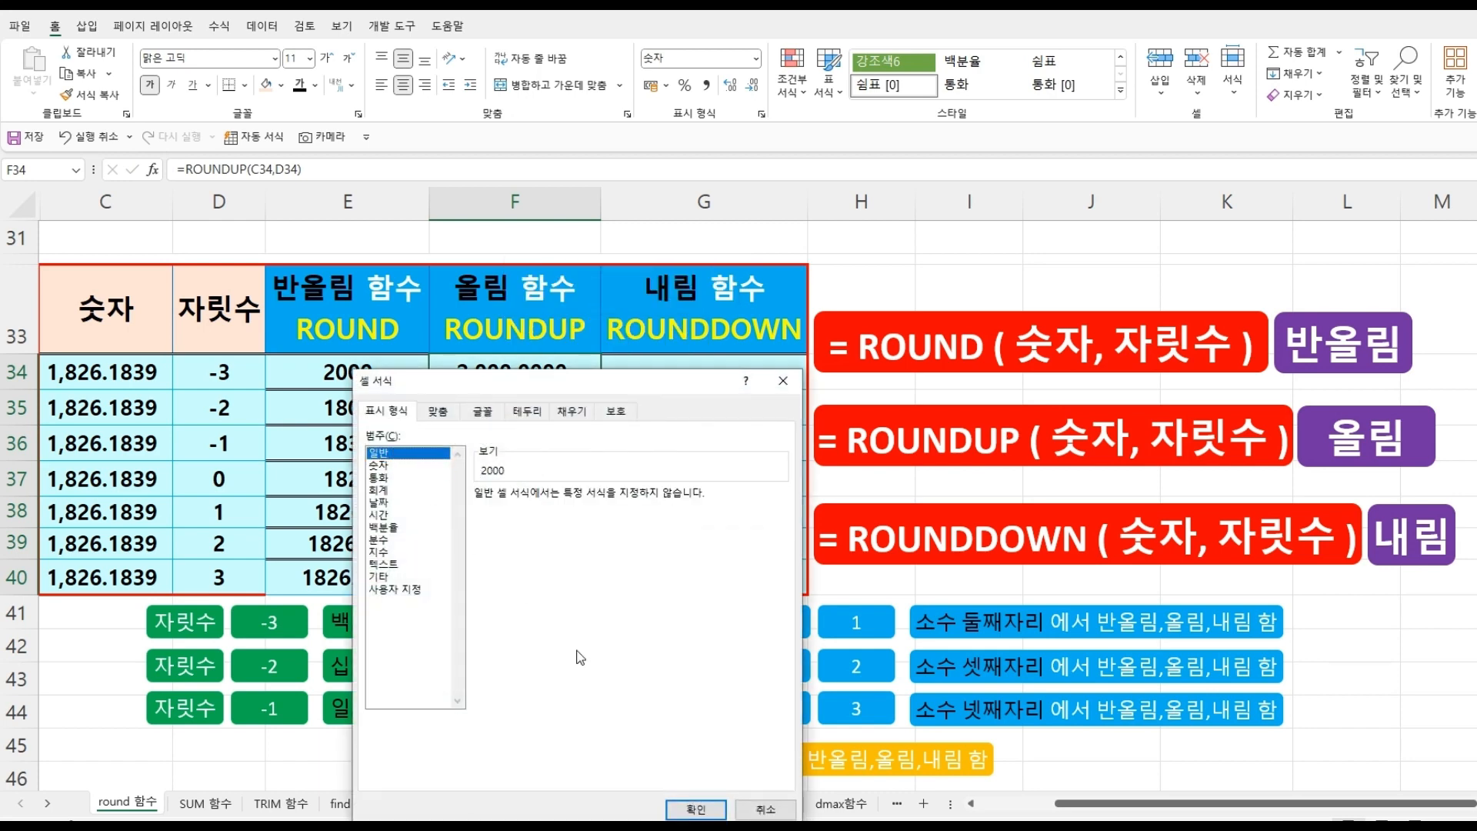
left_click(695, 809)
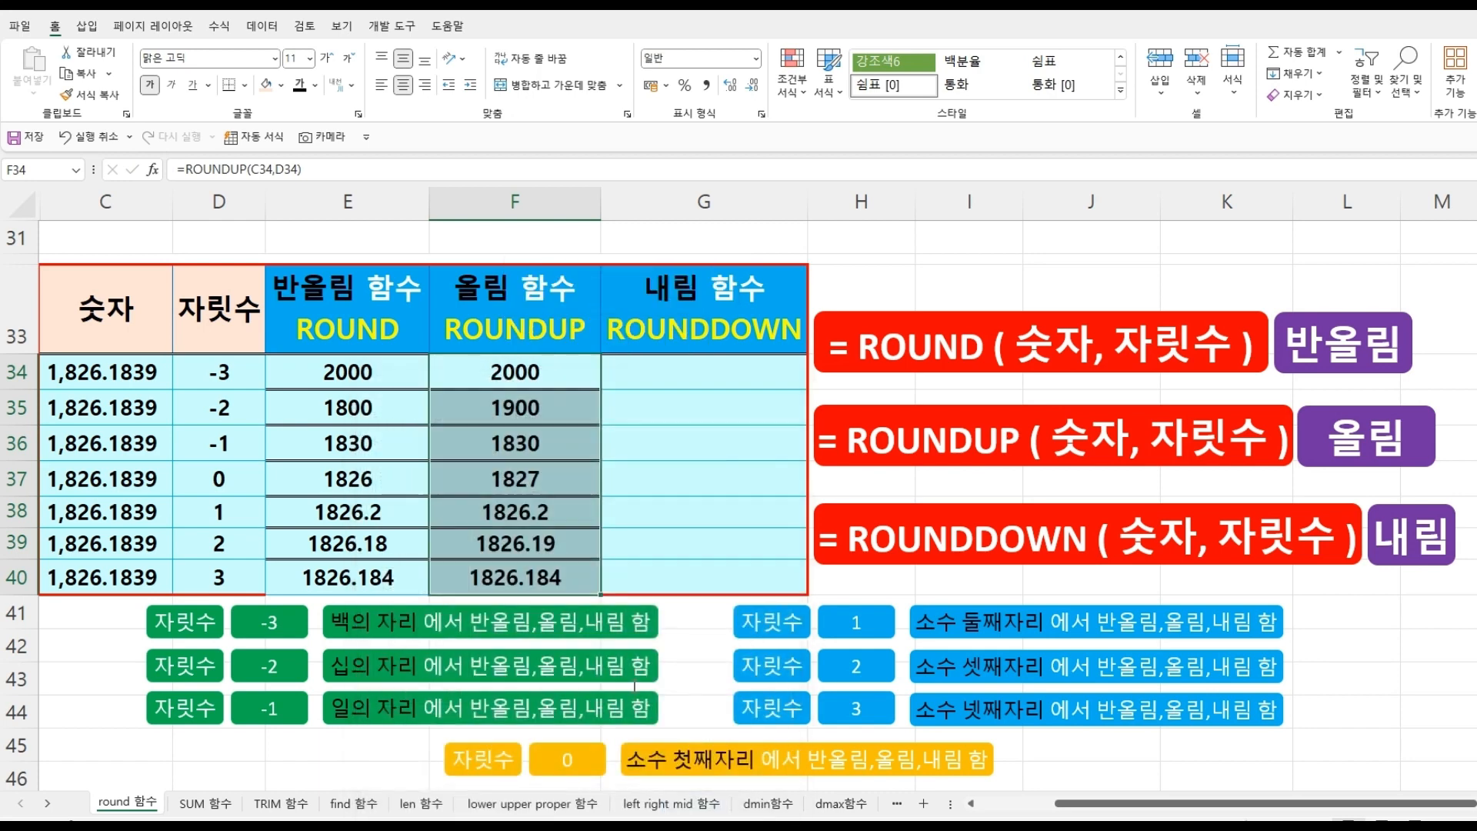
left_click(472, 372)
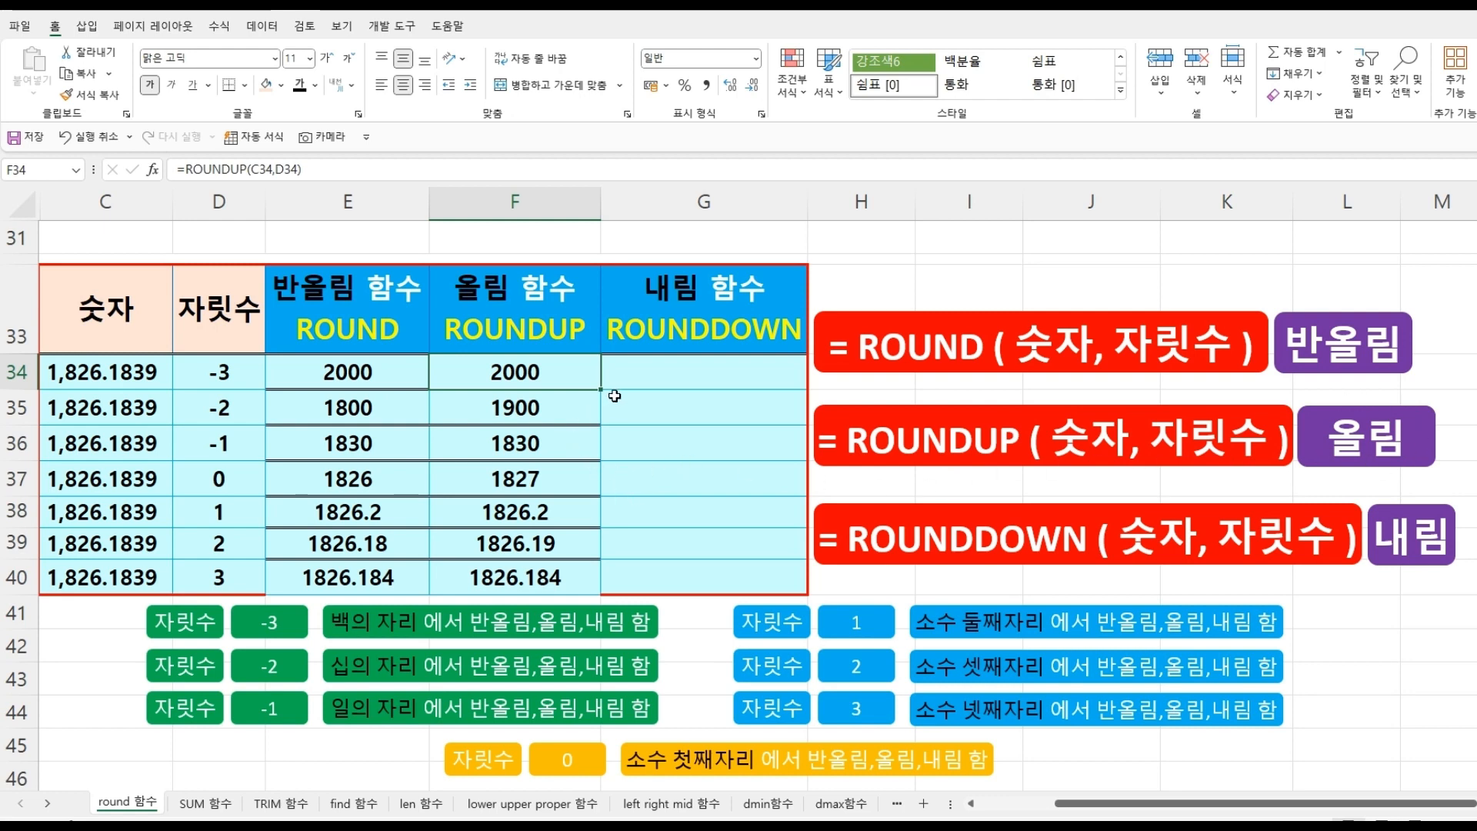
Enter =ROUNDDOWN(C34,D34) in cell G34 and copy the formula down through G40.
left_click(637, 377)
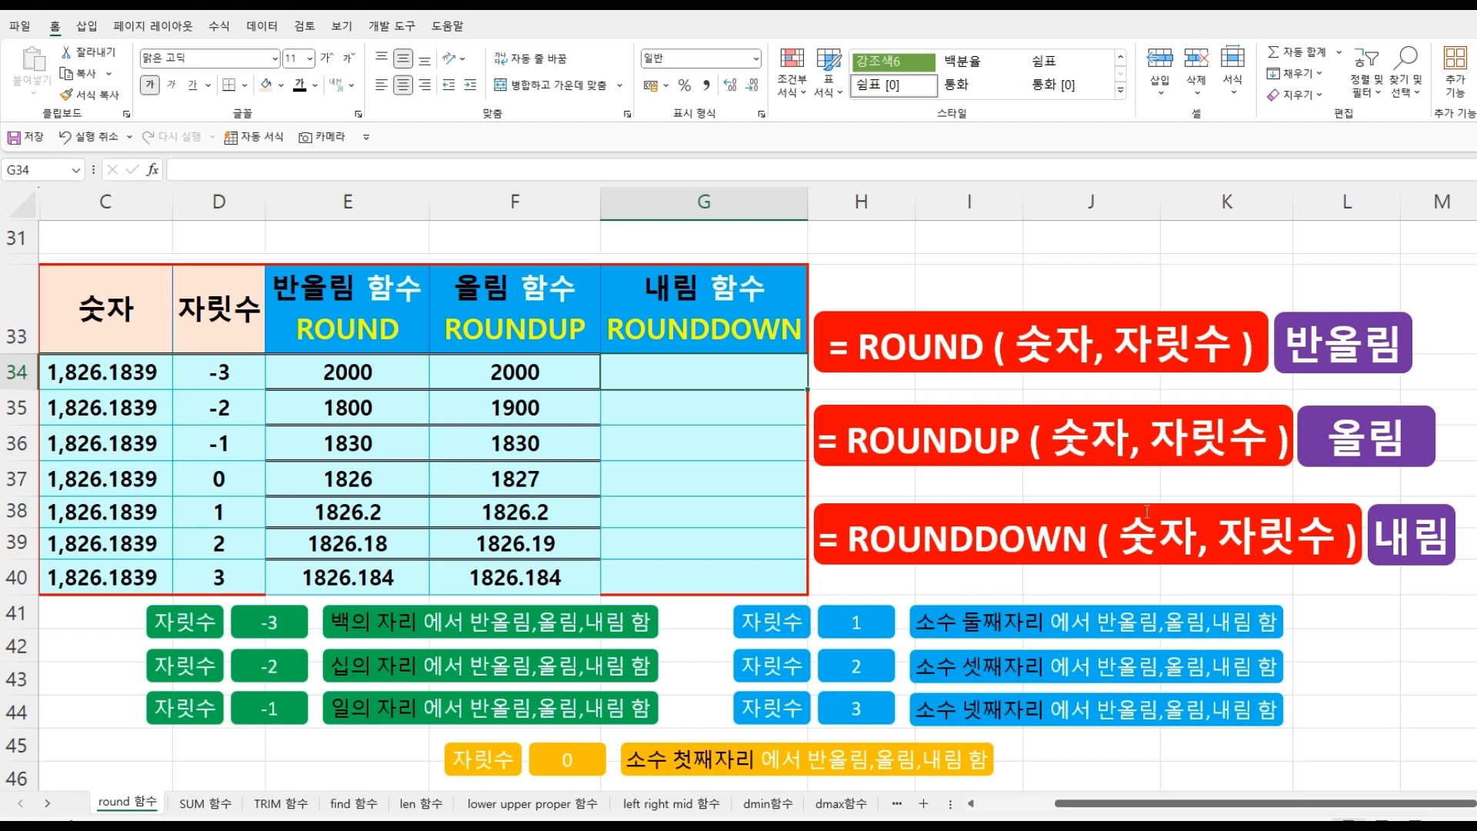
type("=ro")
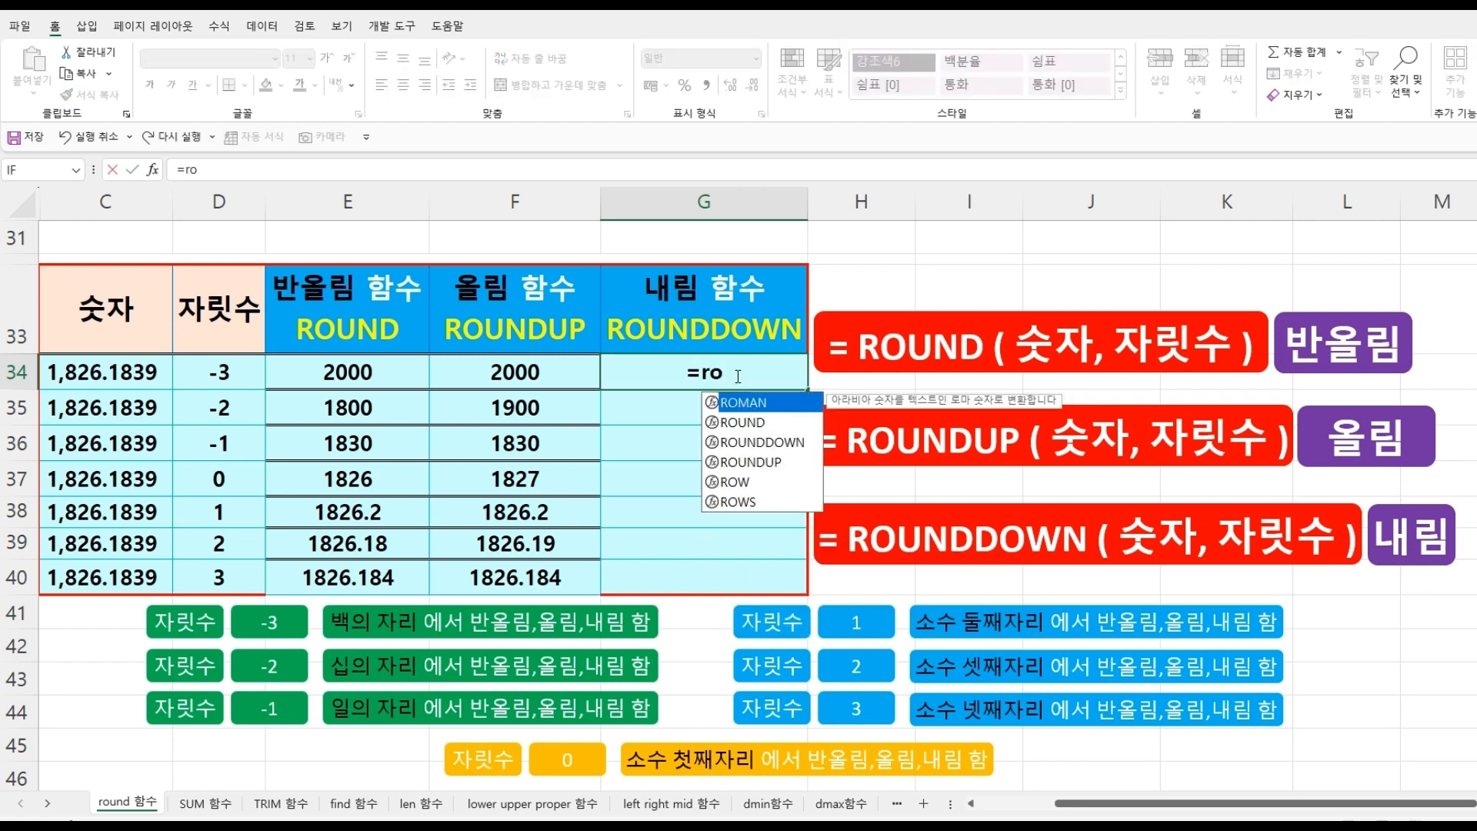
double_click(747, 442)
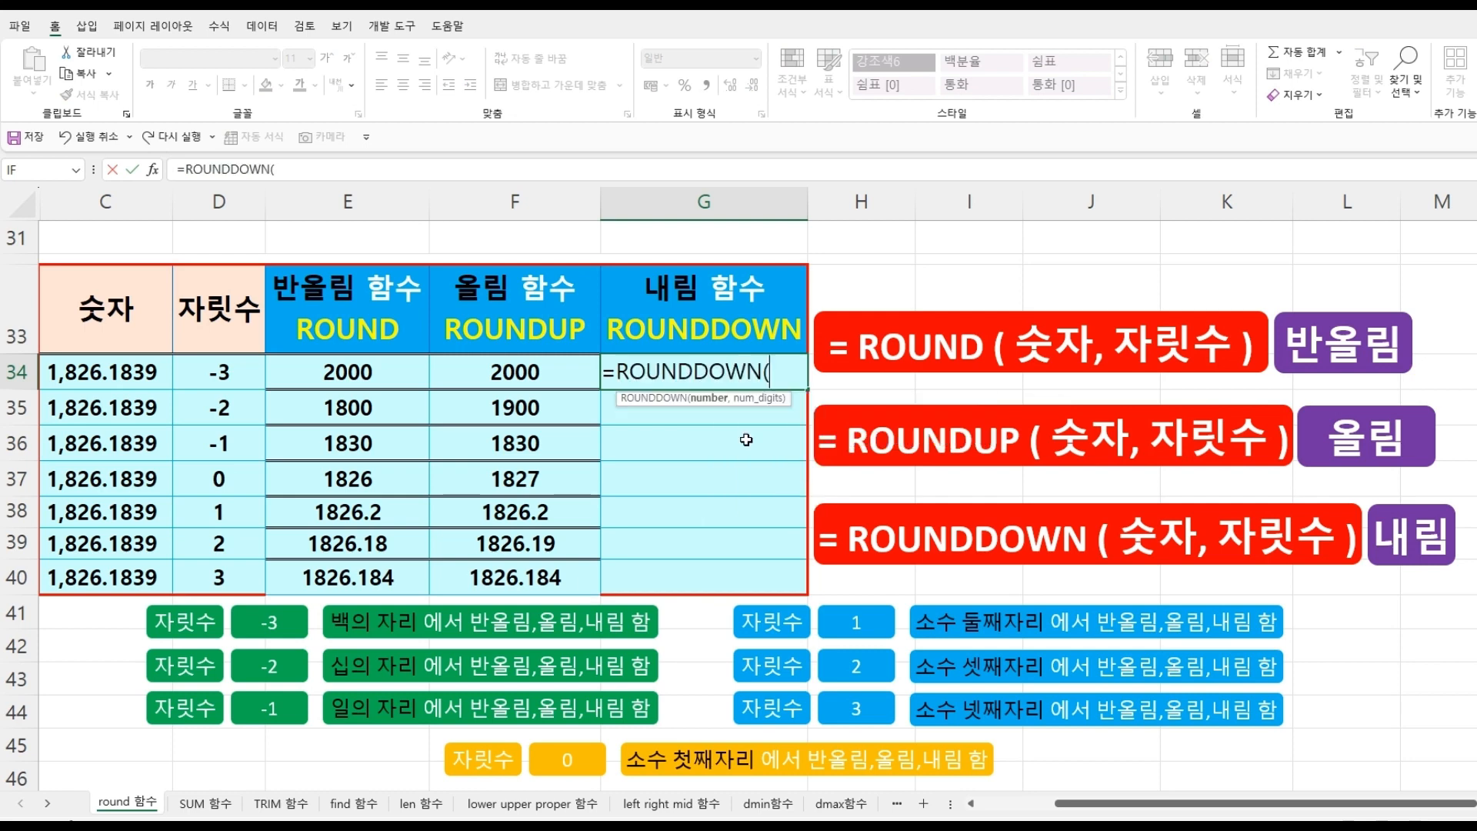
left_click(149, 370)
type(",")
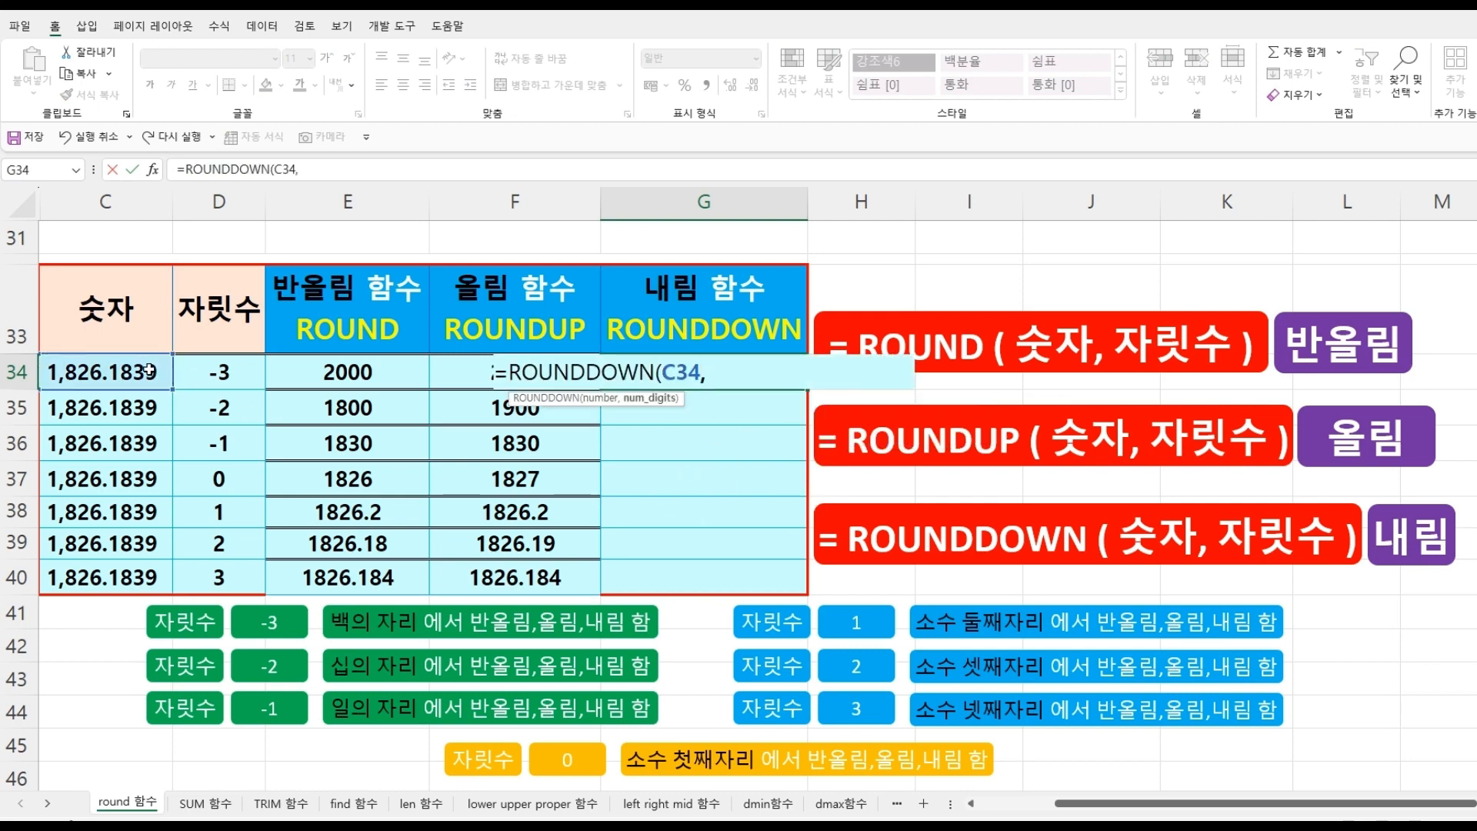
left_click(210, 370)
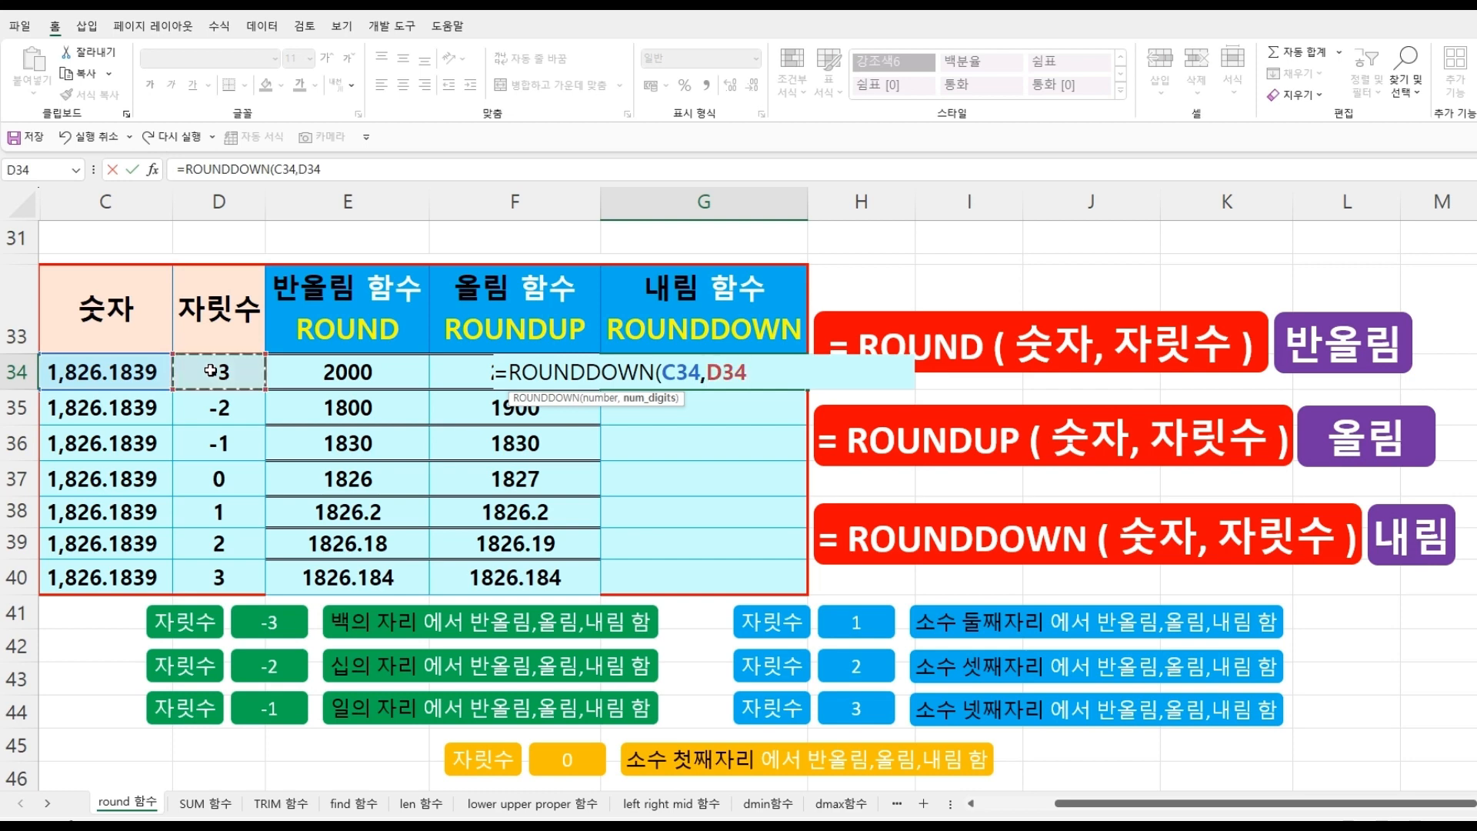
type(")")
key("Return")
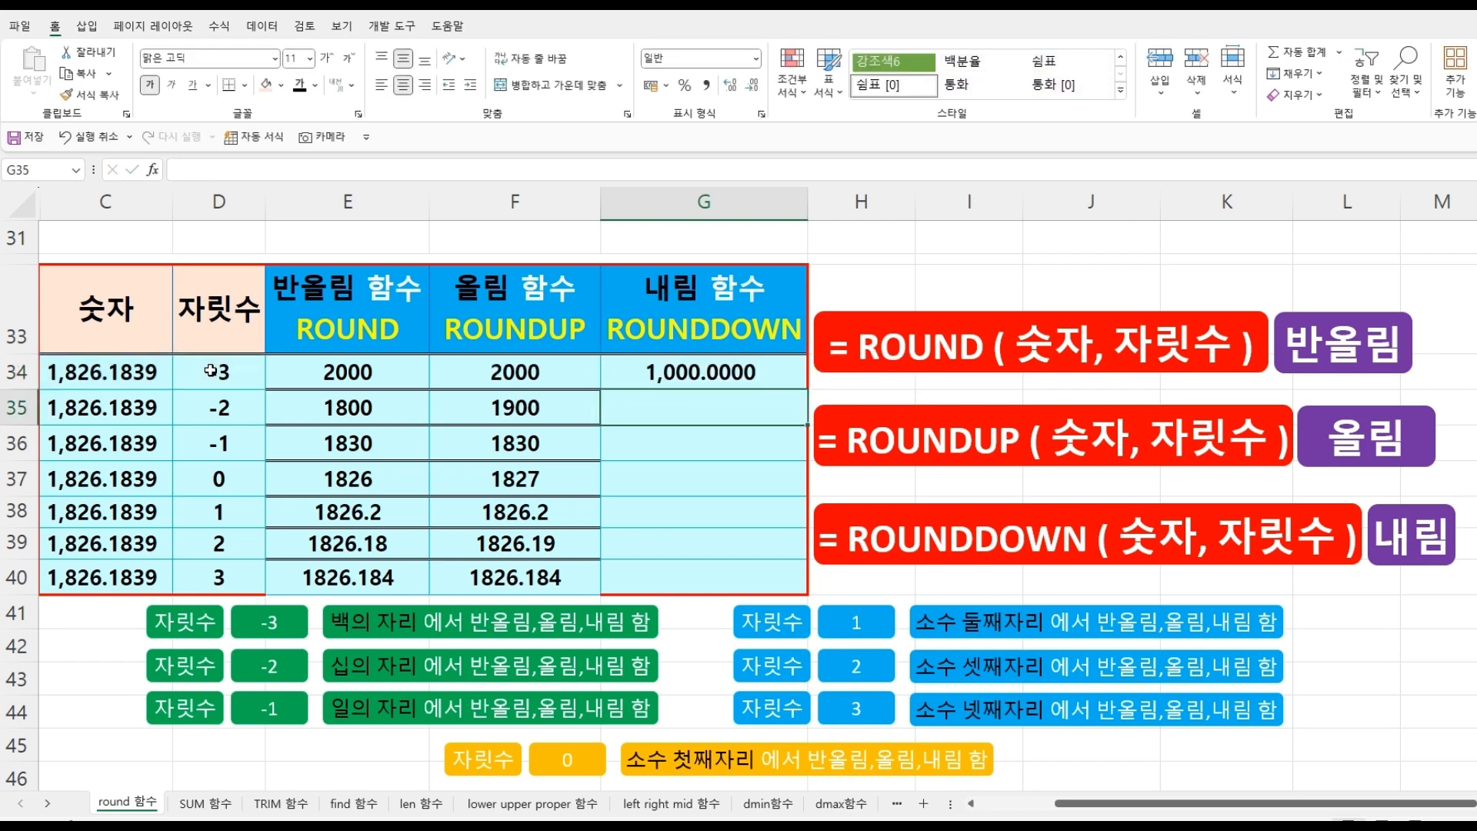
left_click(697, 381)
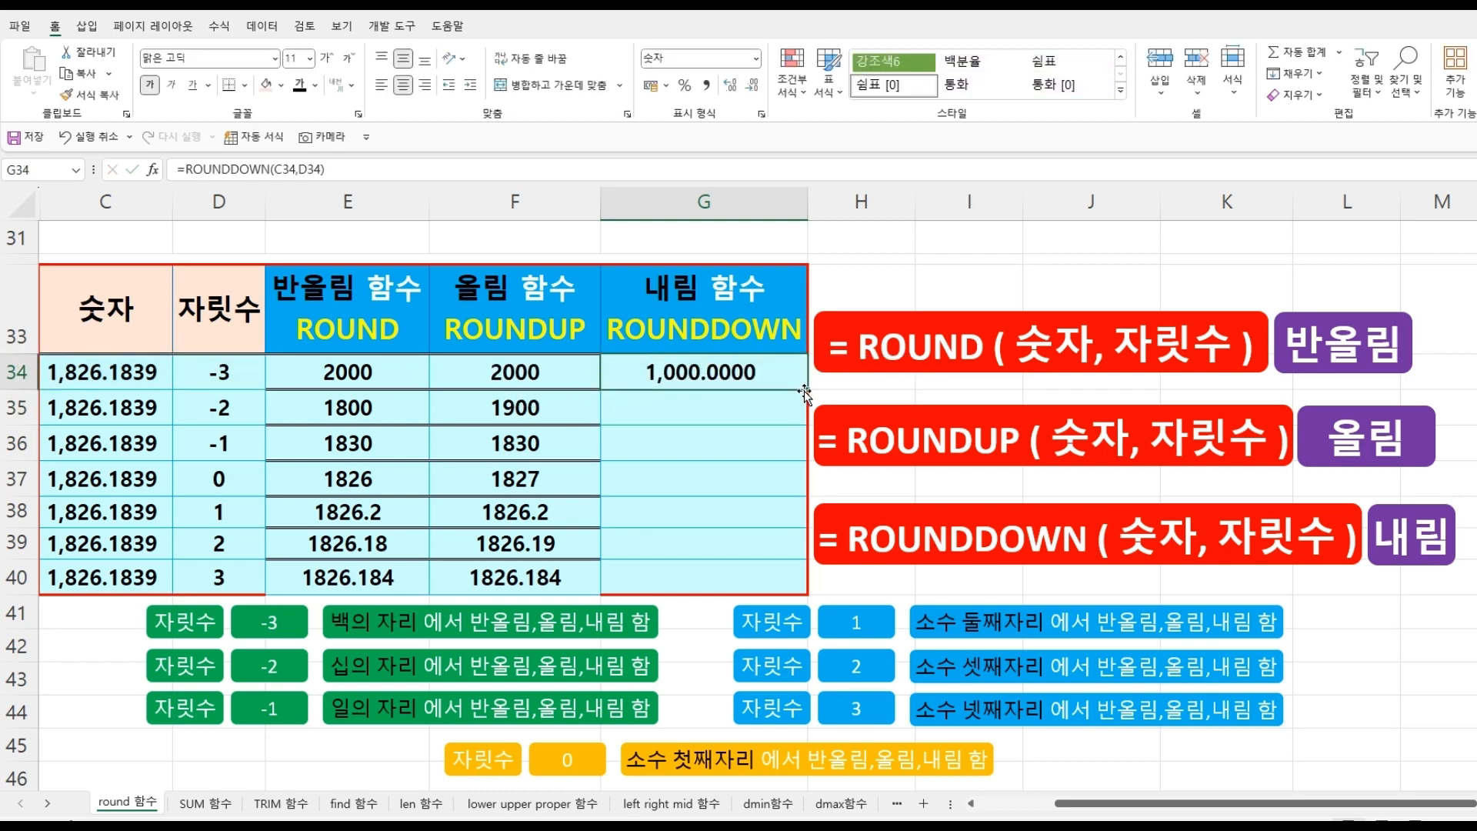
left_click_drag(804, 394, 784, 588)
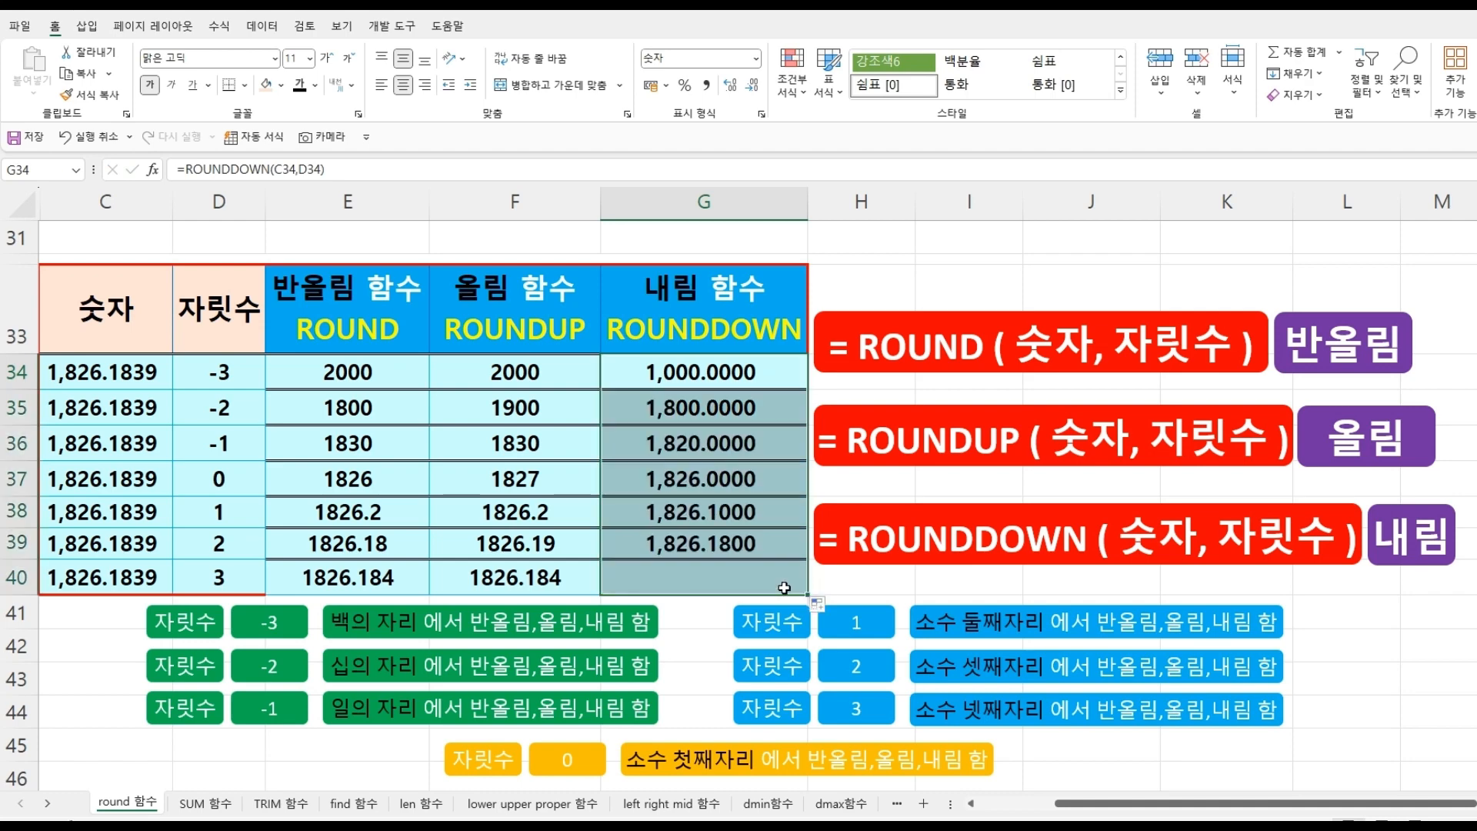
Set the number format of the ROUNDDOWN results in G34:G40 to the General (일반) category.
right_click(636, 370)
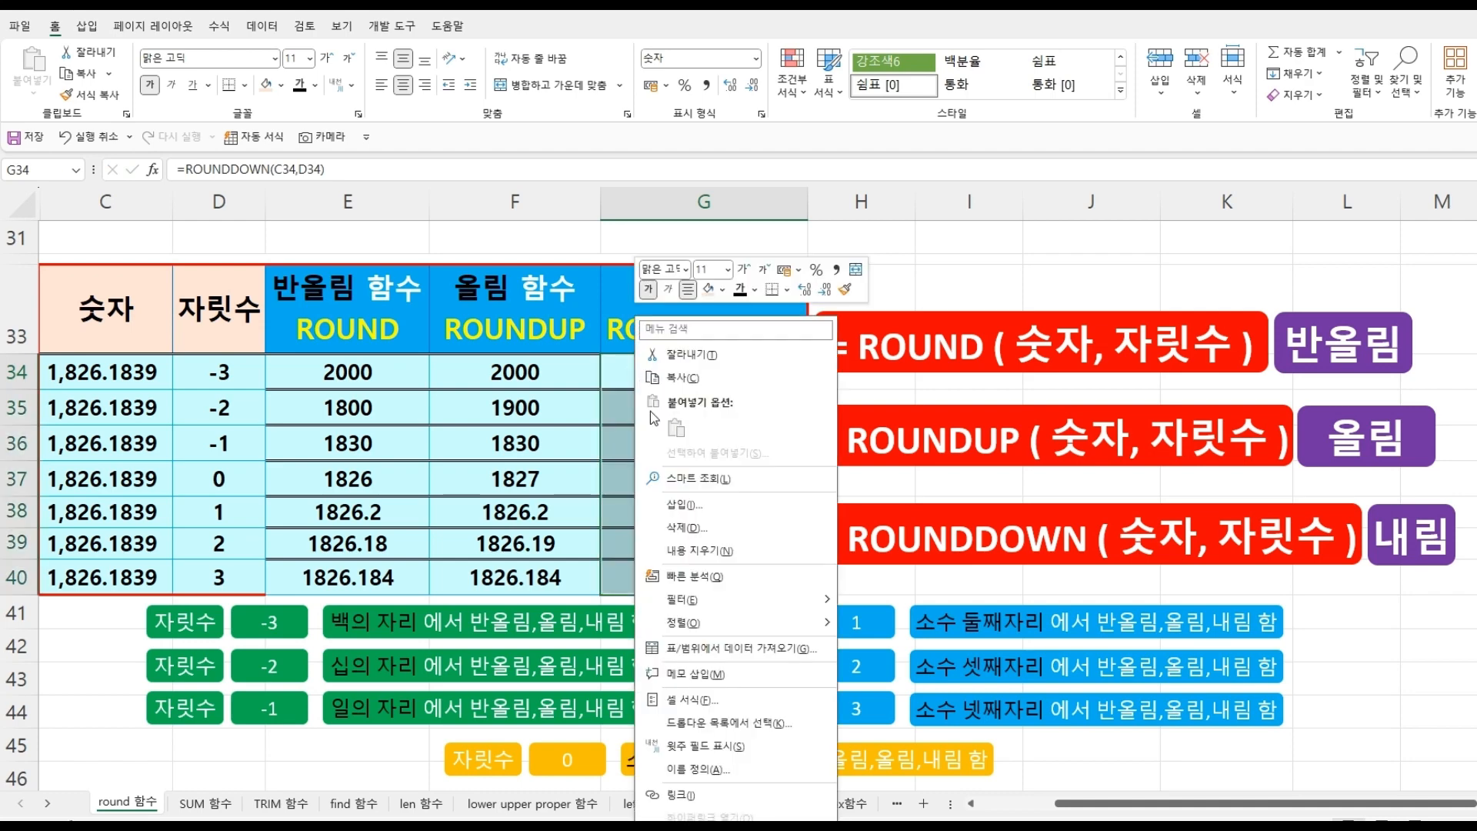
left_click(693, 699)
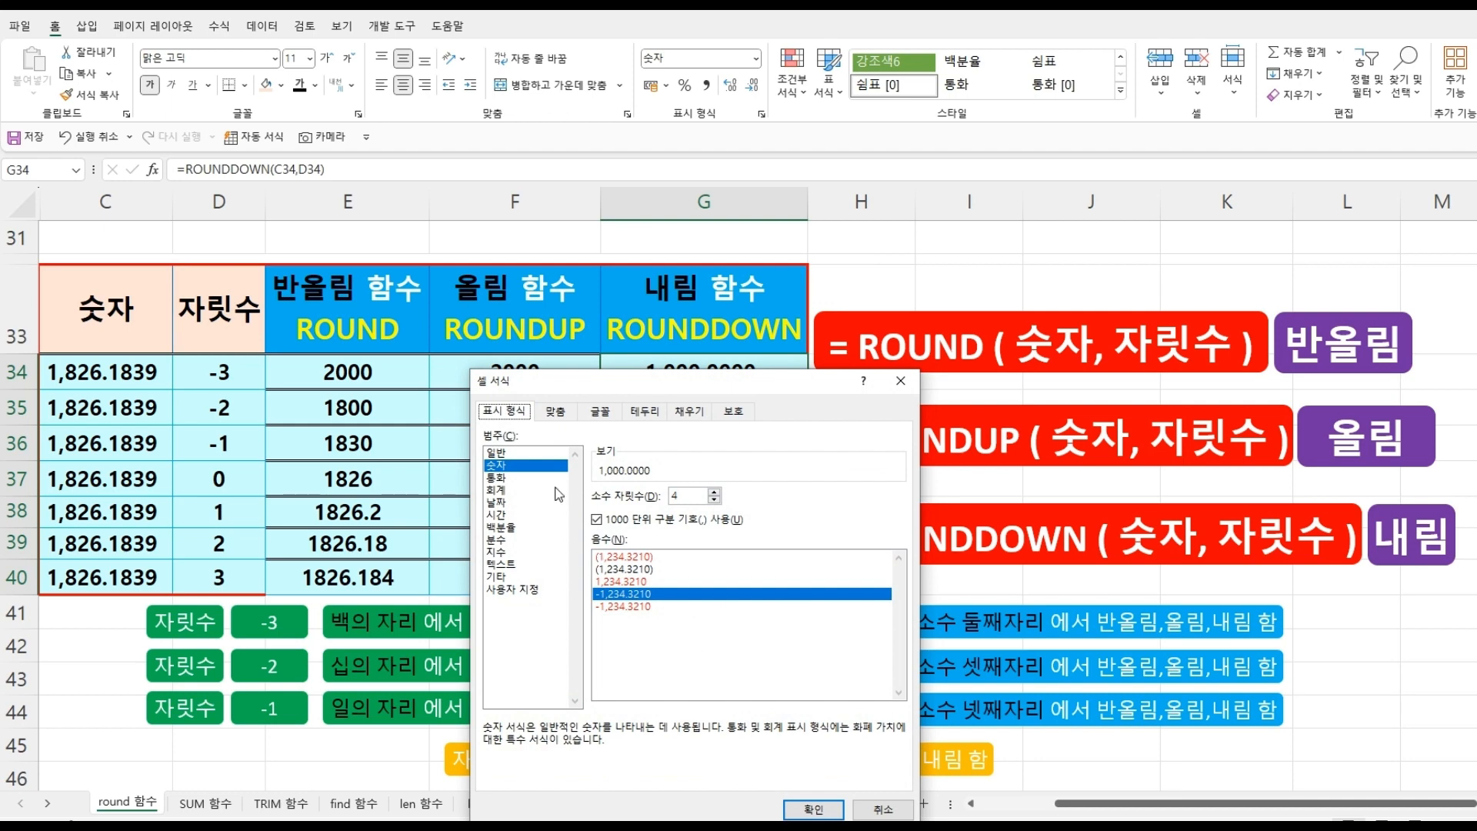
left_click(514, 454)
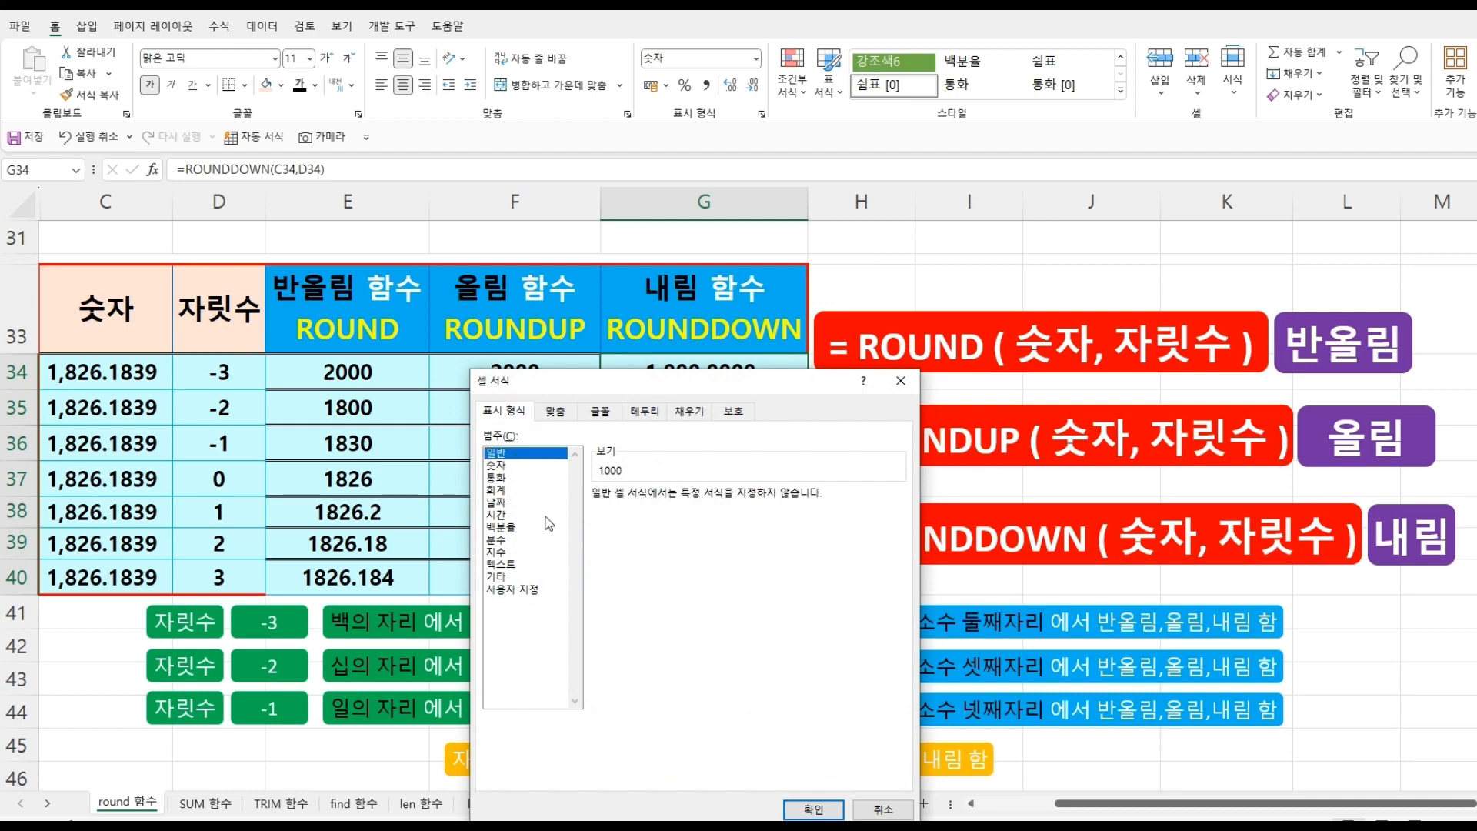
left_click(813, 808)
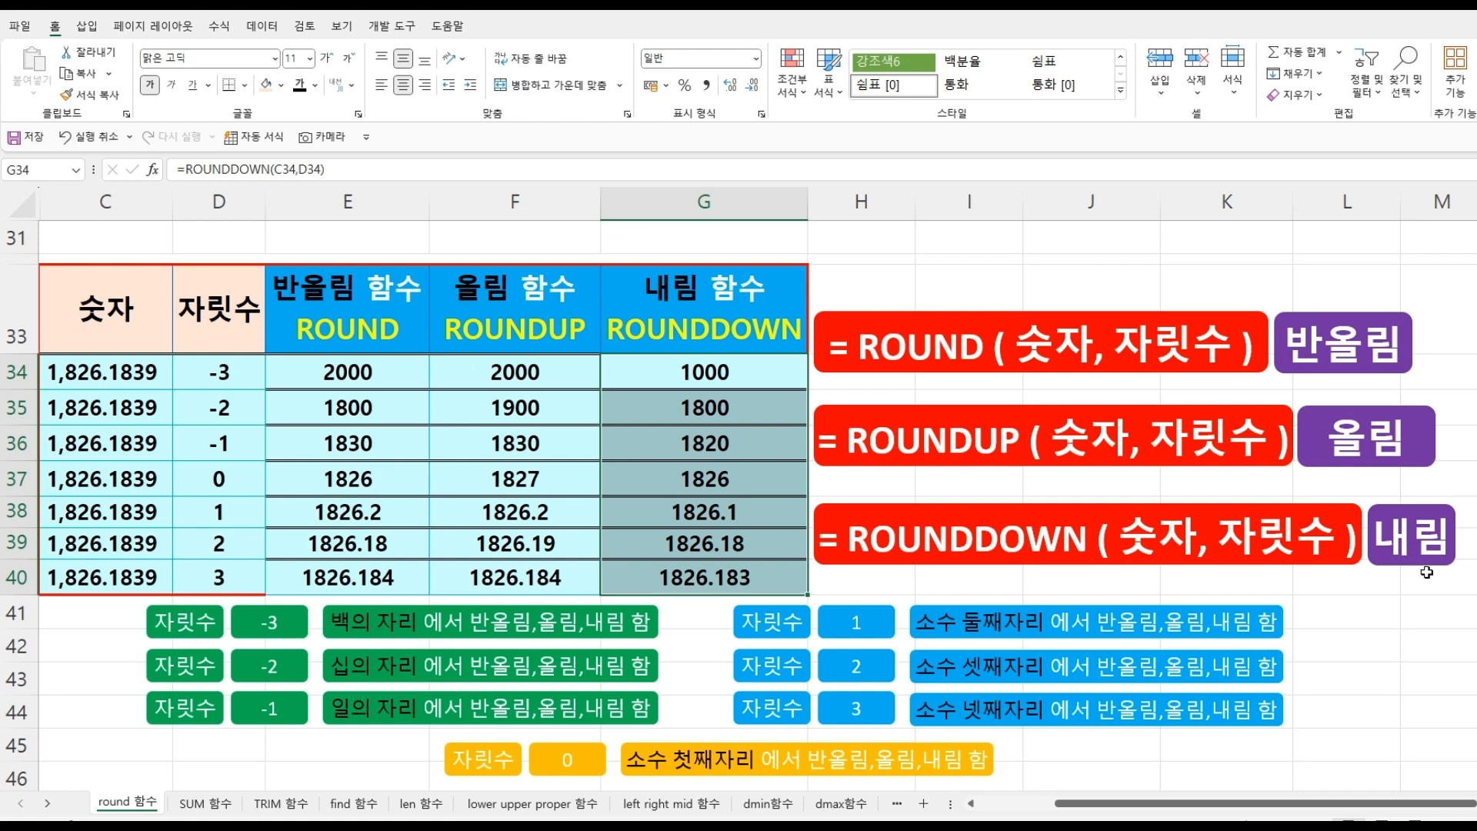
left_click(685, 669)
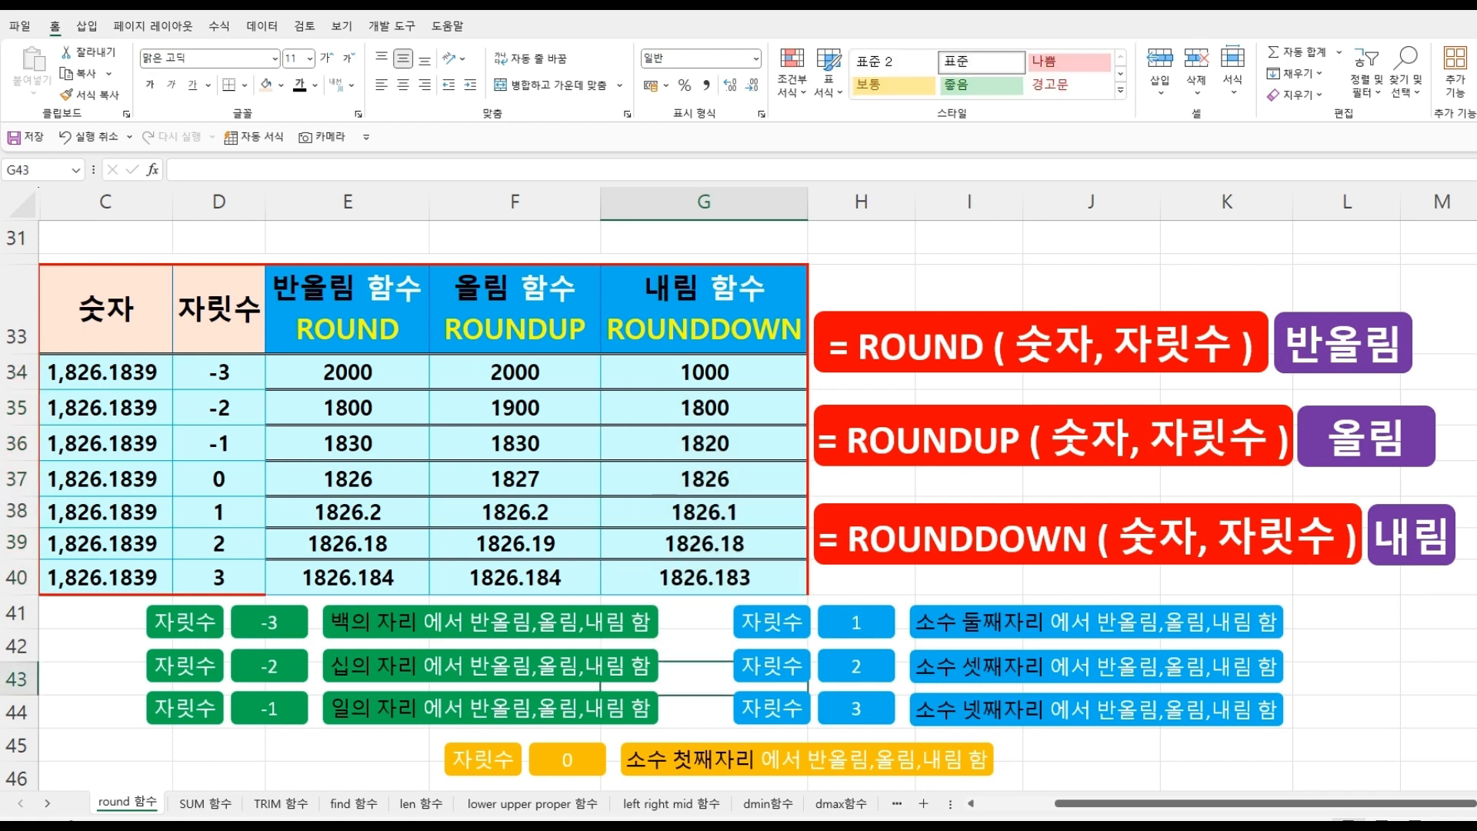
On the SUM 함수 sheet, enter =SUM(E34:E39) in cell E40 and copy the formula across through G40.
left_click(703, 827)
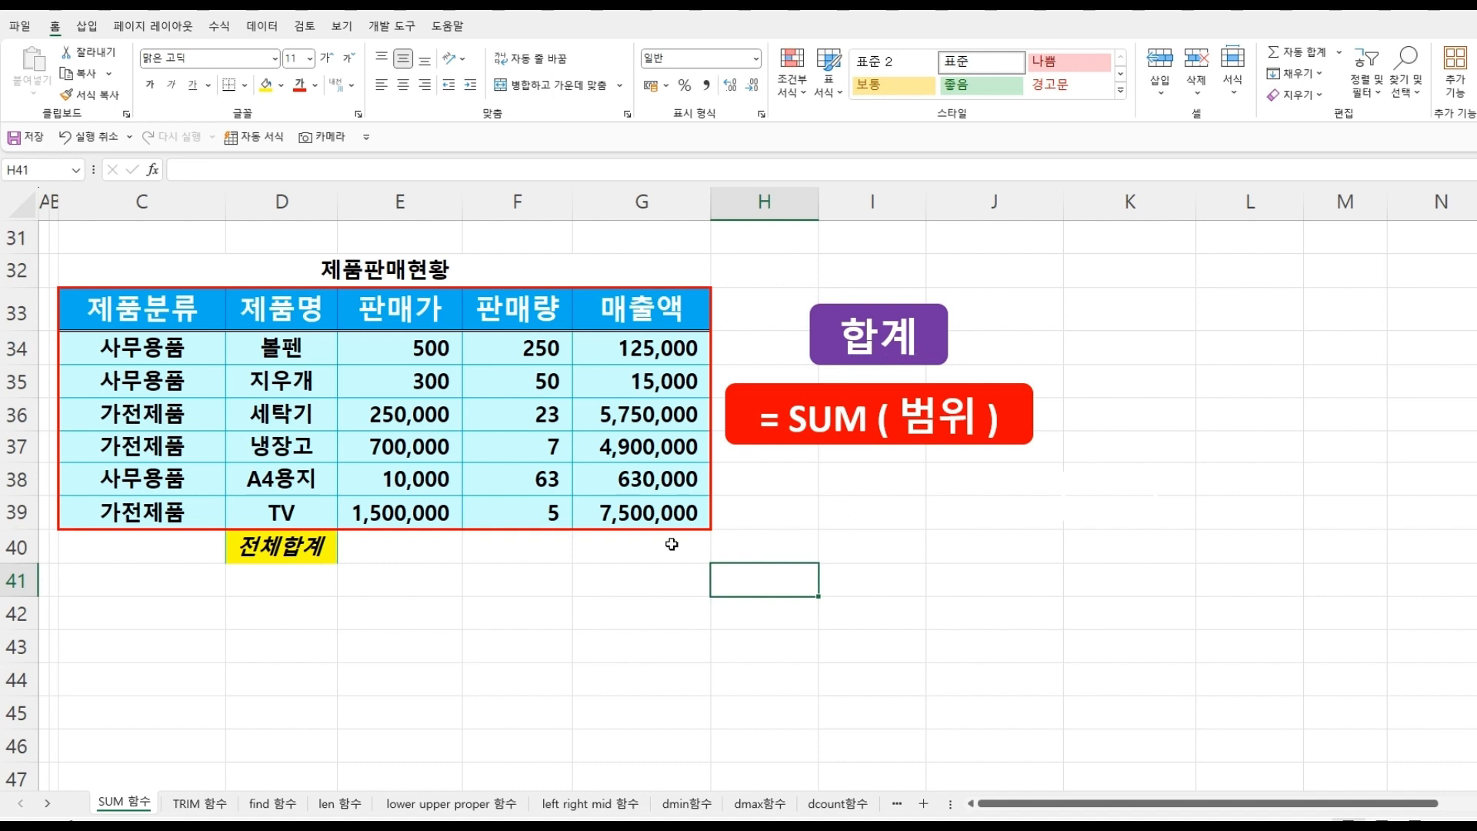
left_click(420, 546)
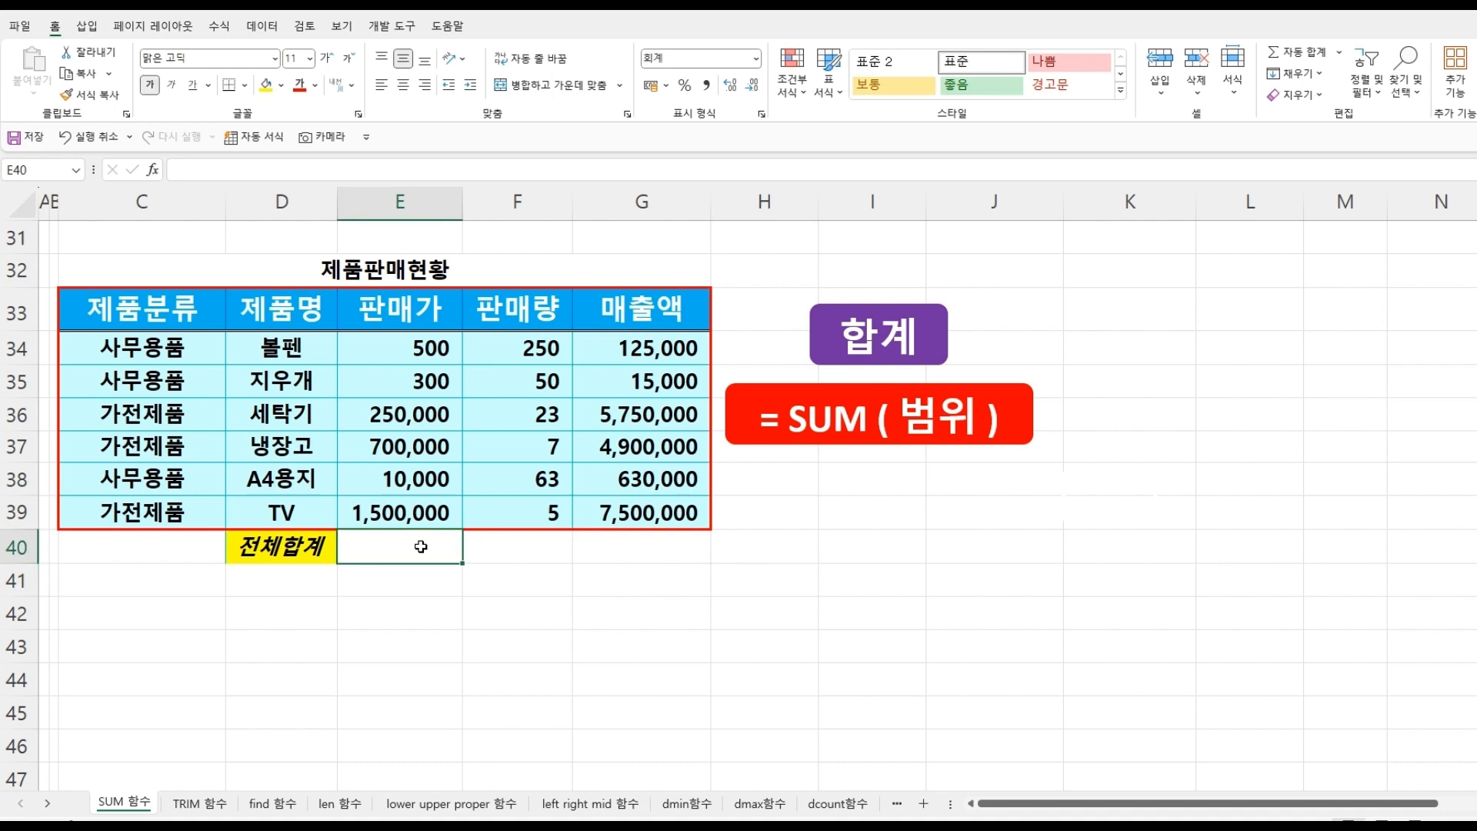
type("=")
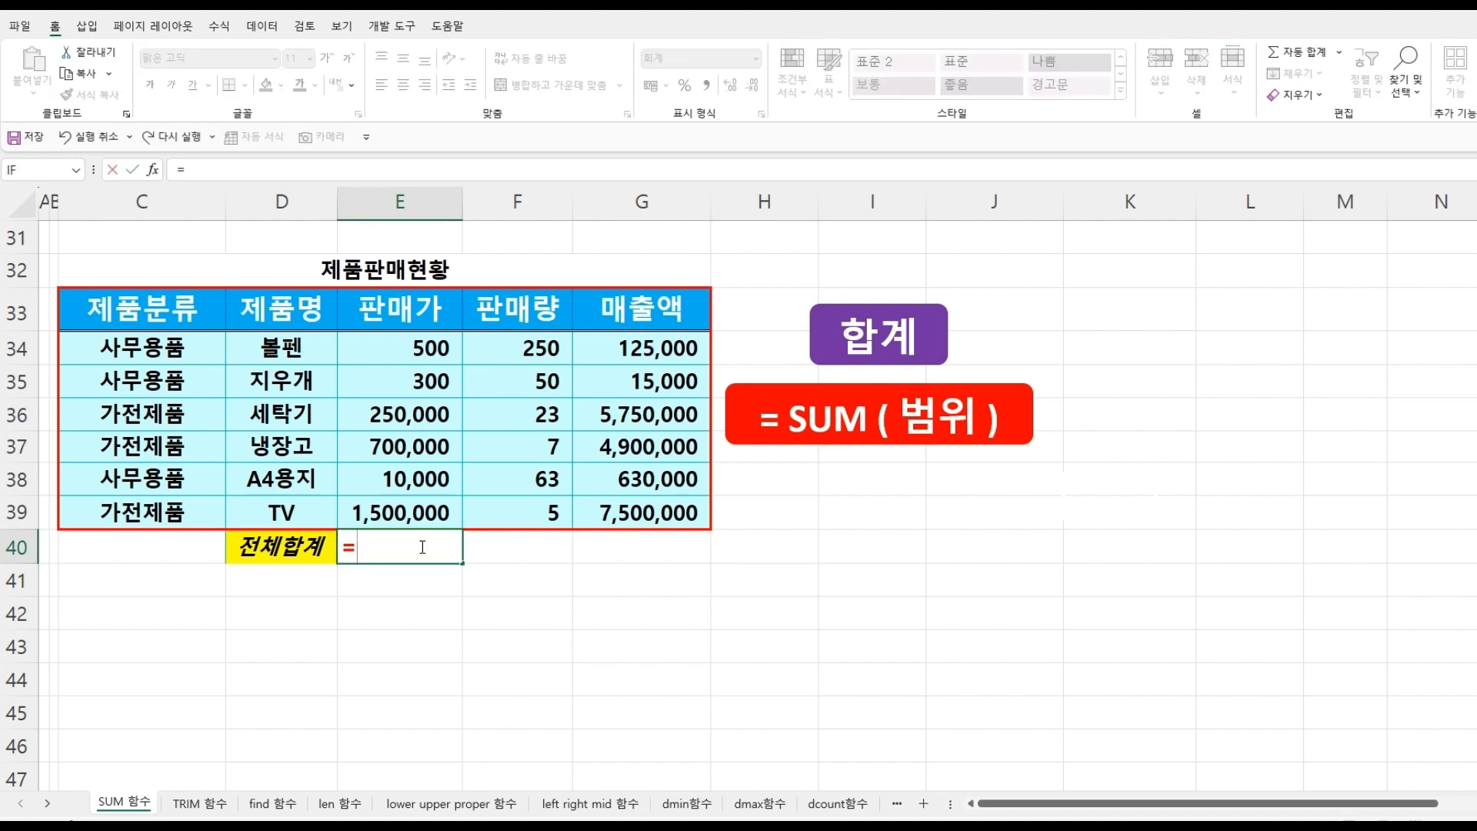
type("s")
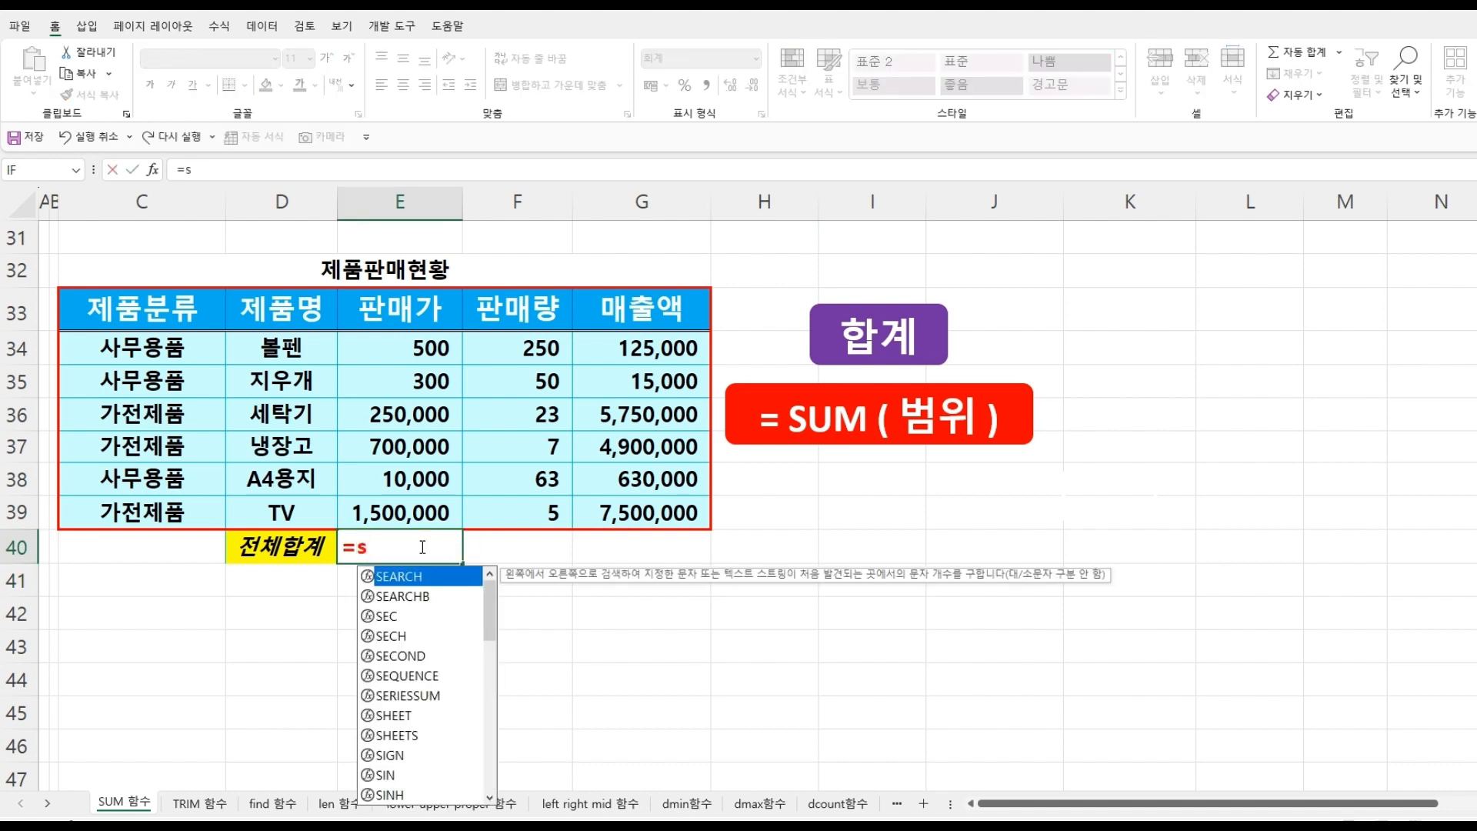
type("u")
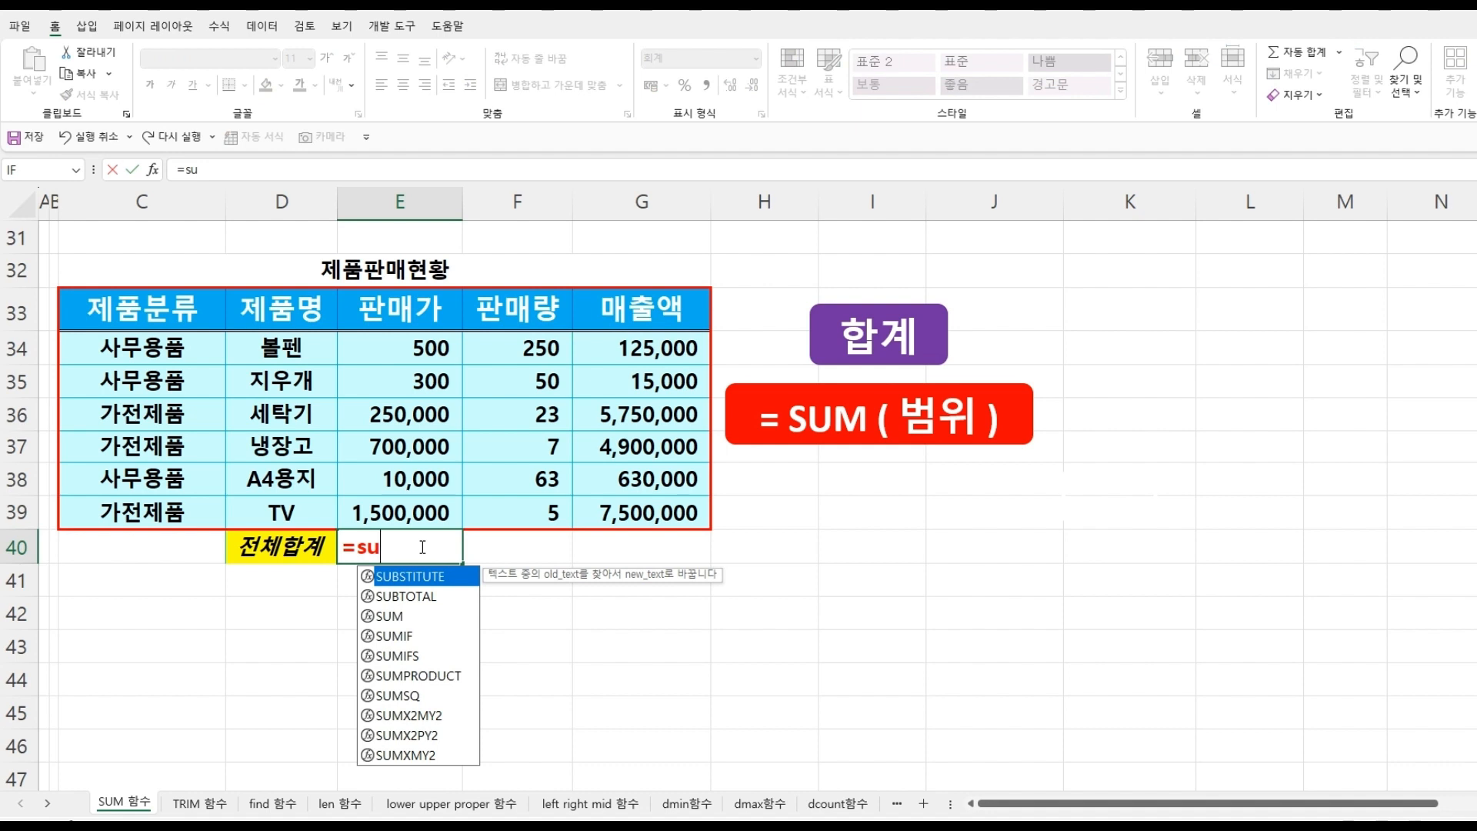
double_click(393, 616)
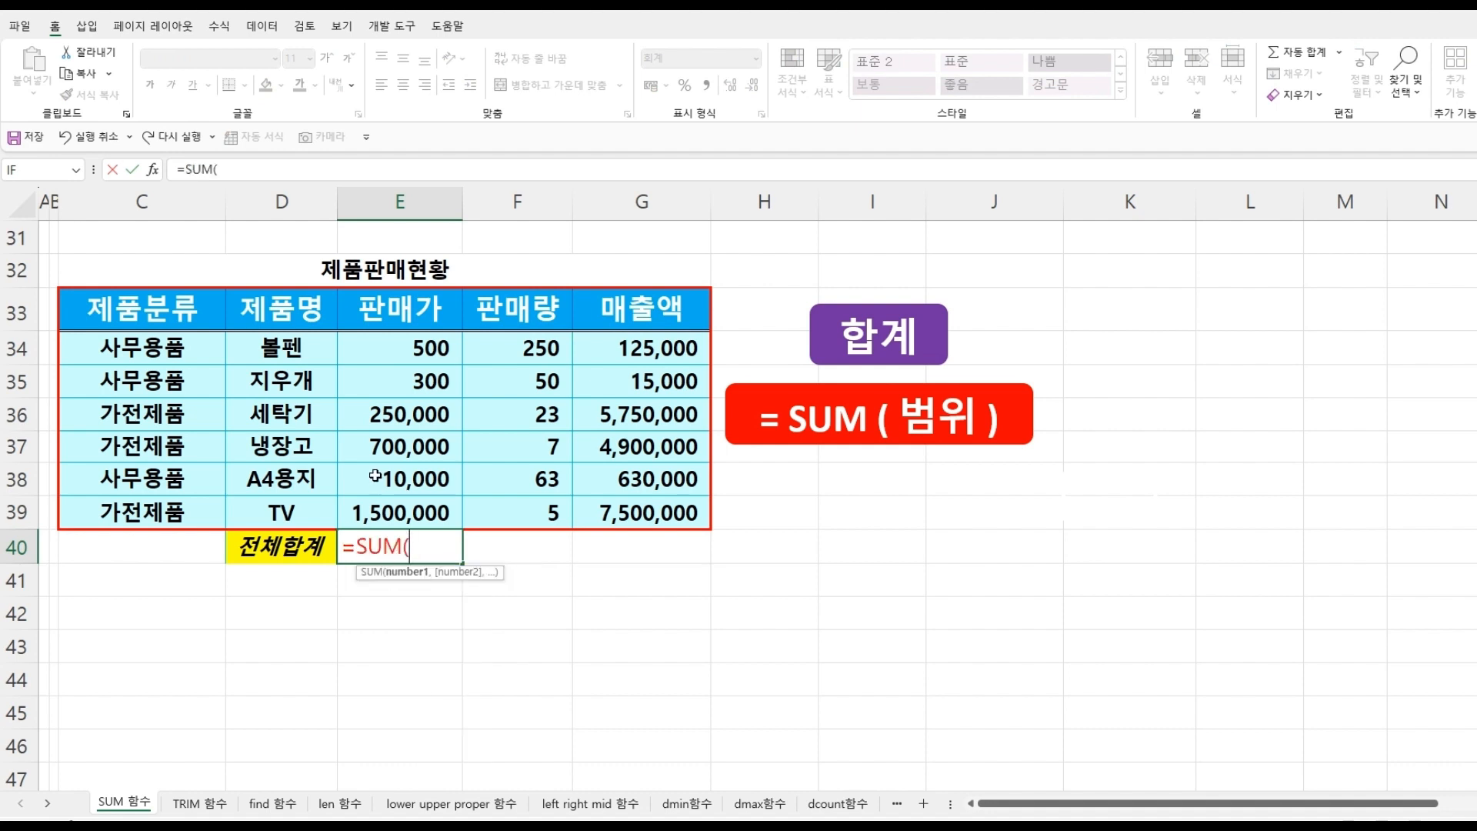
left_click_drag(392, 348, 384, 514)
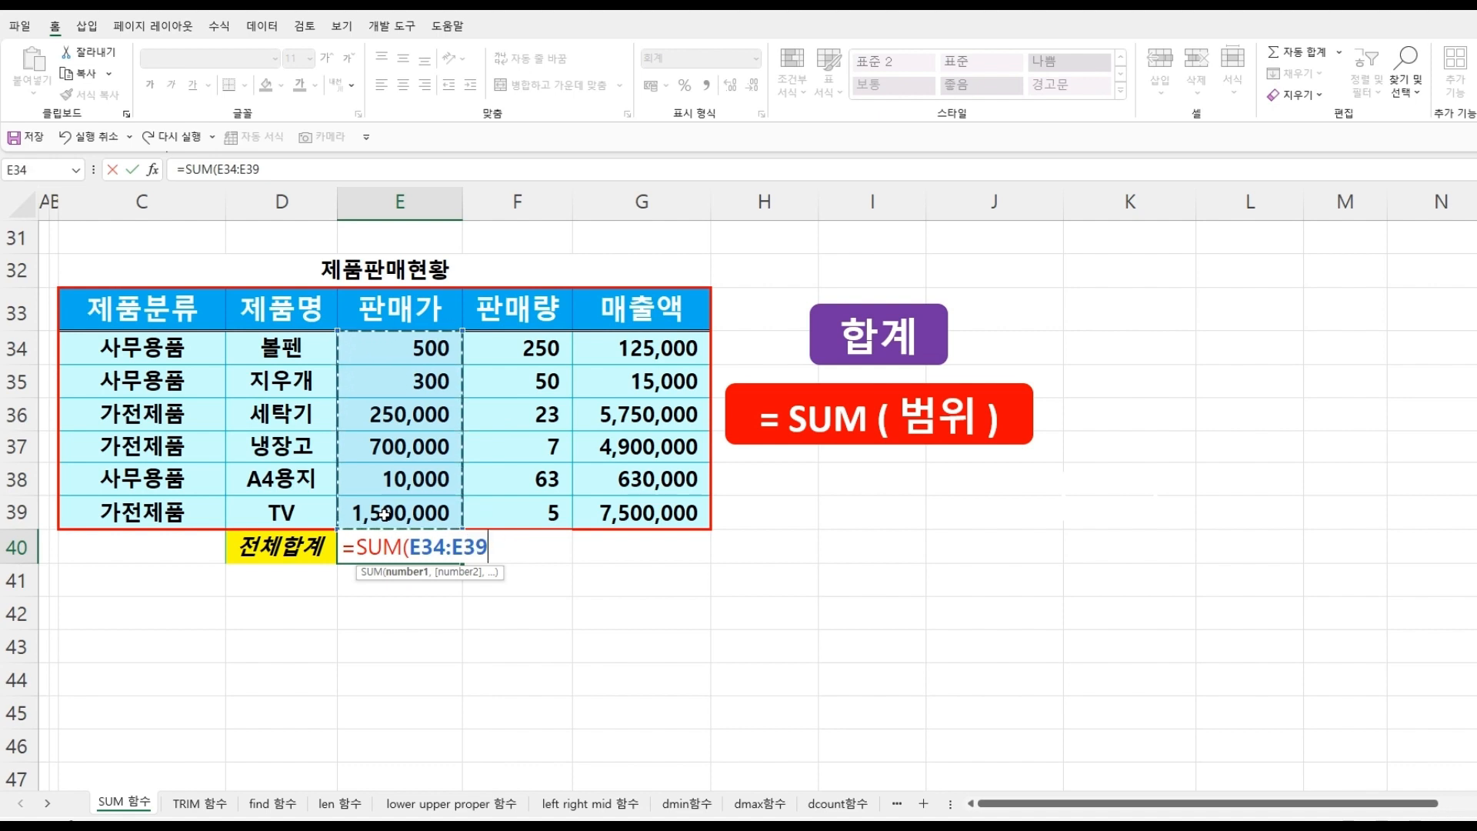
type(")")
key("Return")
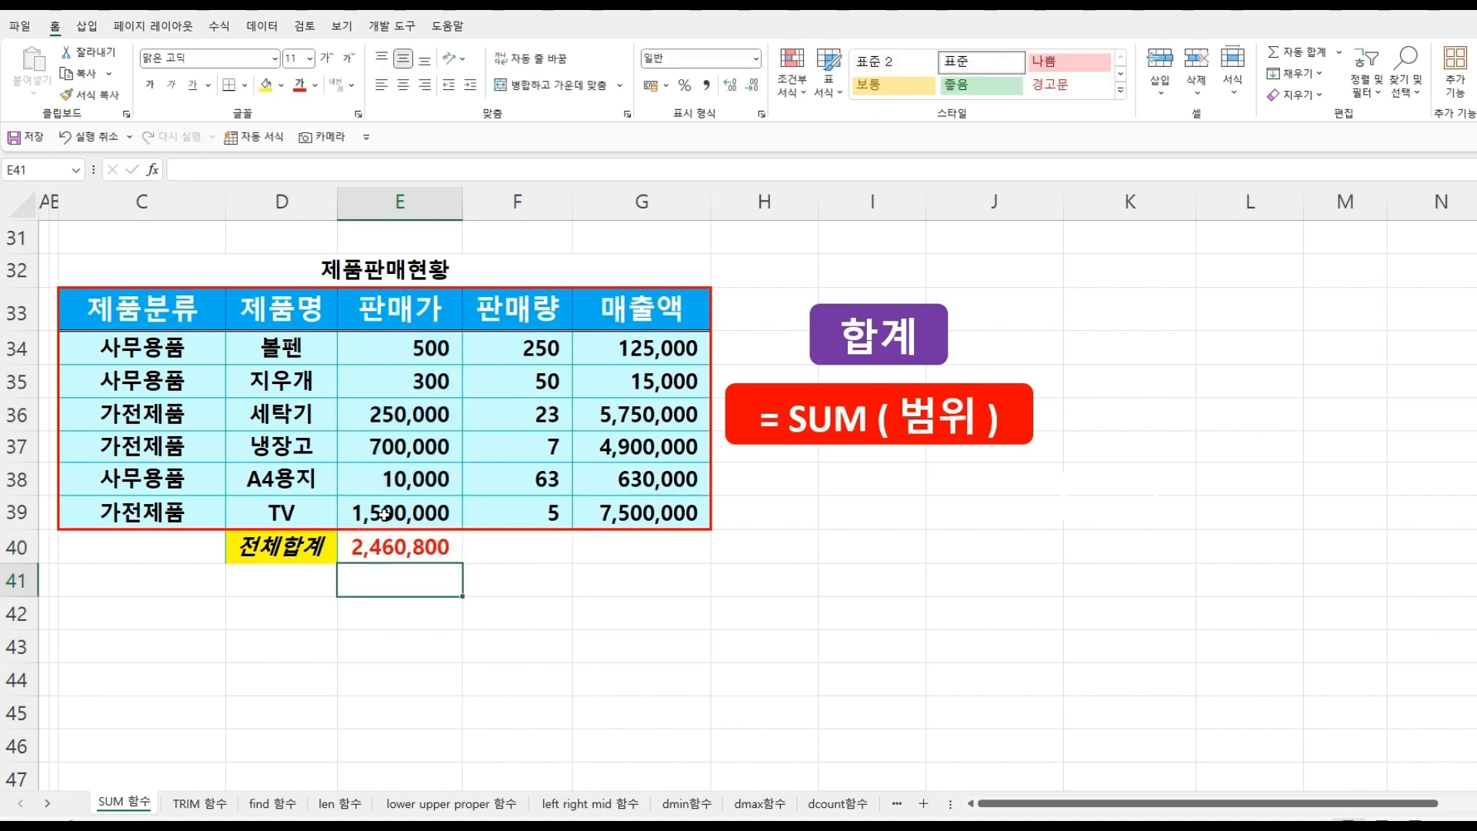
left_click(416, 554)
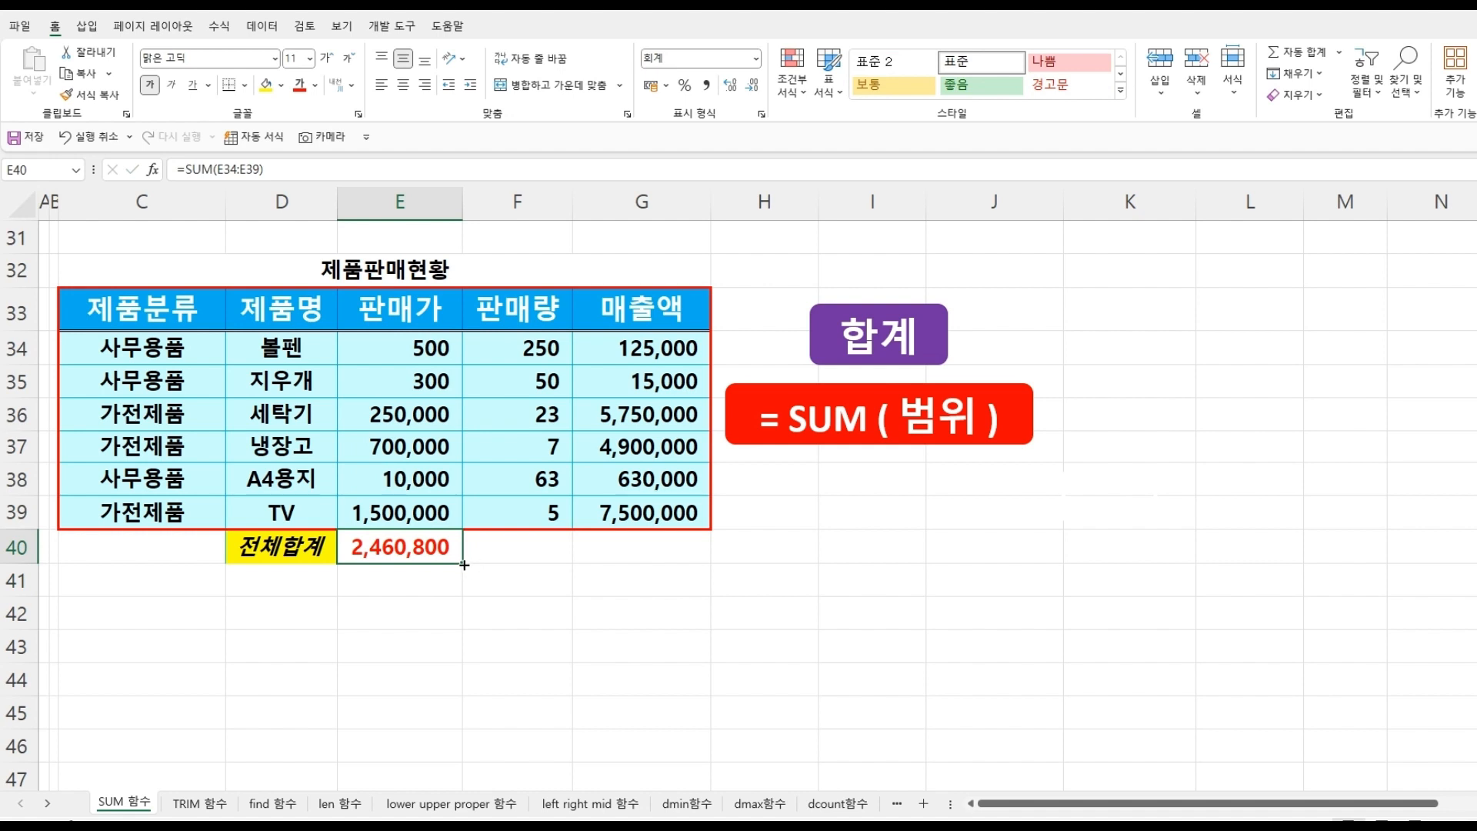
left_click_drag(472, 563, 666, 561)
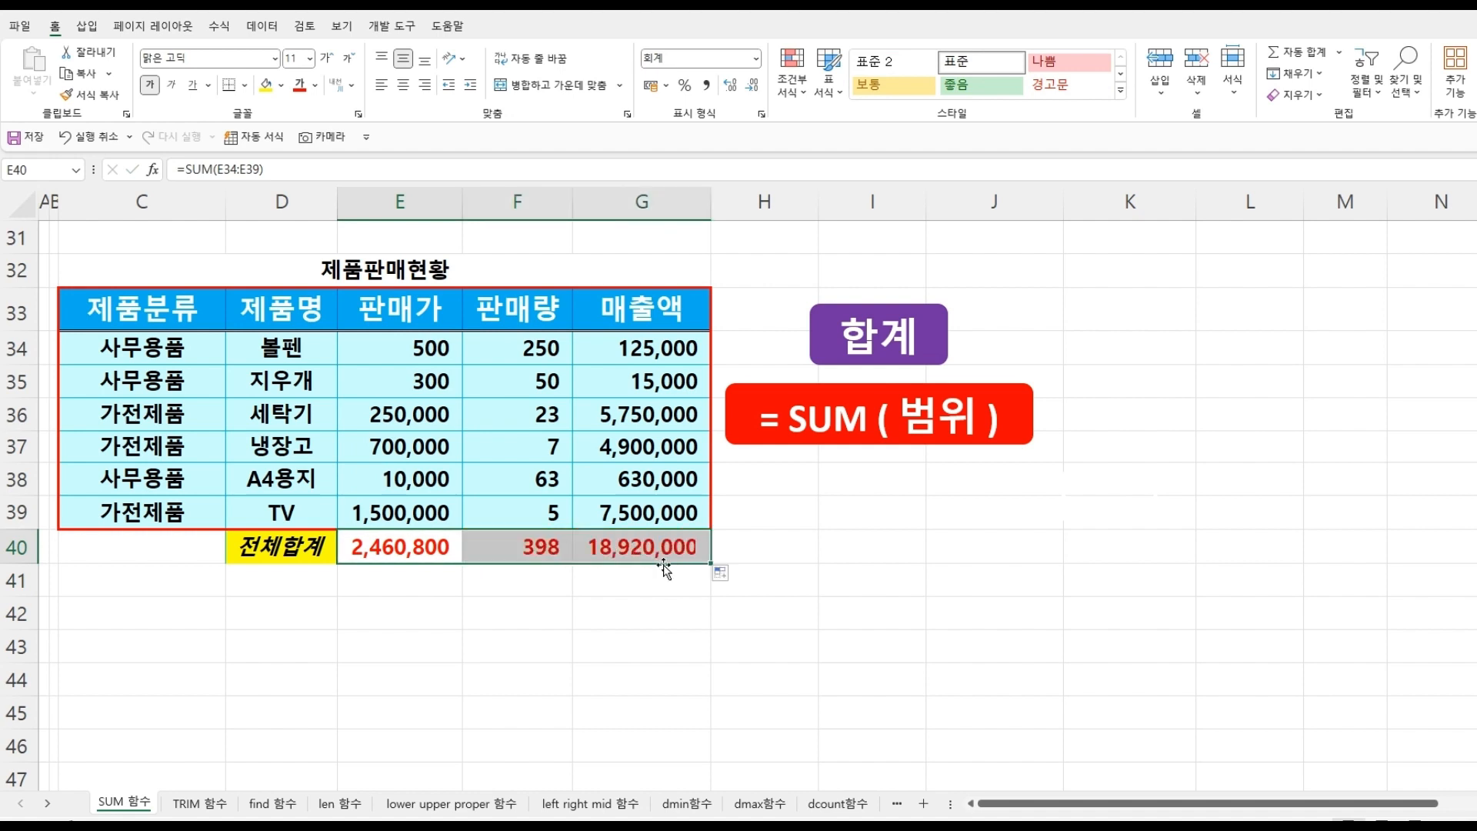
Enter =SUM(E34:E39,G34:G39,F34,F39) in cell G42 to total several separate ranges and cells.
left_click(607, 621)
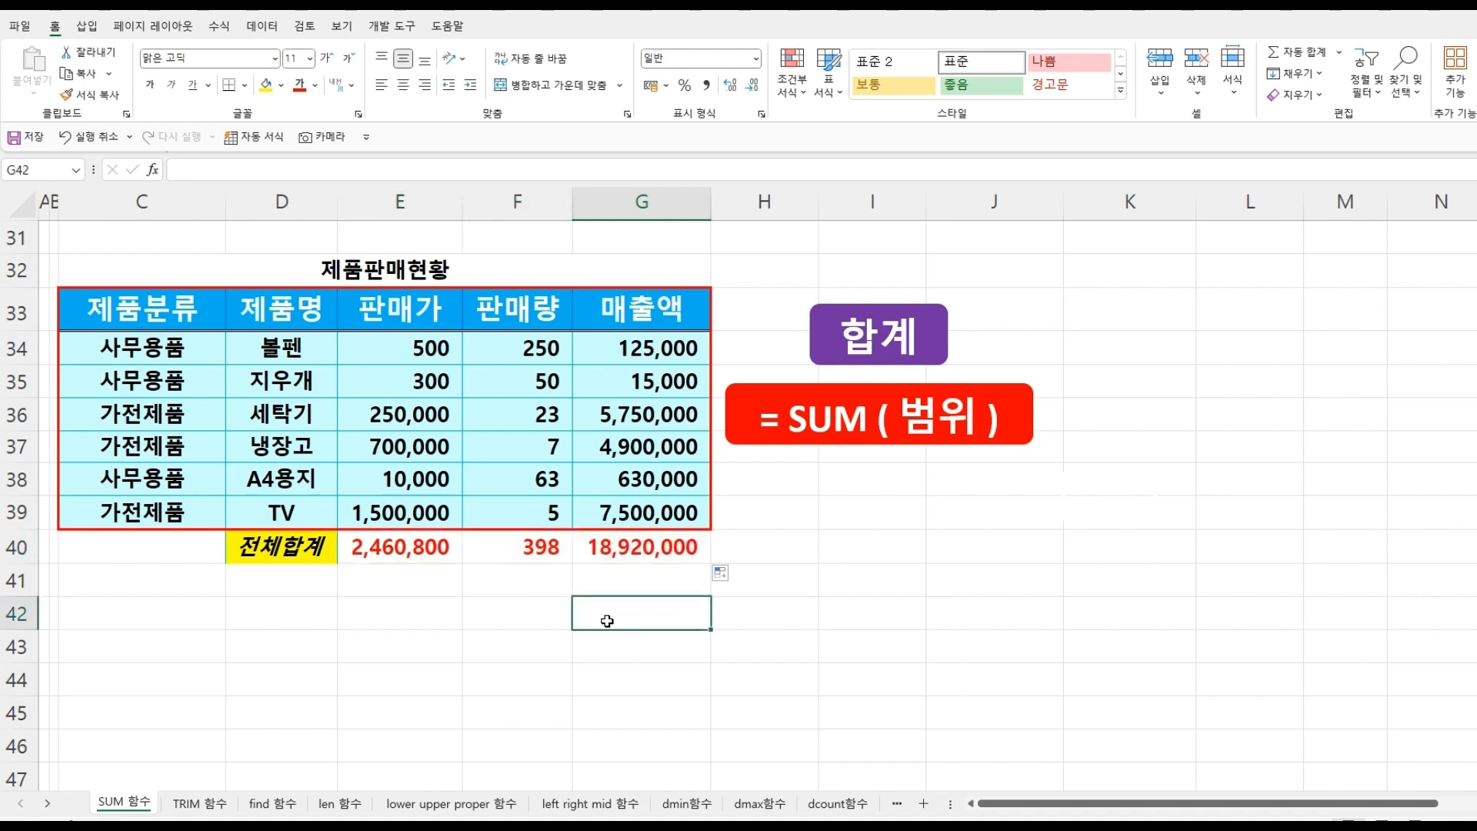
type("=")
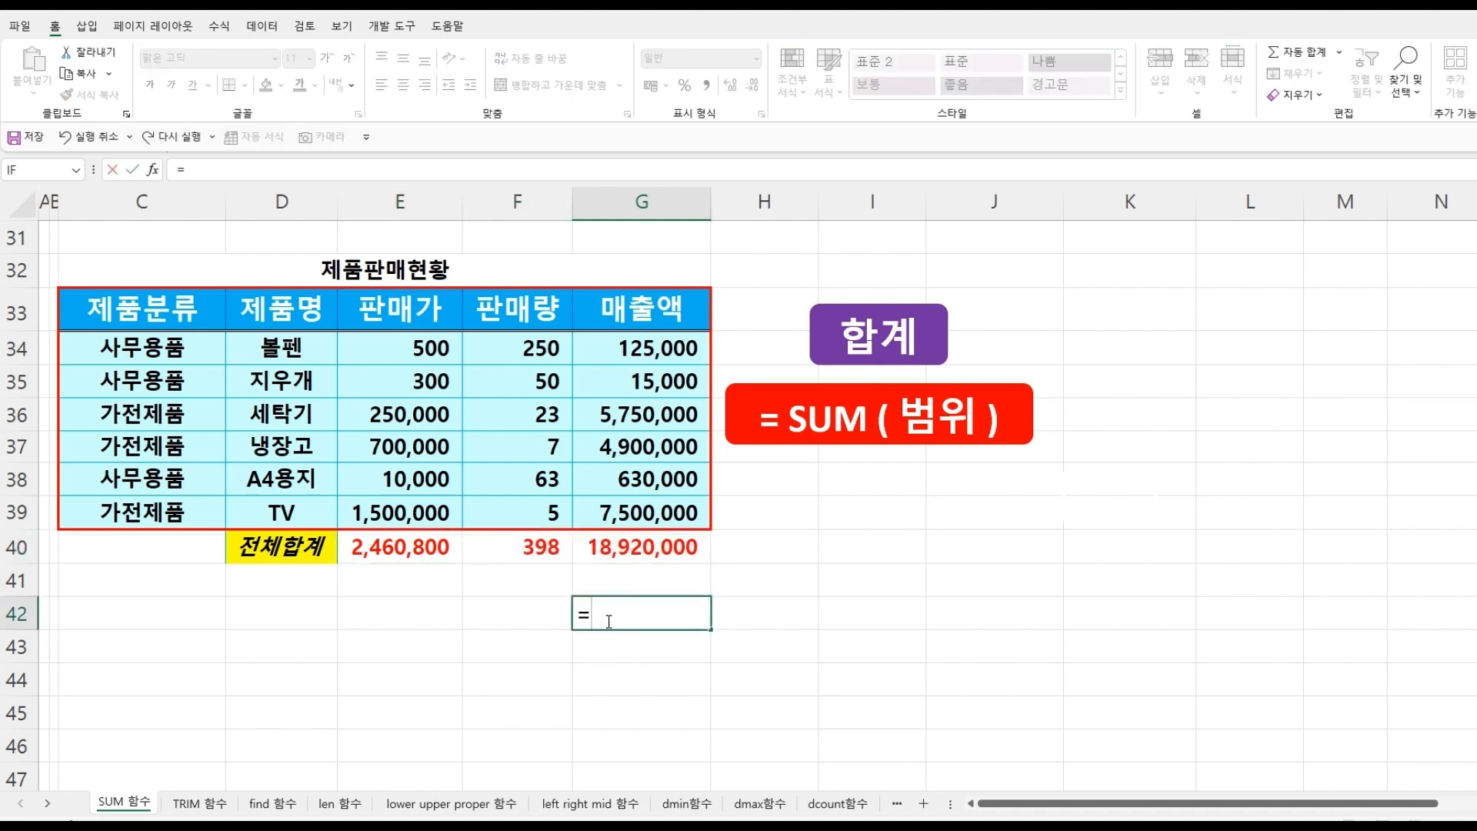
type("sum")
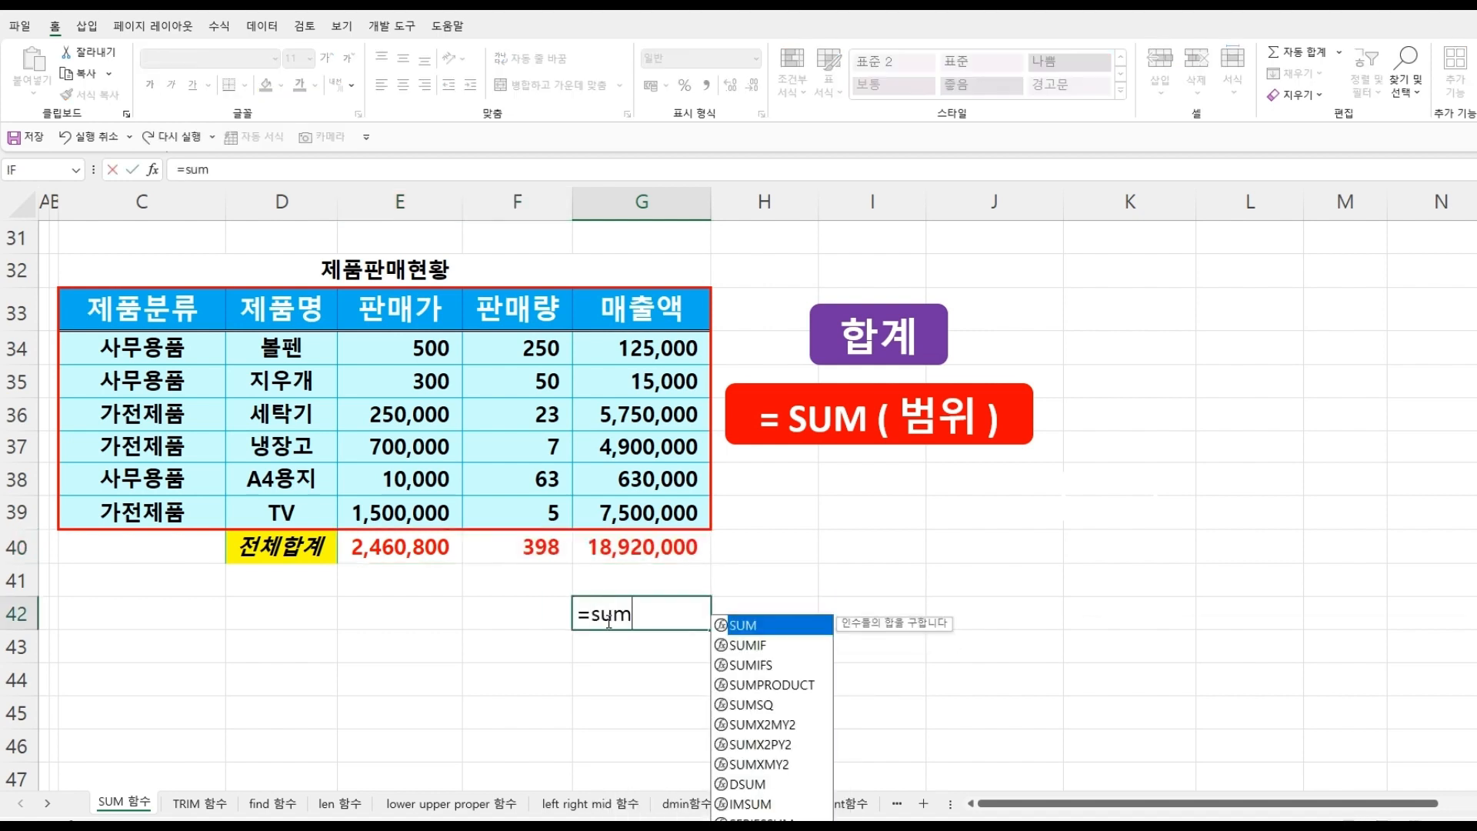
double_click(743, 633)
left_click_drag(396, 347, 418, 512)
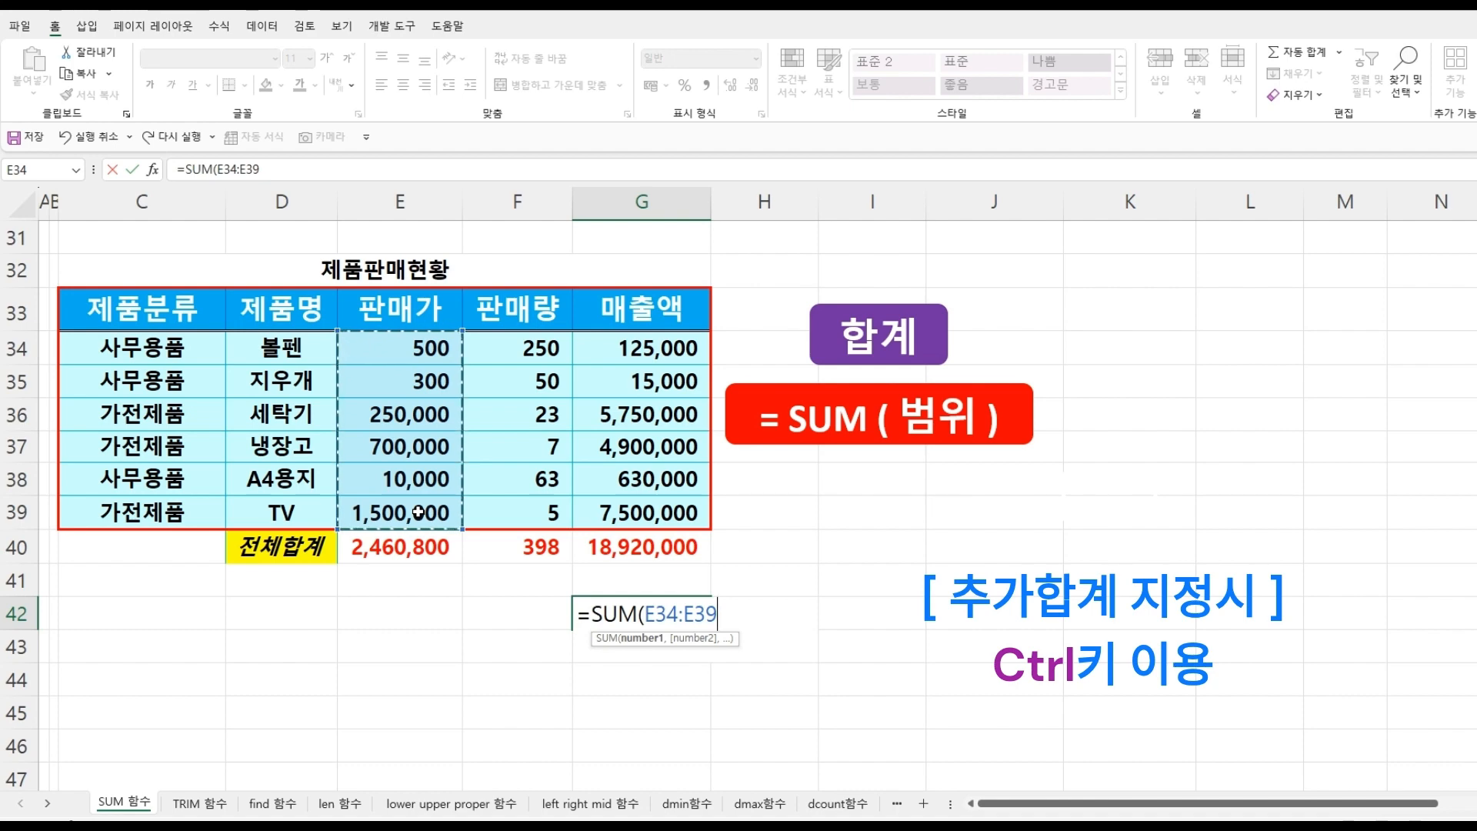
left_click(623, 347, "ctrl")
left_click_drag(623, 348, 623, 504)
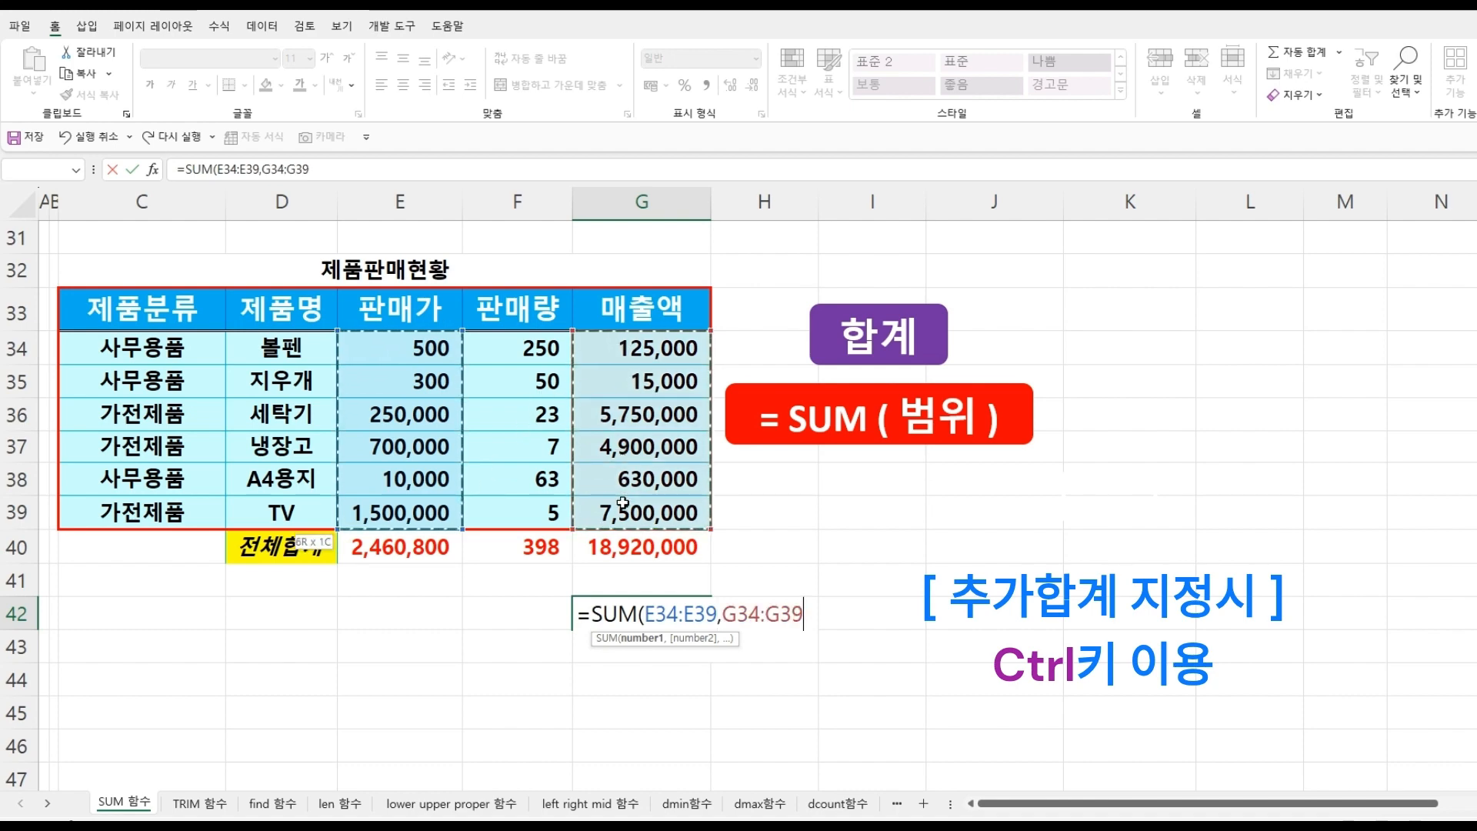
left_click(529, 350, "ctrl")
left_click(523, 514, "ctrl")
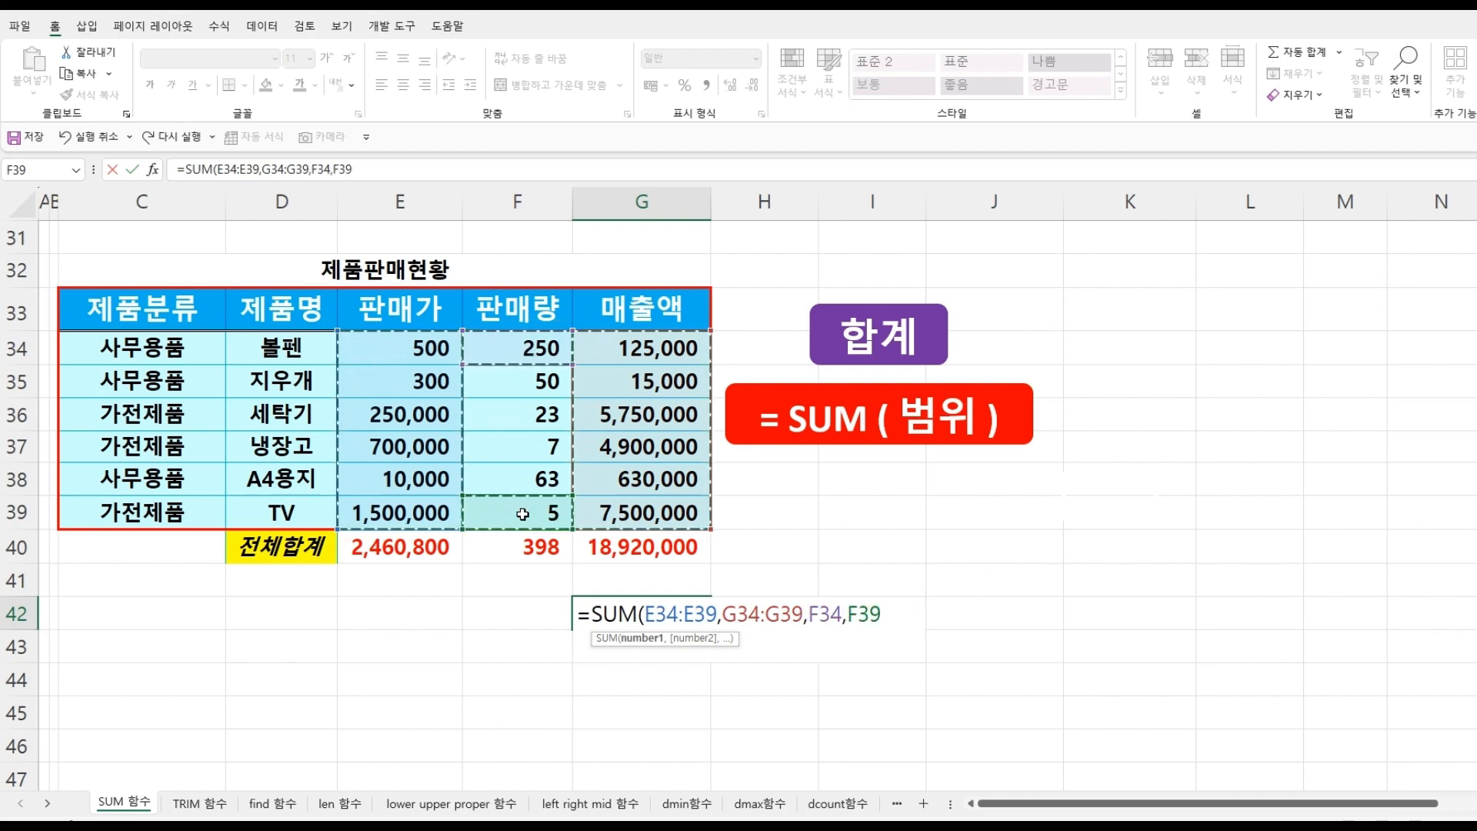
type(")")
key("Return")
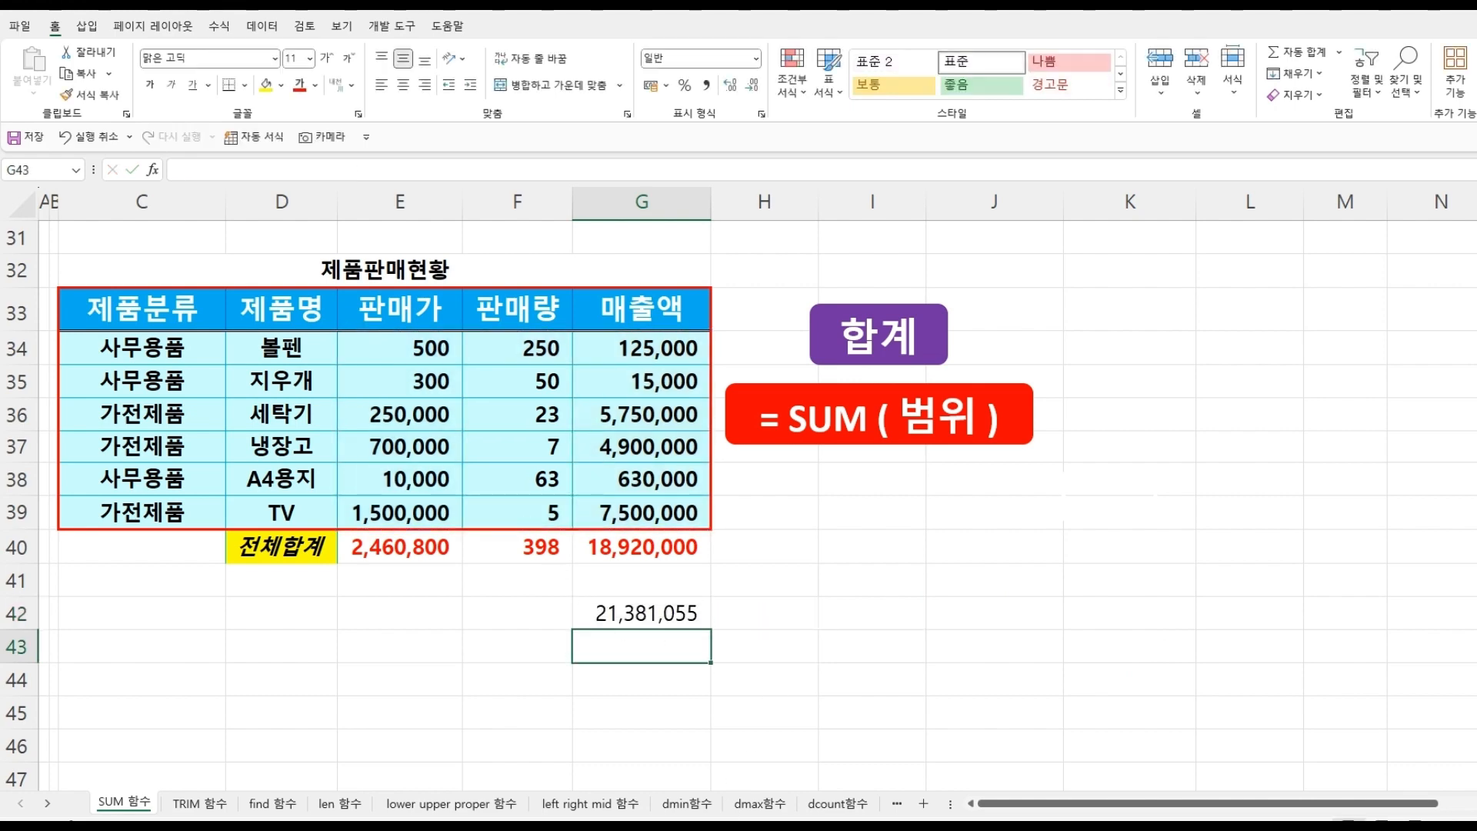
On the SUMIF 함수 sheet, begin a SUMIF formula in cell E41 with C34:C39 as the condition range.
left_click(743, 827)
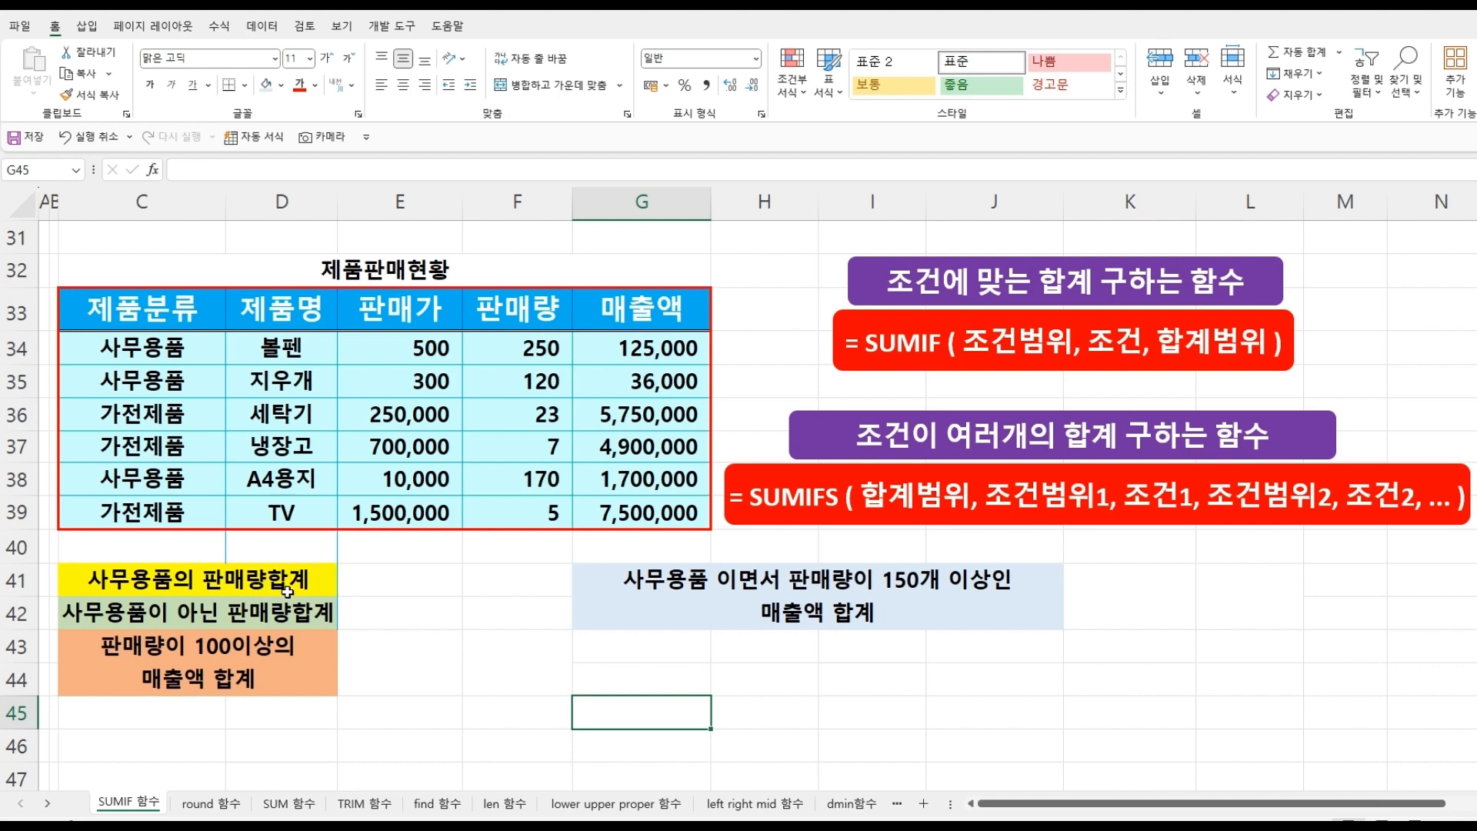
left_click(365, 583)
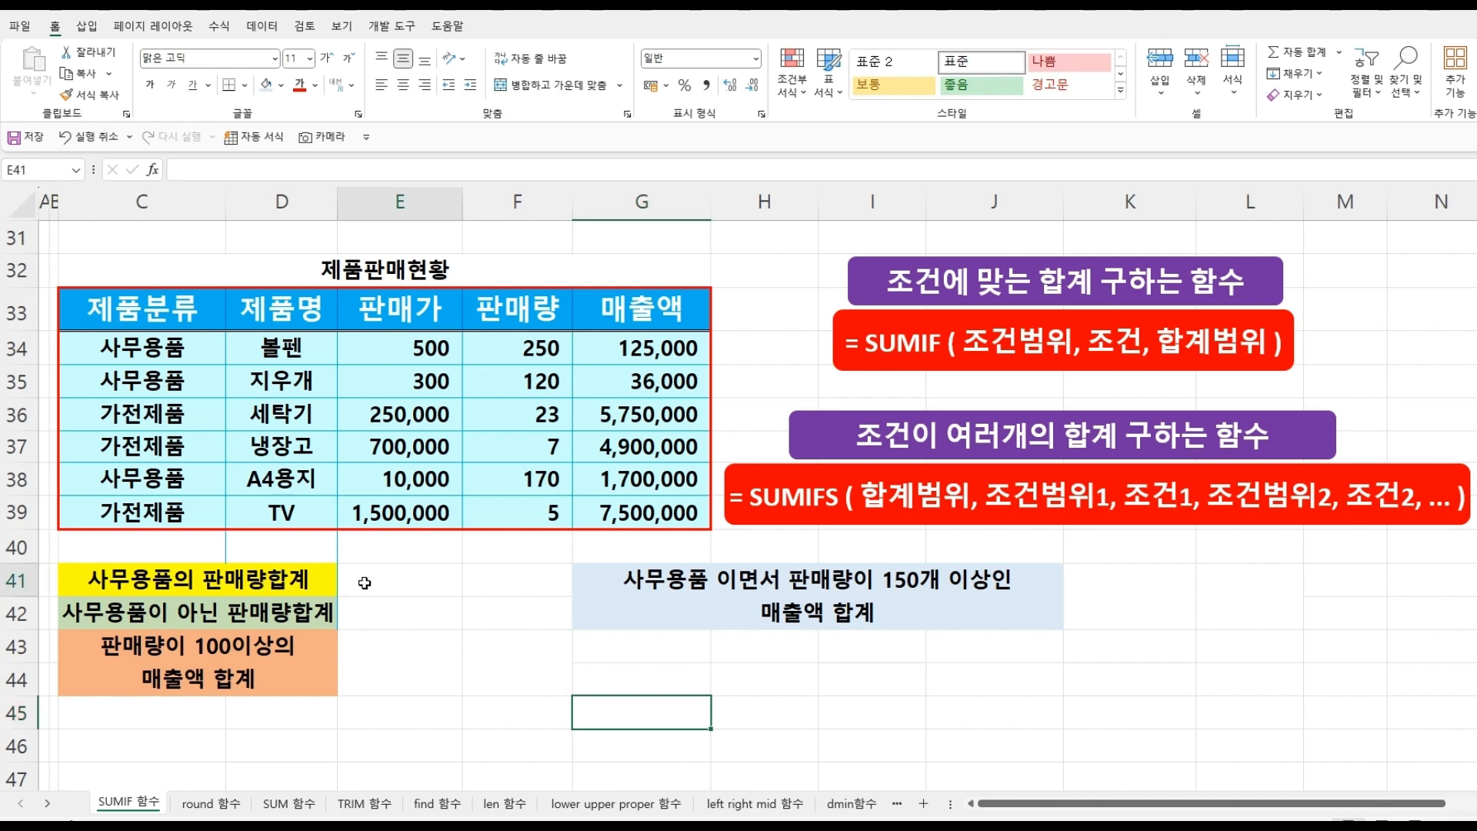
type("=")
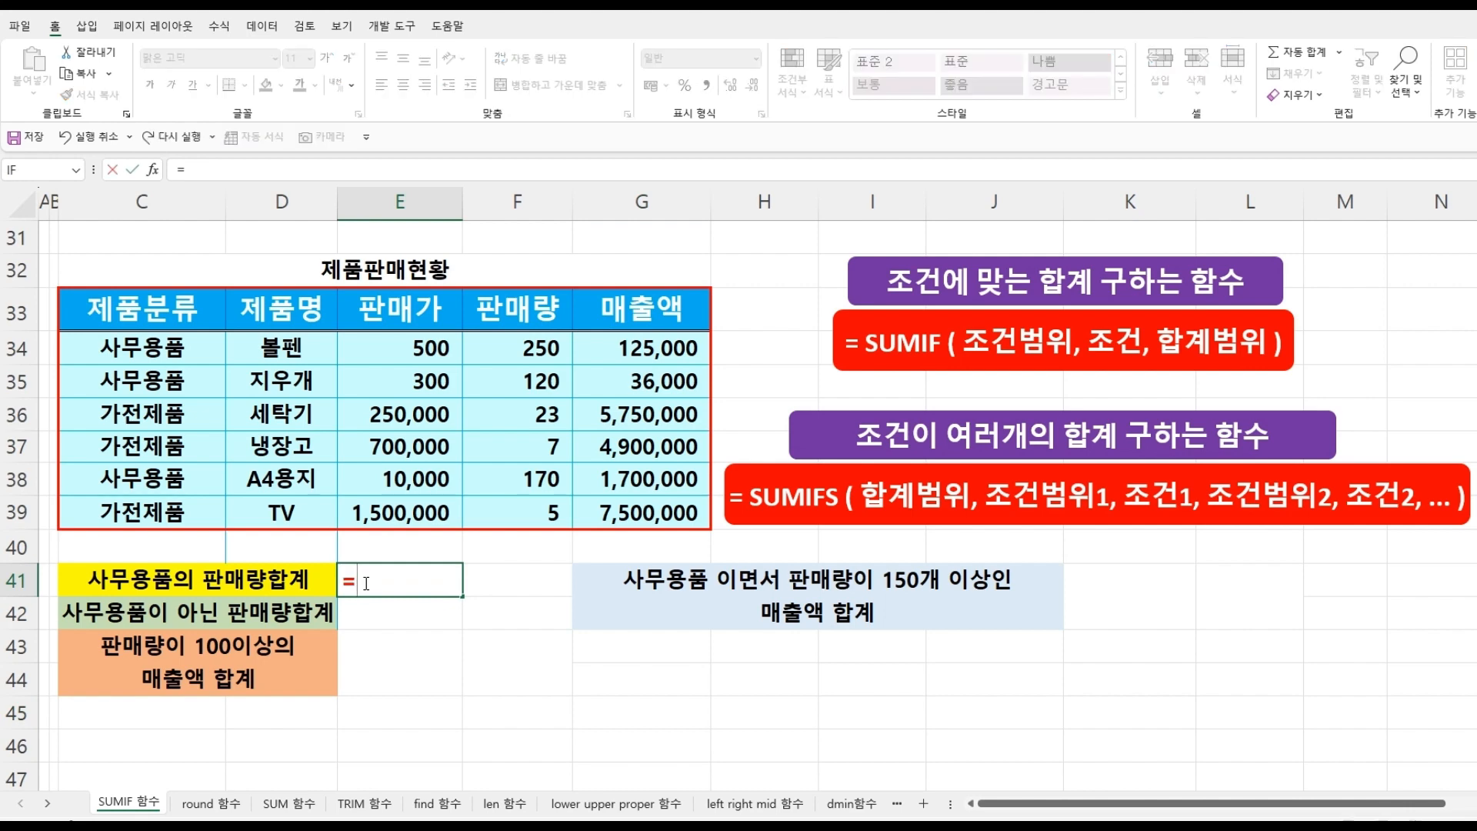
type("SUM")
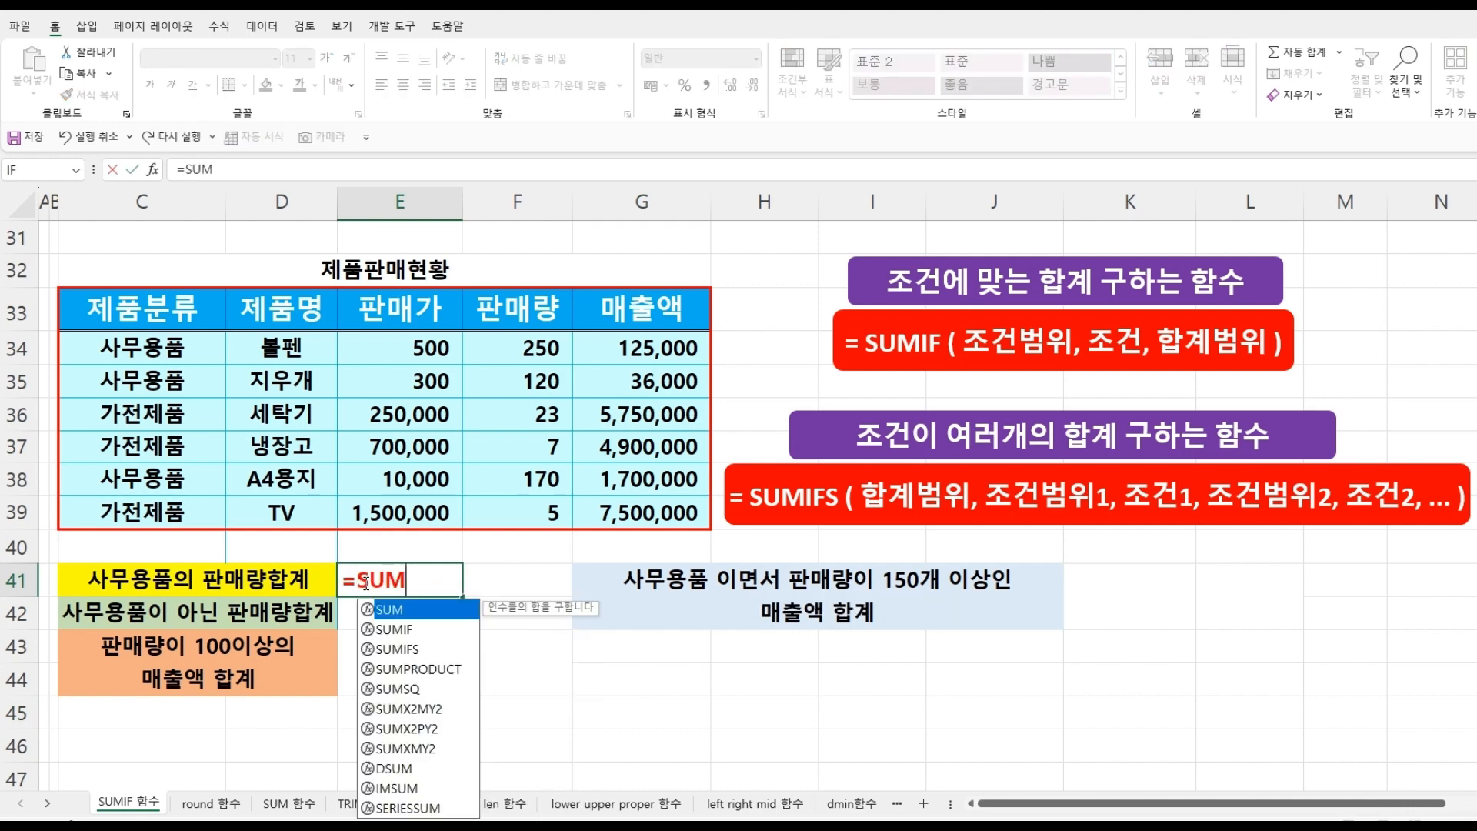
double_click(390, 629)
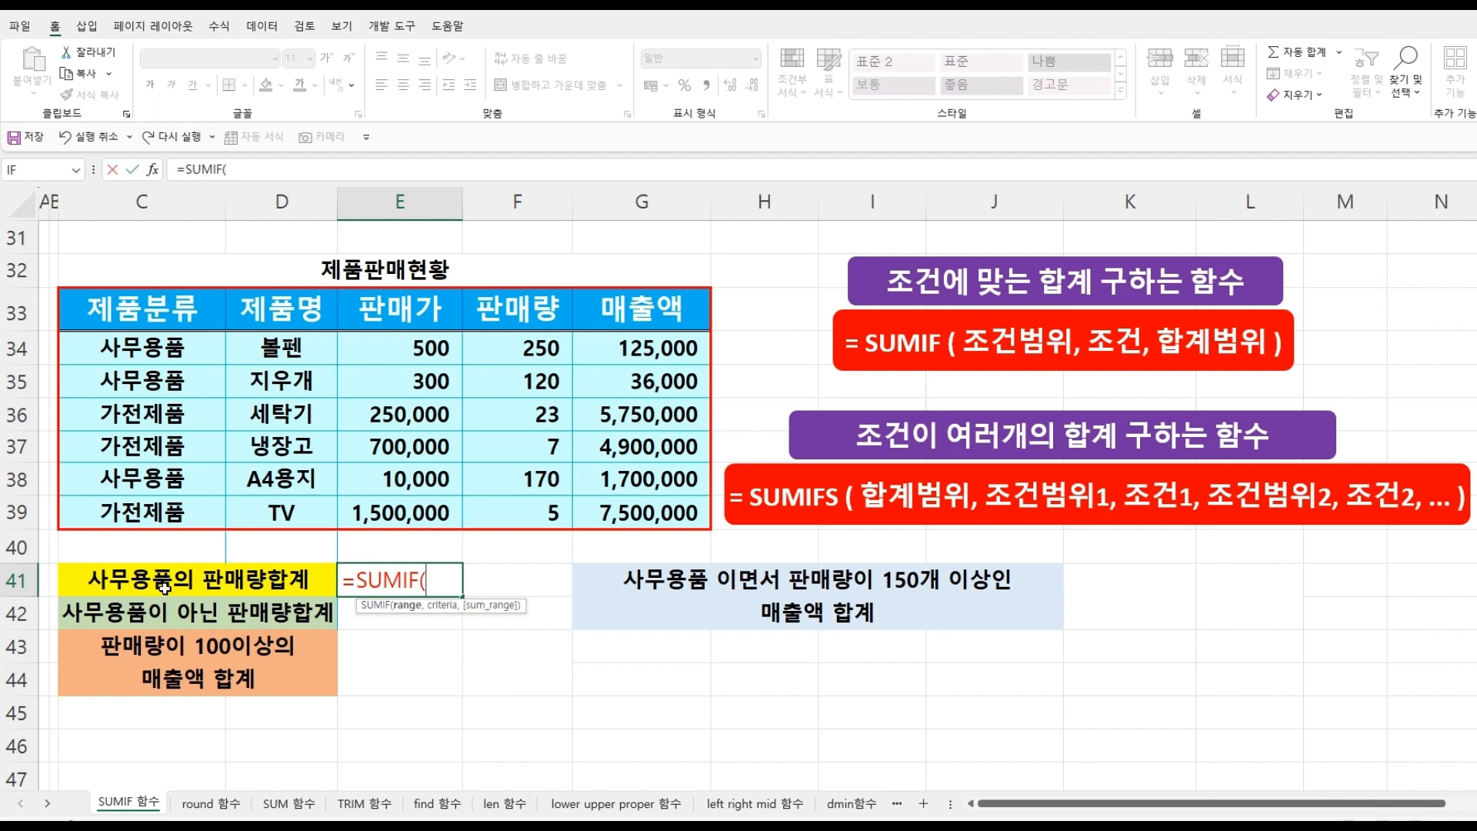
left_click_drag(148, 344, 150, 512)
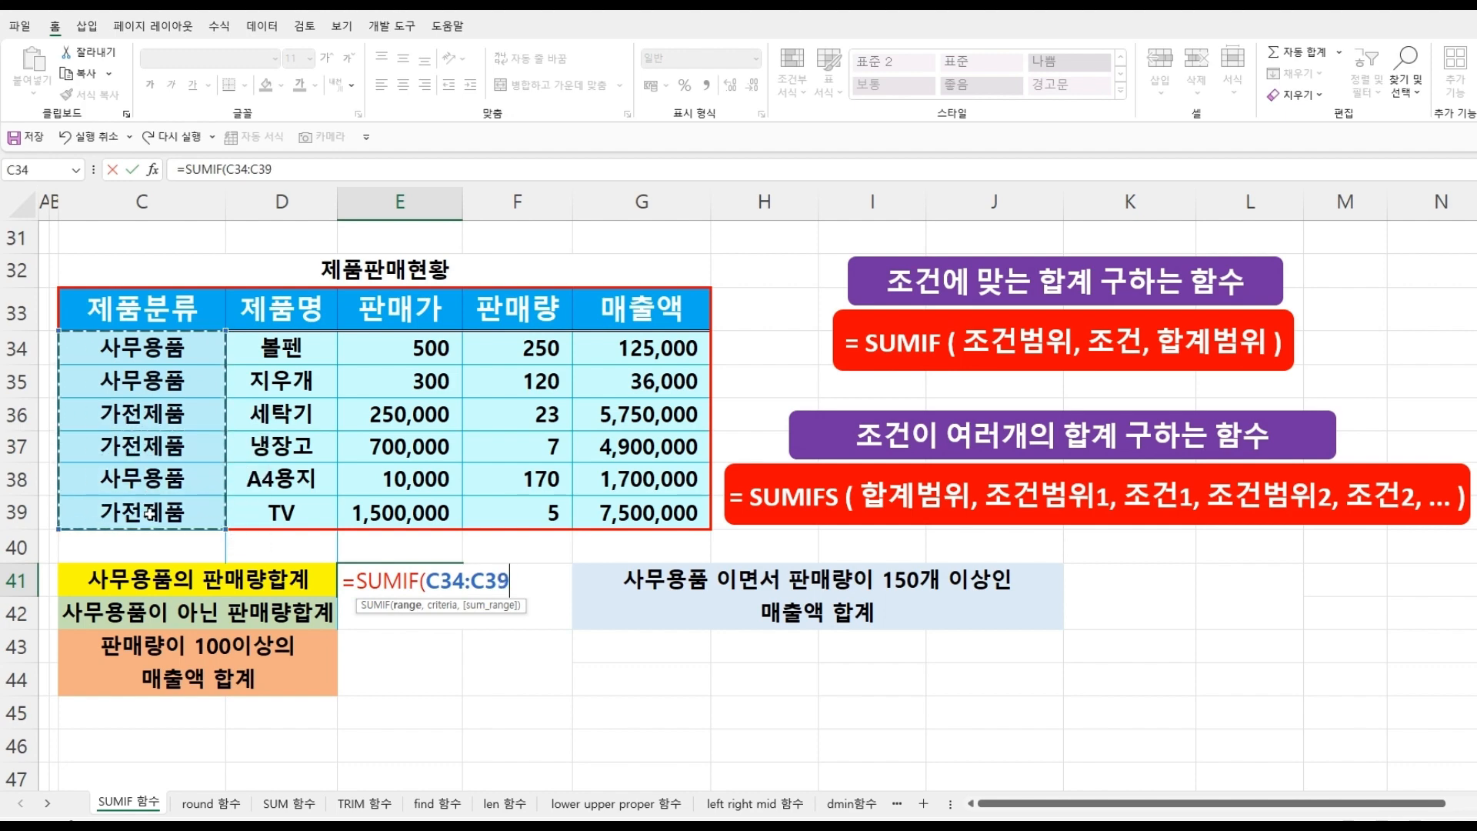
type(",")
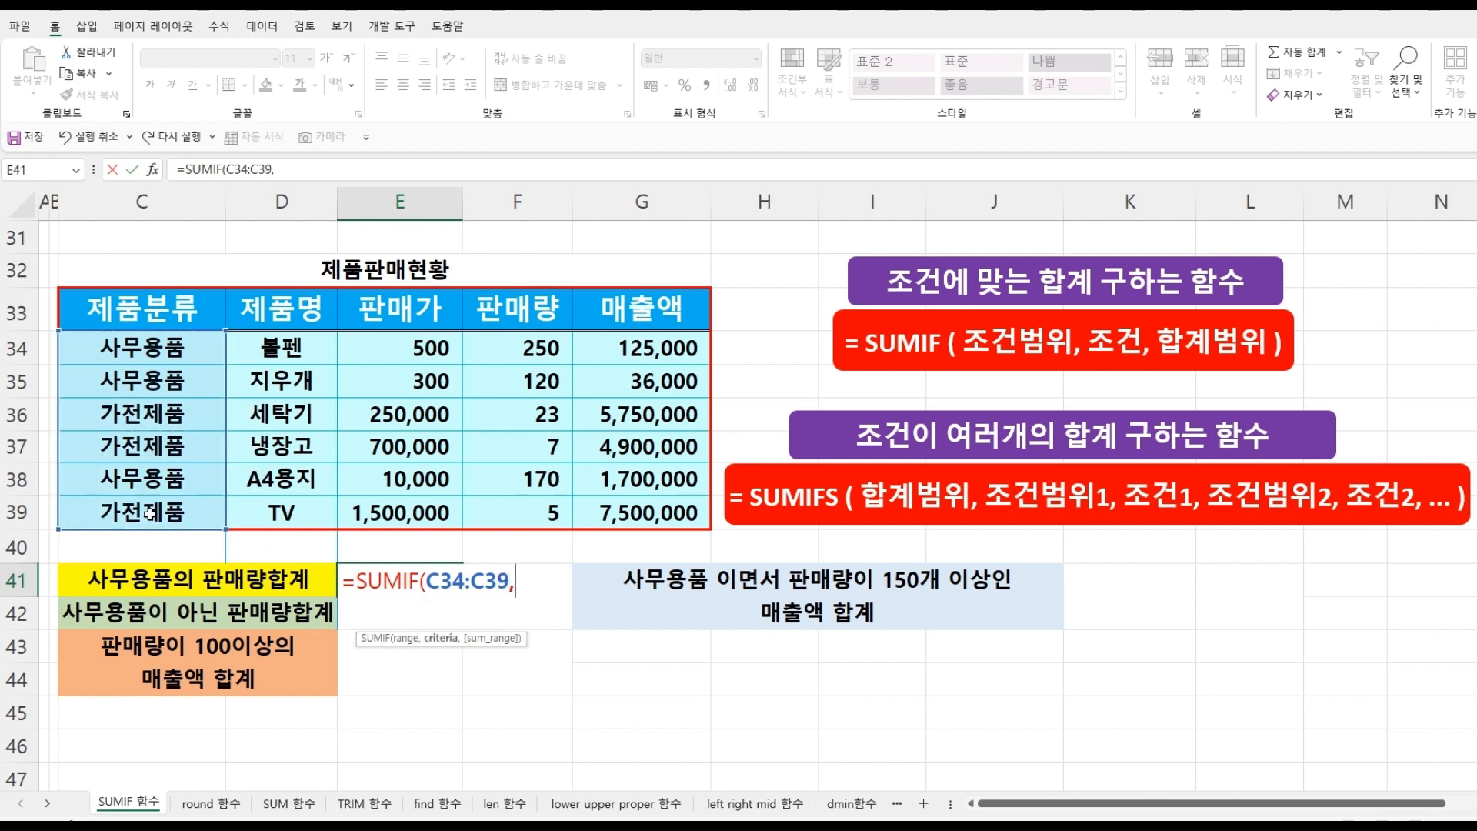
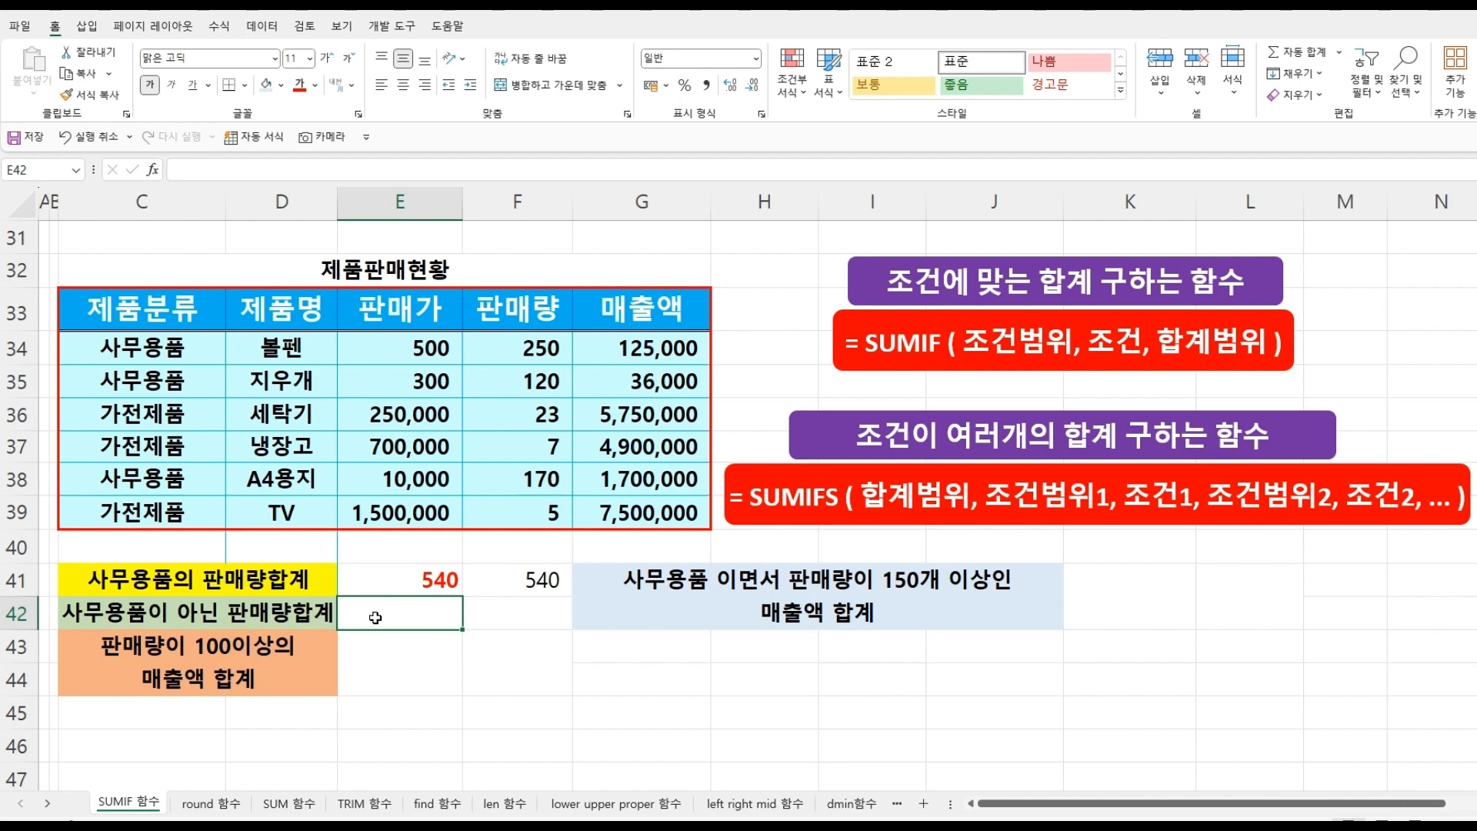
Enter =SUMIF(C34:C39,"<>사무용품",F34:F39) in cell E42 to total the sales quantity of non-office products.
type("=SUM")
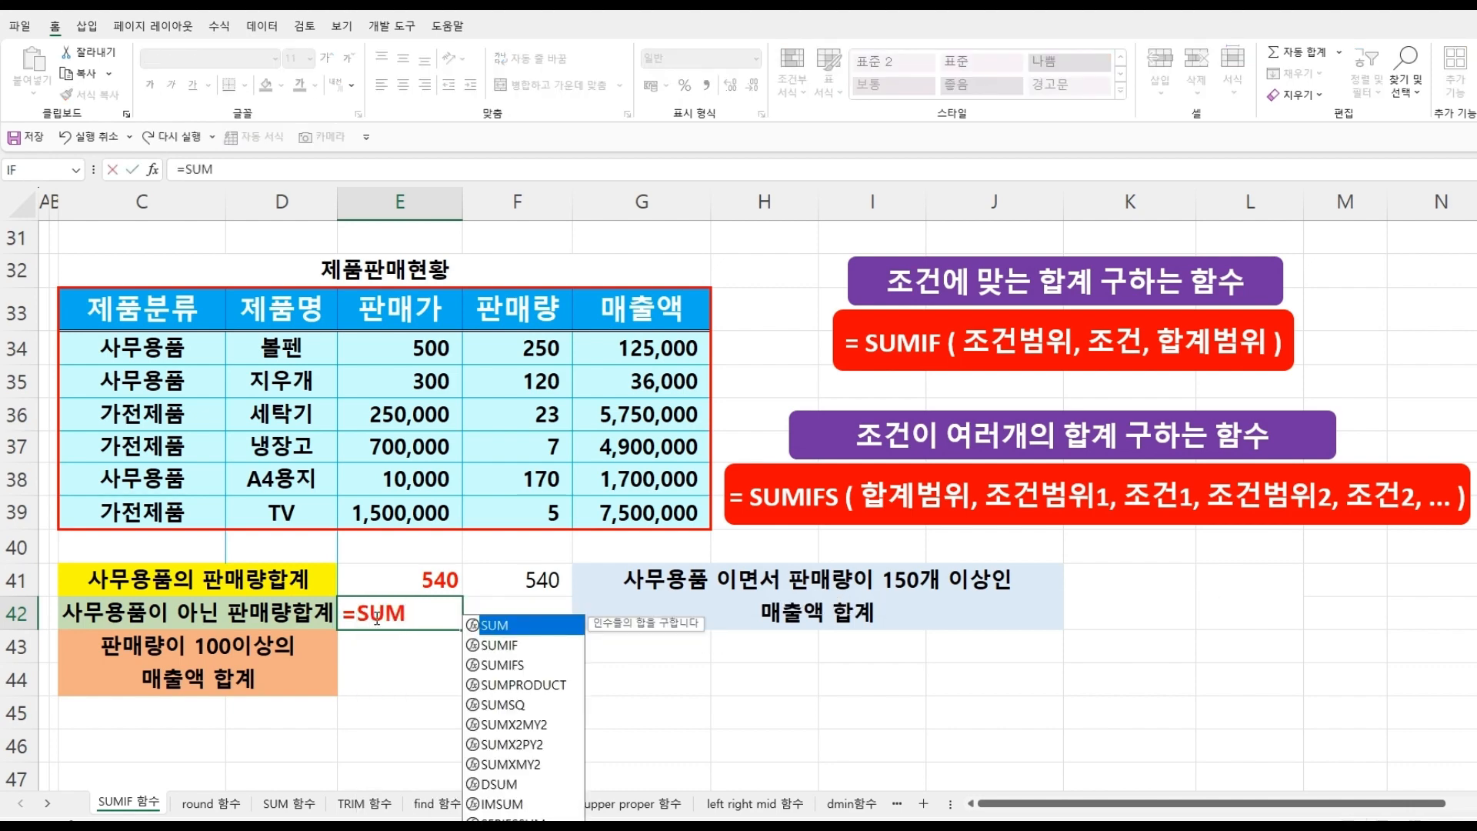
double_click(489, 645)
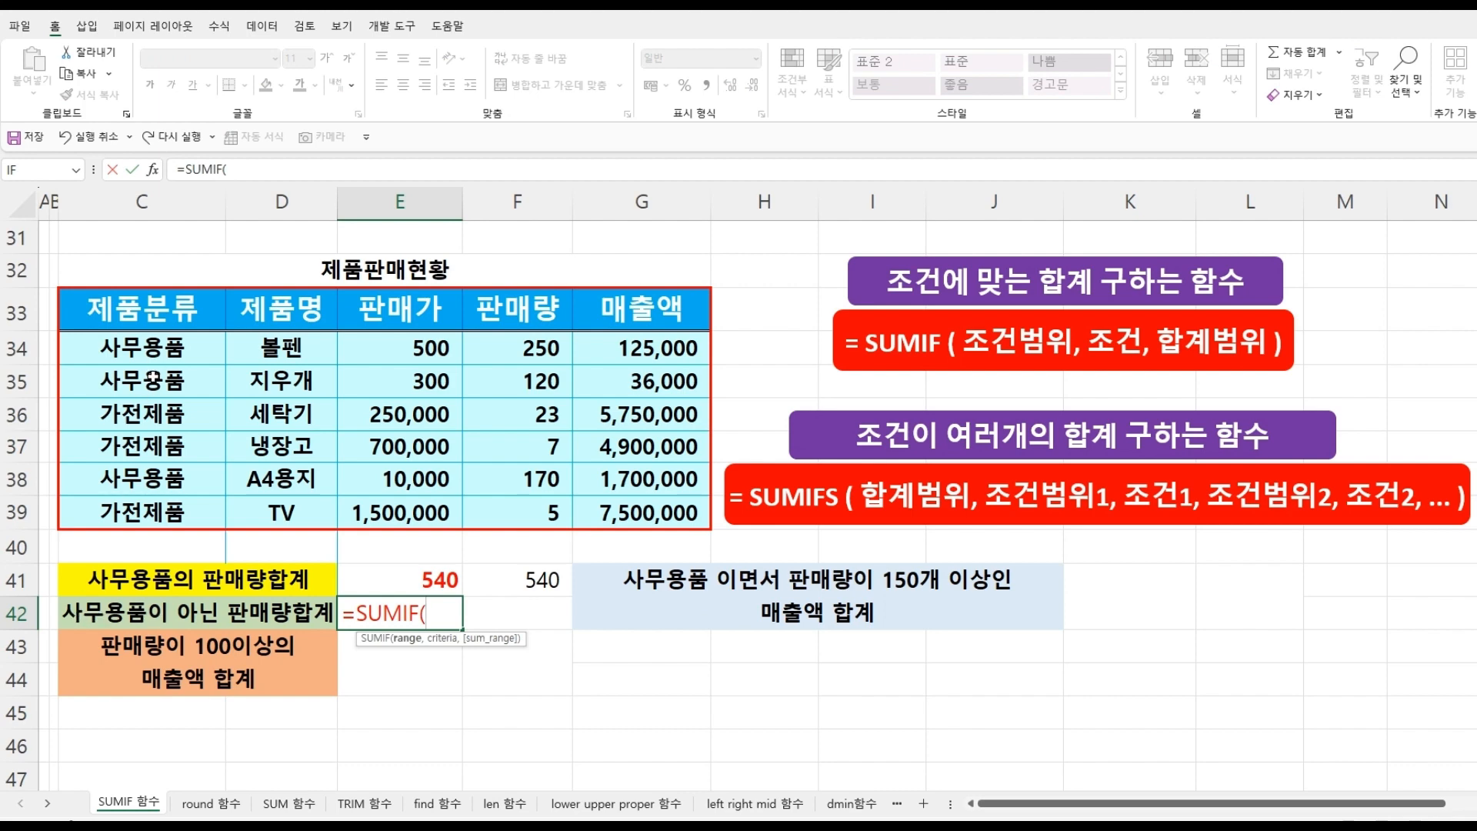
left_click_drag(155, 350, 159, 509)
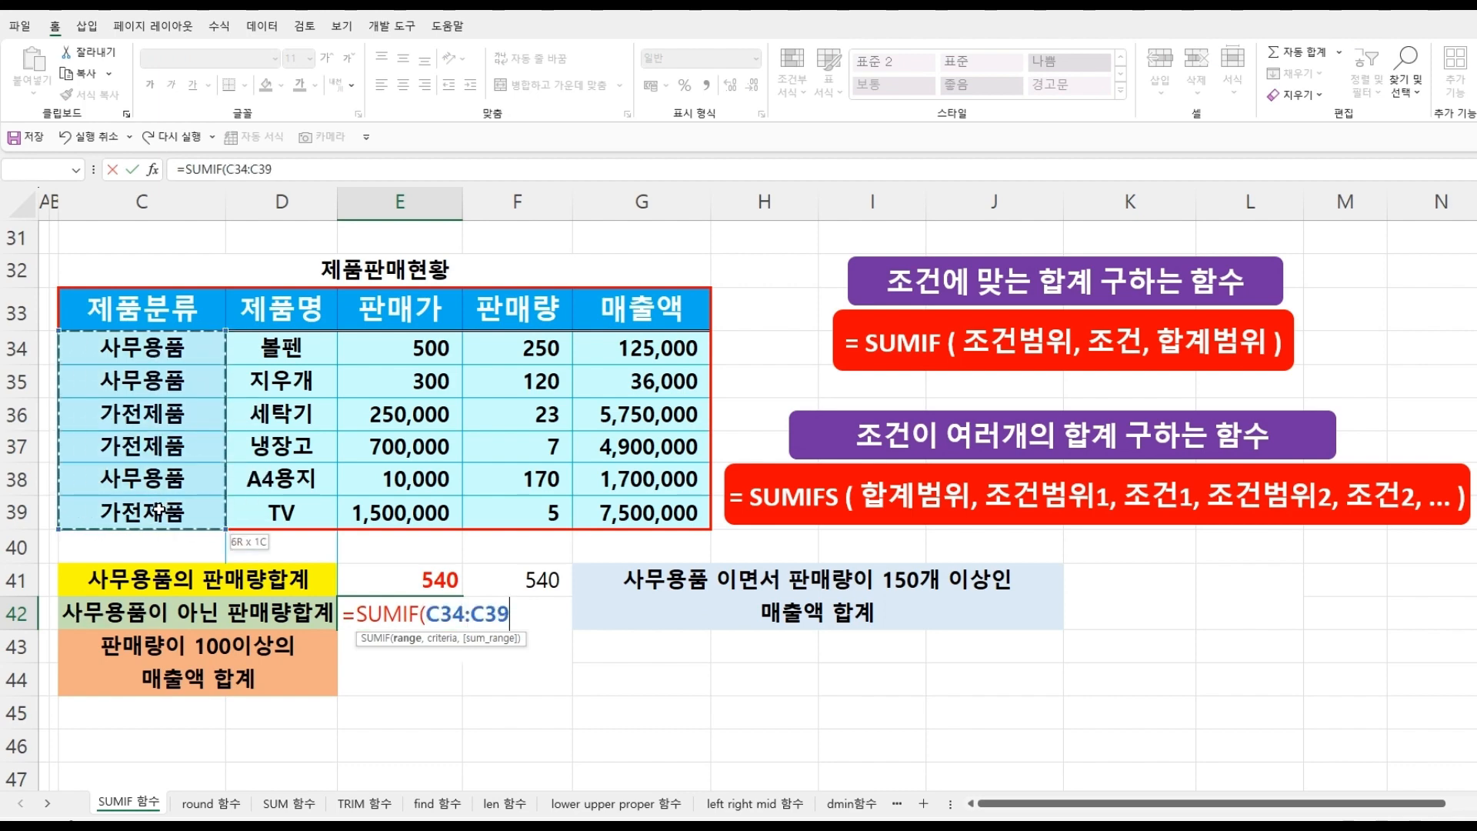
type(",")
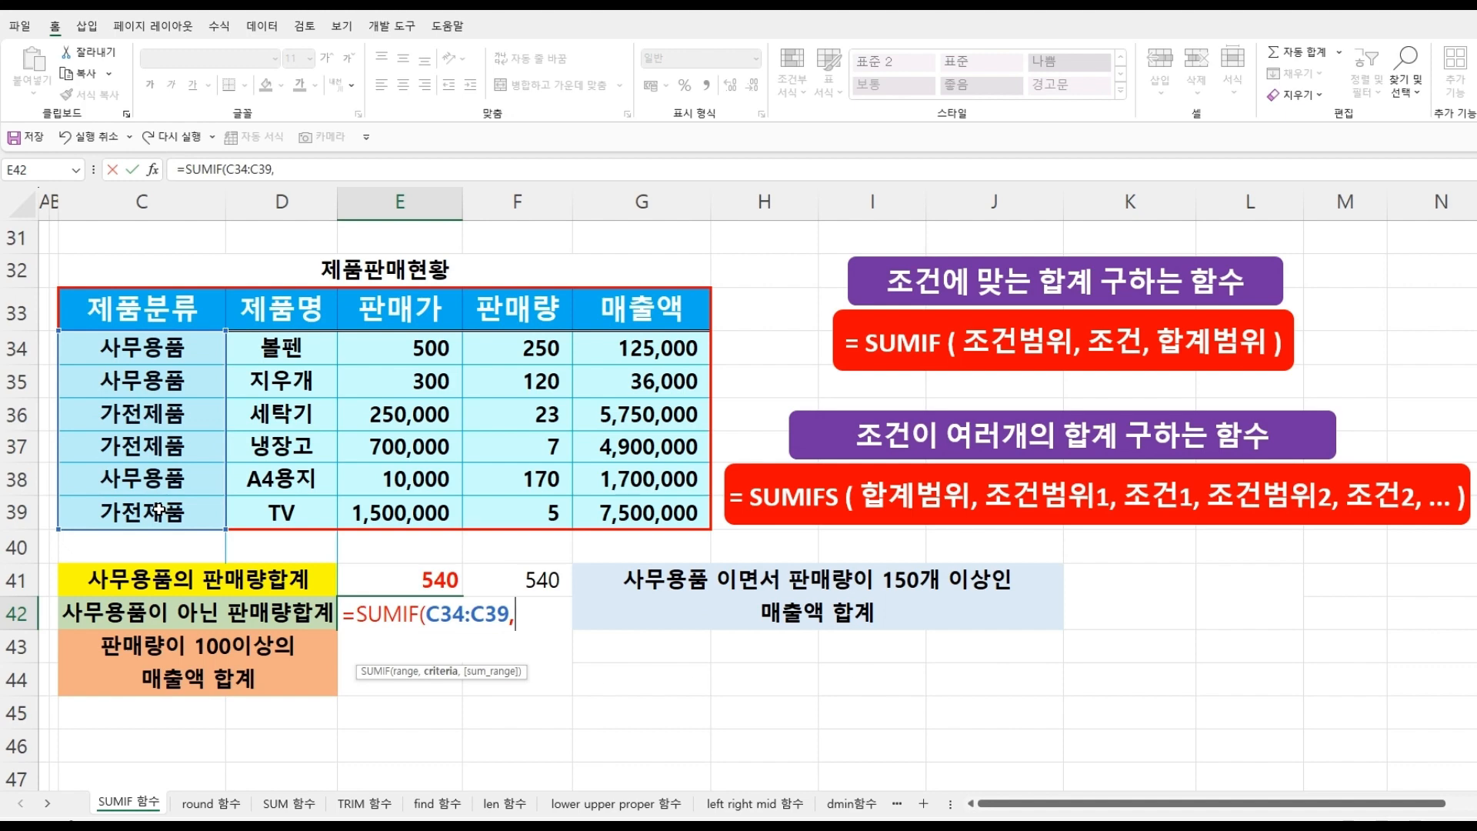
type("\"<")
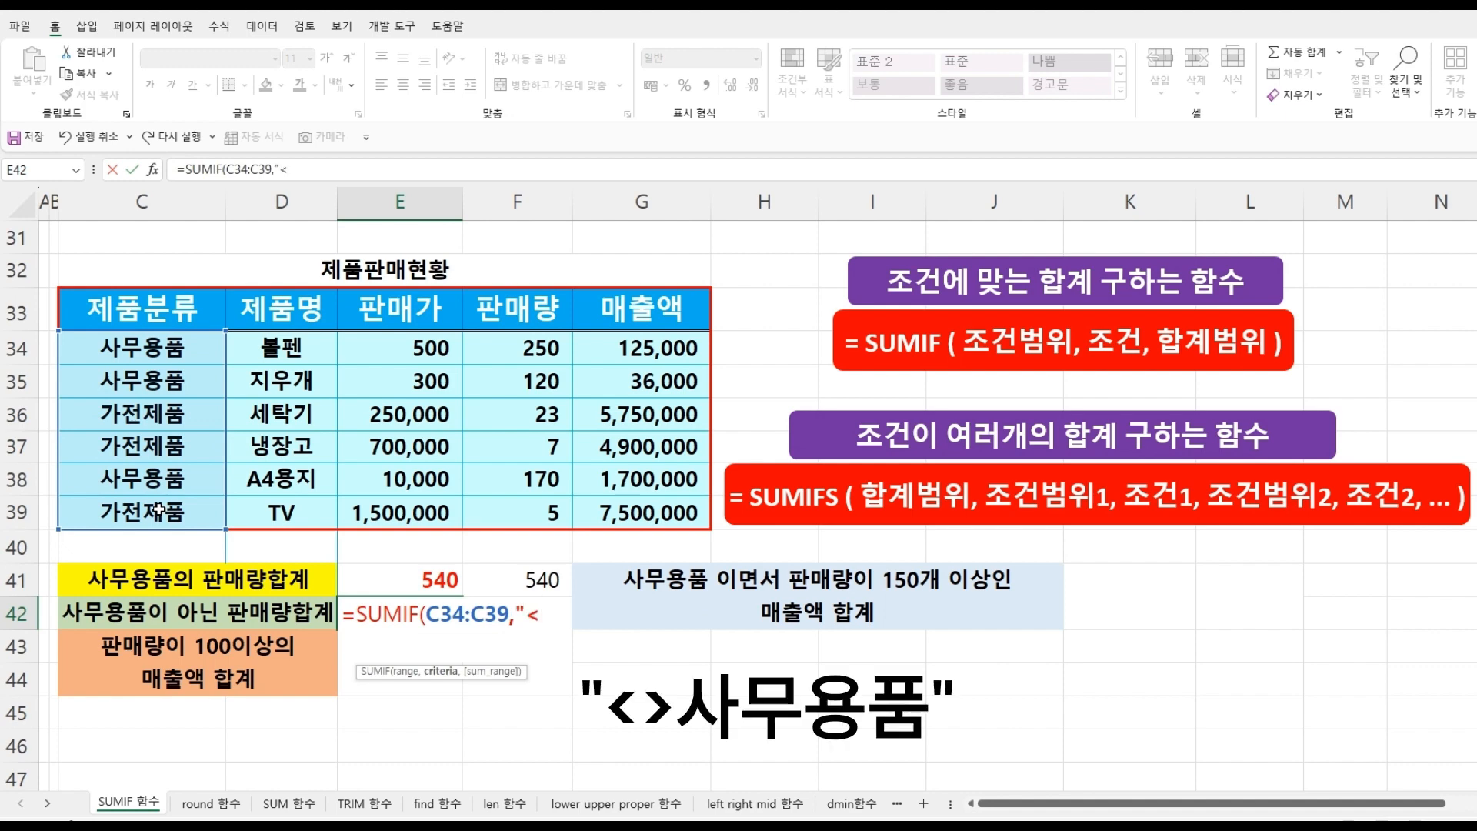
type(">사")
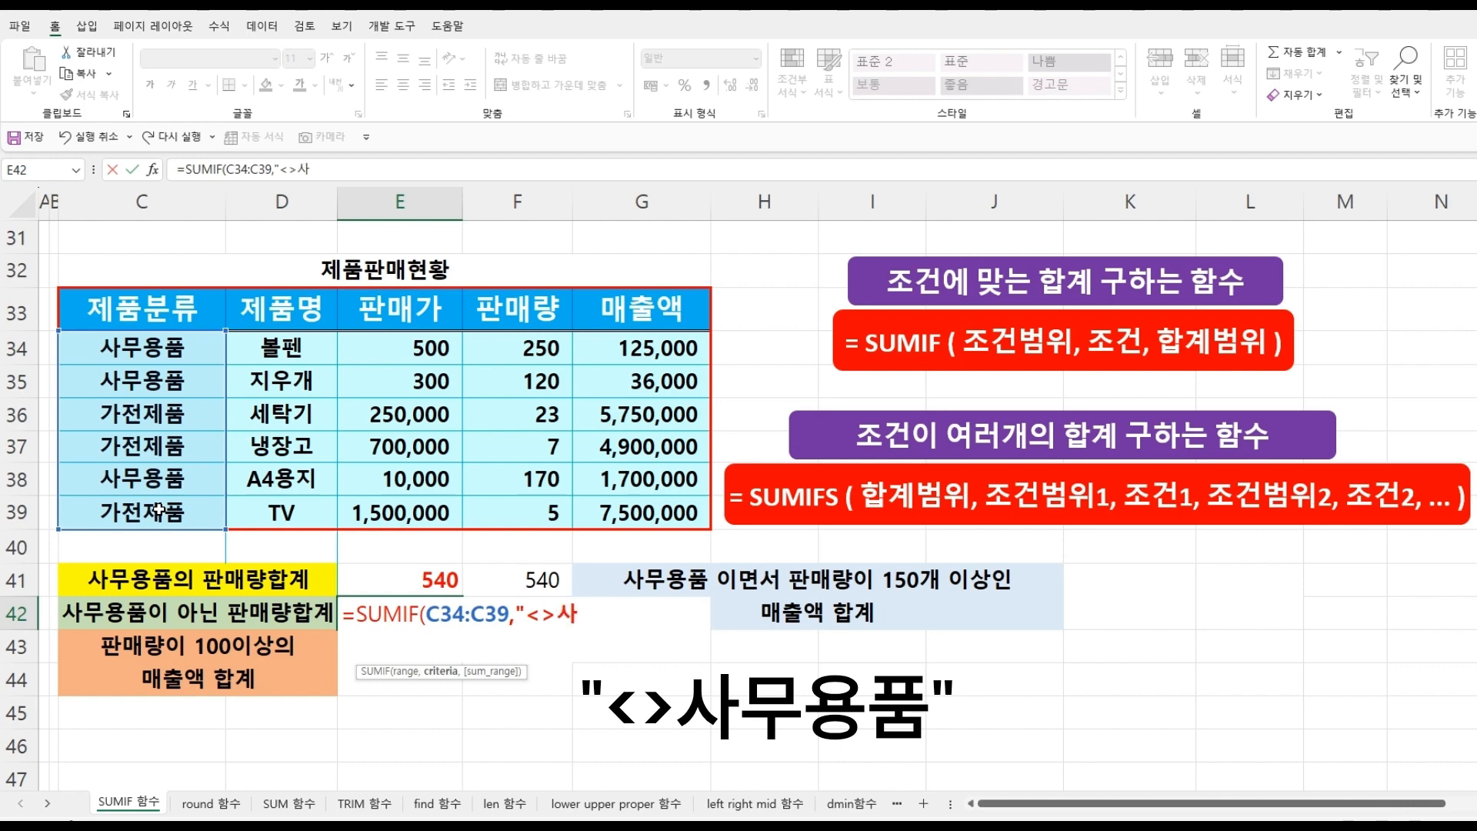
type("무용품")
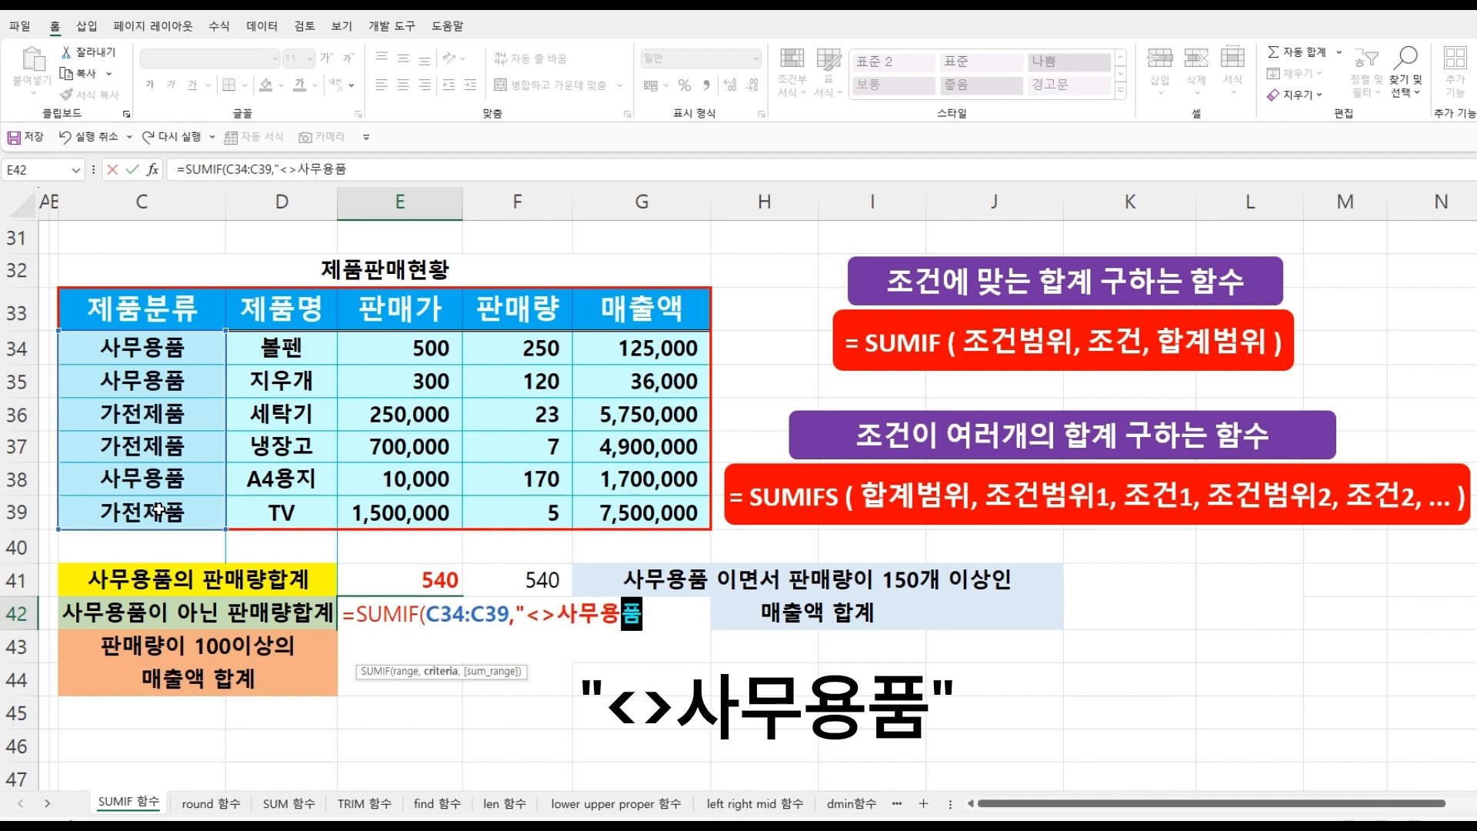
type("\",")
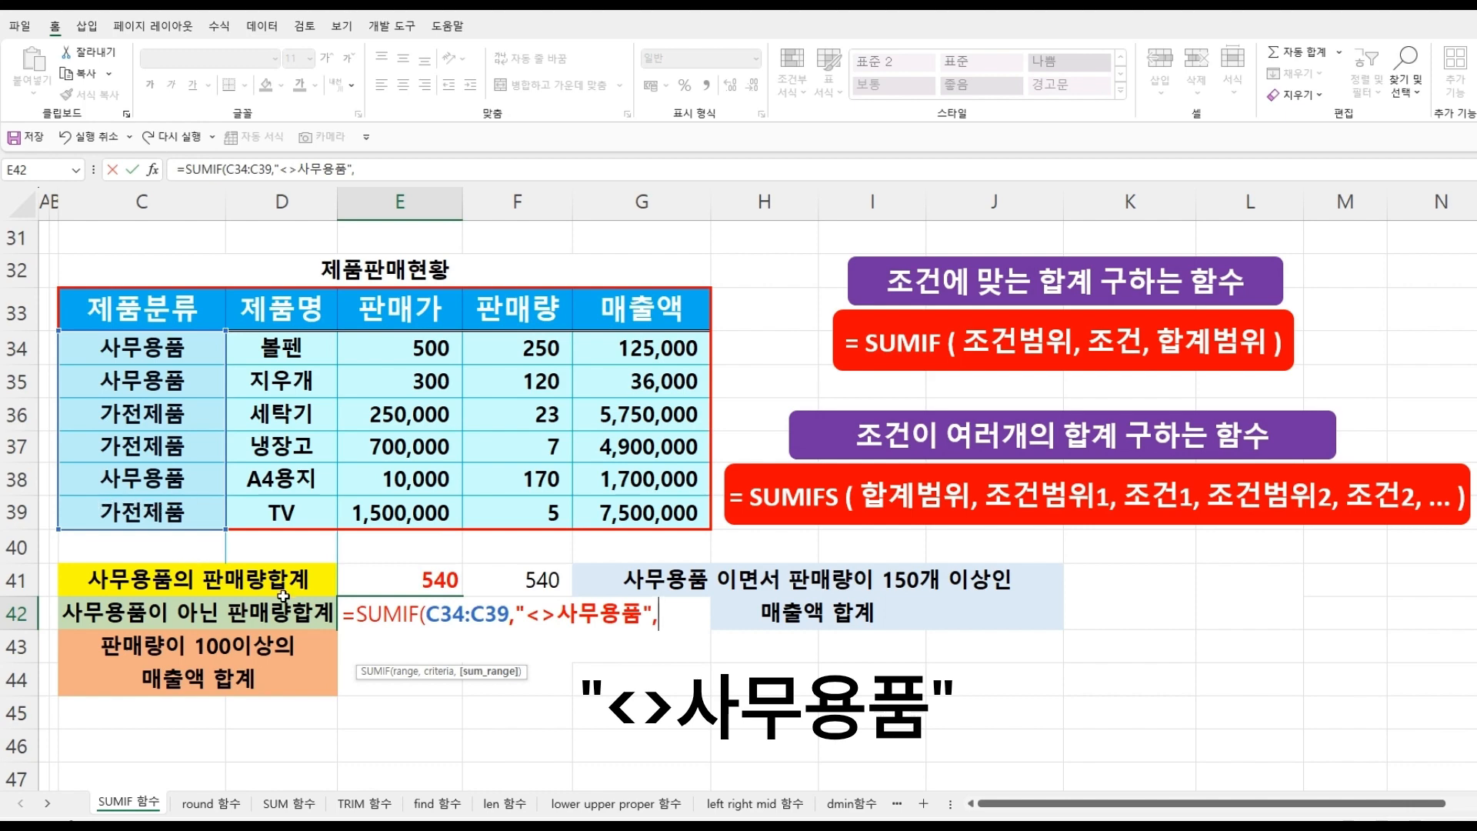
left_click_drag(542, 357, 534, 512)
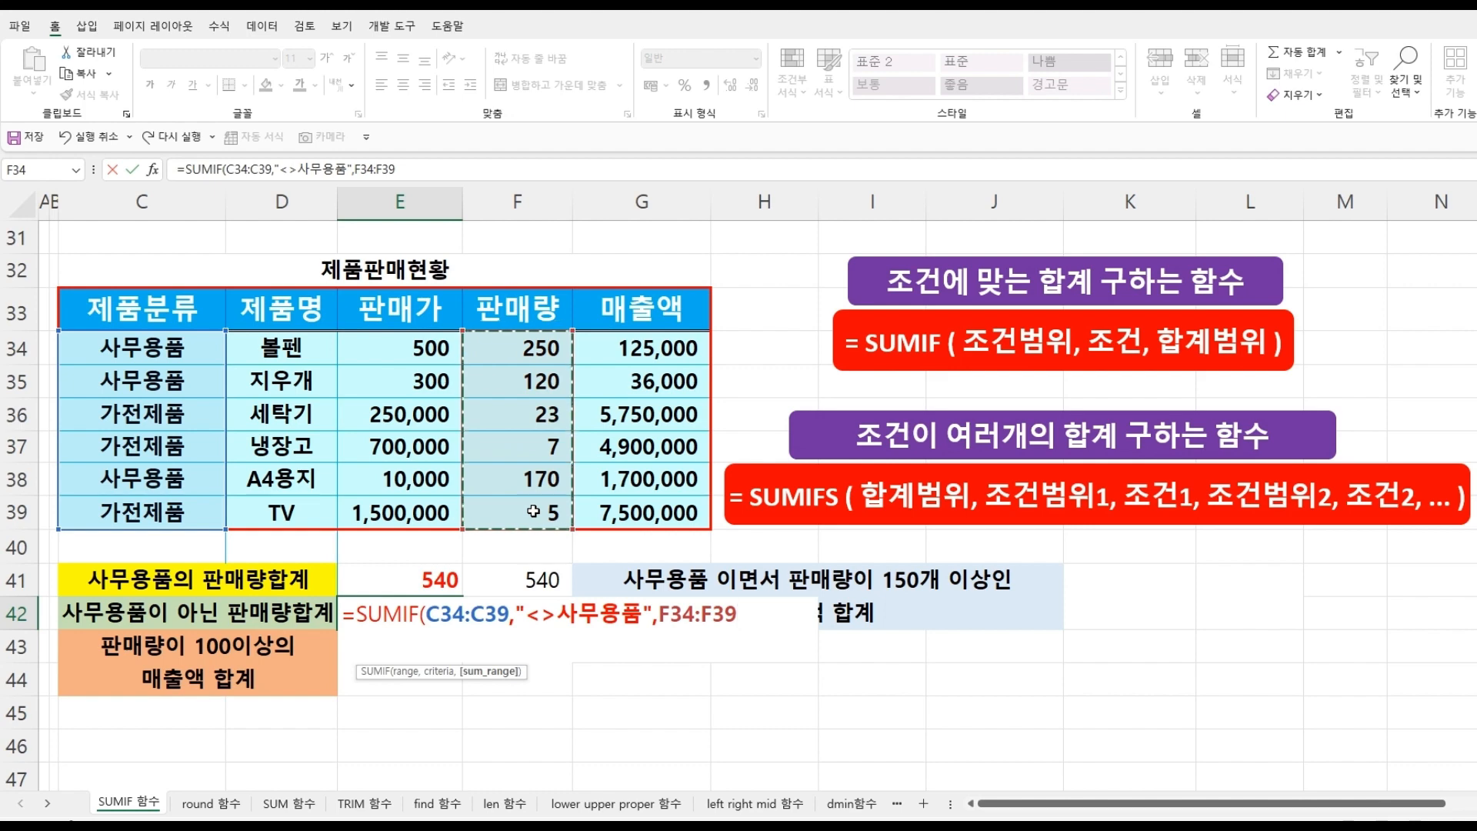
type(")")
key("Return")
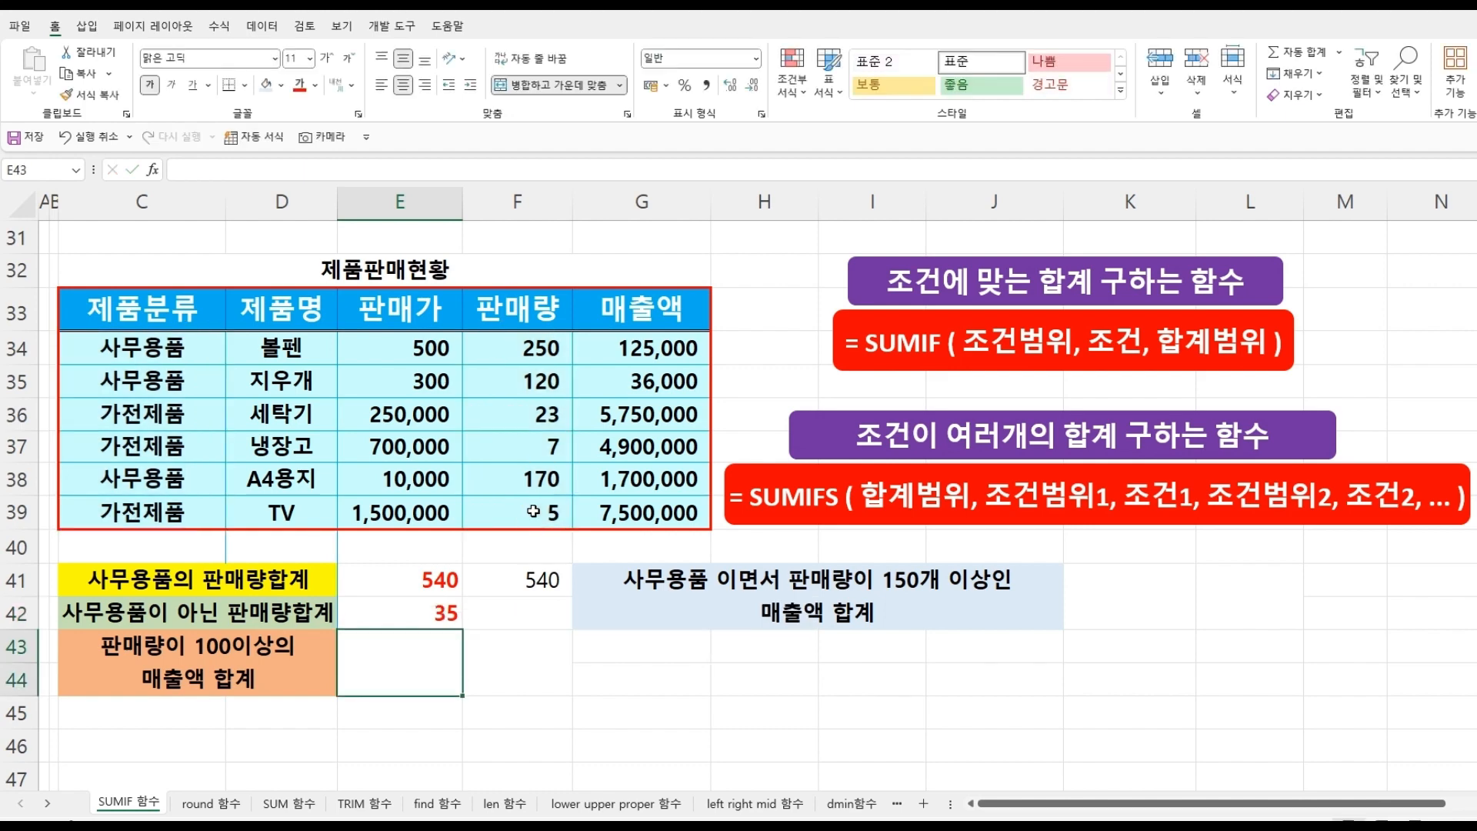
Enter =F36+F37+F39 in cell F42 to cross-check the non-office product quantity by adding the cells directly.
left_click(515, 619)
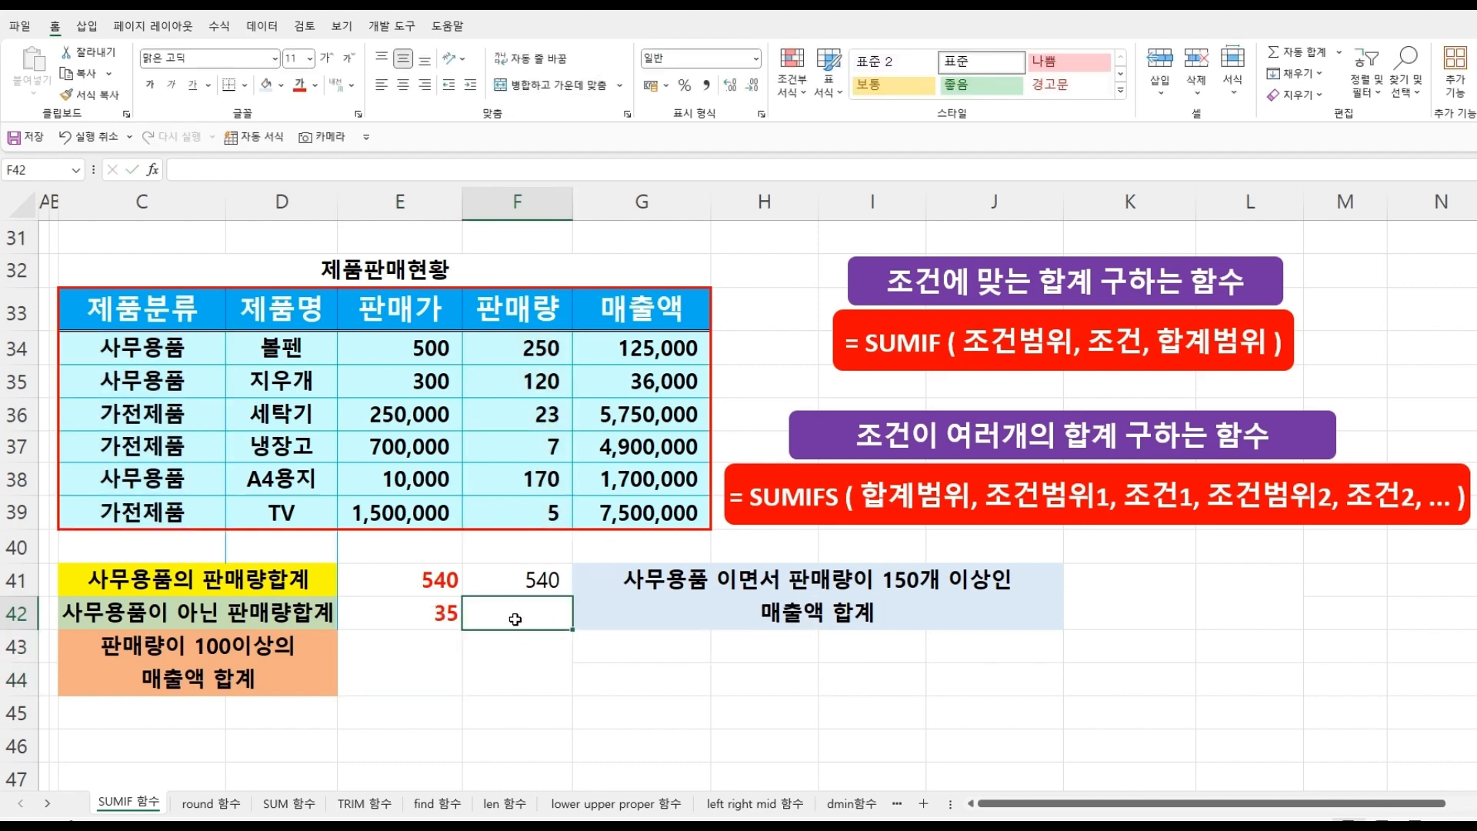
type("=")
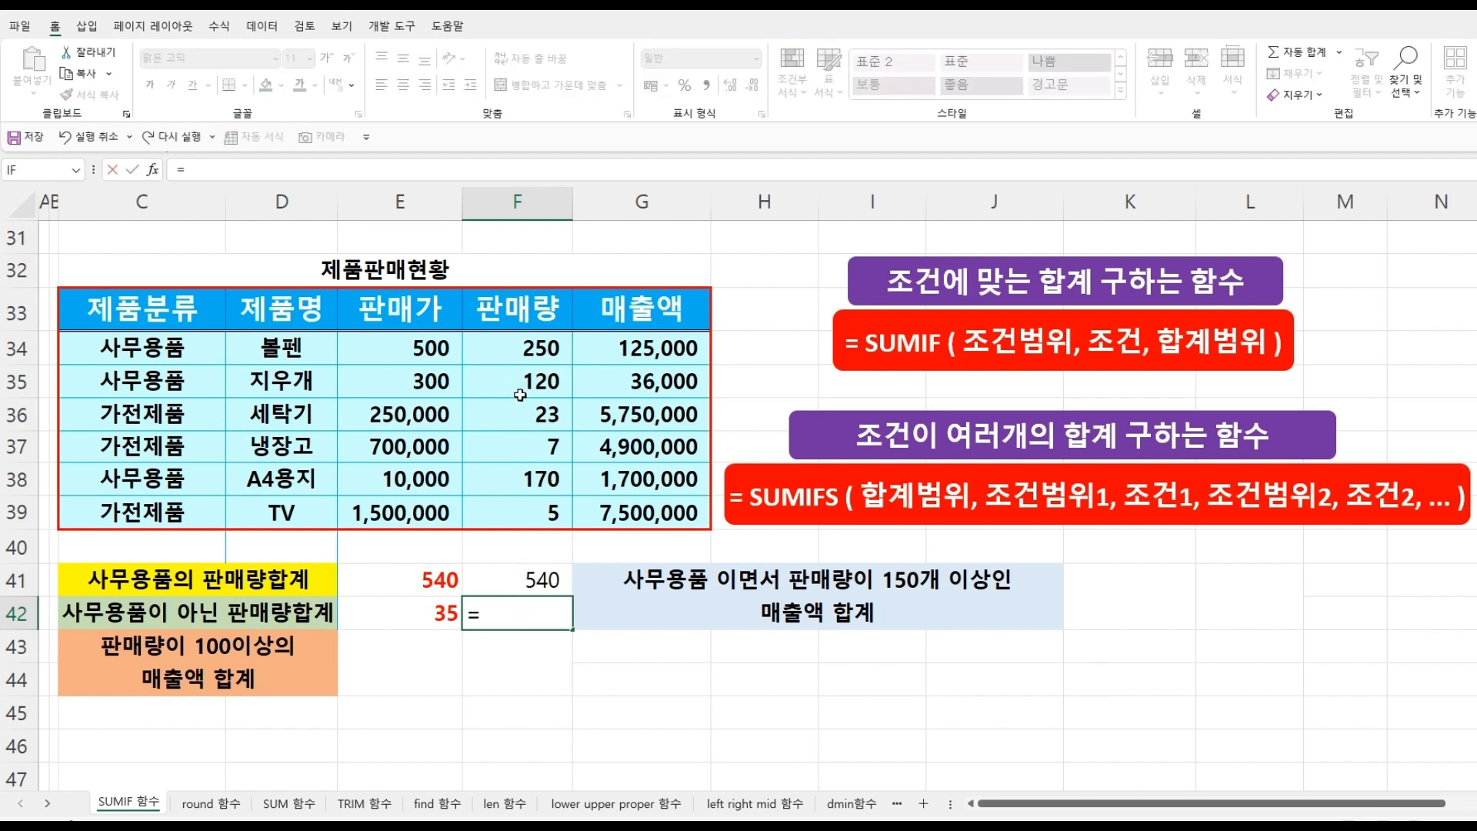
left_click(513, 417)
type("+")
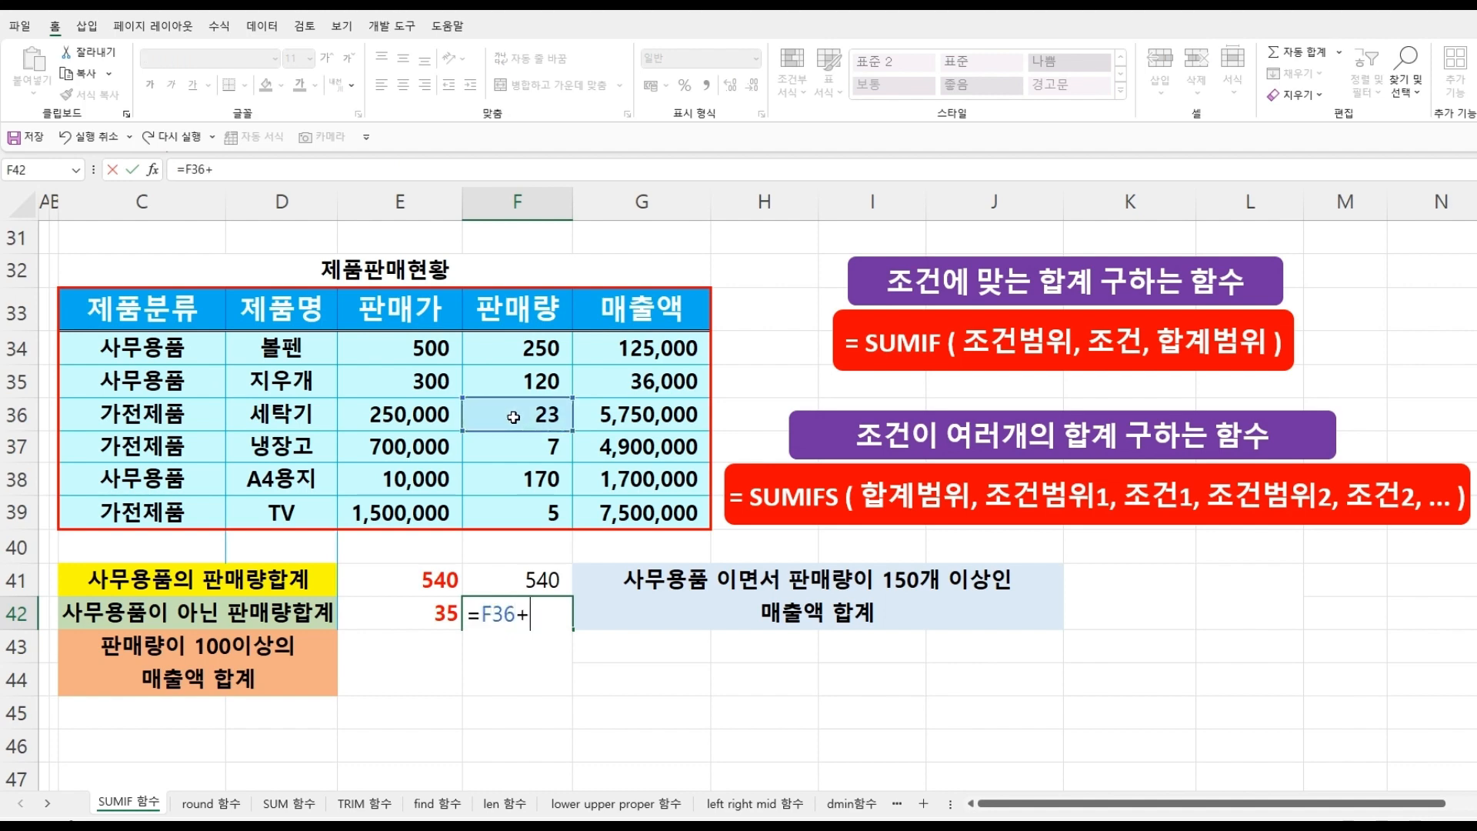
left_click(532, 450)
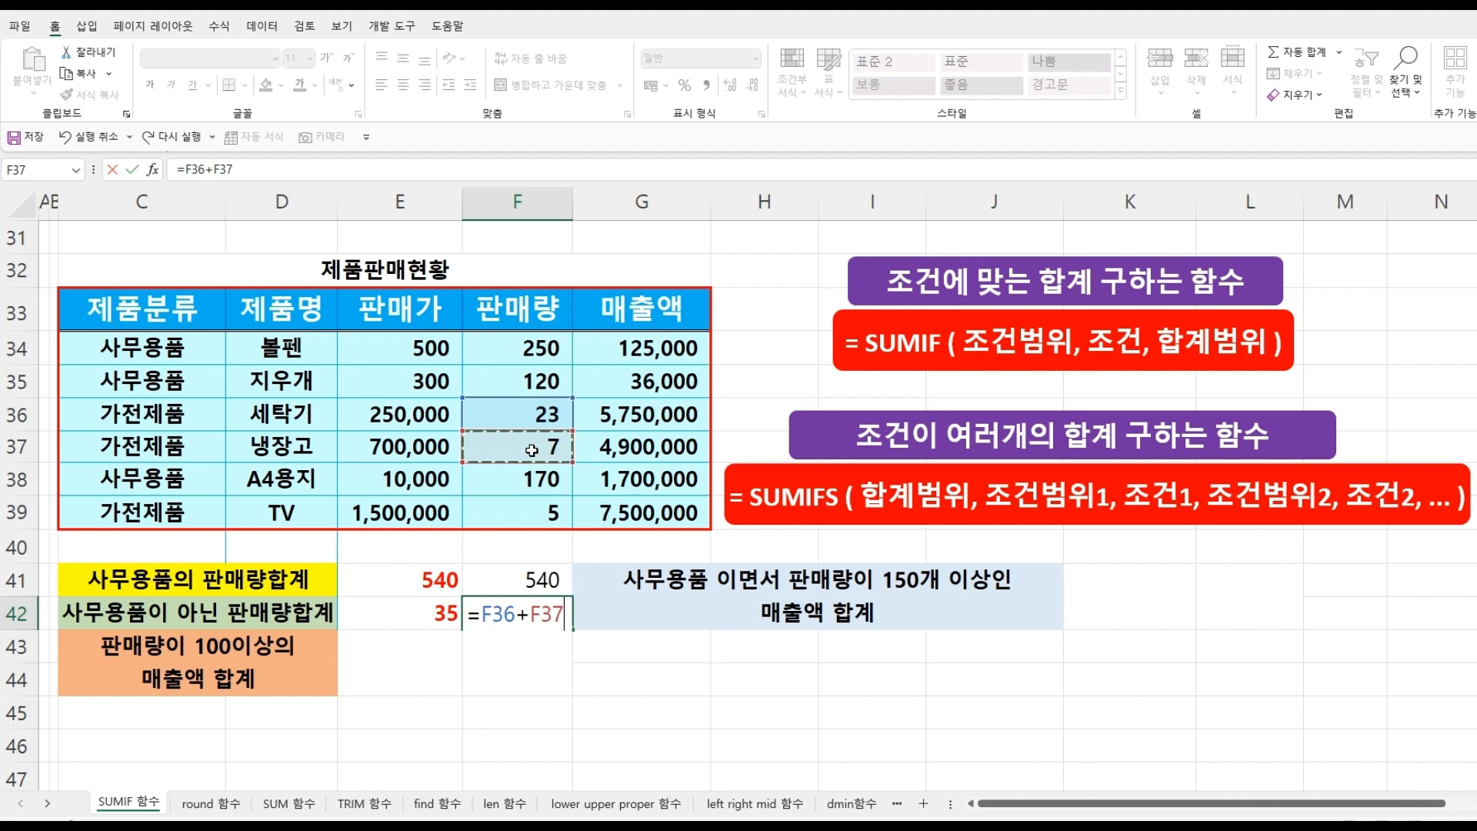
type("+")
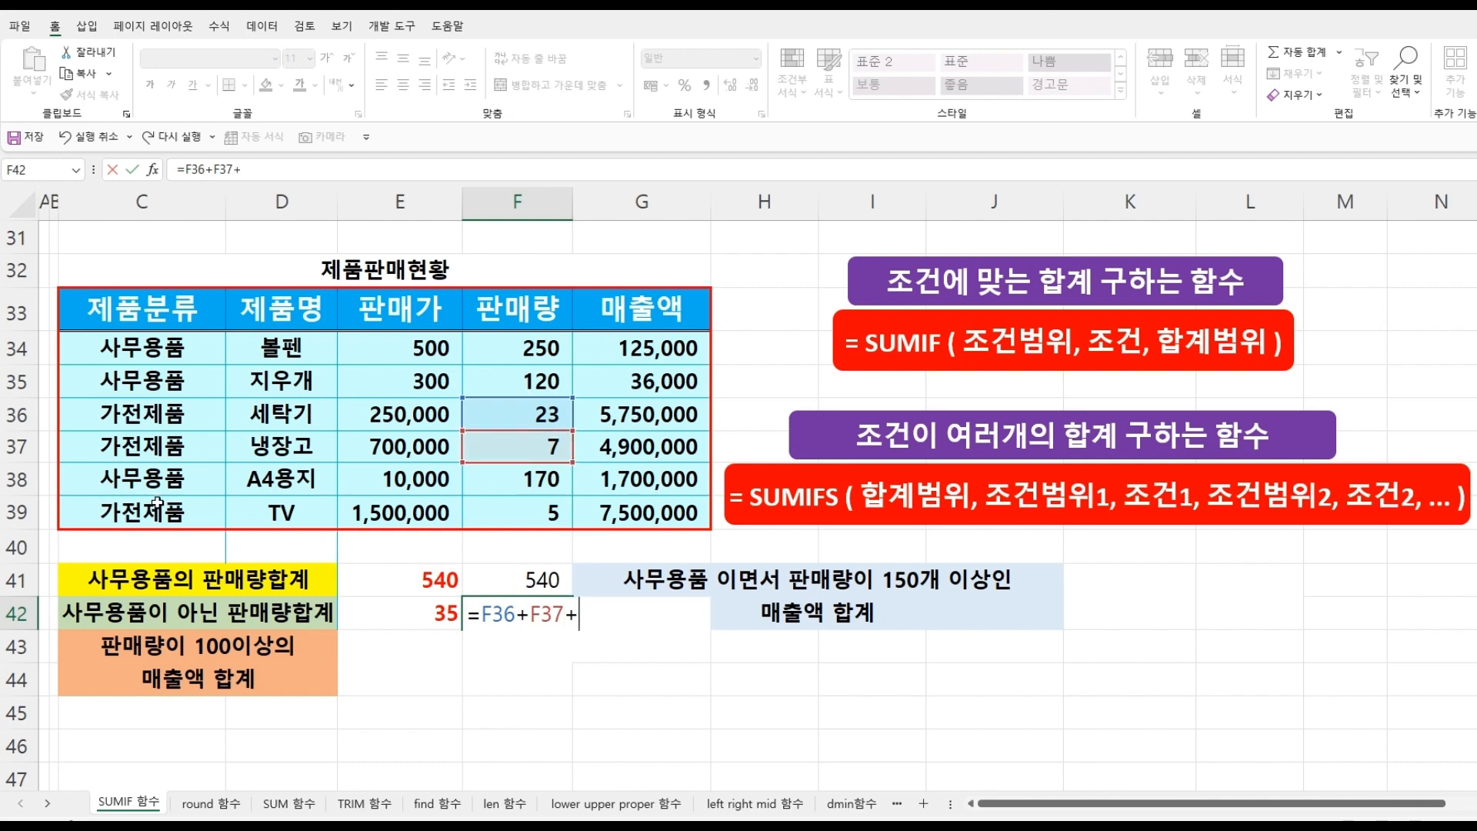
left_click(500, 504)
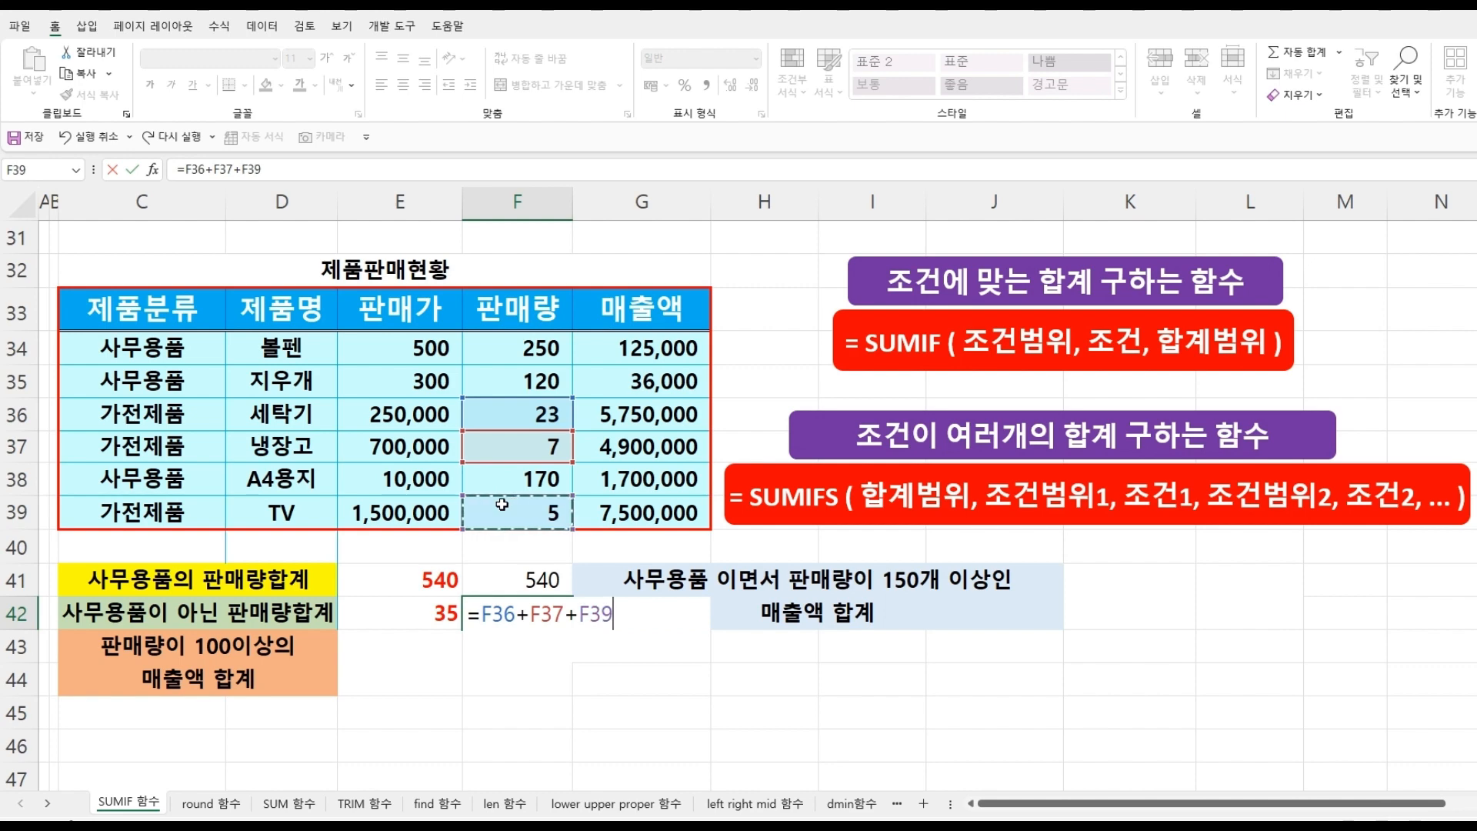
key("Return")
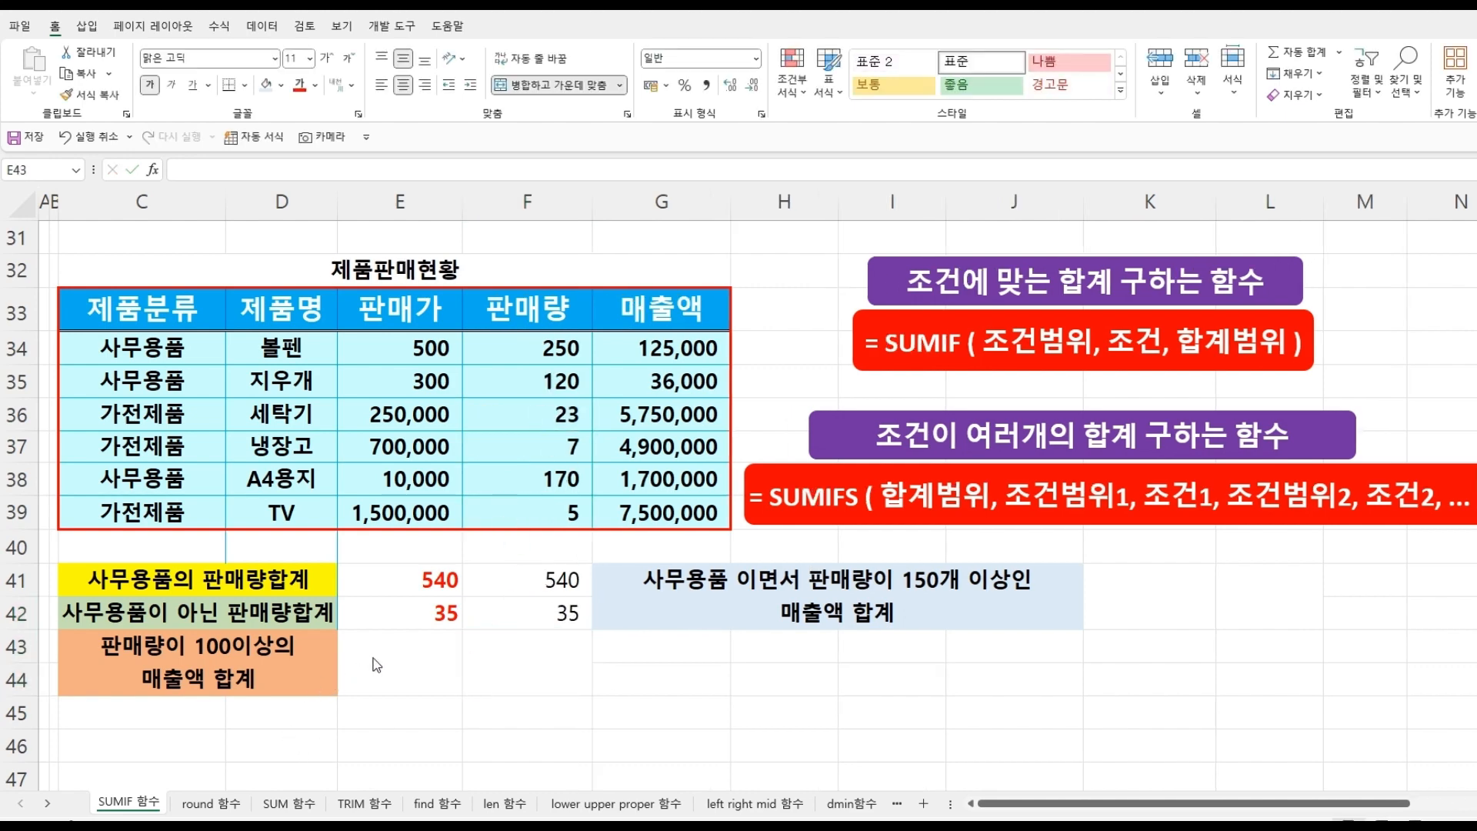
Enter =SUMIF(F34:F39,">=100",G34:G39) in cell E43 to total the revenue of products with at least 100 sold.
left_click(376, 664)
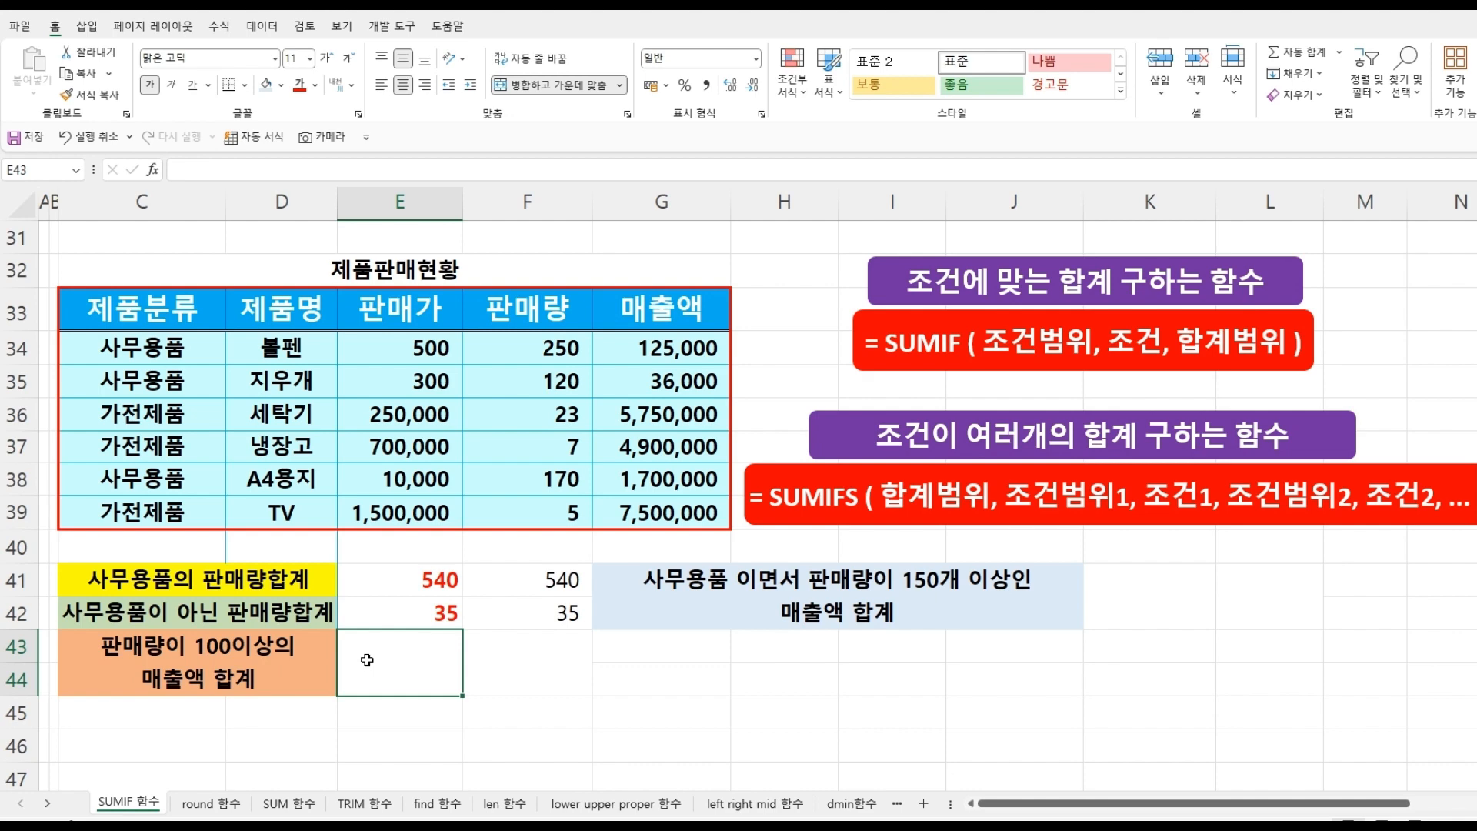
type("=SUM")
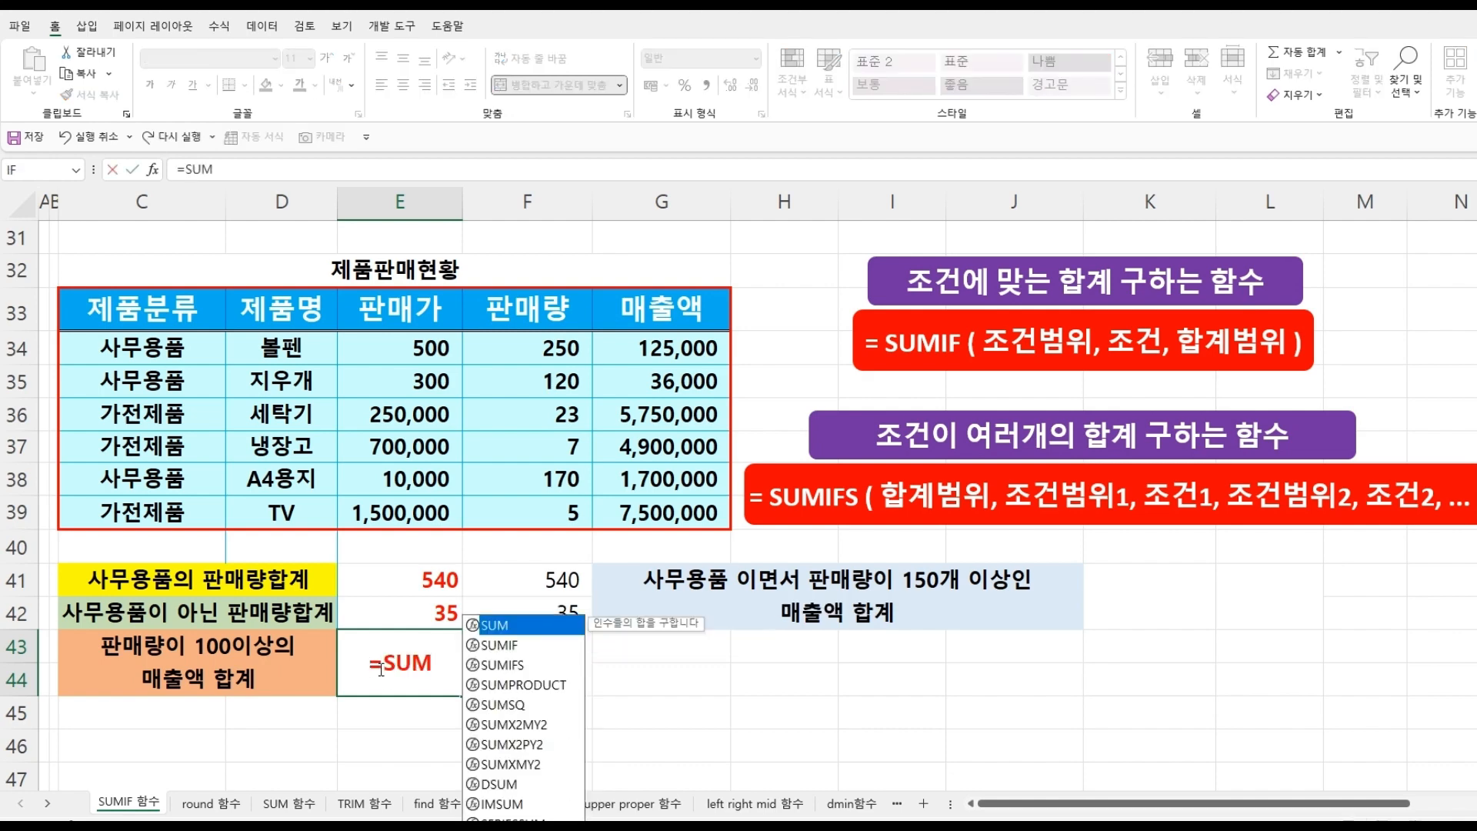
double_click(512, 647)
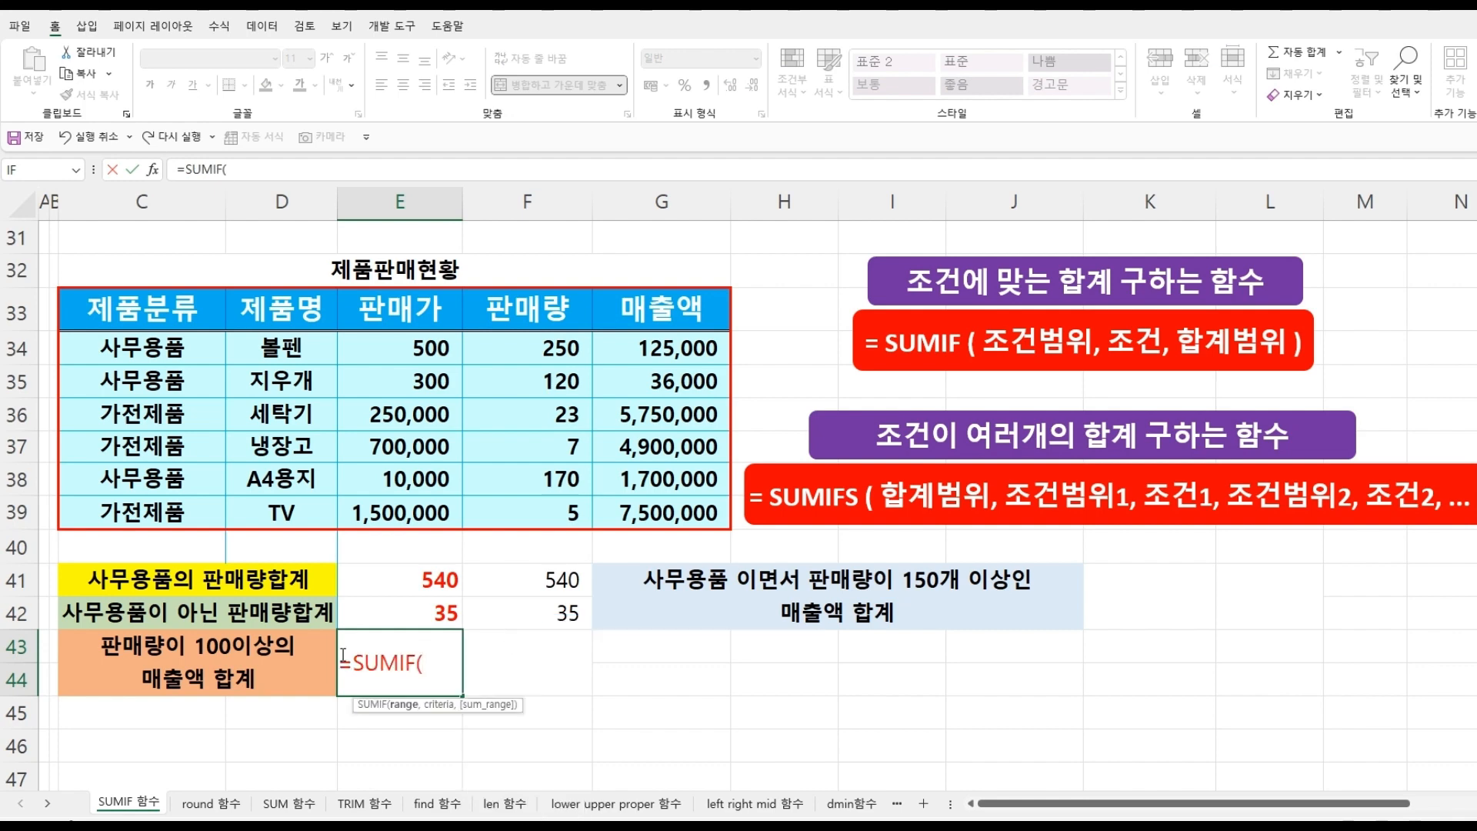
left_click_drag(536, 354, 538, 502)
type(",")
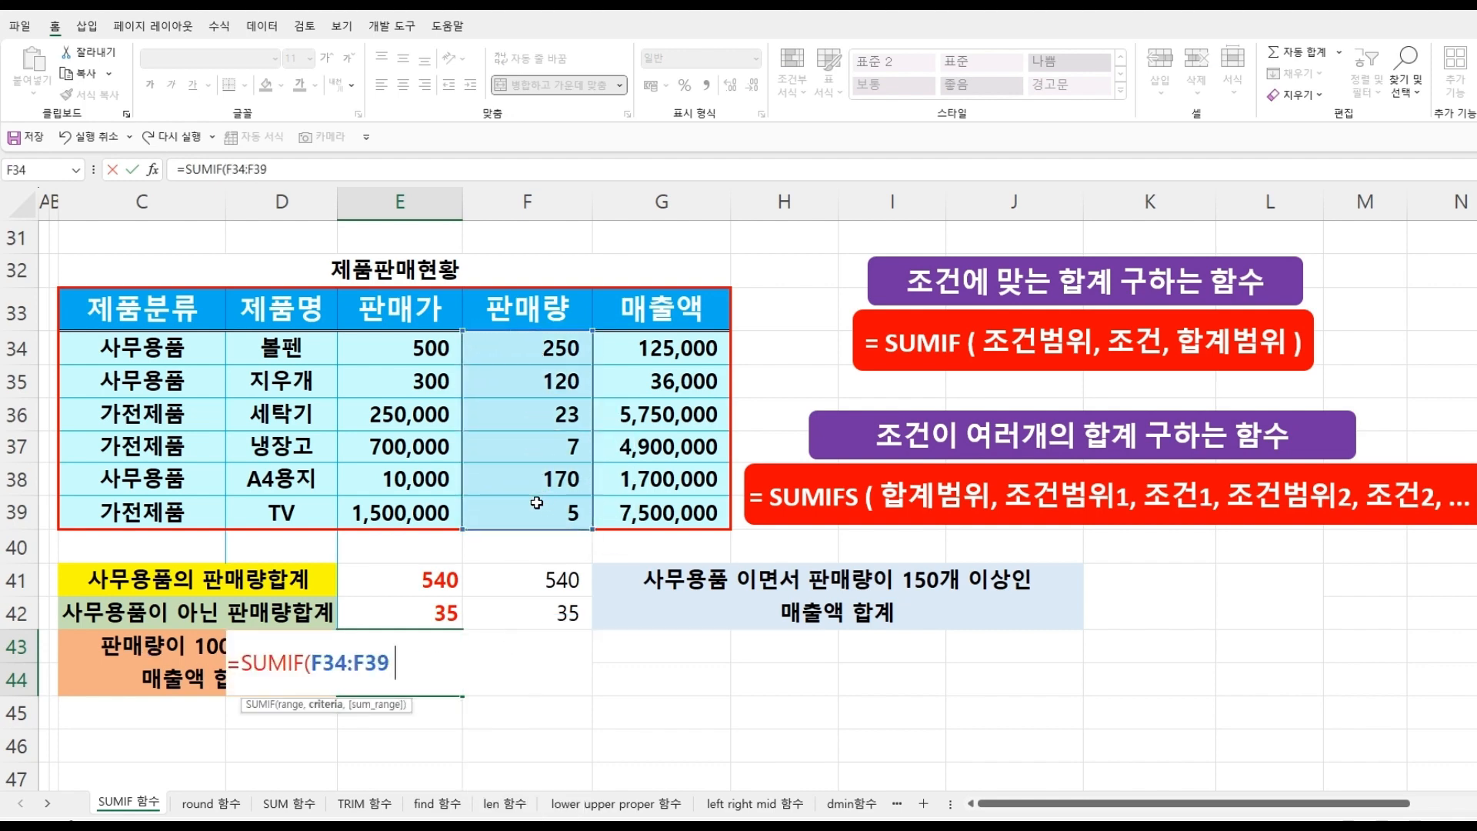
type("\">=10")
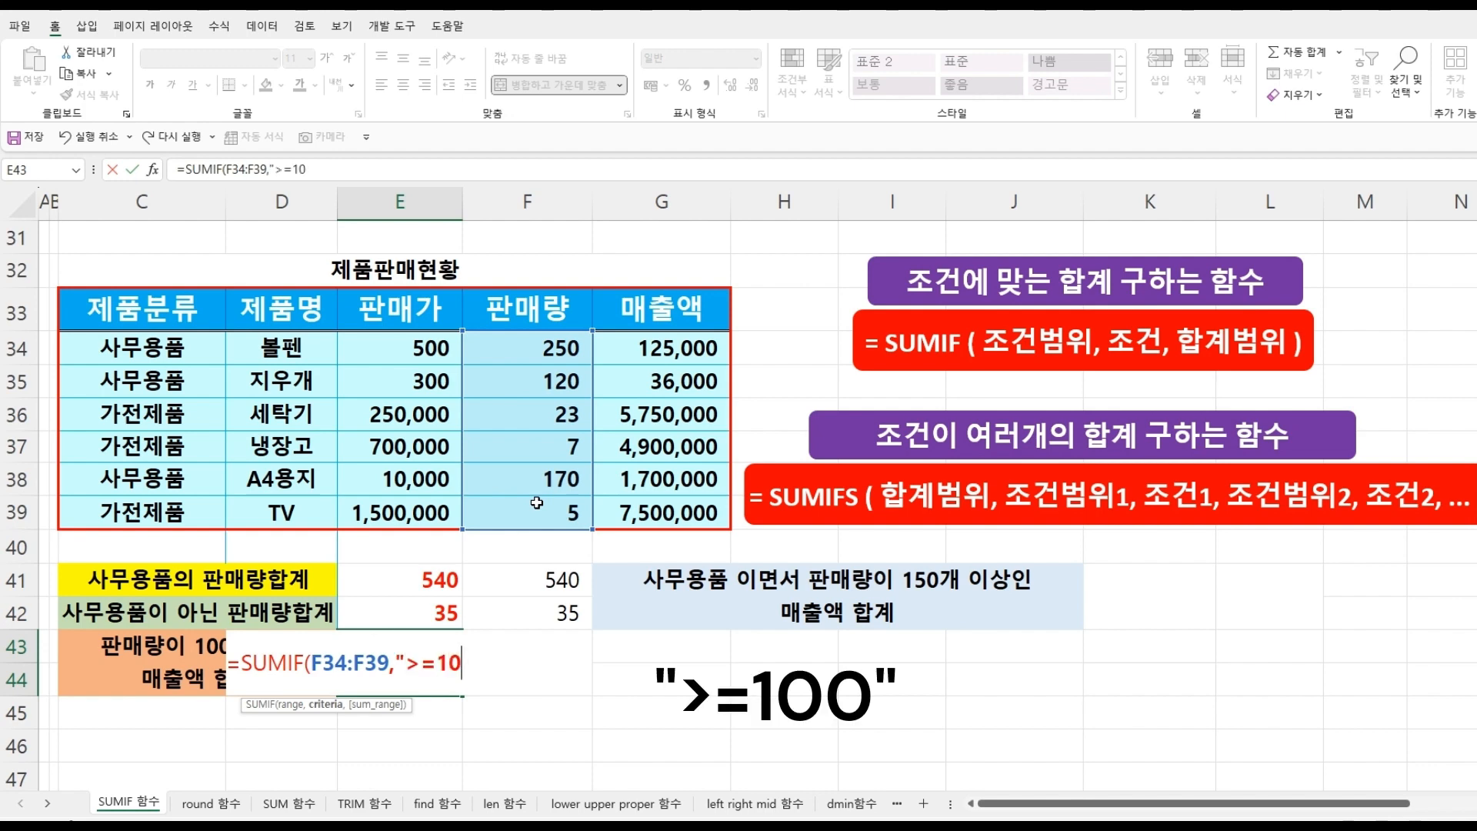
type("0\",")
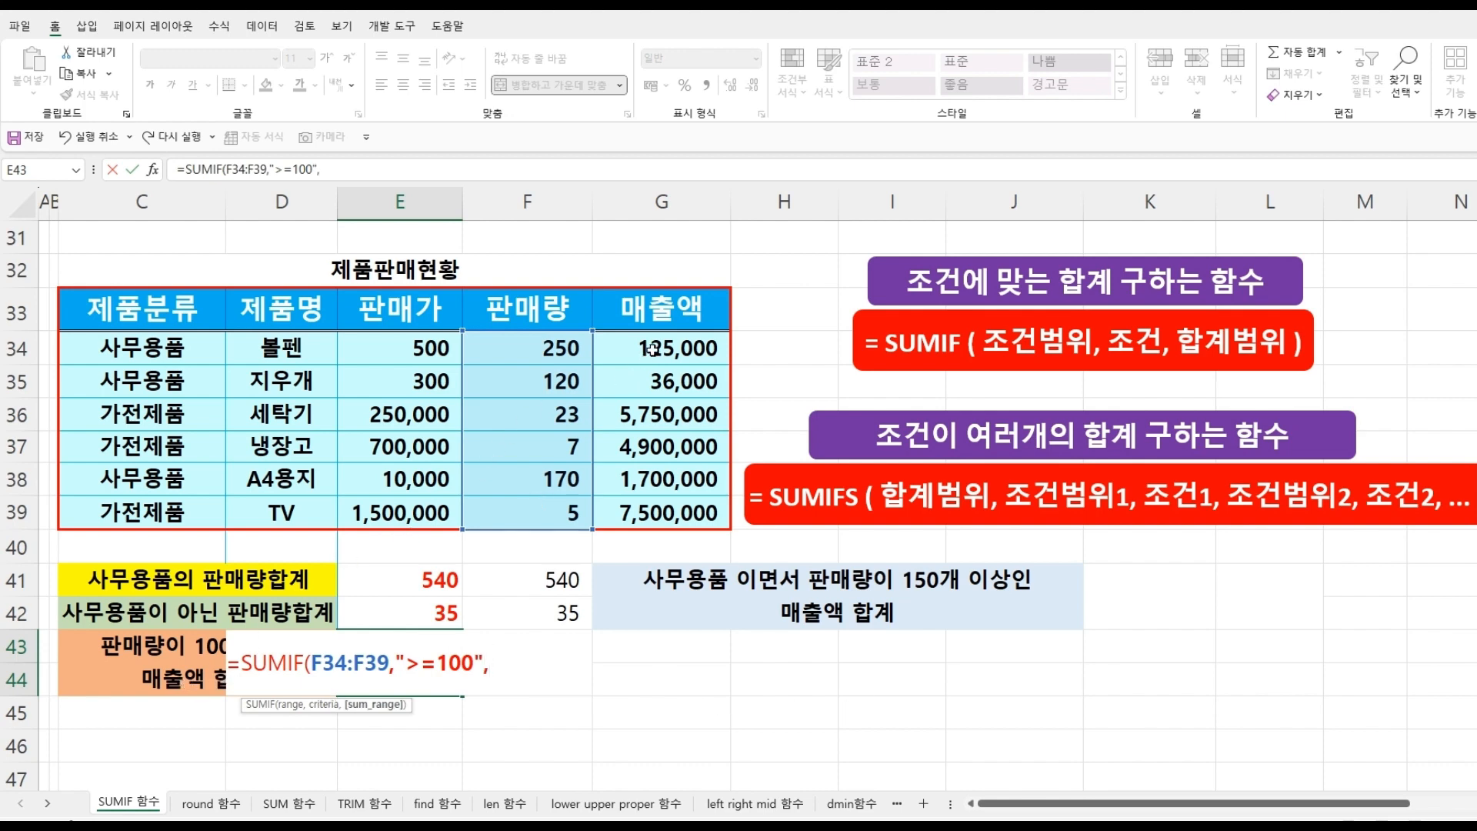
left_click_drag(652, 349, 665, 501)
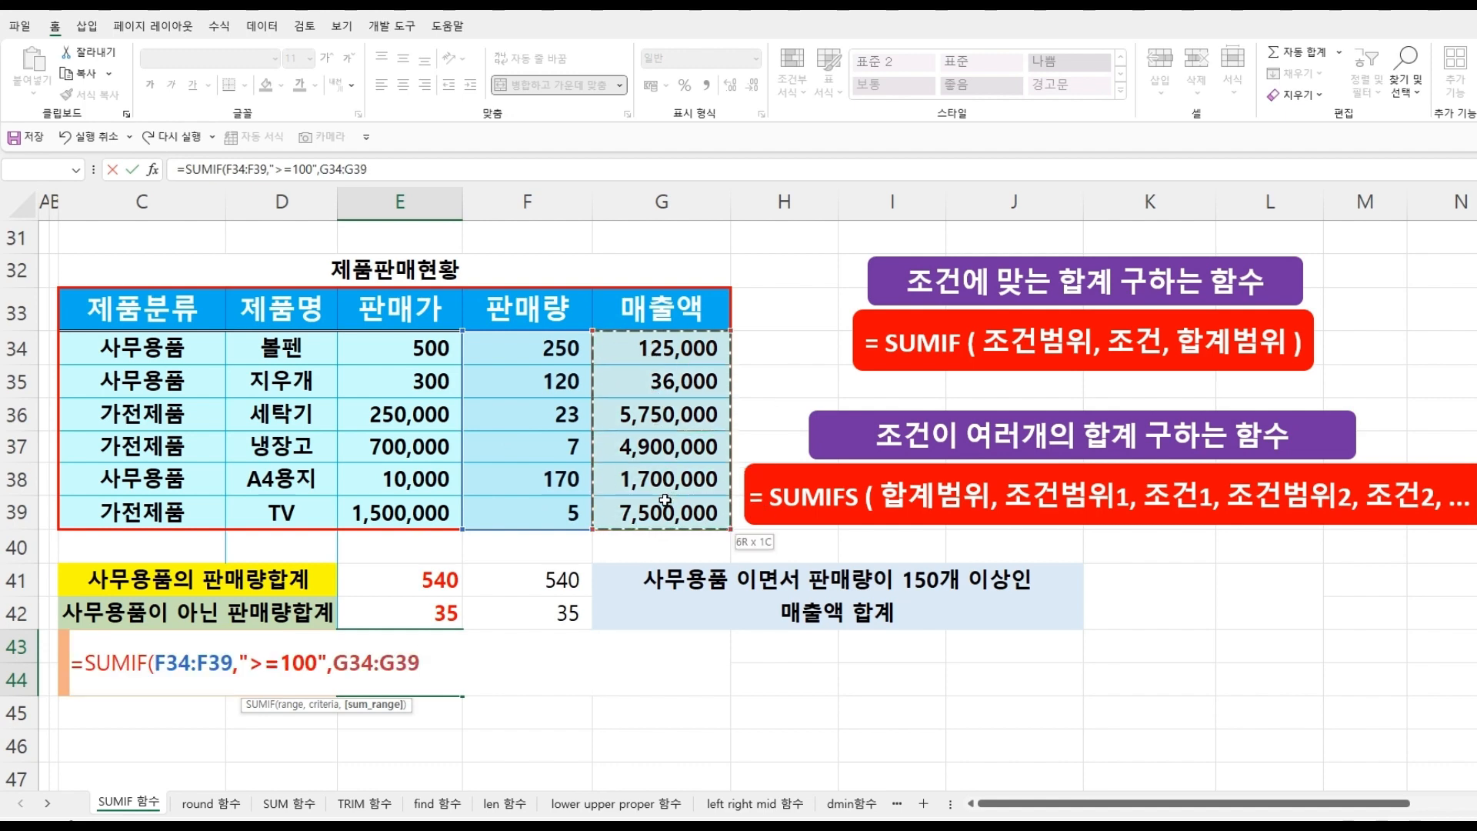
type(")")
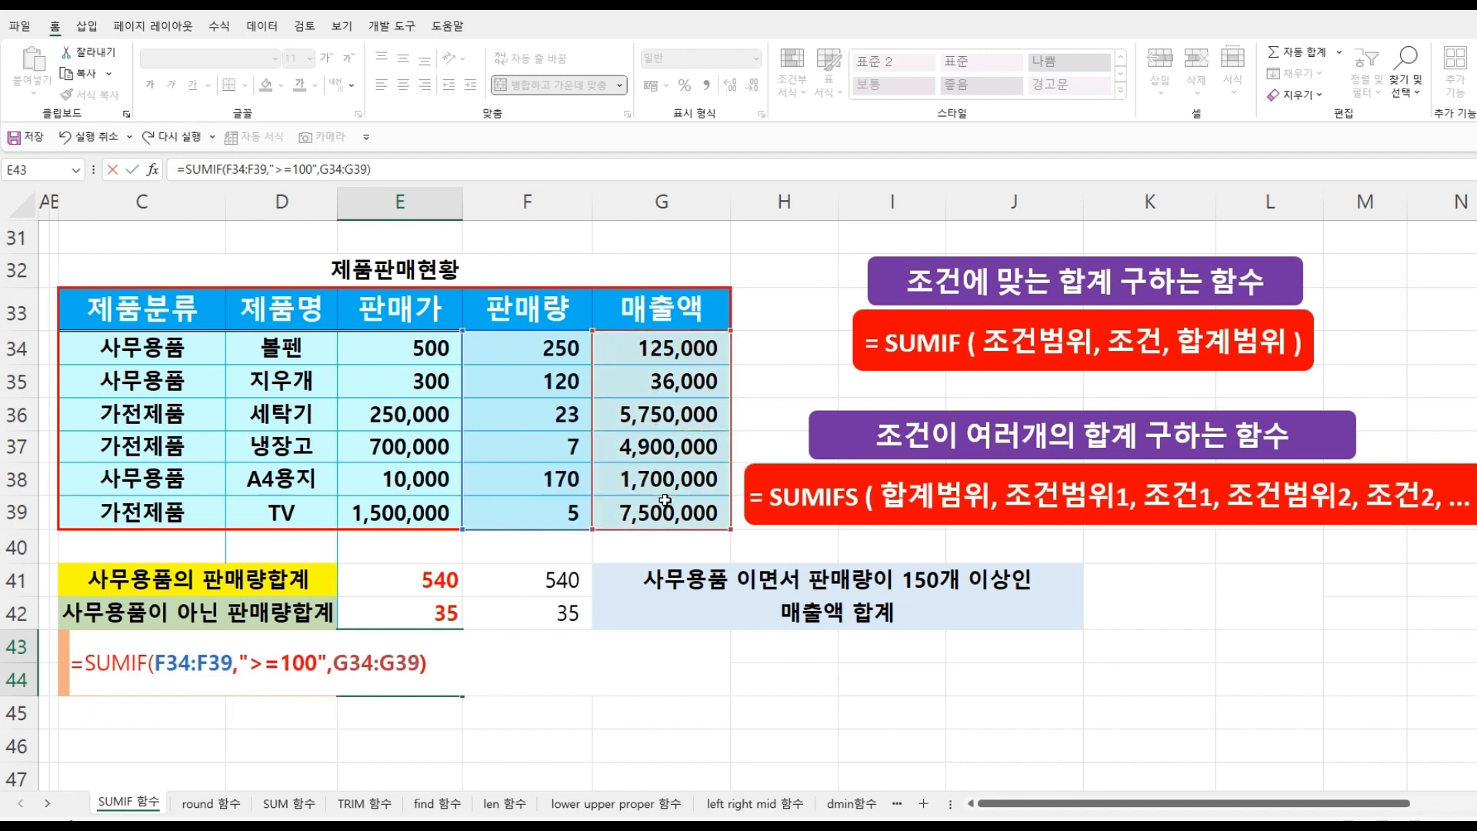
key("Return")
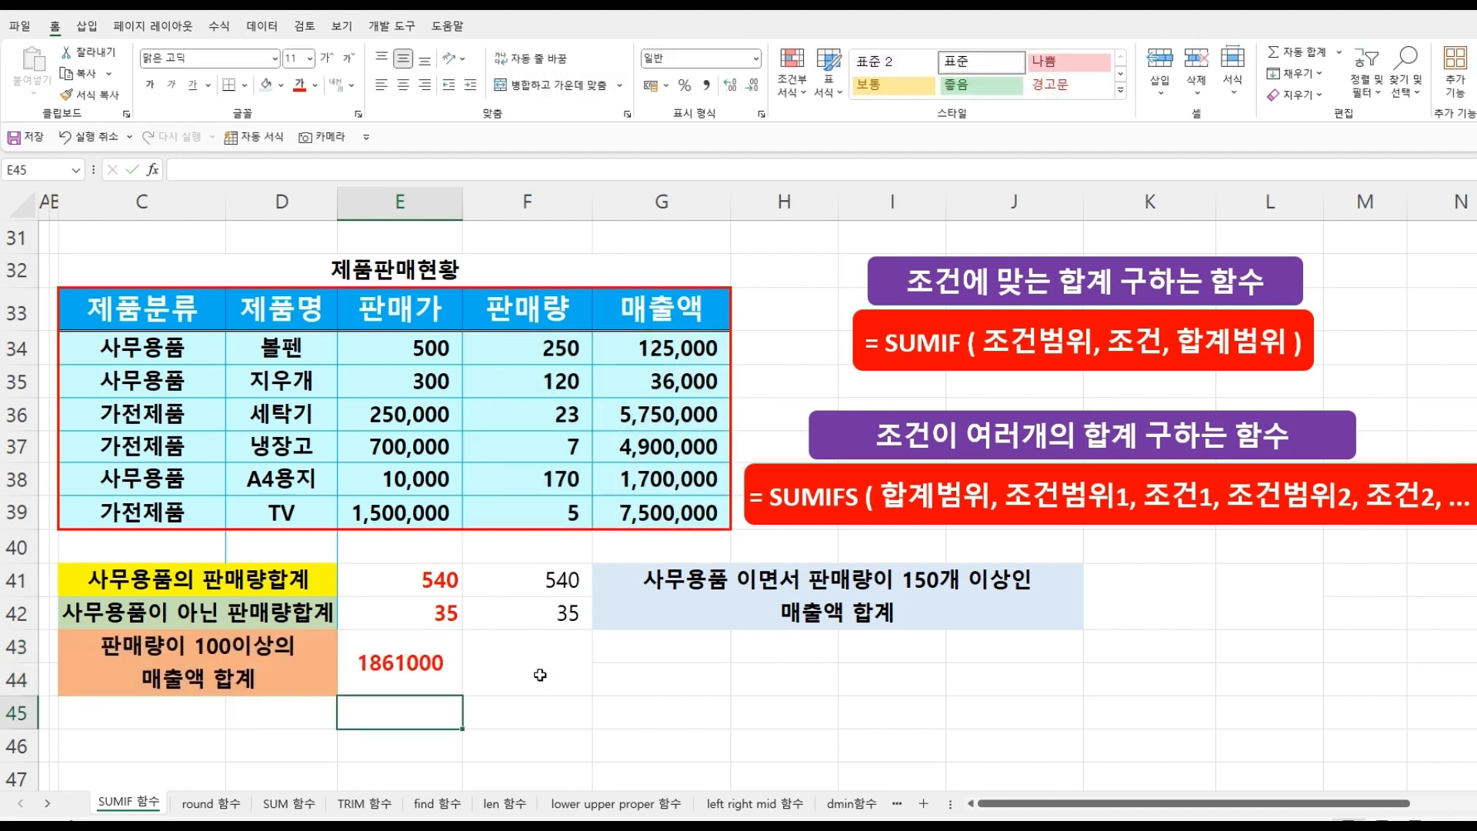
Enter =G34+G35+G38 in cell F43 to cross-check the revenue total by adding the matching cells directly.
left_click(540, 675)
type("=")
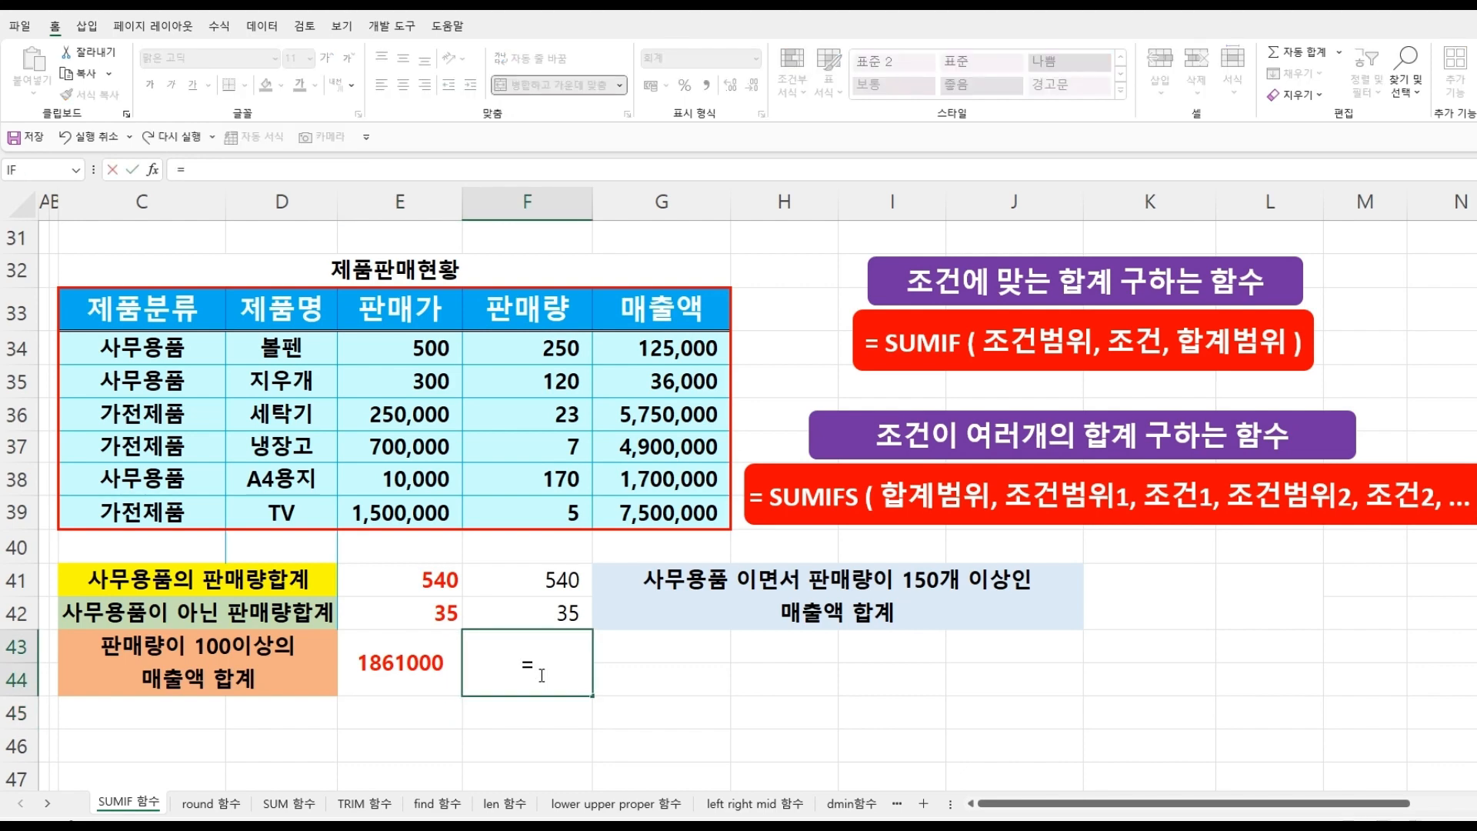
left_click(655, 348)
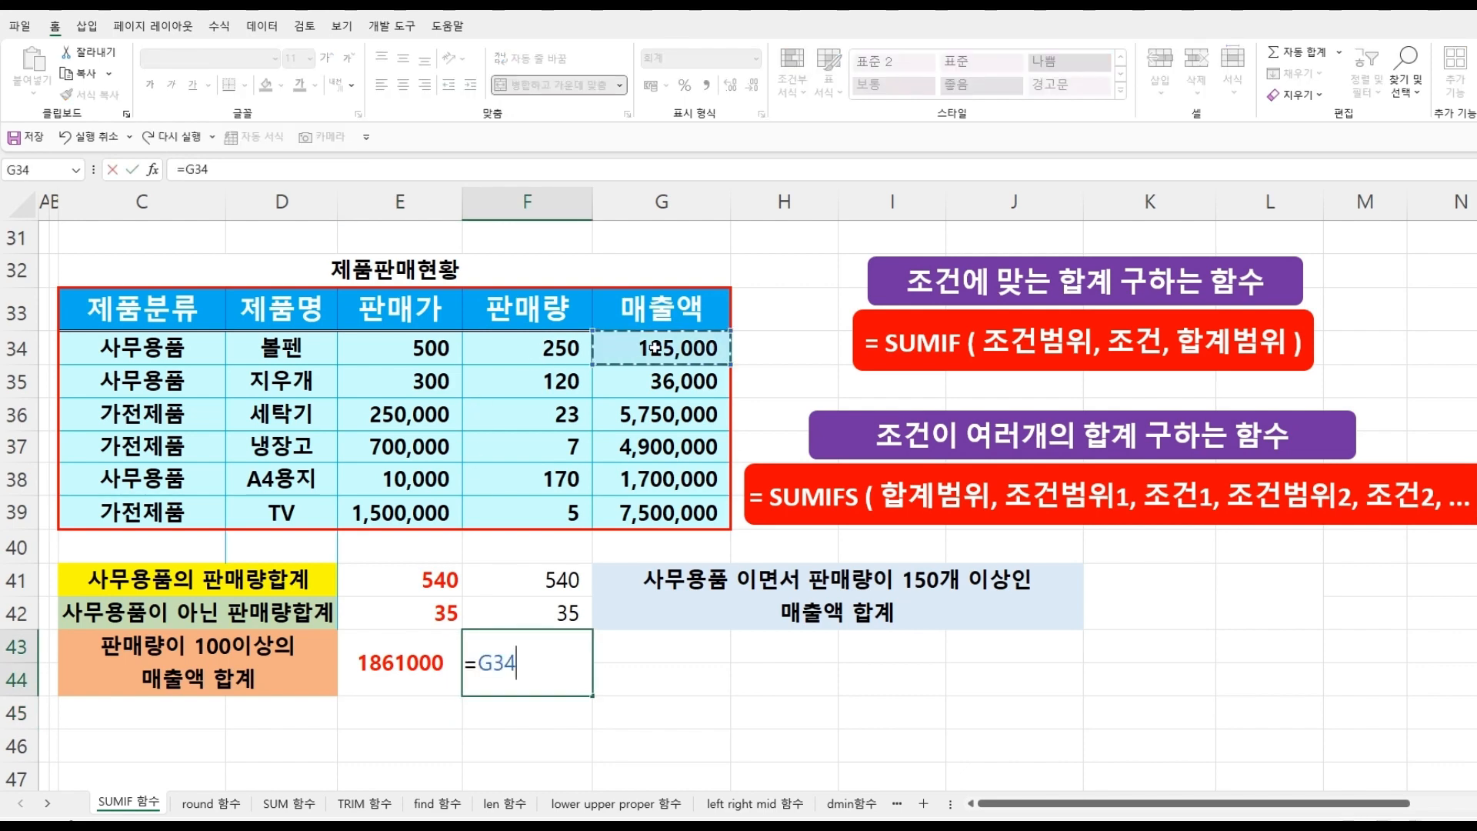
type("+")
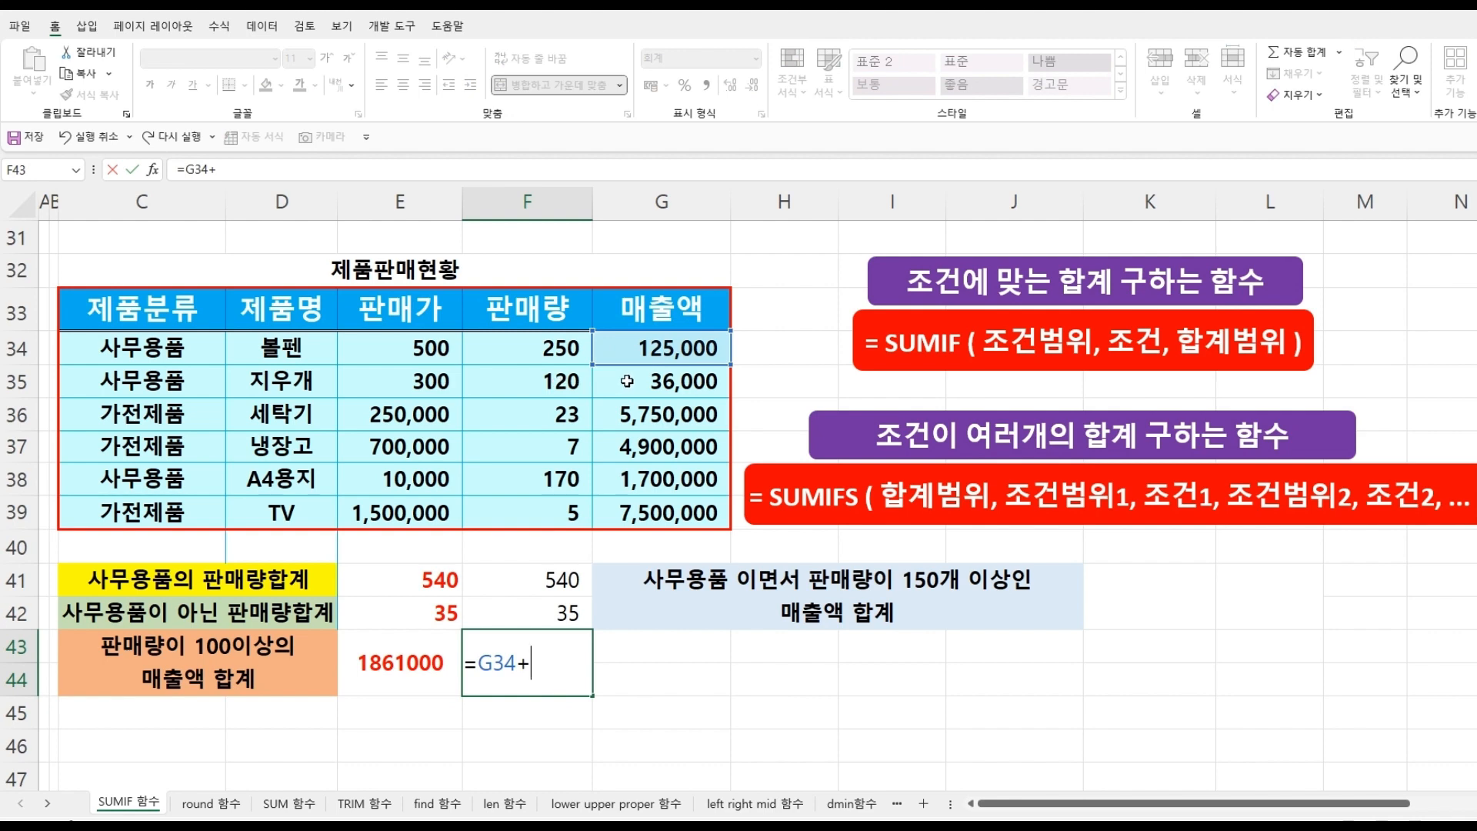
left_click(627, 381)
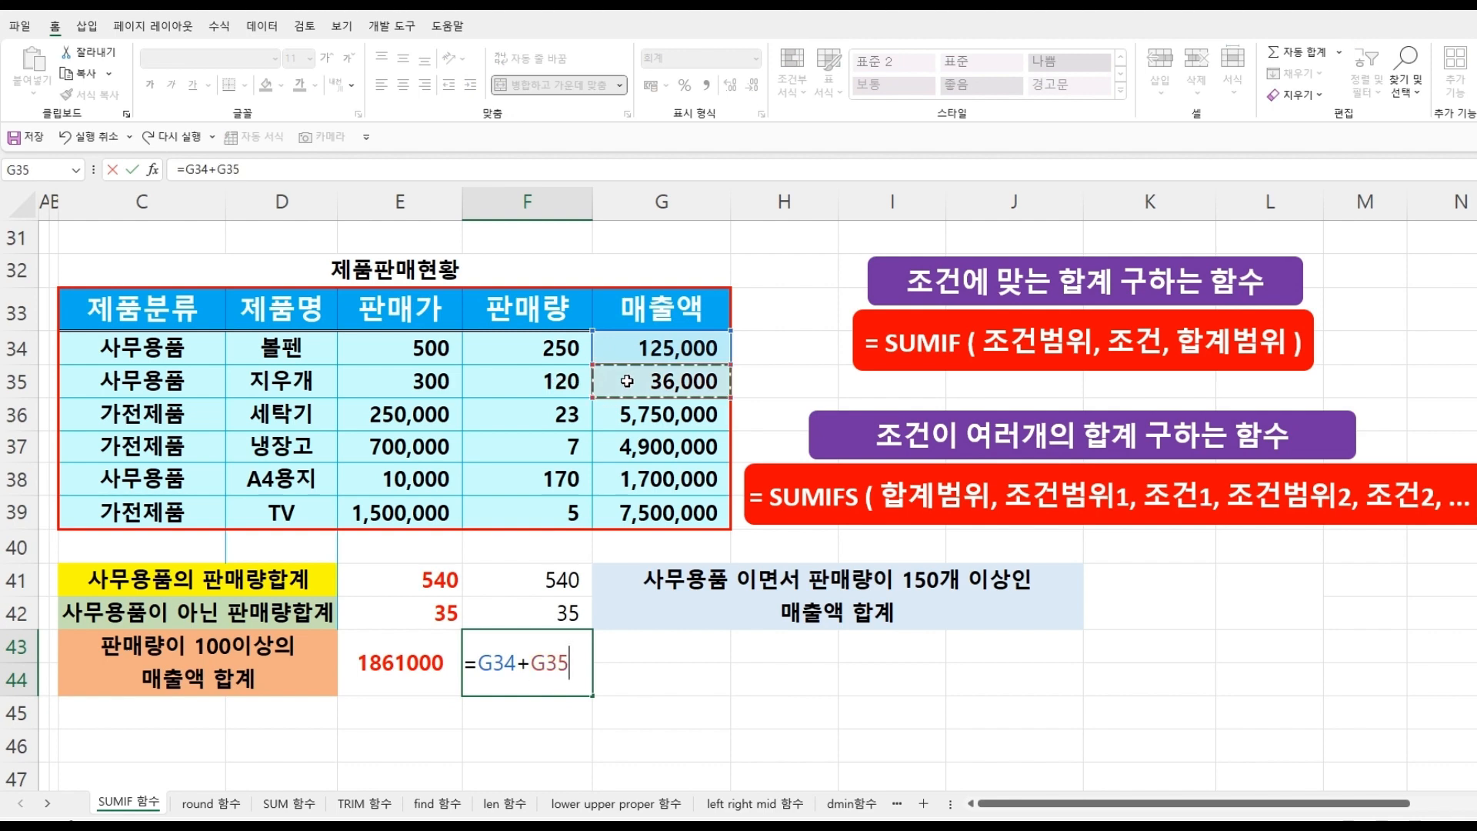
type("+")
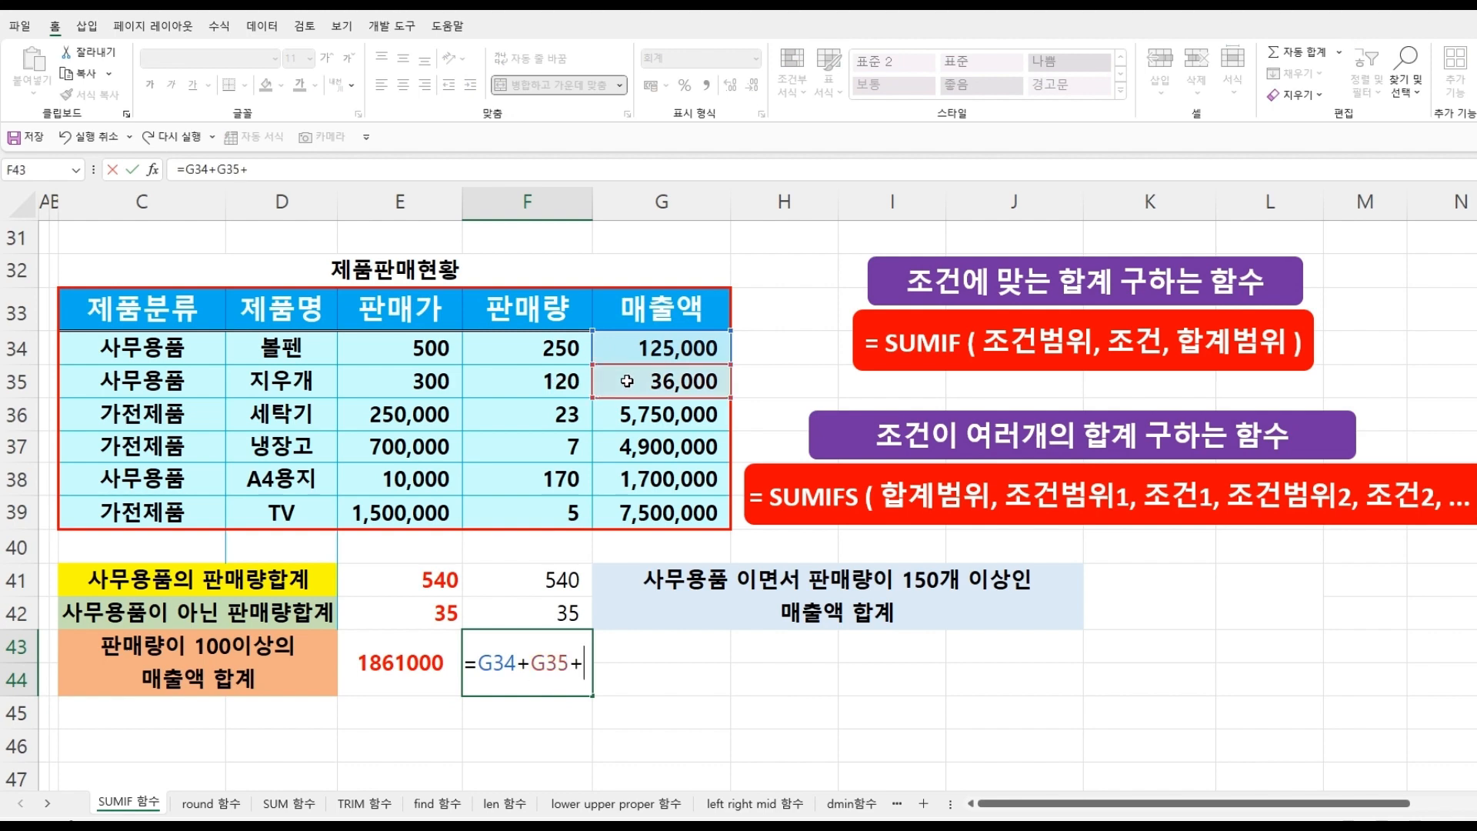
left_click(648, 478)
key("Return")
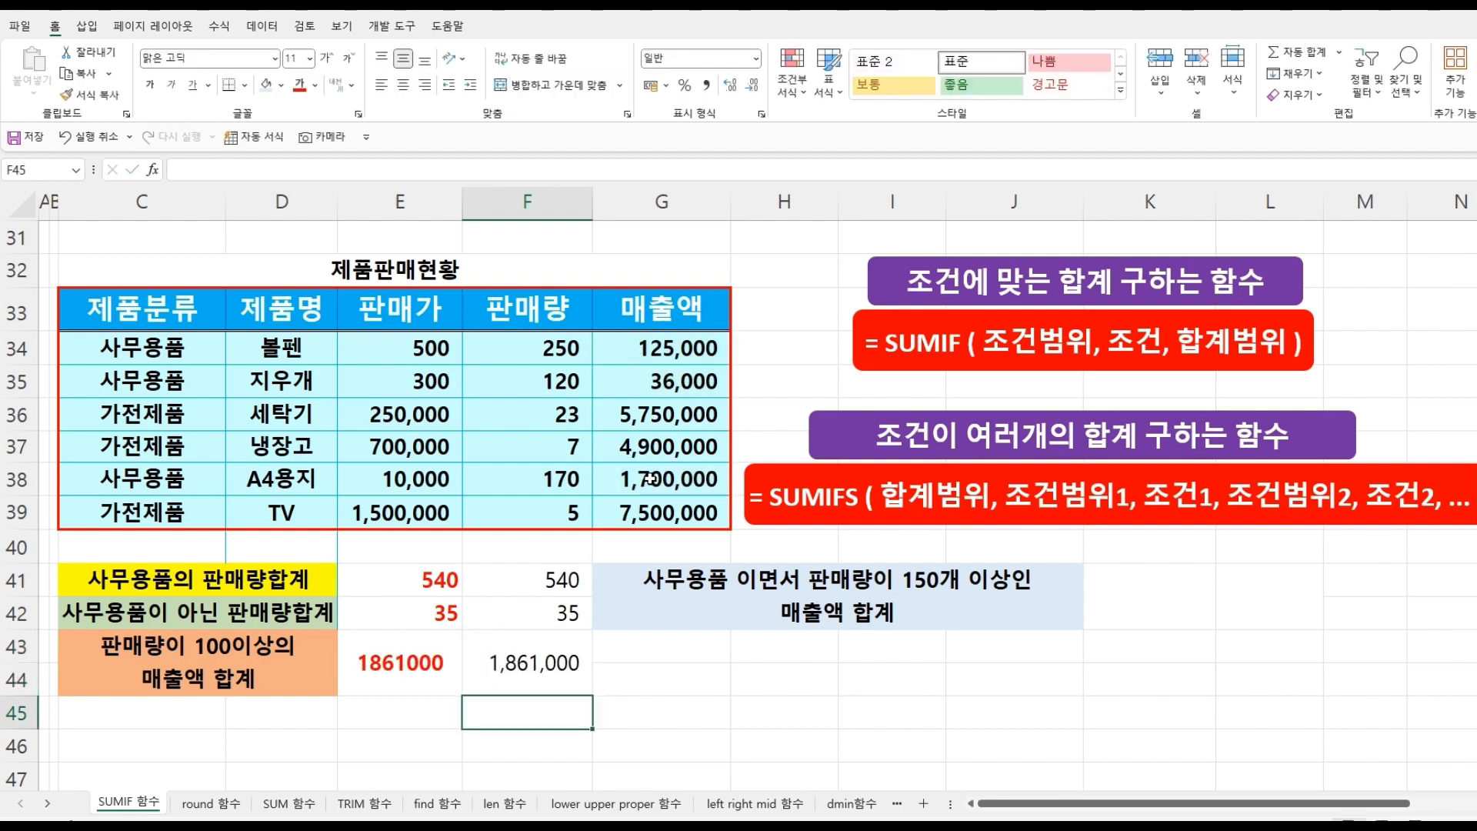
Begin a SUMIFS formula in cell K41 with sum range G34:G39 and the first condition range C34:C39 matching C34.
left_click(1114, 584)
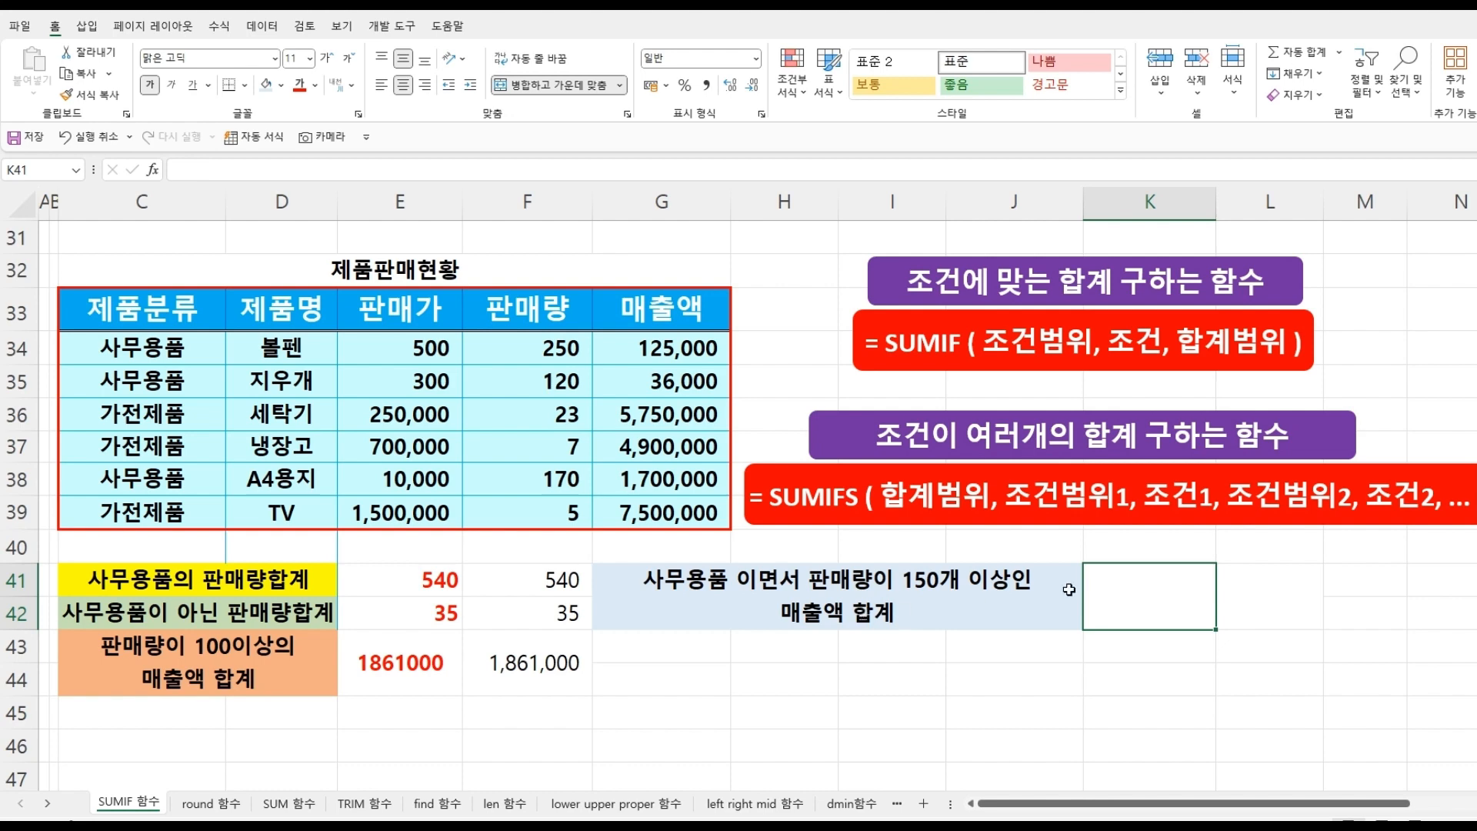
type("=")
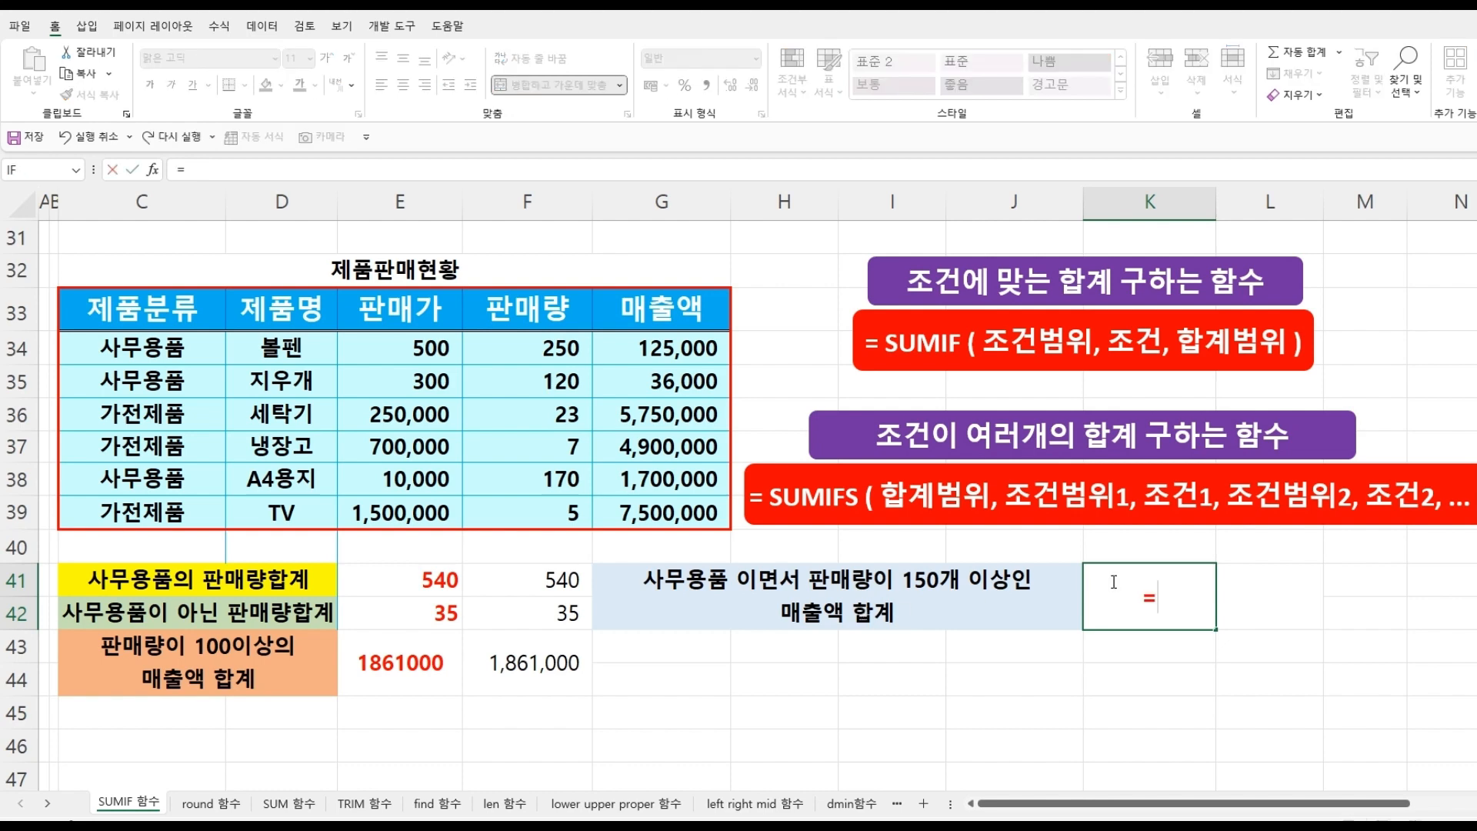
type("SUM")
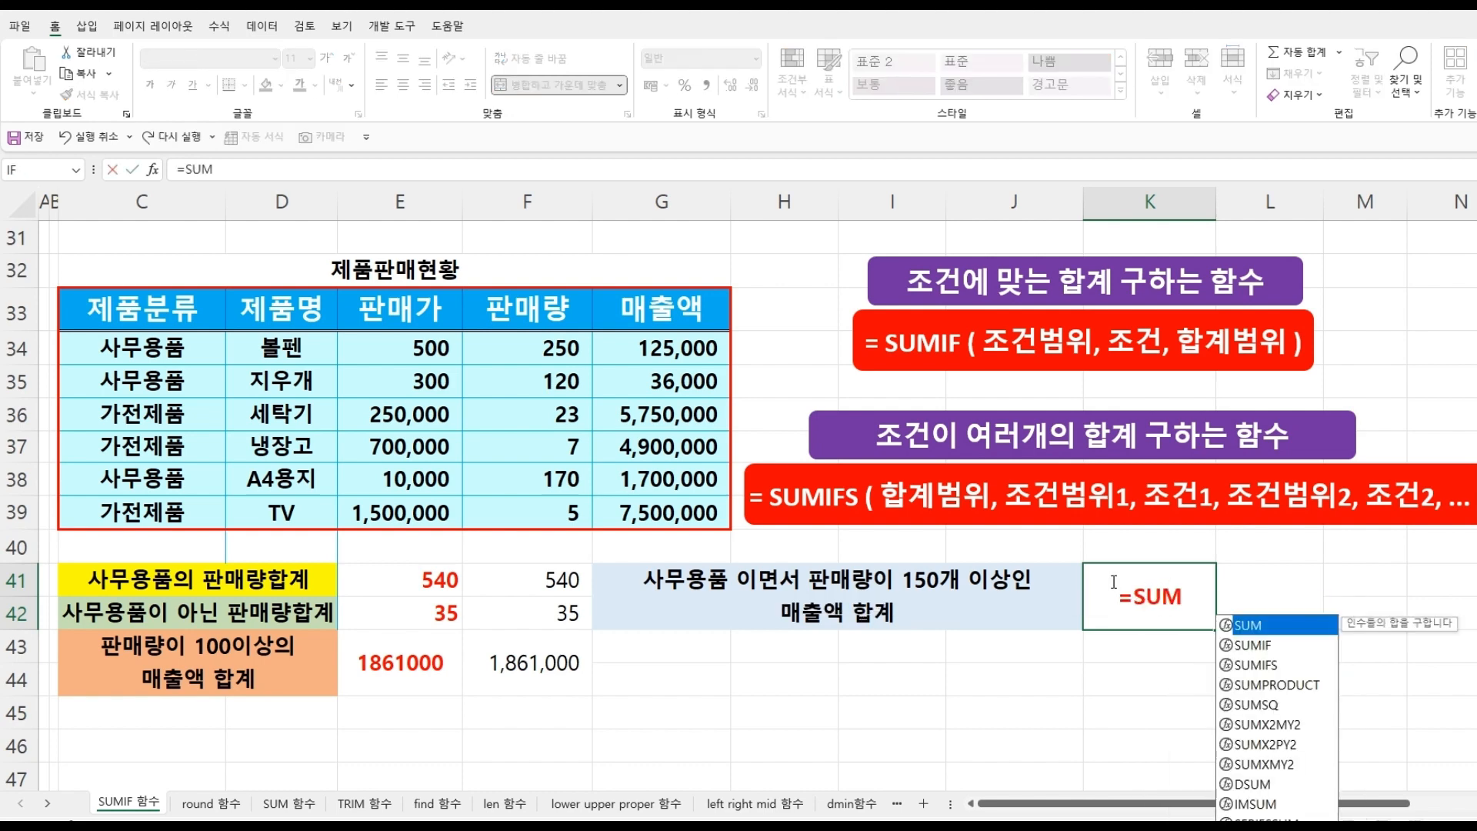
double_click(1237, 664)
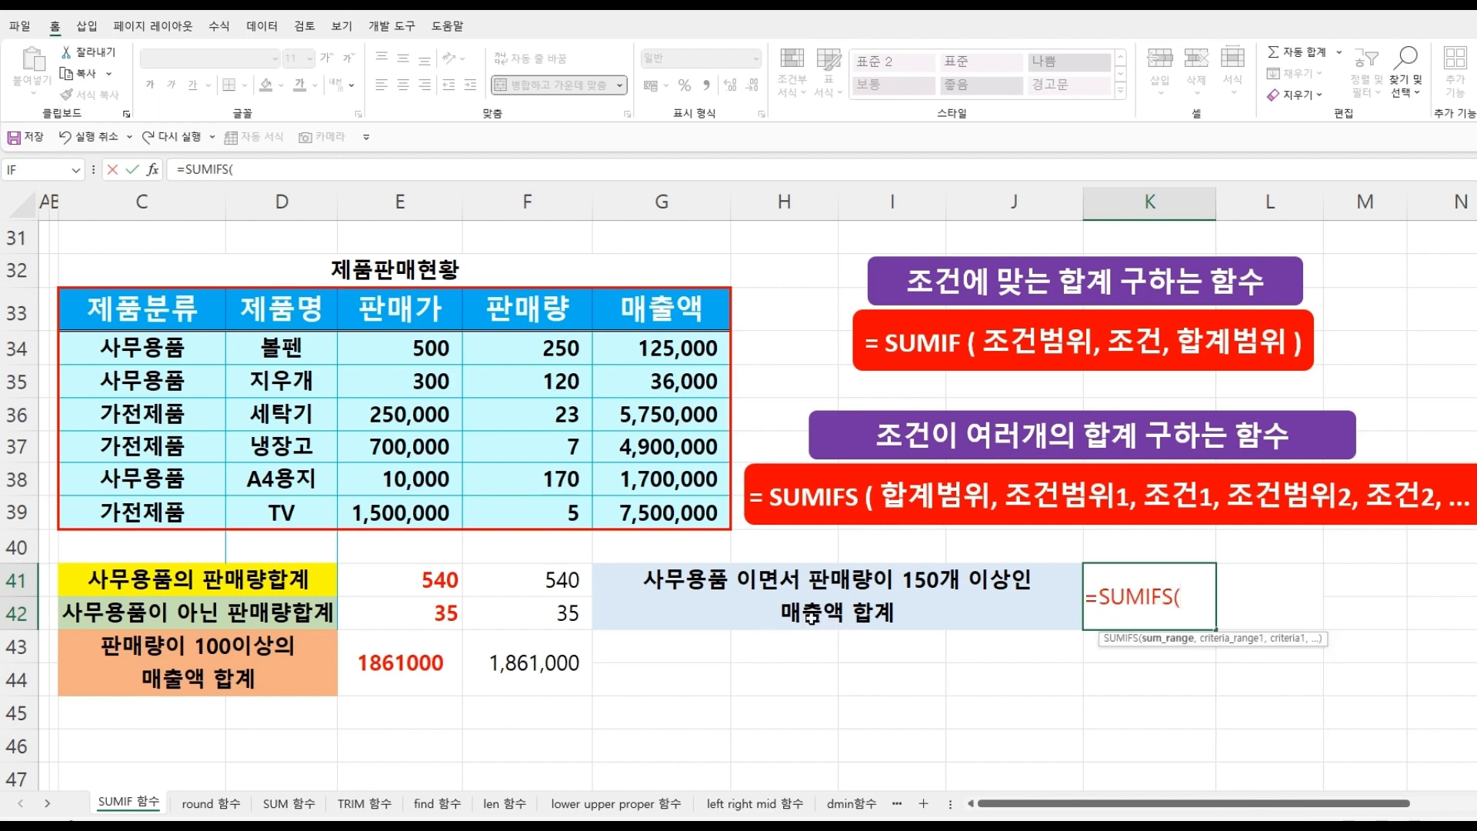
left_click_drag(670, 343, 667, 505)
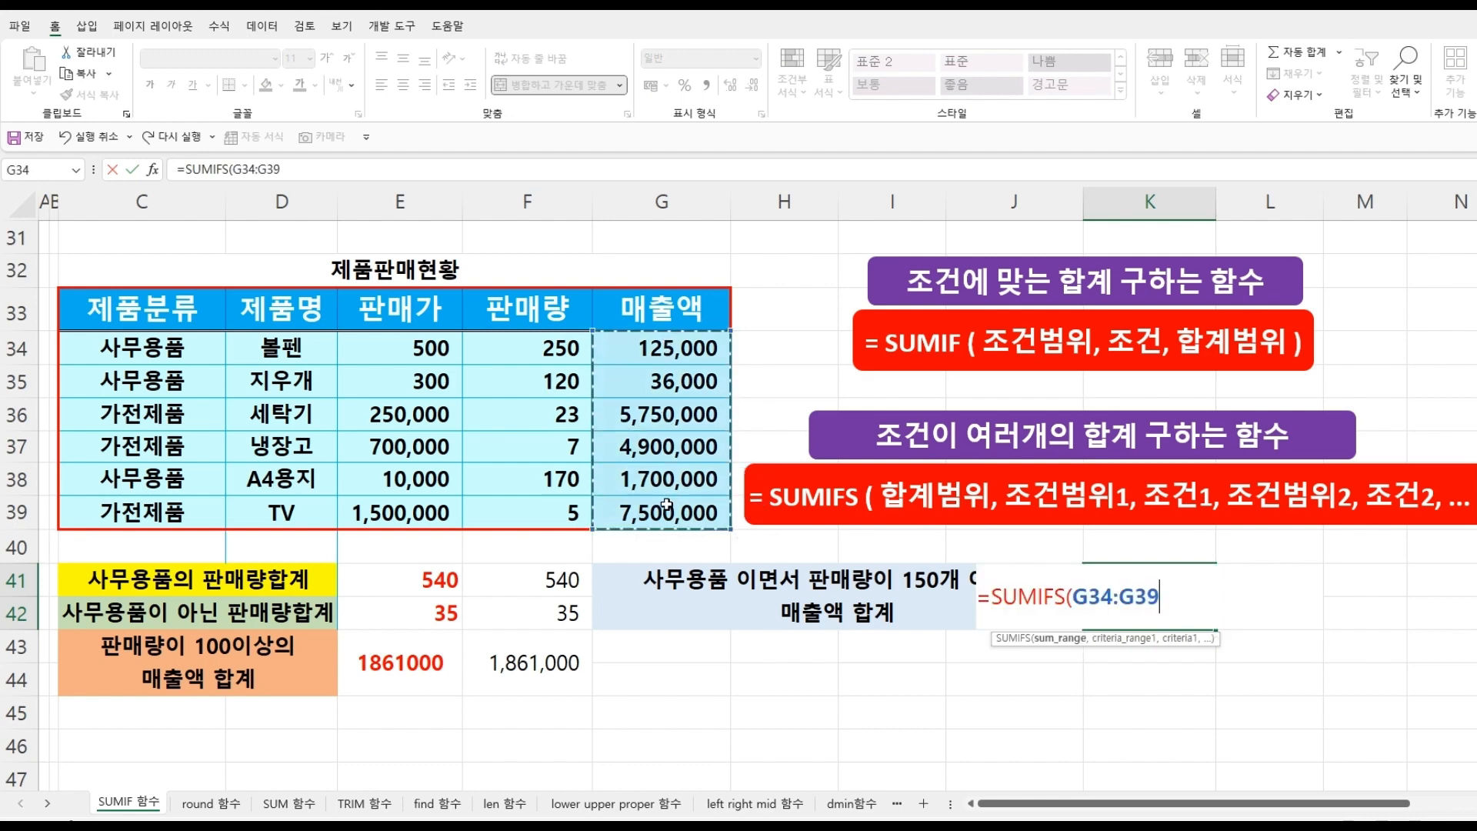
type(",")
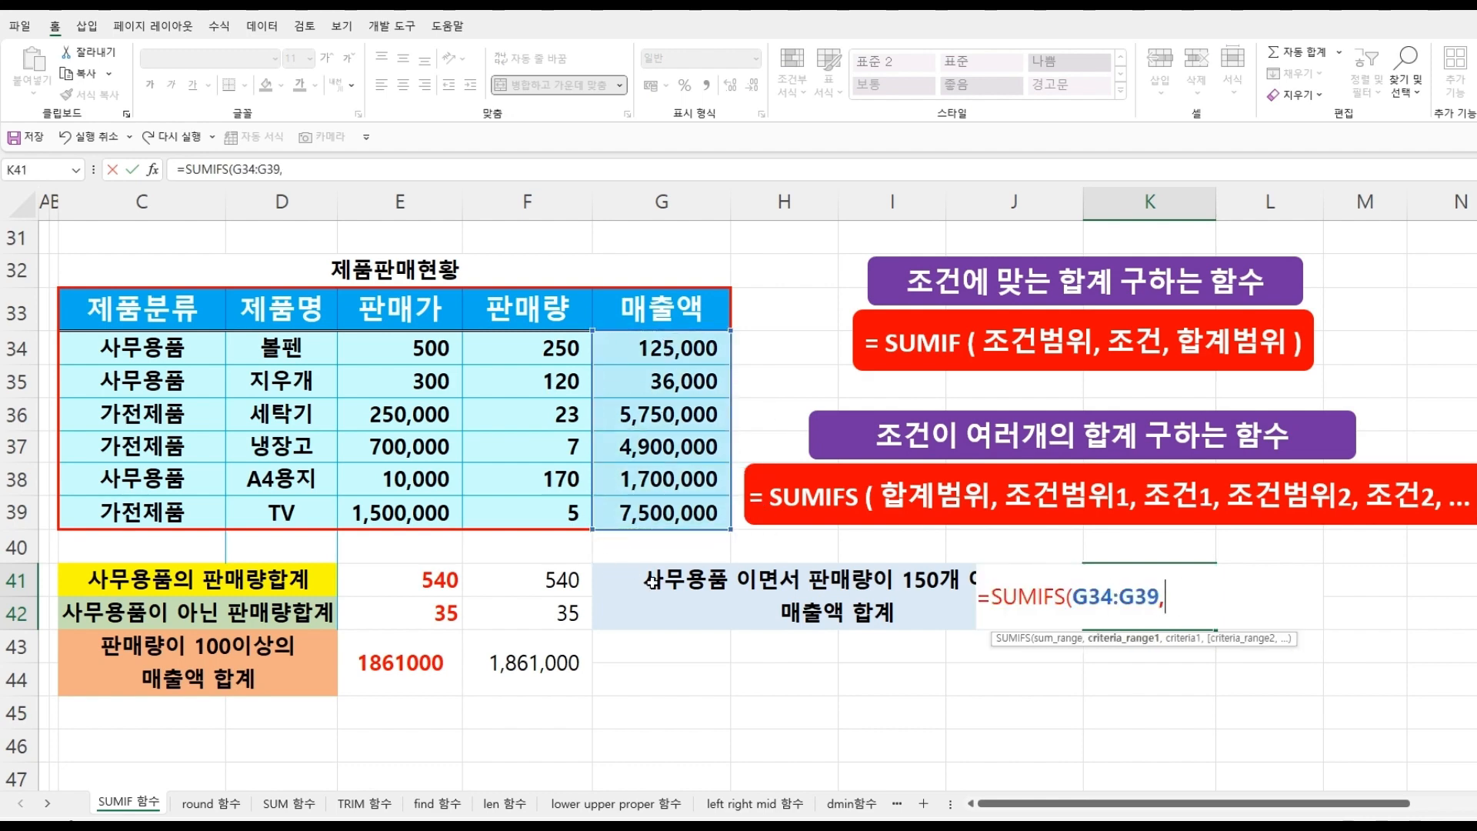
left_click_drag(147, 348, 143, 505)
type(",")
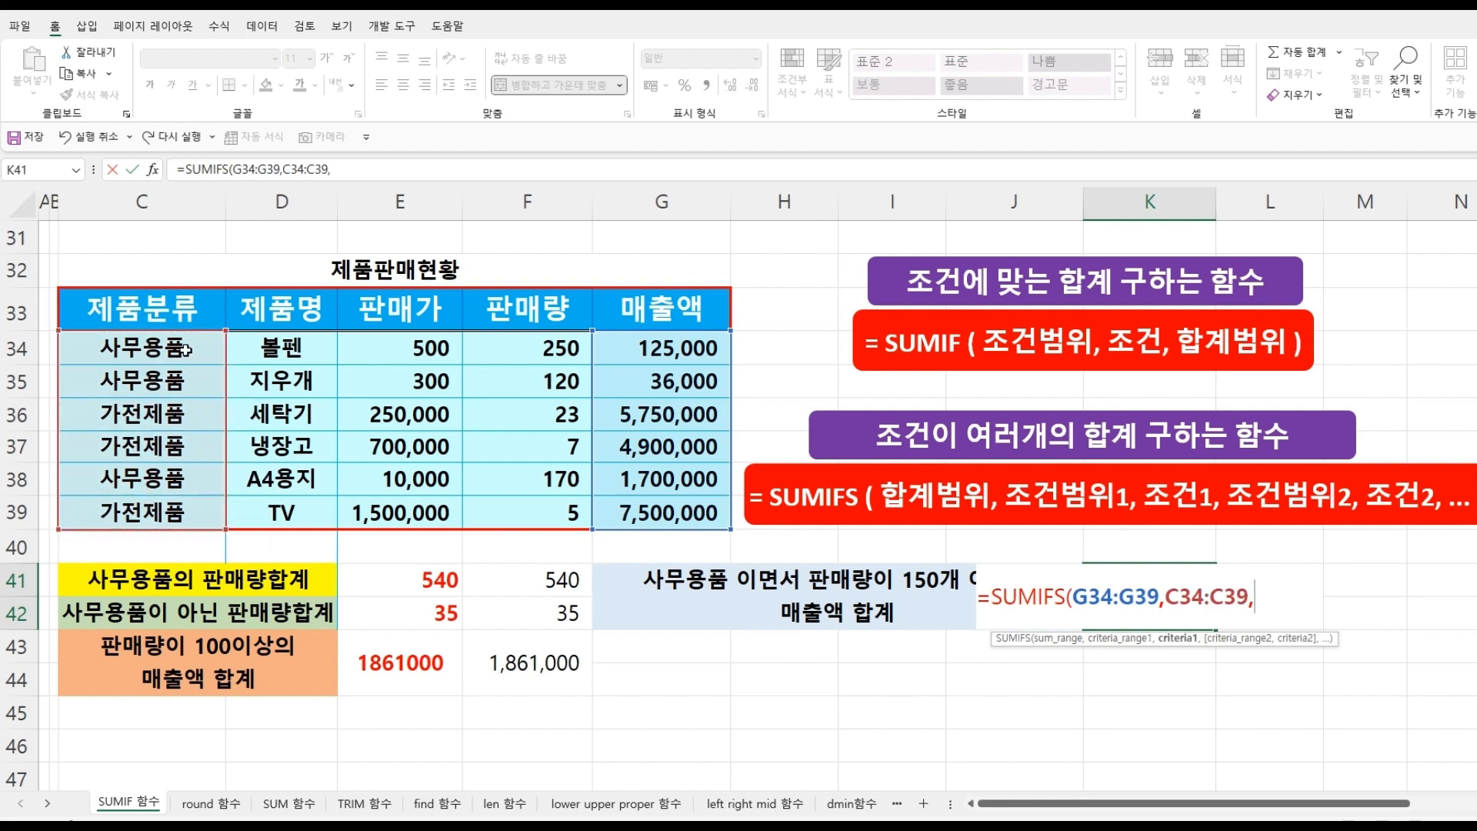
left_click(148, 354)
type(",")
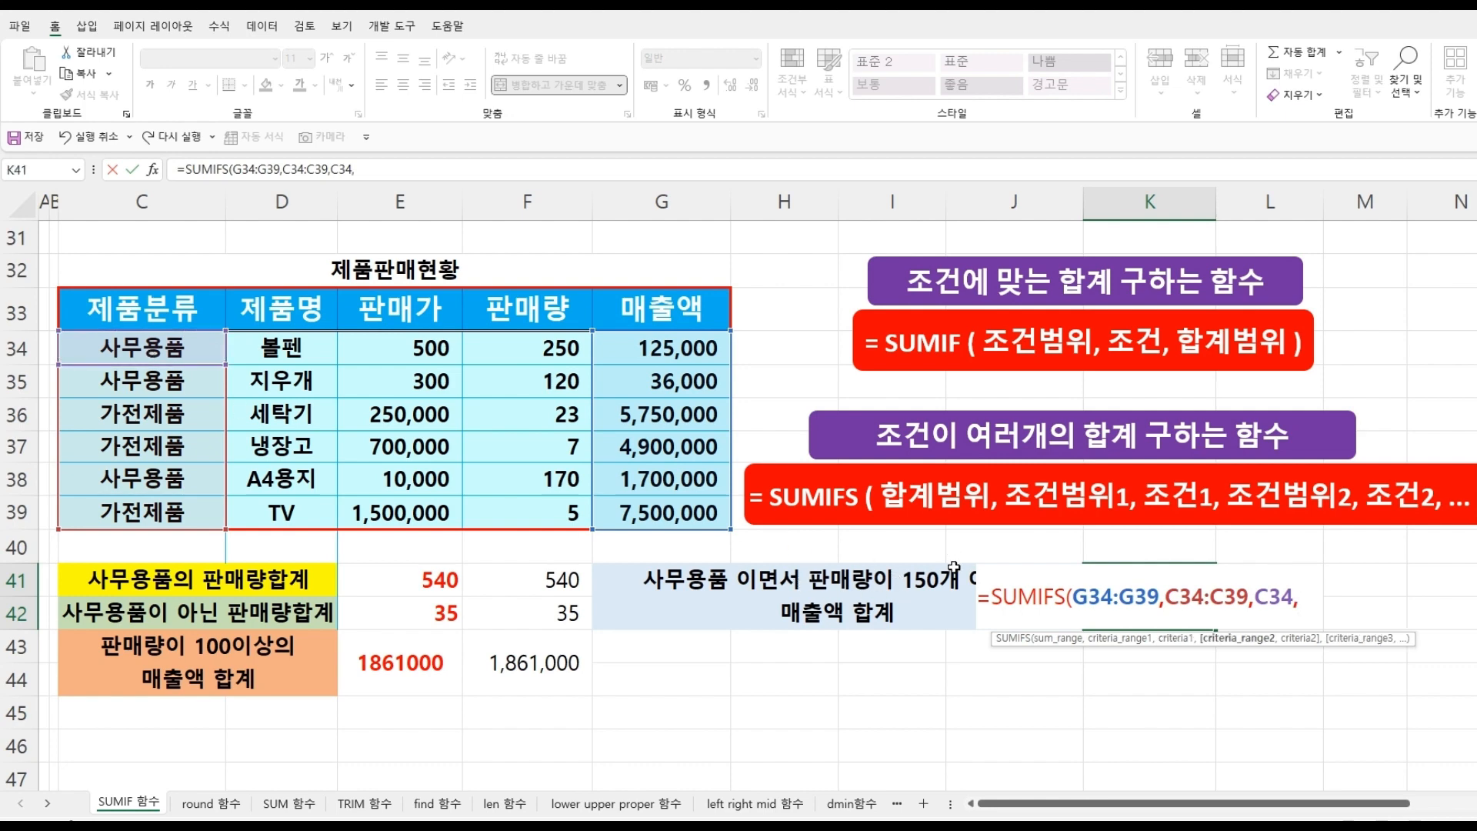
Complete the SUMIFS formula in K41 with F34:F39 as the second condition range and ">=150" as its condition.
left_click_drag(520, 356, 518, 508)
type(",")
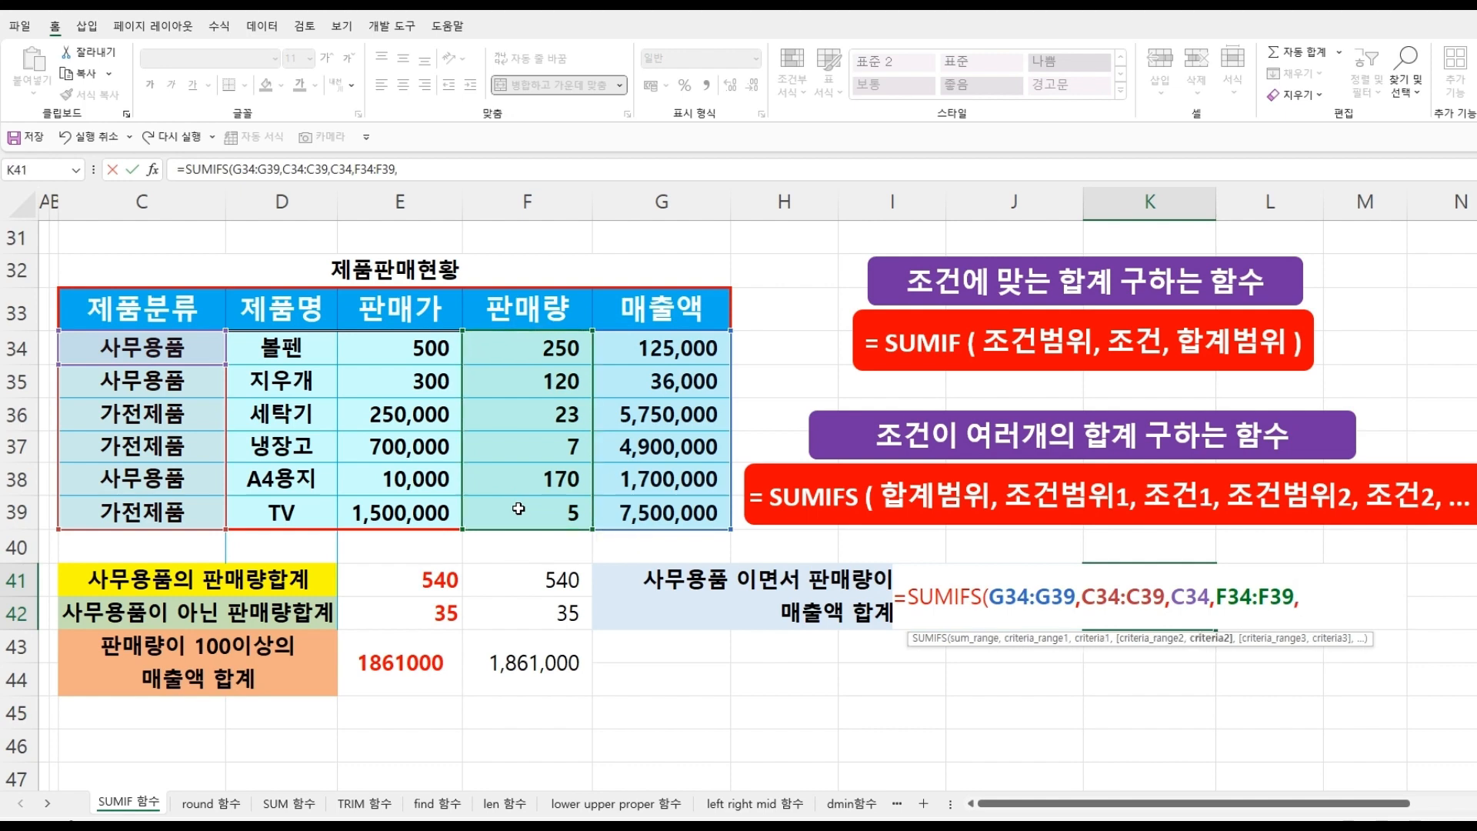
type("\">=150")
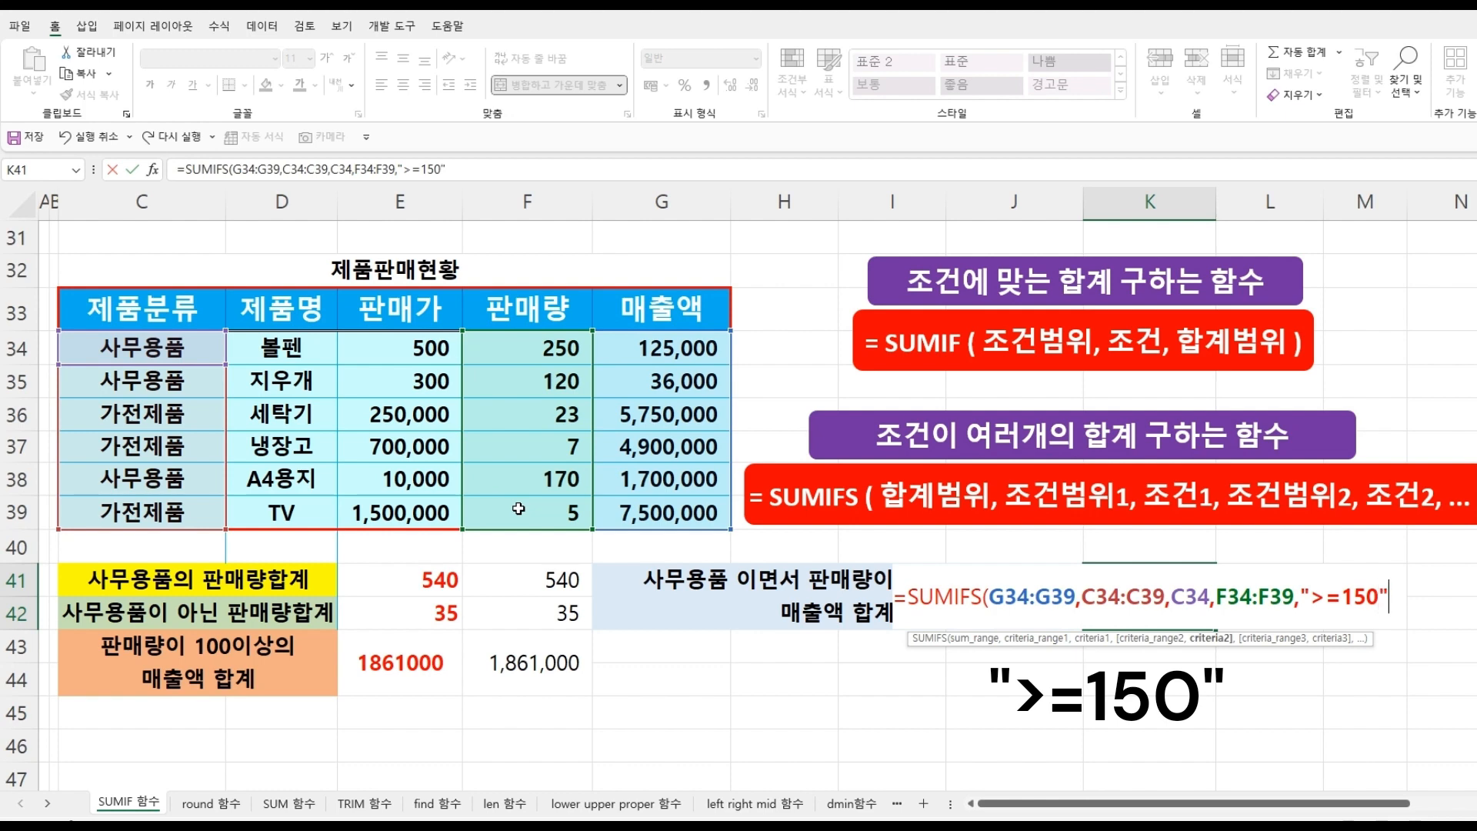
type("\")")
key("Return")
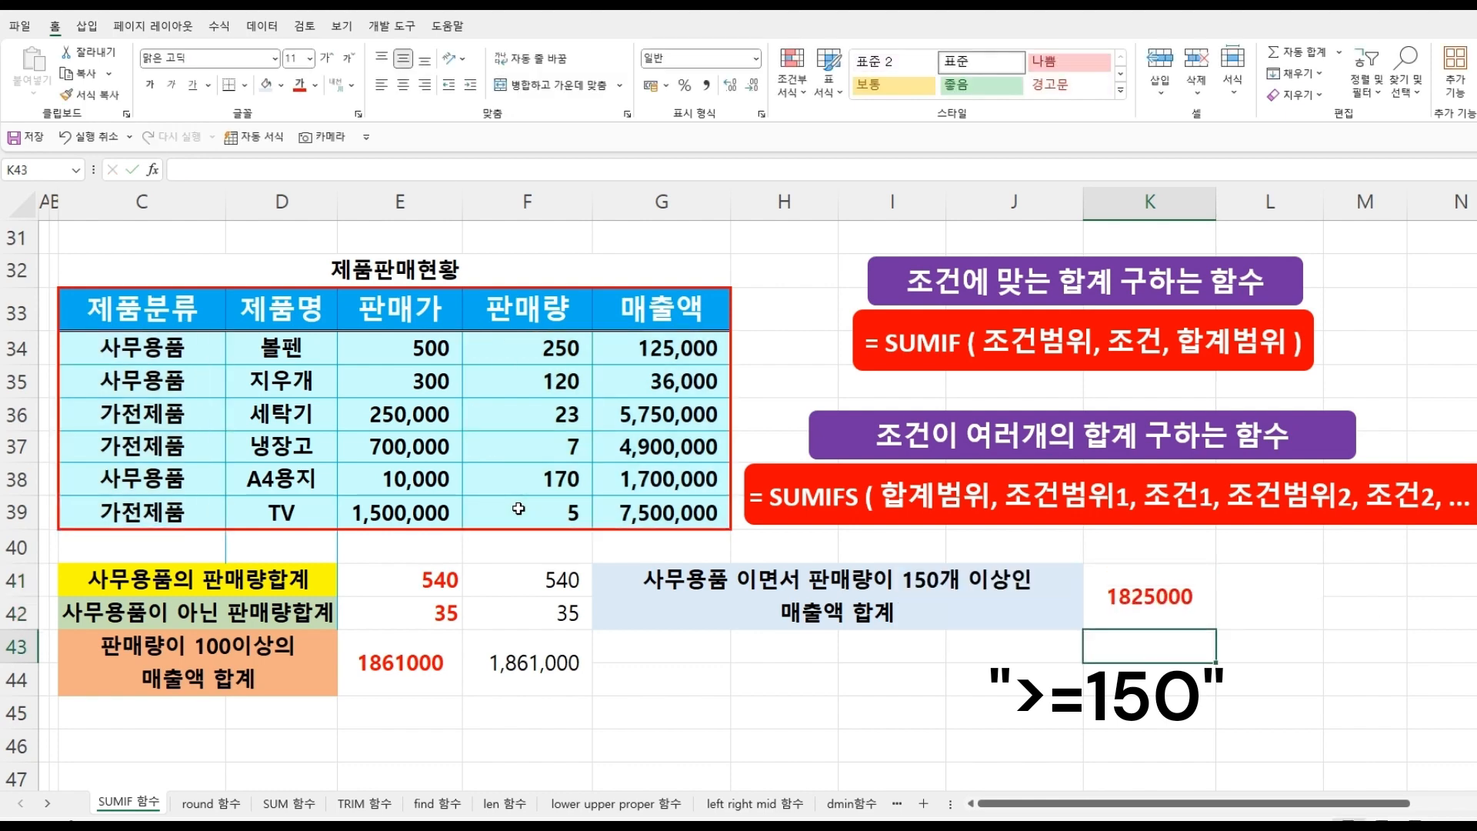
Enter =G34+G38 in cell J43 to cross-check the SUMIFS revenue total by adding the matching cells directly.
left_click(985, 647)
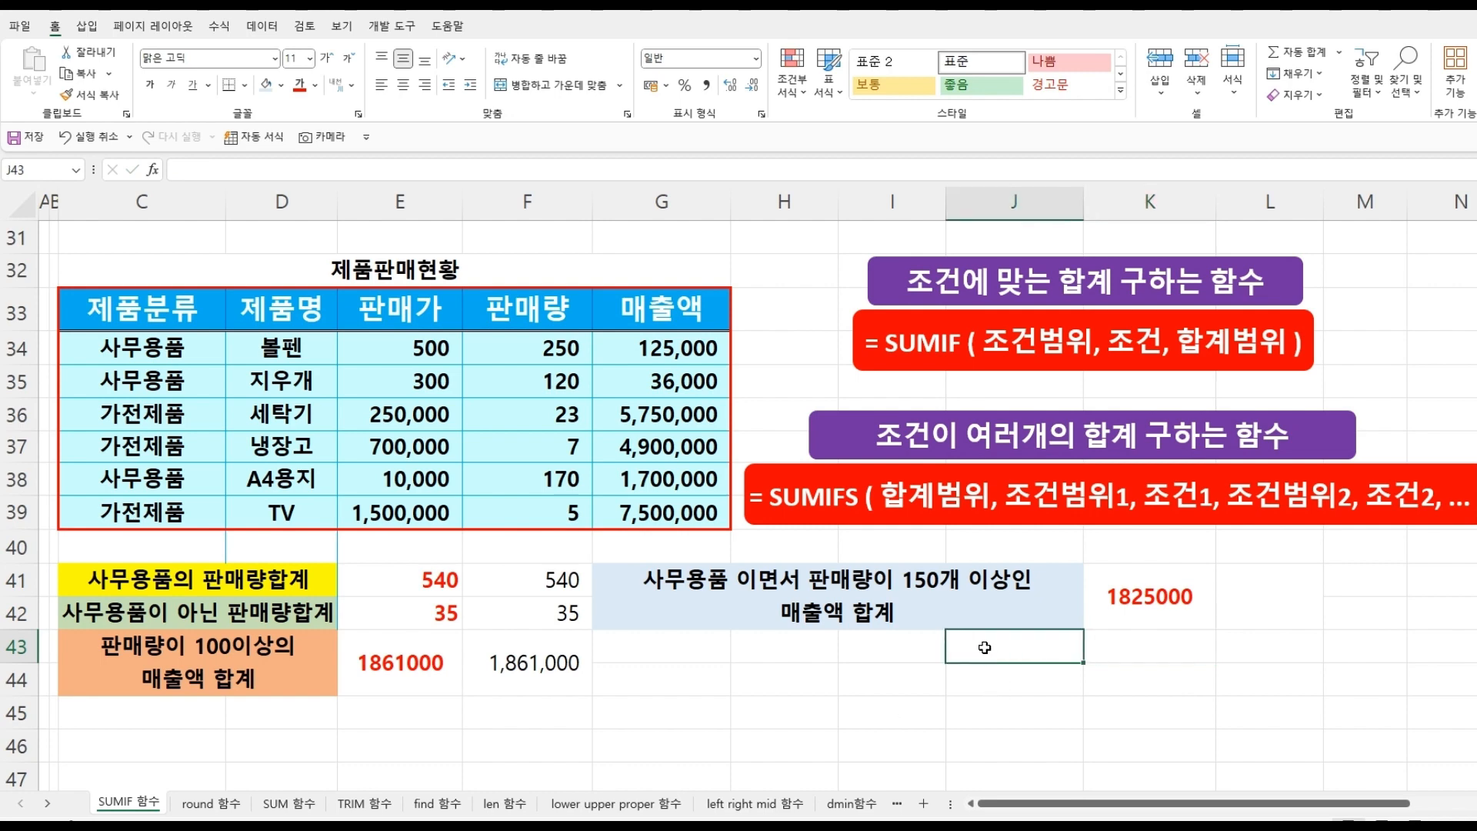
type("=")
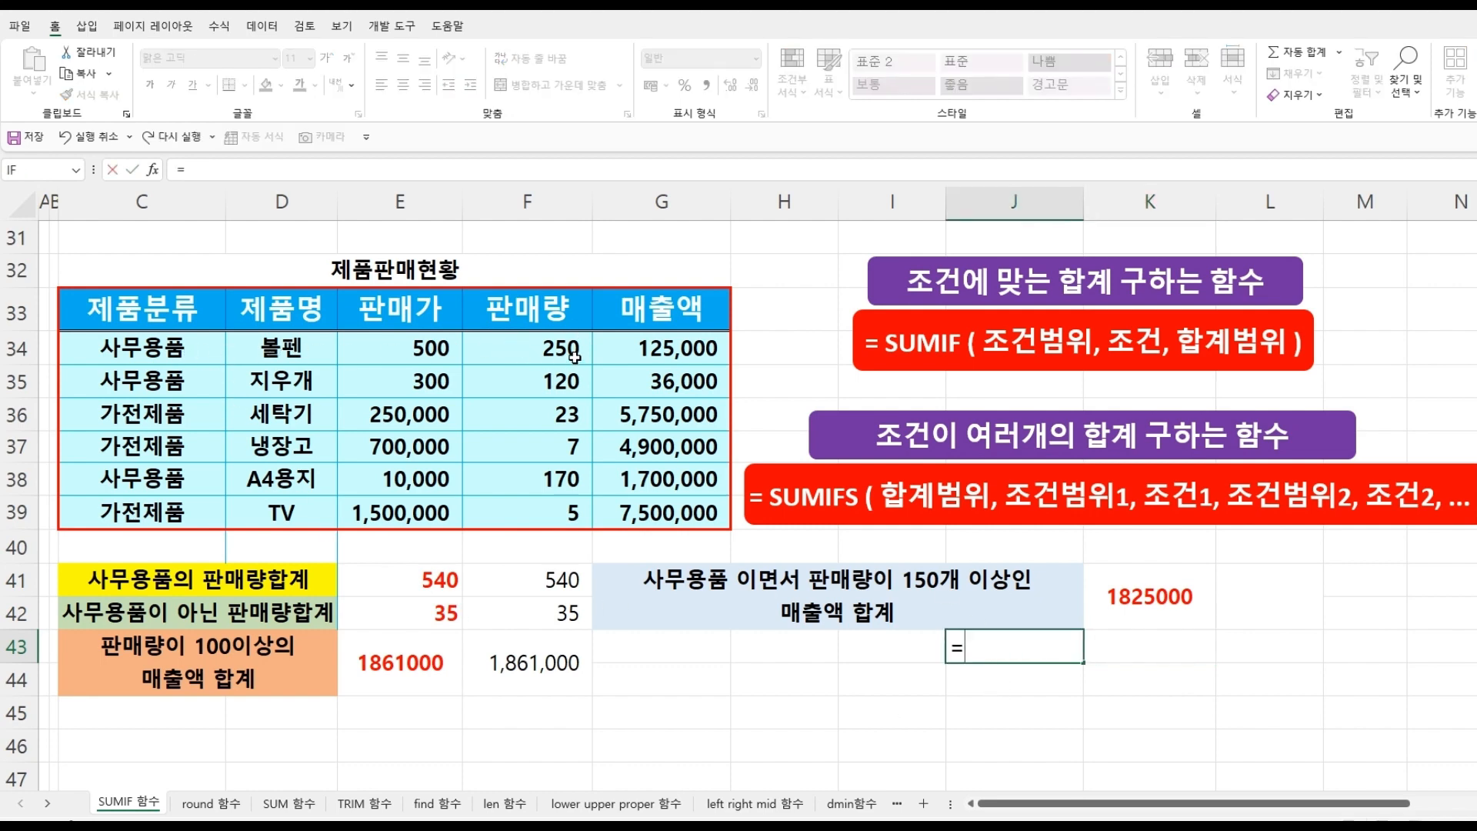
left_click(655, 345)
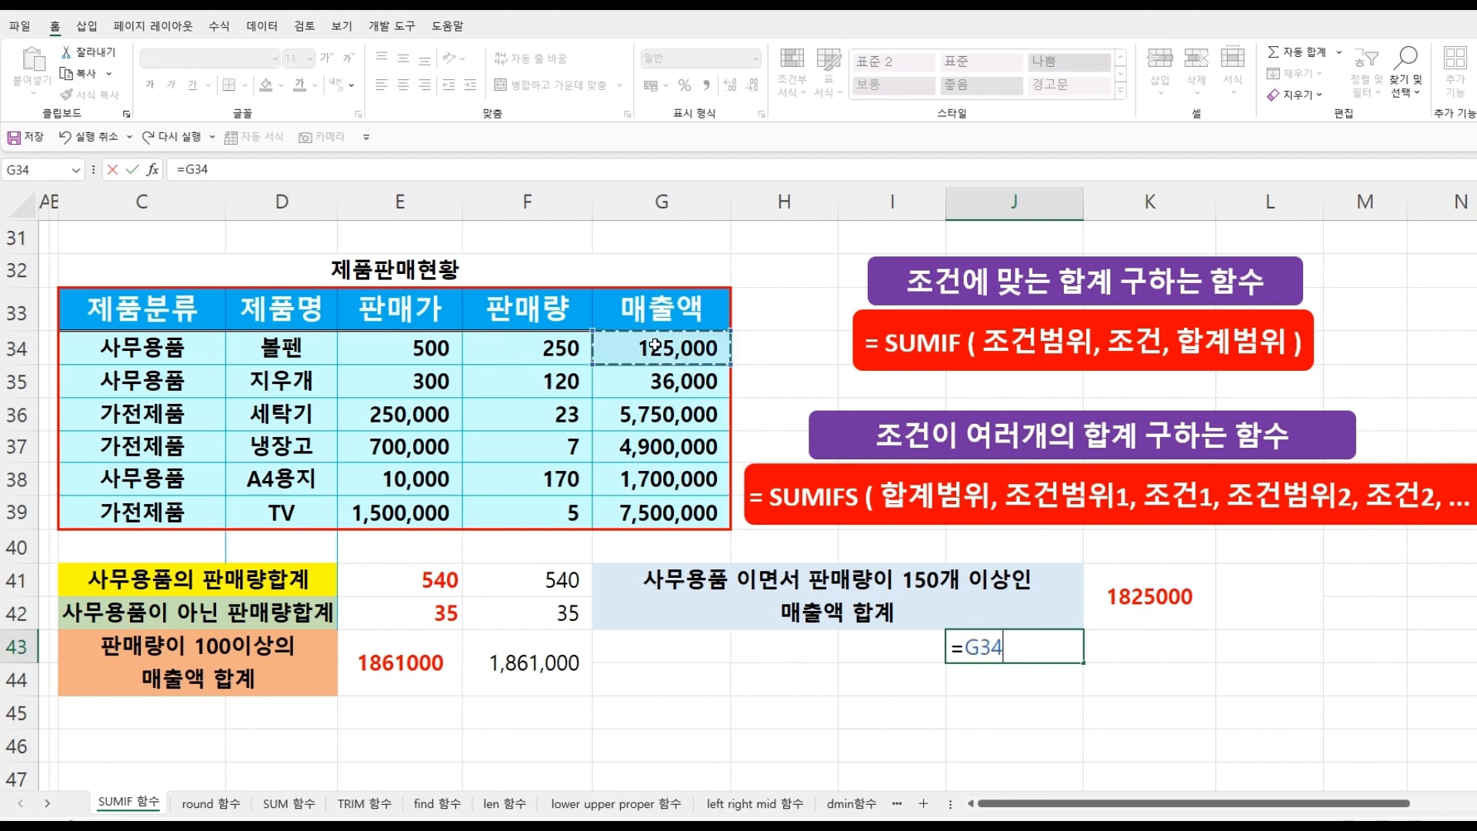
type("+")
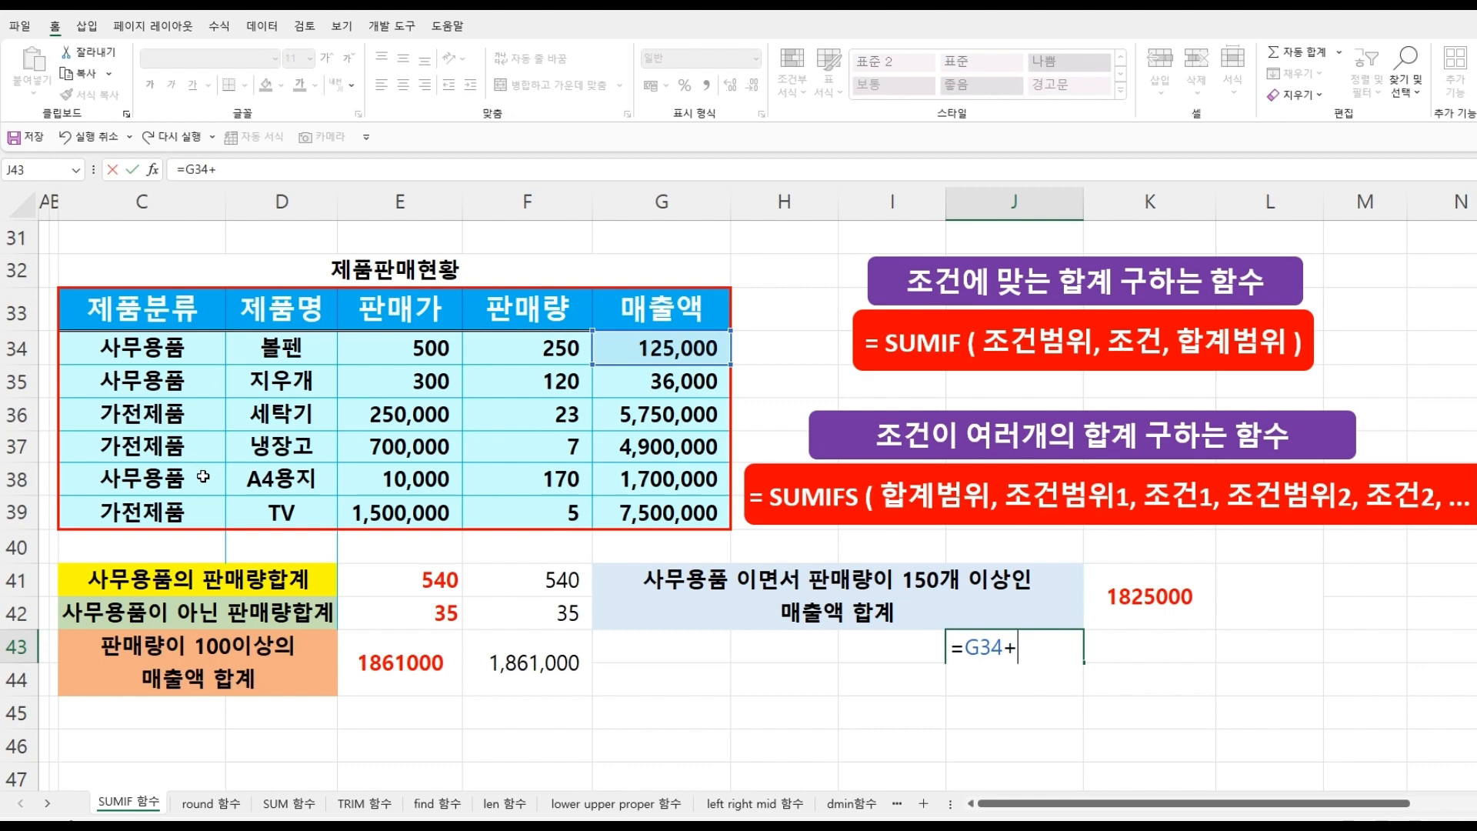
left_click(635, 478)
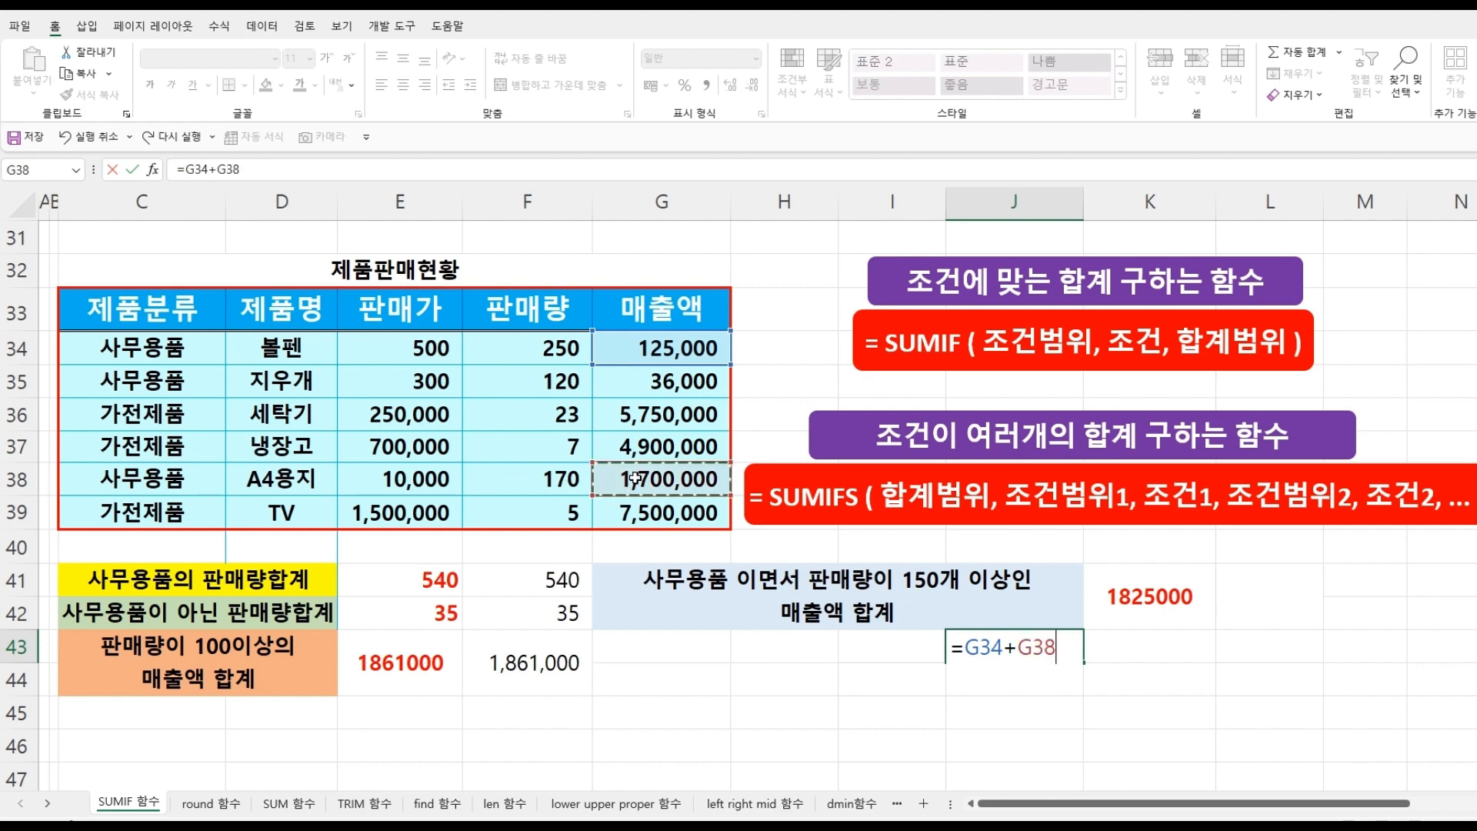
key("Return")
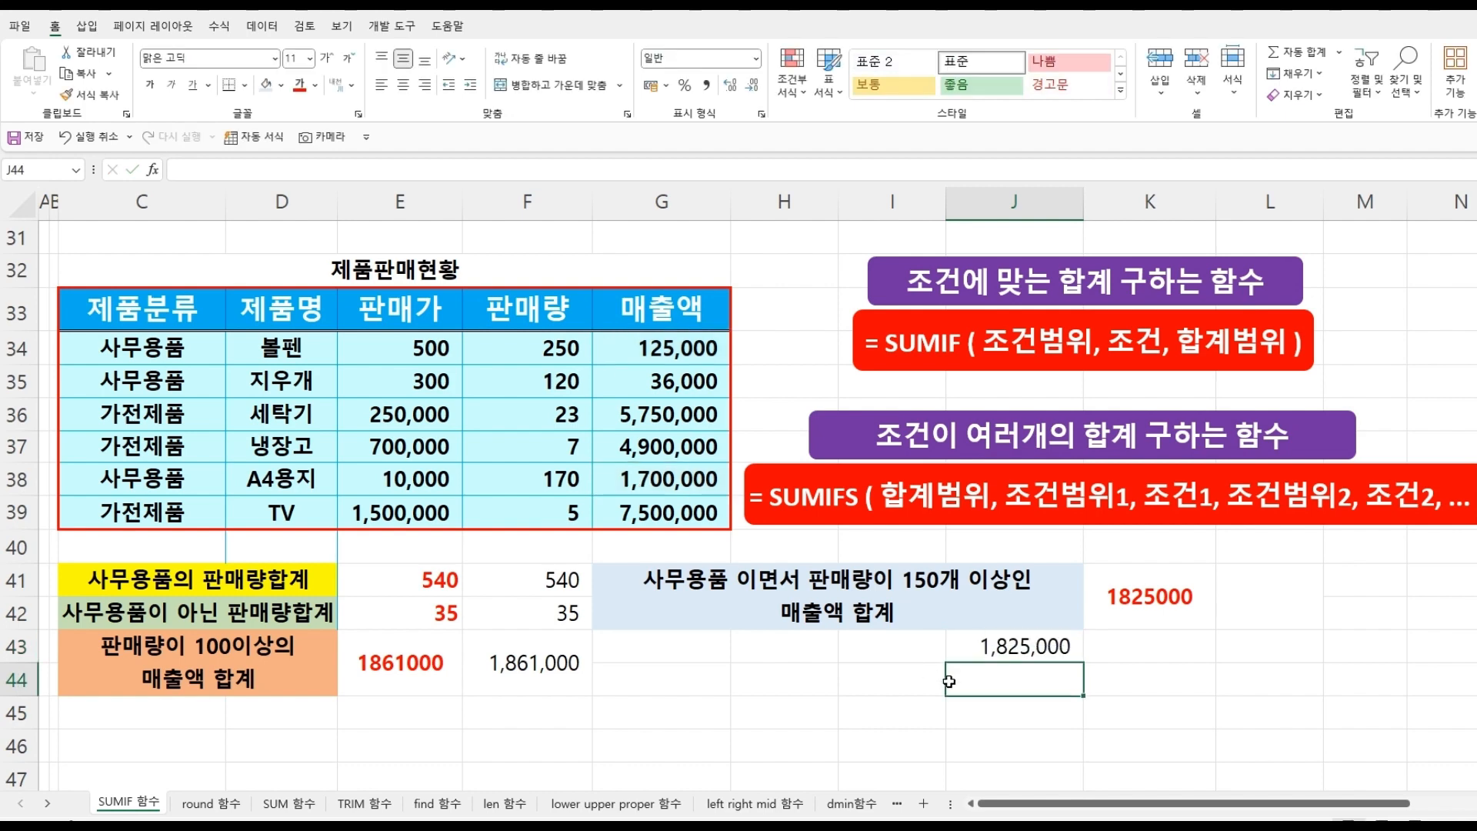
left_click(1137, 598)
left_click(1051, 646)
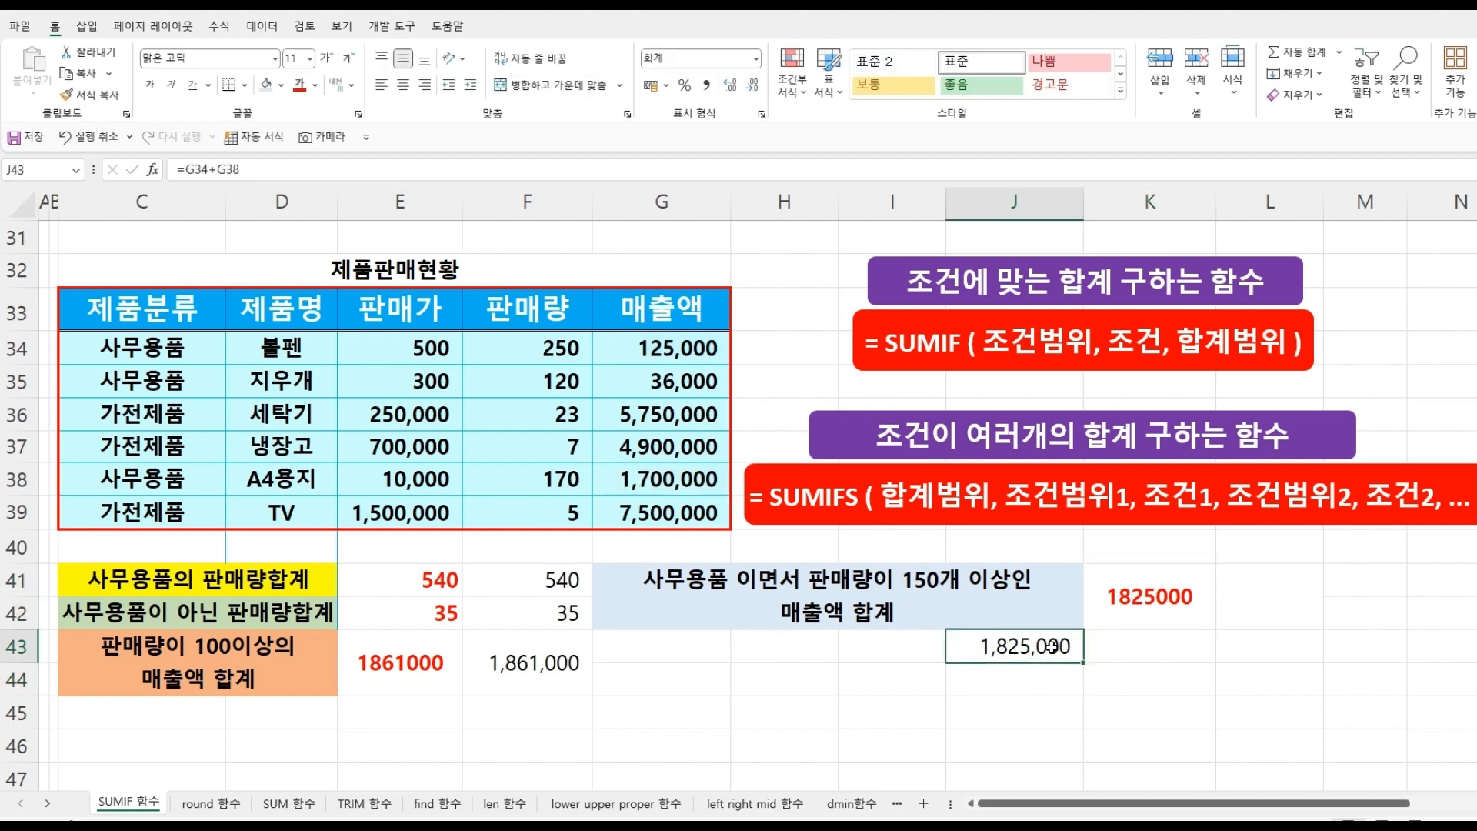
left_click(789, 712)
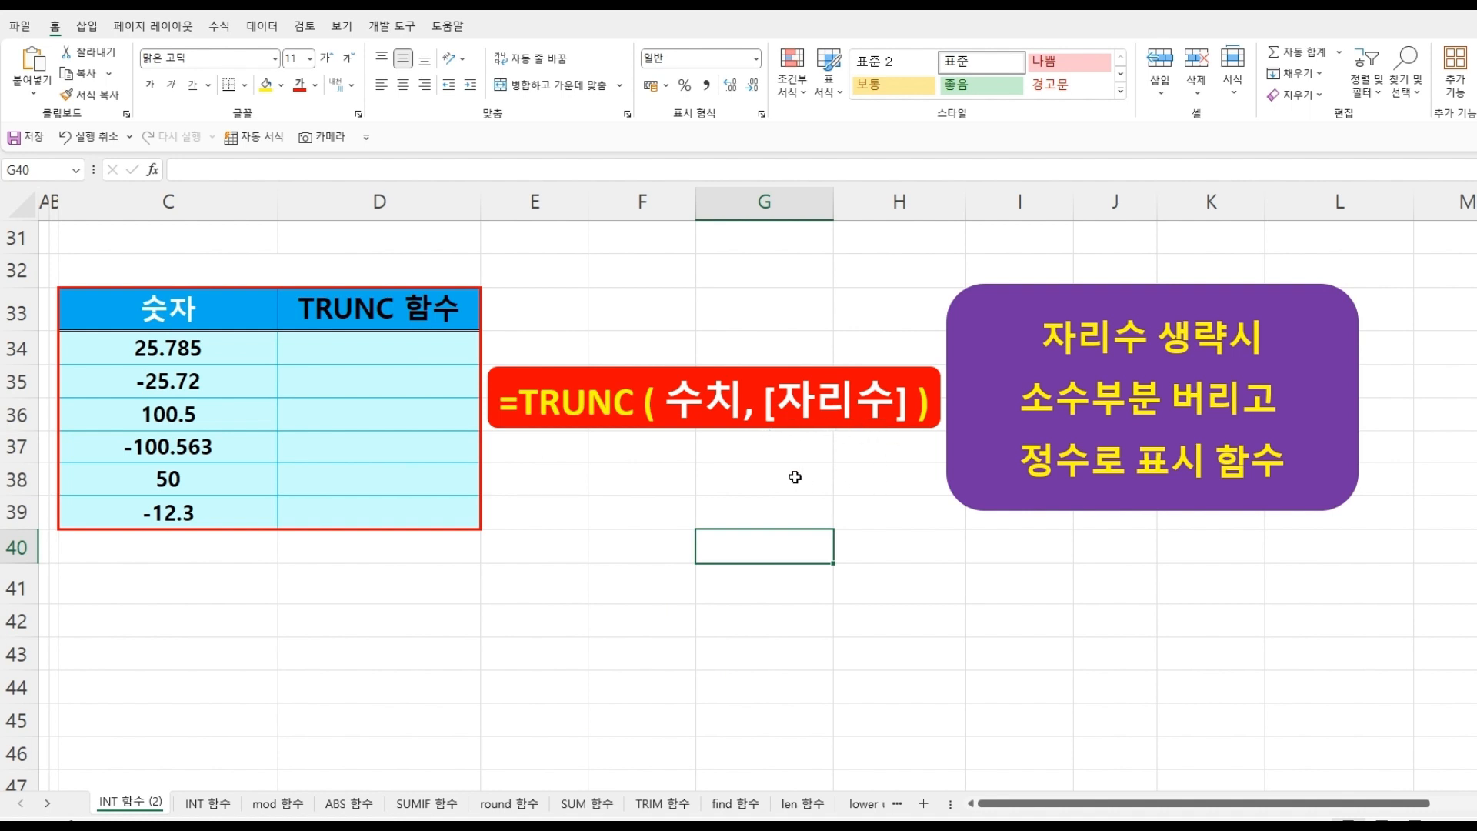
Enter =TRUNC(C34) in cell D34 to cut off the decimals of the first number, omitting the digits argument.
left_click(390, 353)
type("=")
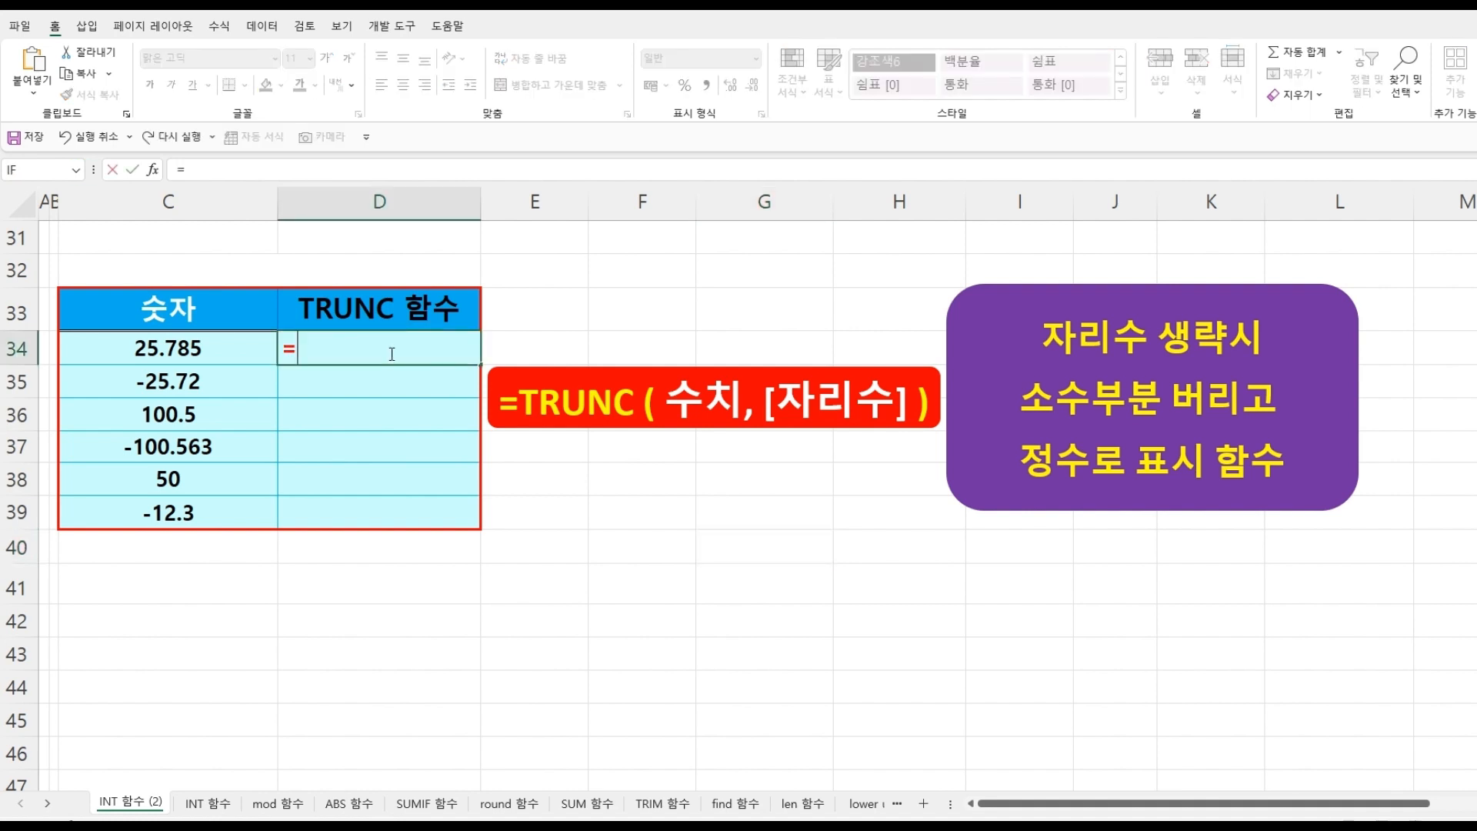
type("TR")
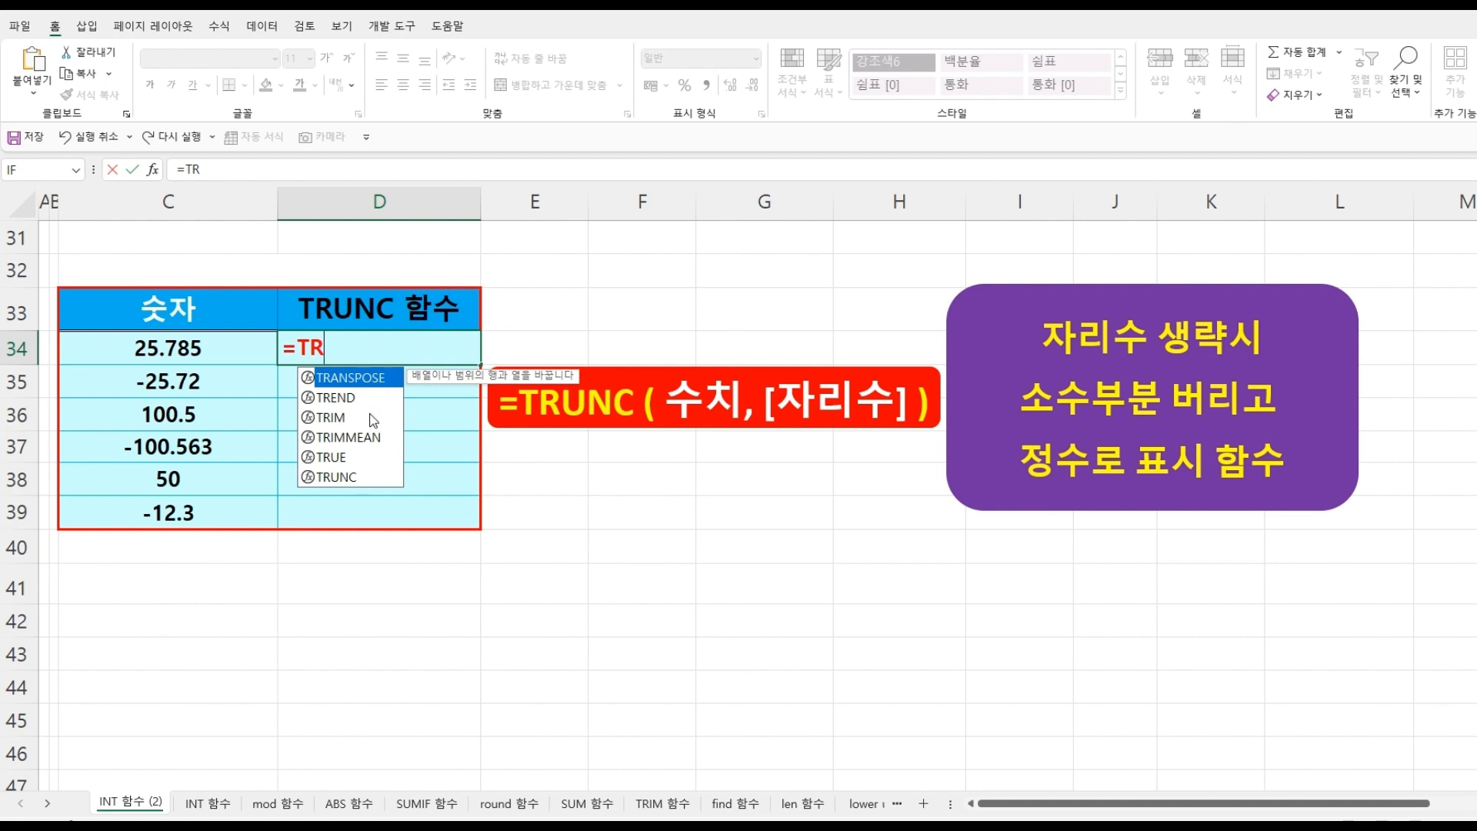
double_click(335, 477)
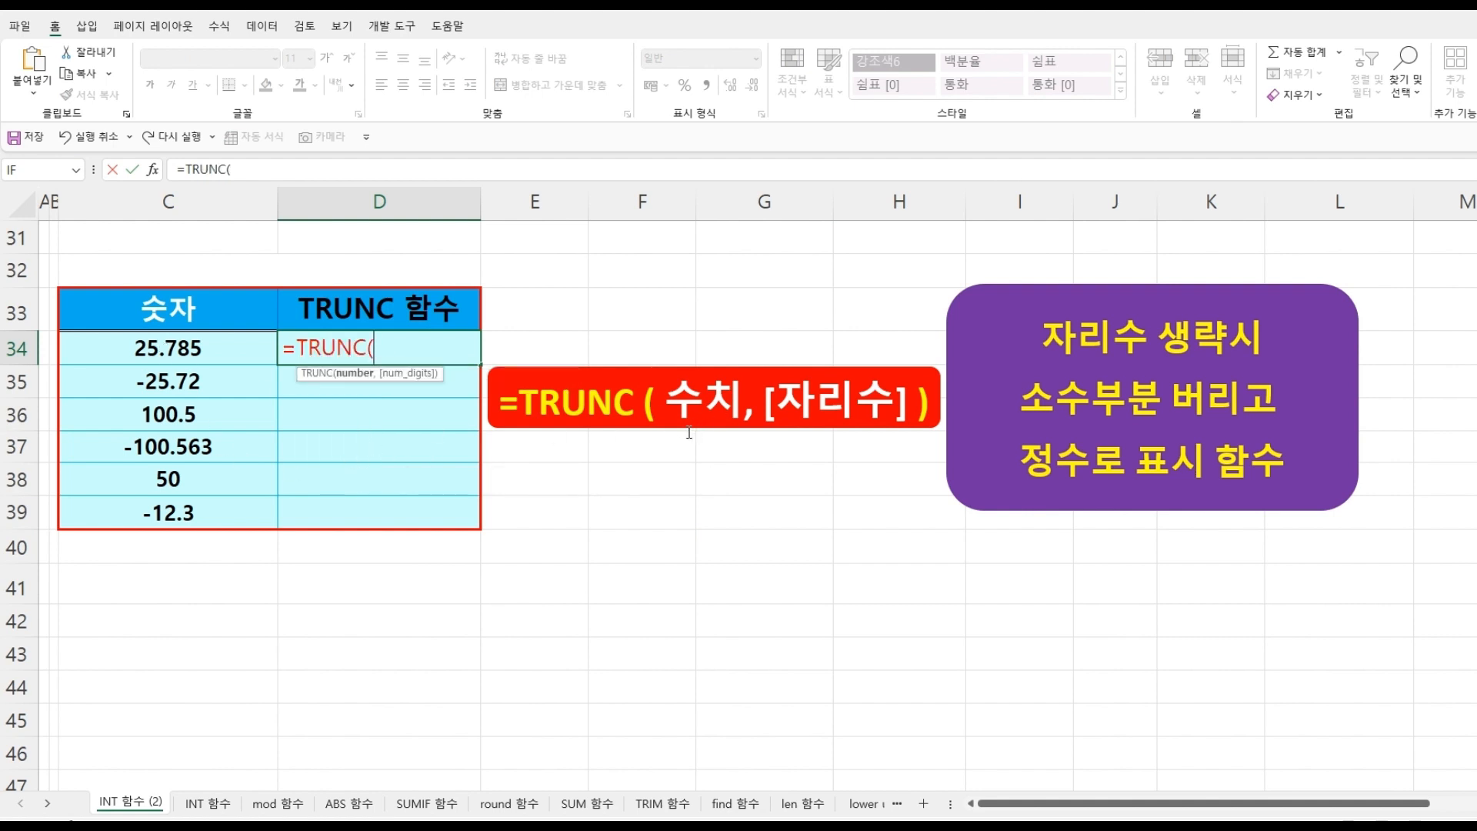
left_click(204, 345)
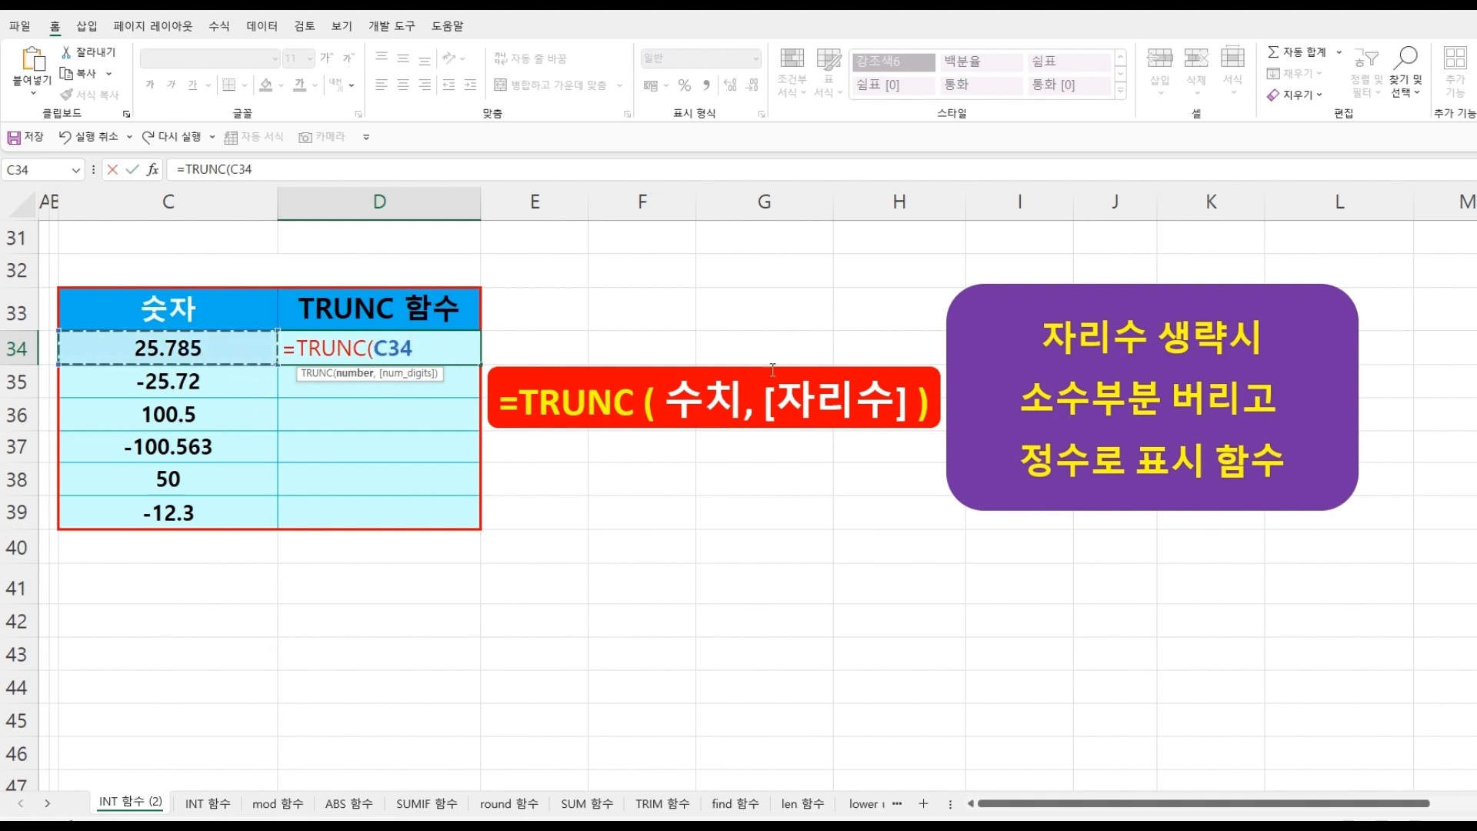
type(")")
key("Return")
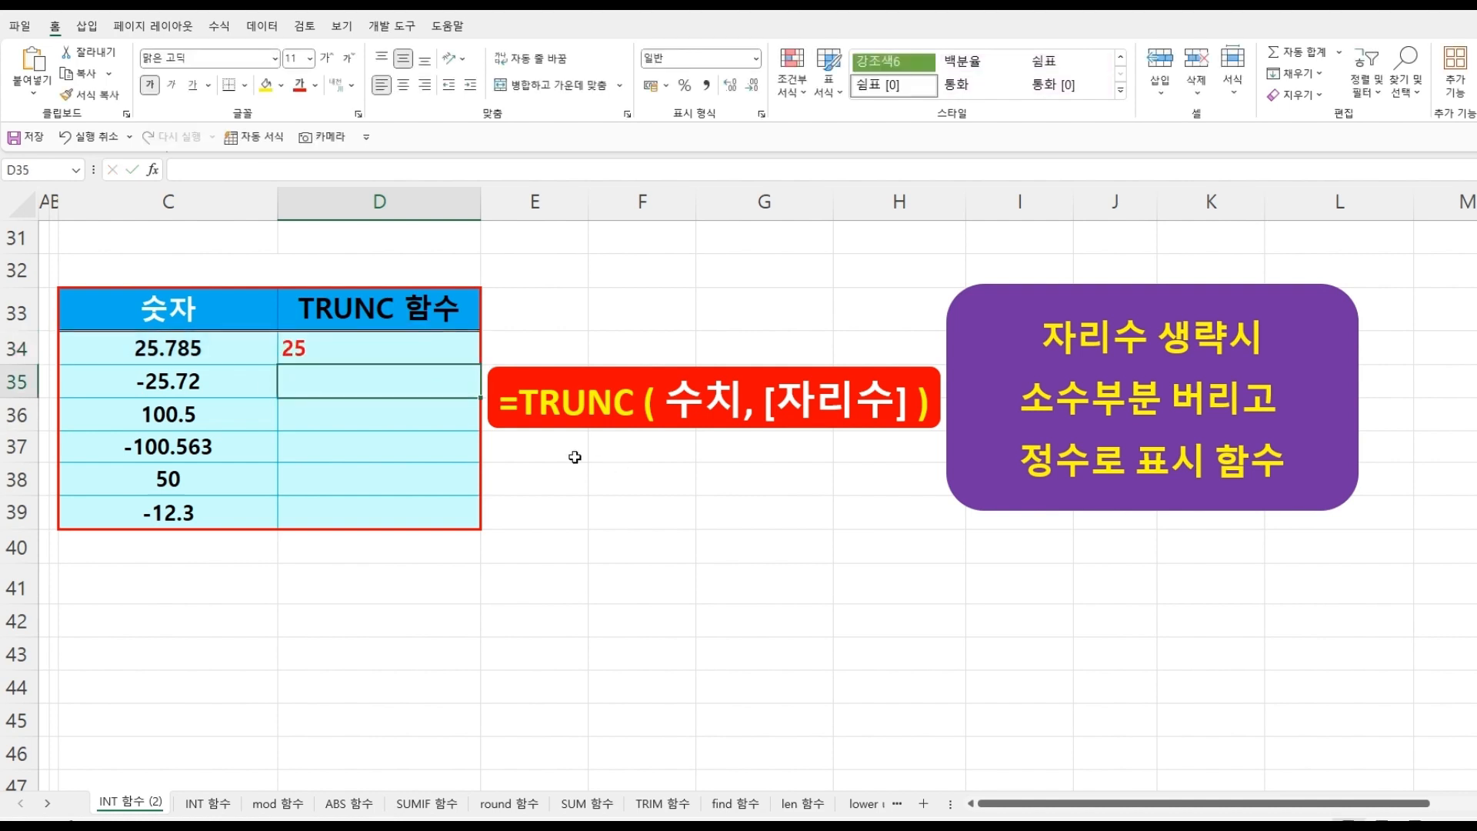
Fill the TRUNC formula from D34 down to D39 and compare the first number with its truncated result.
left_click(381, 351)
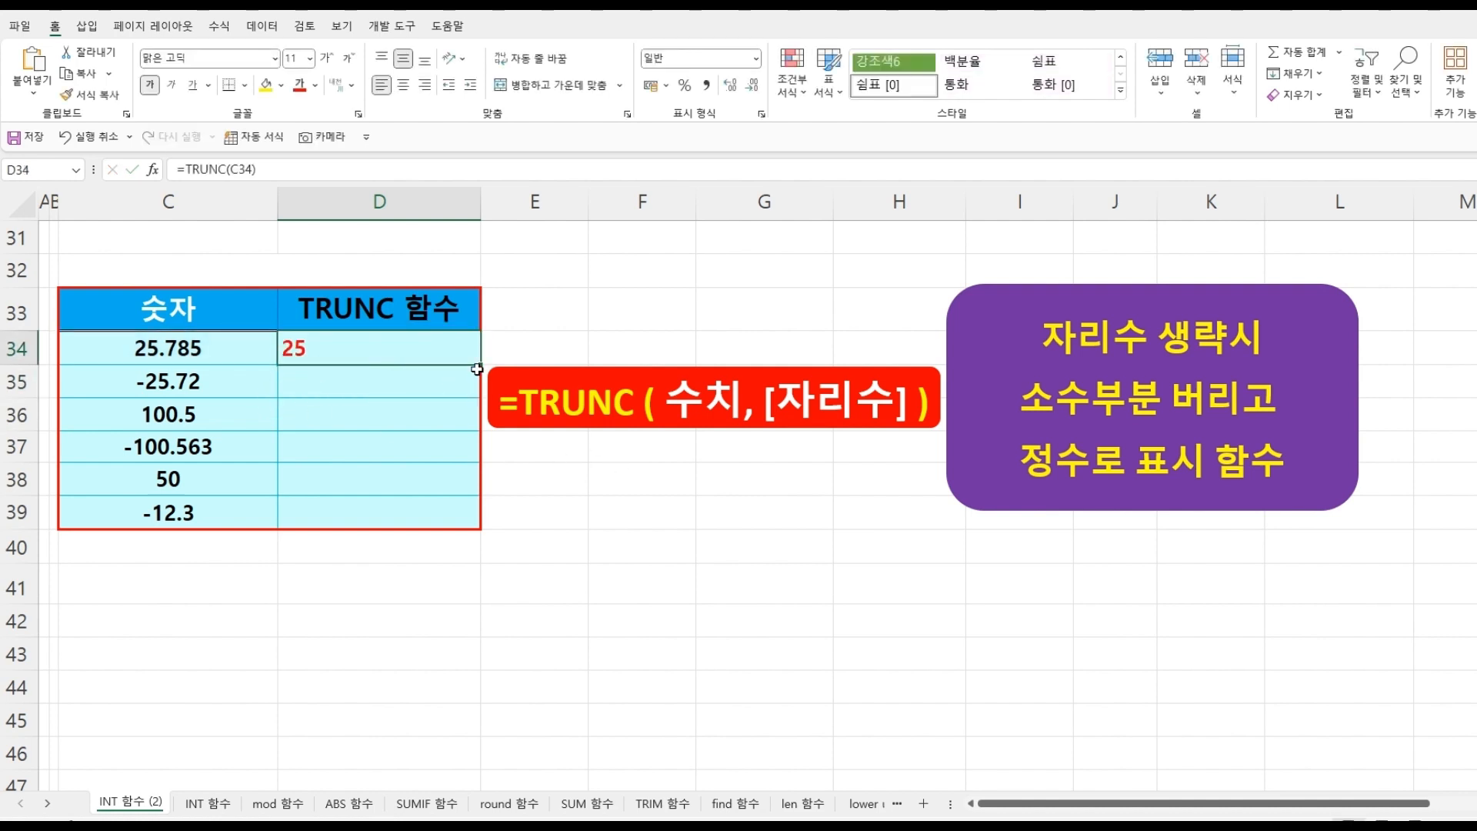
left_click_drag(479, 364, 467, 520)
left_click(442, 602)
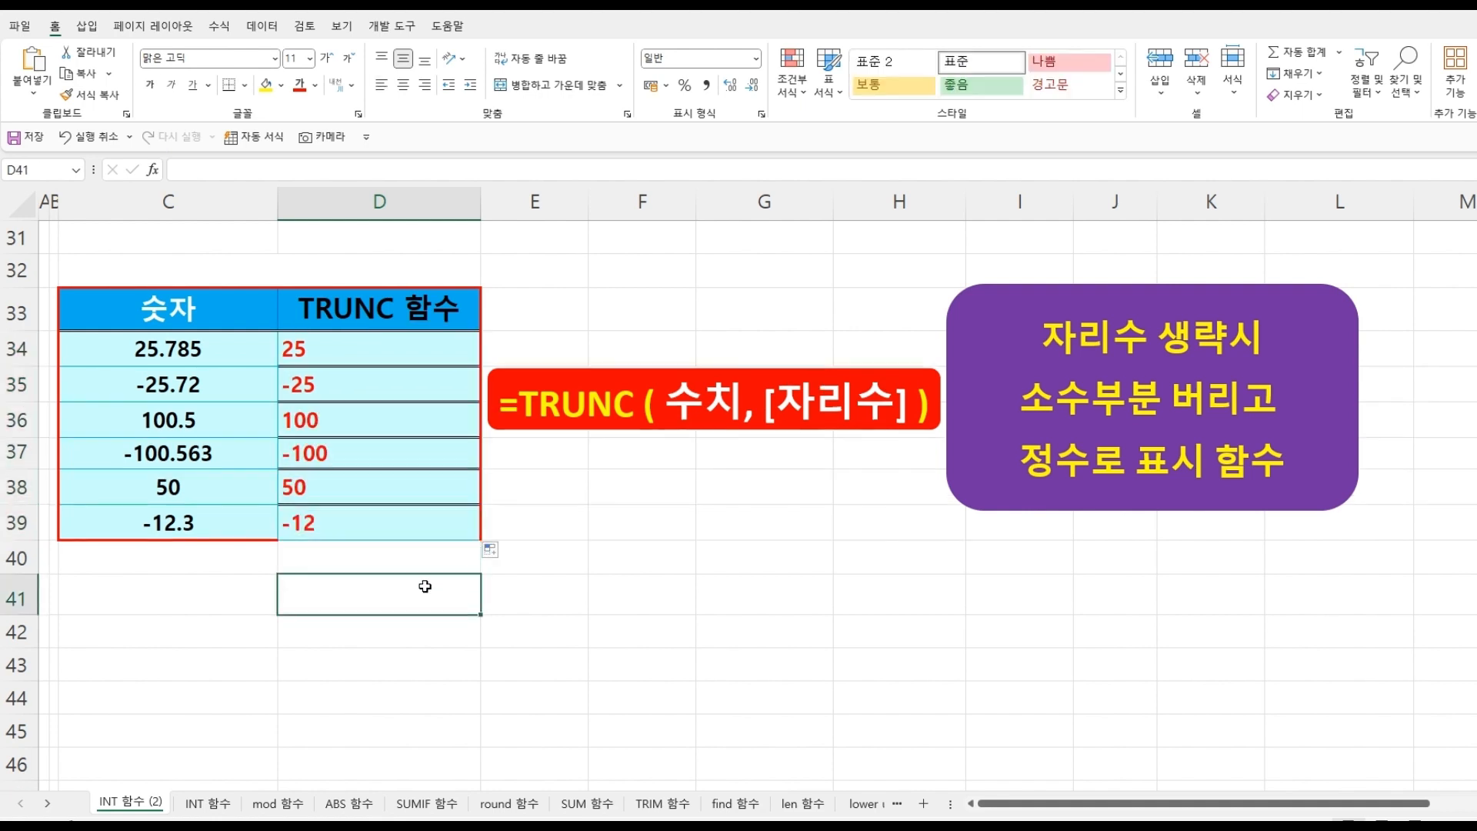
left_click(232, 351)
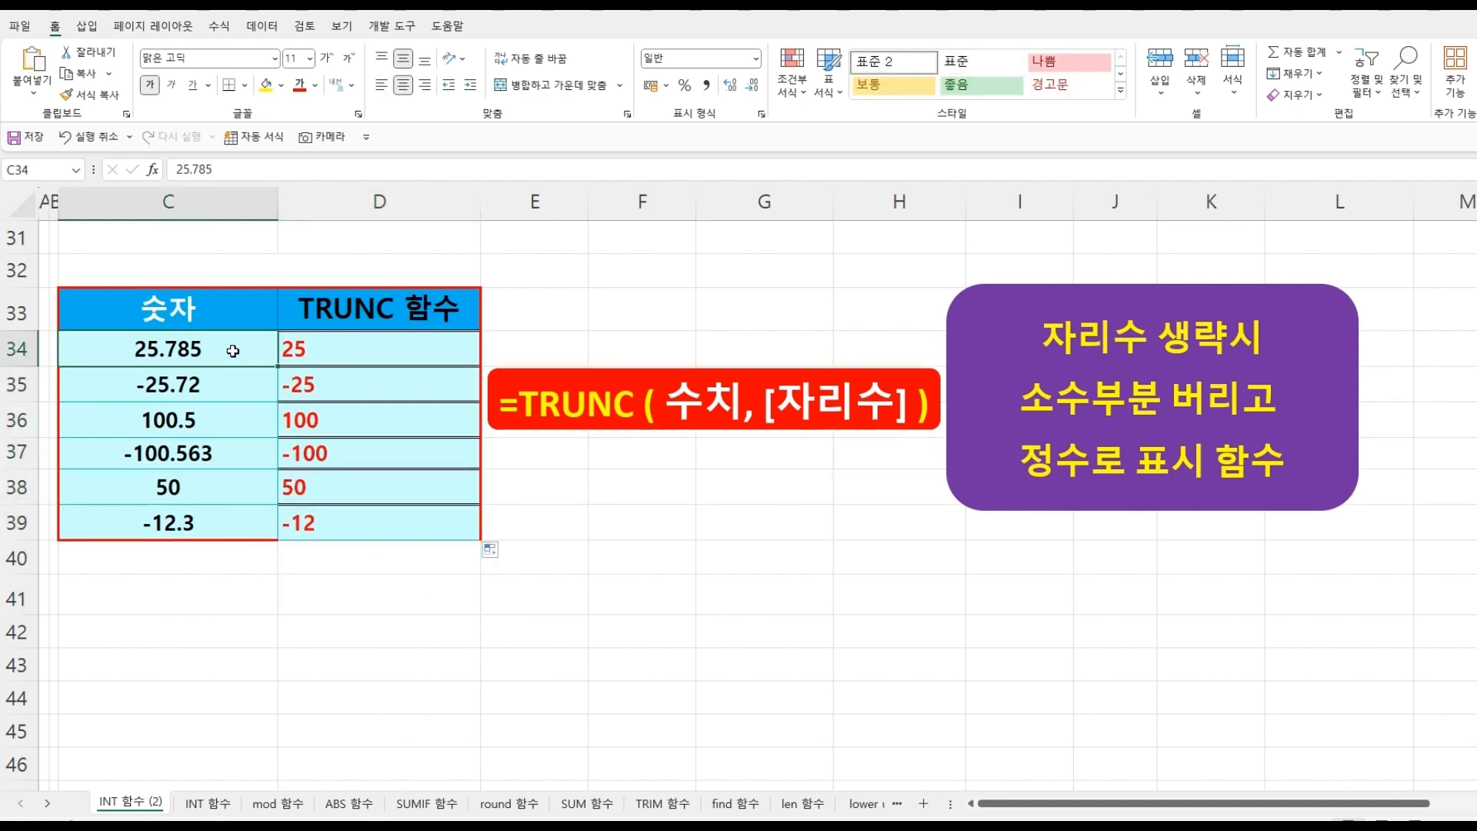
left_click(317, 350)
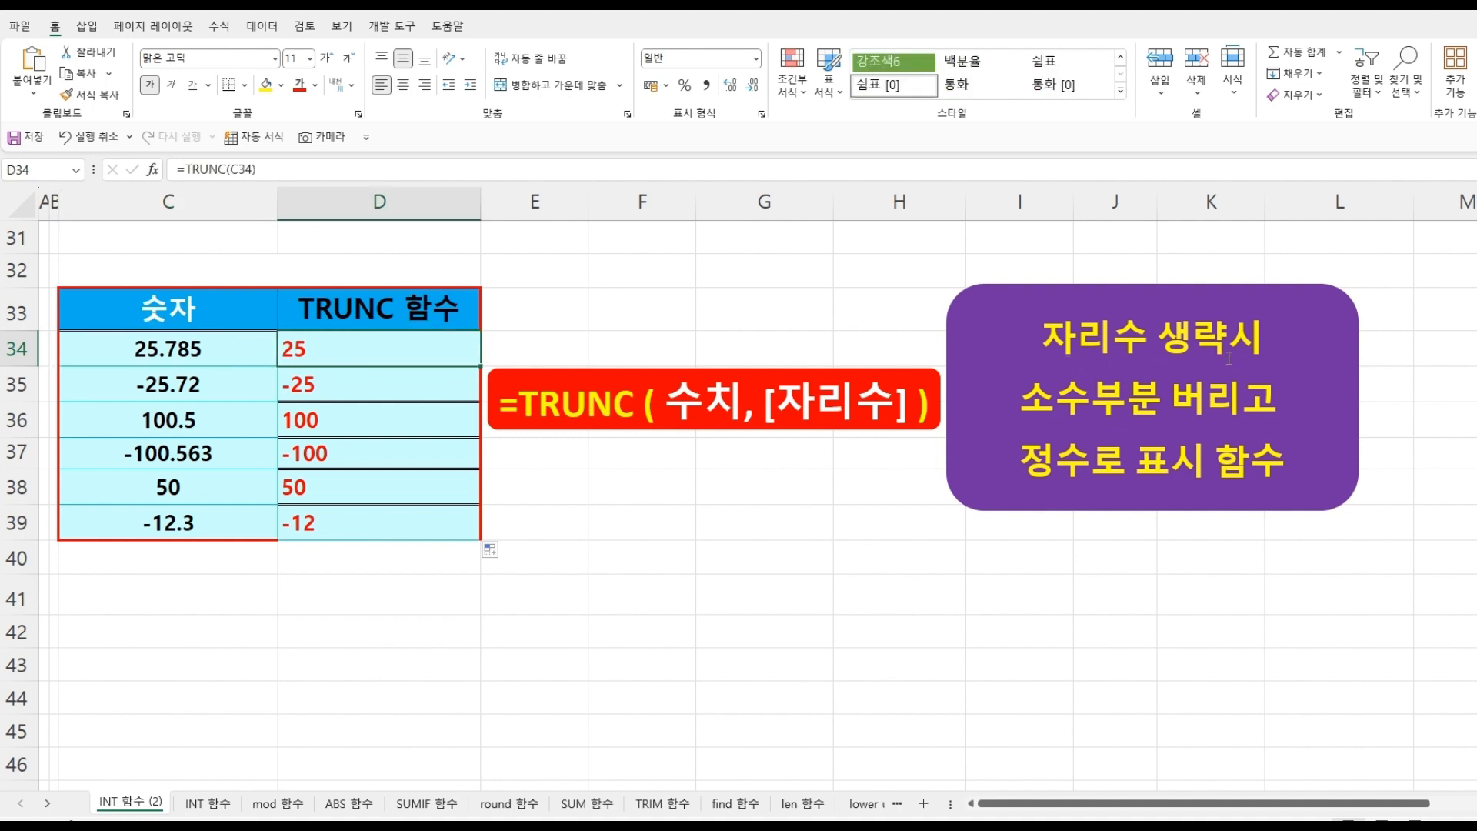